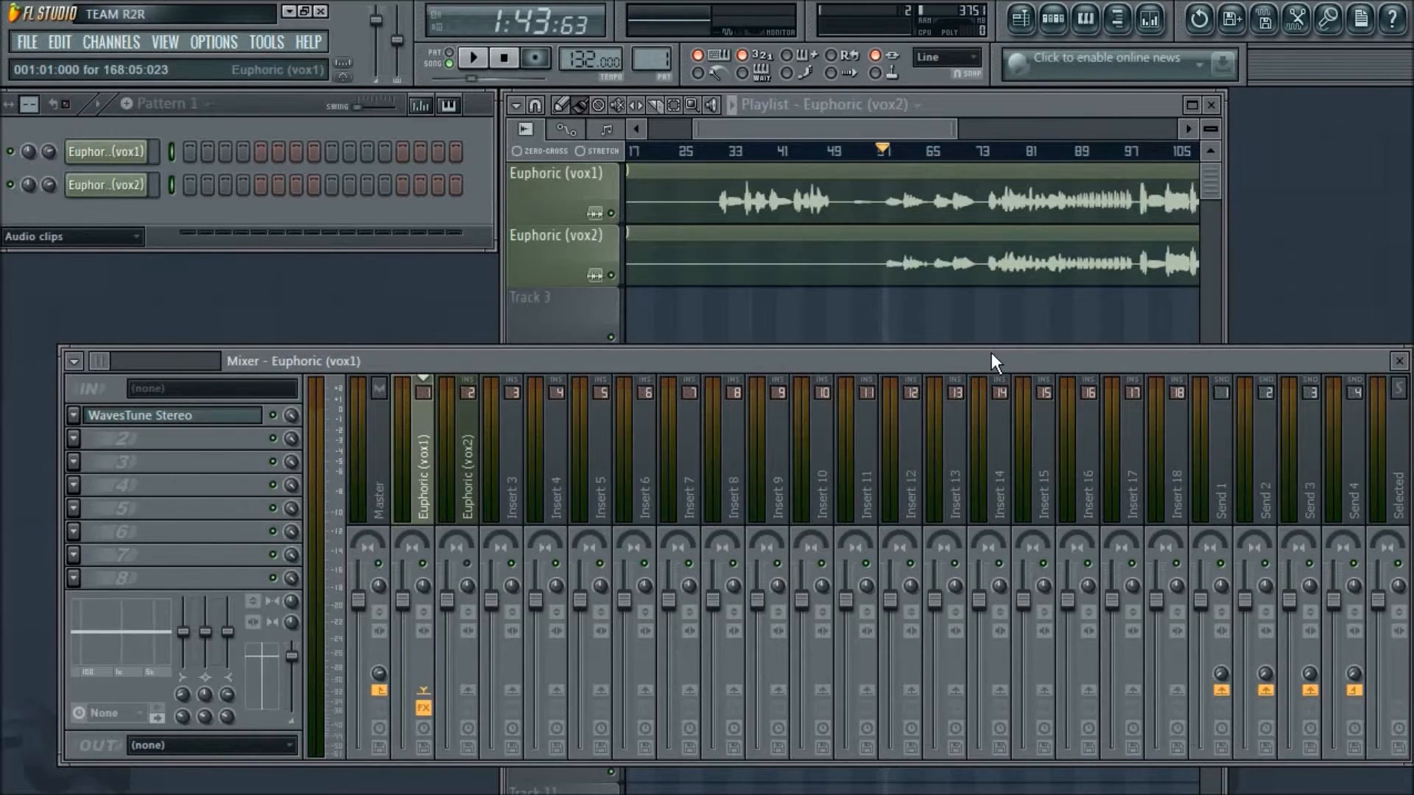
- Look over the Euphoric (vox1) and Euphoric (vox2) clips in the playlist along with their mixer tracks
left_click_drag(909, 150, 886, 151)
left_click_drag(1003, 131, 1171, 131)
left_click_drag(957, 134, 919, 134)
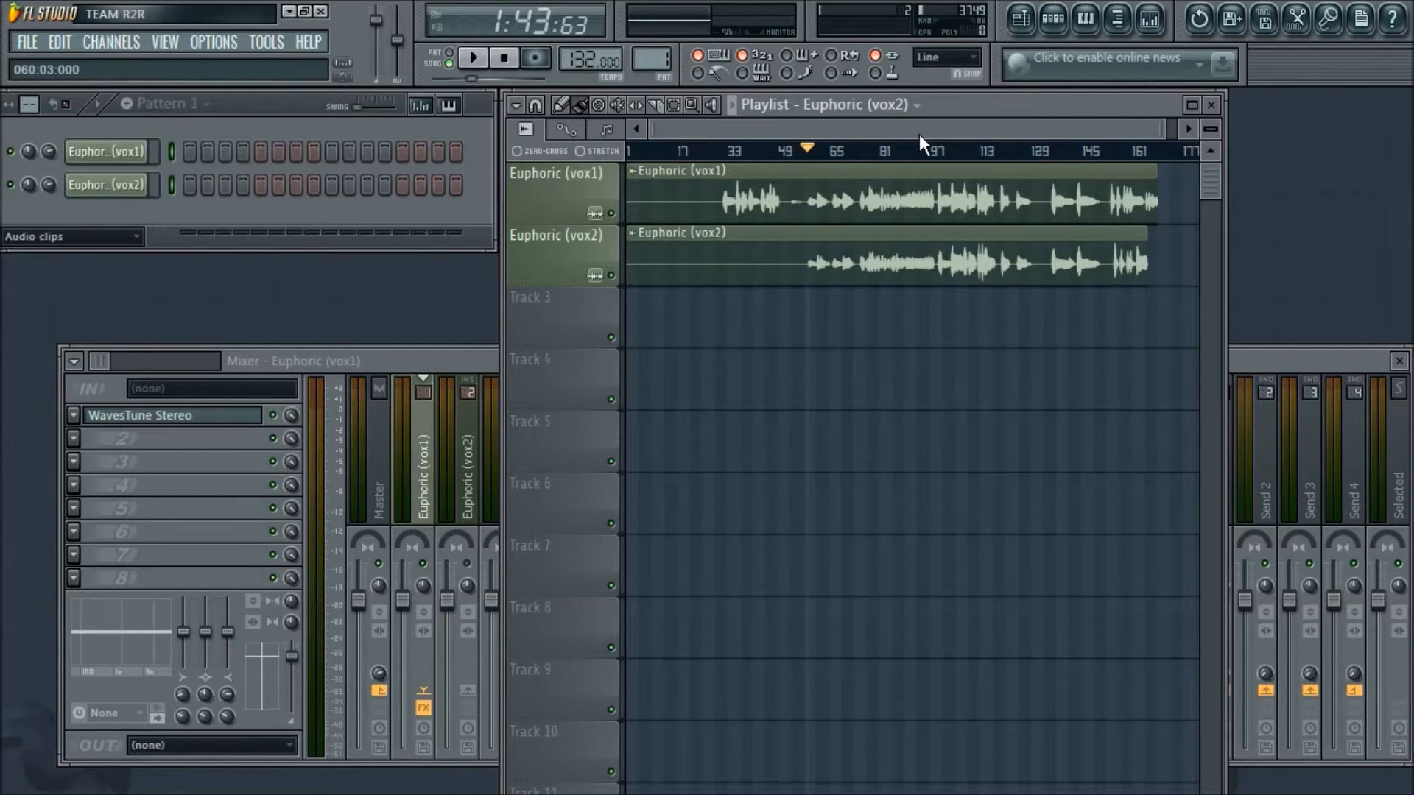
scroll(919, 134, "up", 2)
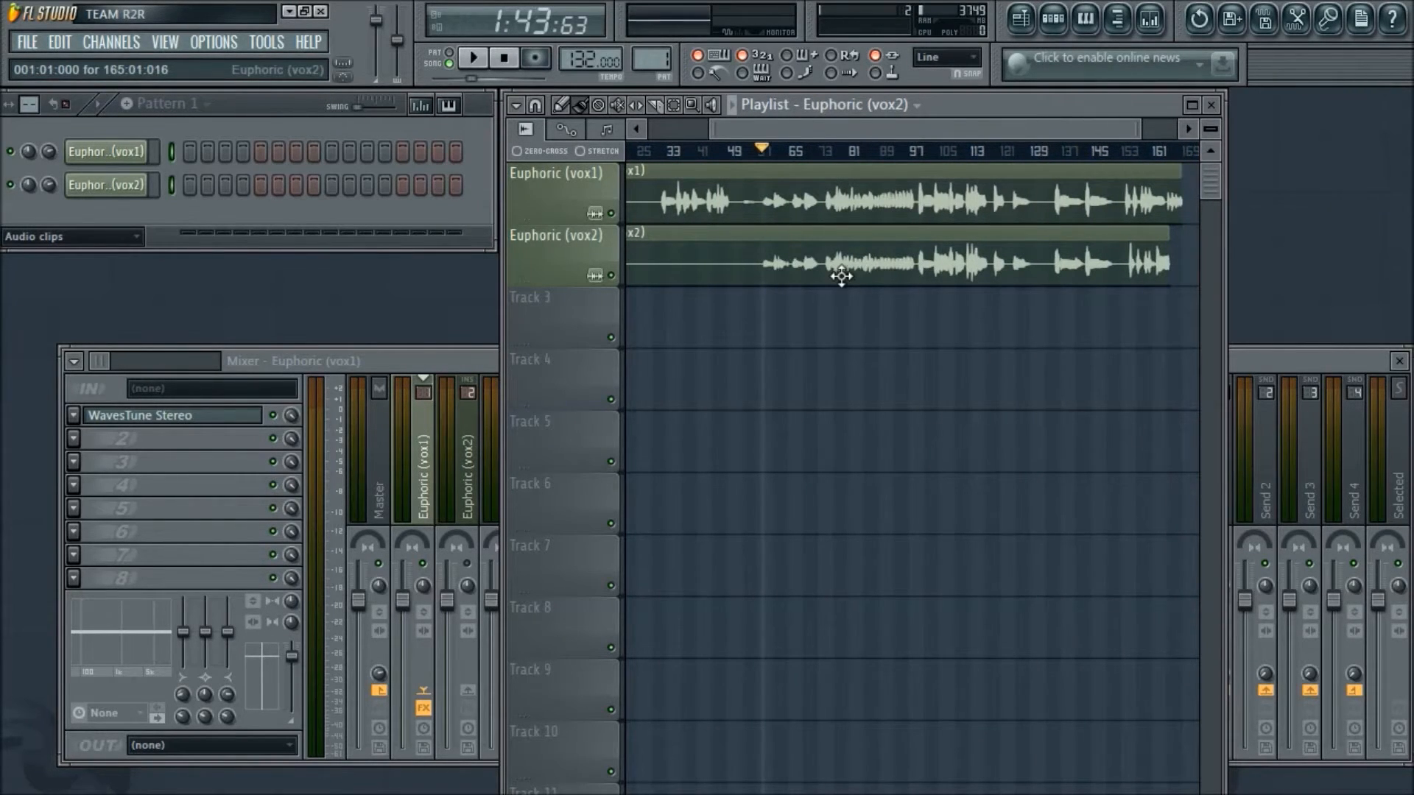
left_click(472, 361)
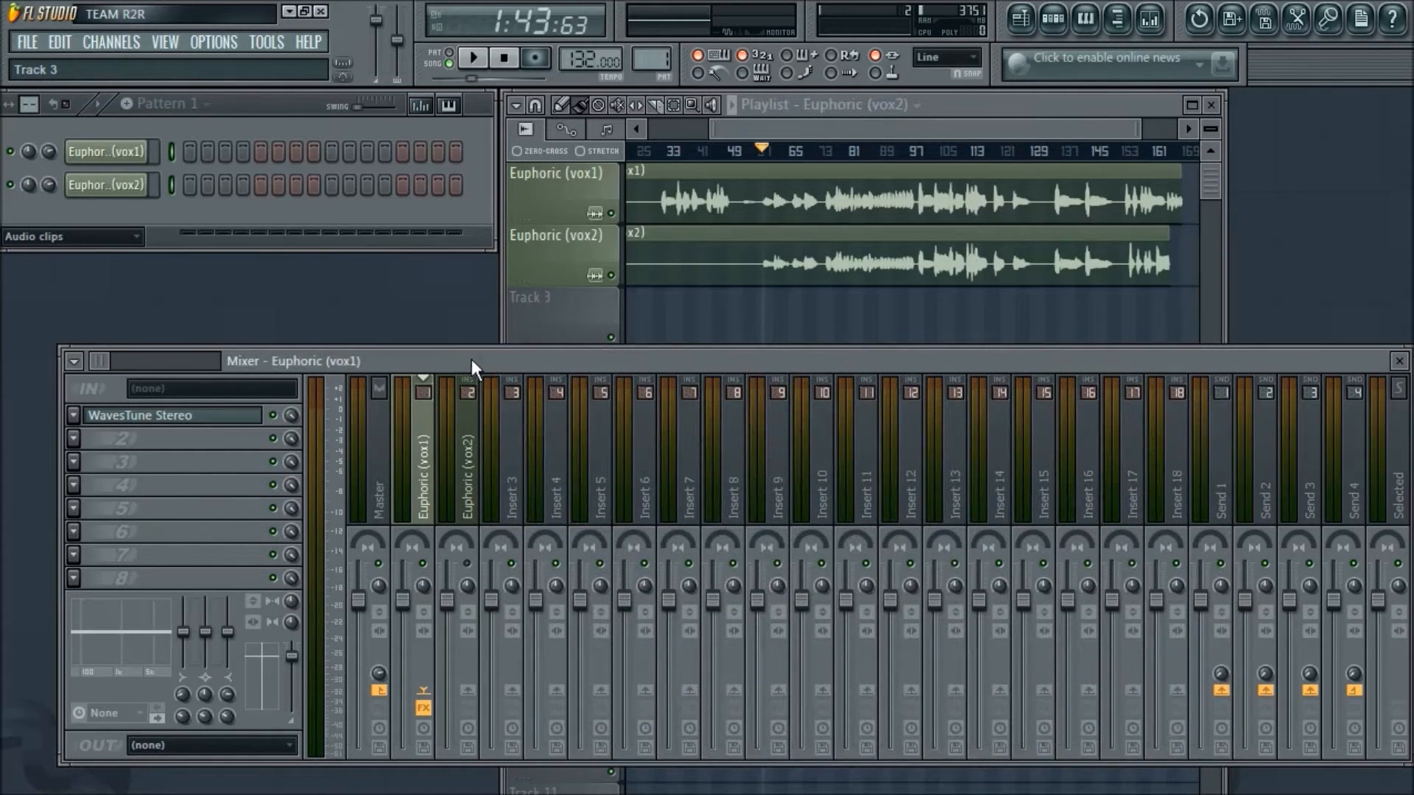
left_click_drag(472, 360, 468, 349)
mouse_move(845, 133)
left_mouse_down()
mouse_move(774, 124)
mouse_move(819, 113)
mouse_move(880, 124)
mouse_move(851, 129)
left_mouse_up()
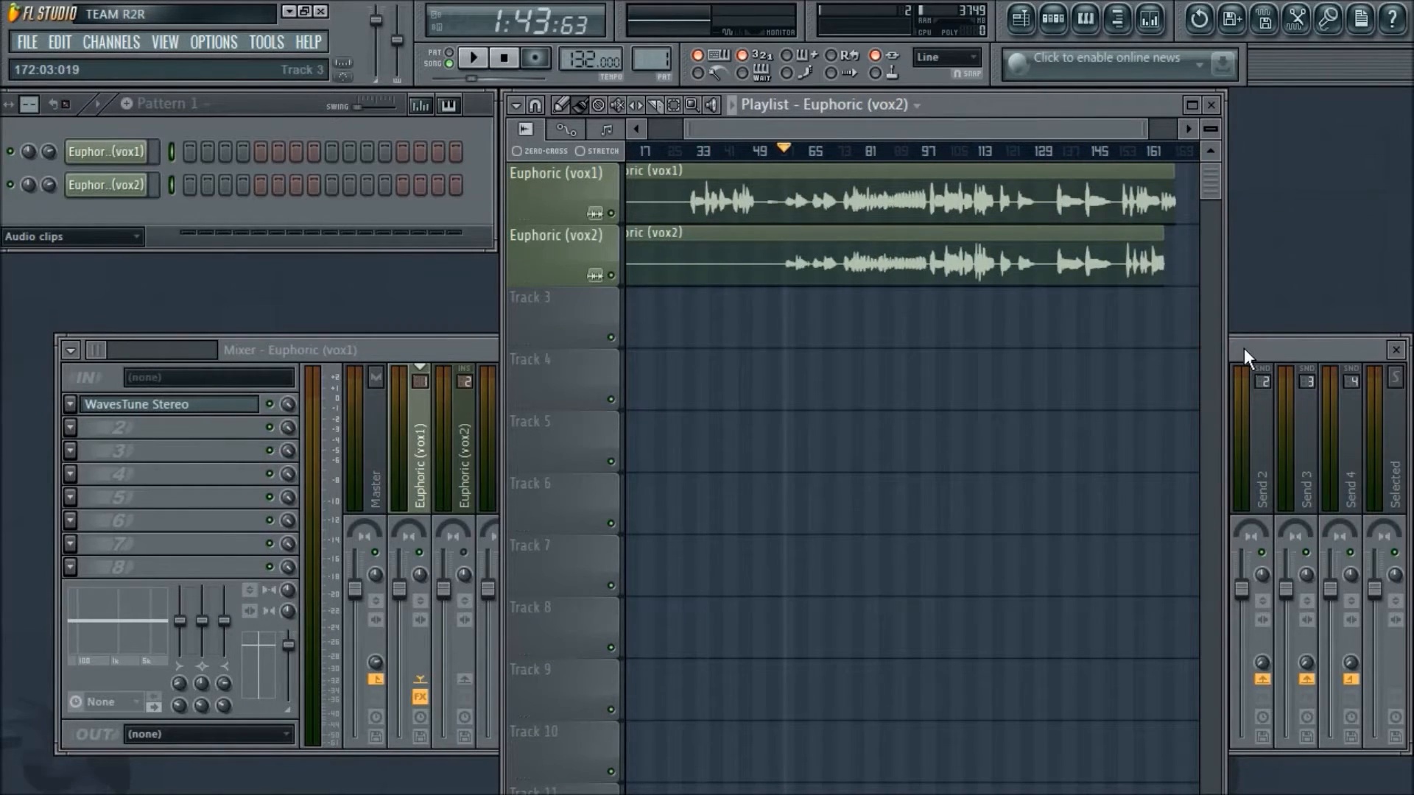
left_click_drag(1243, 347, 1241, 336)
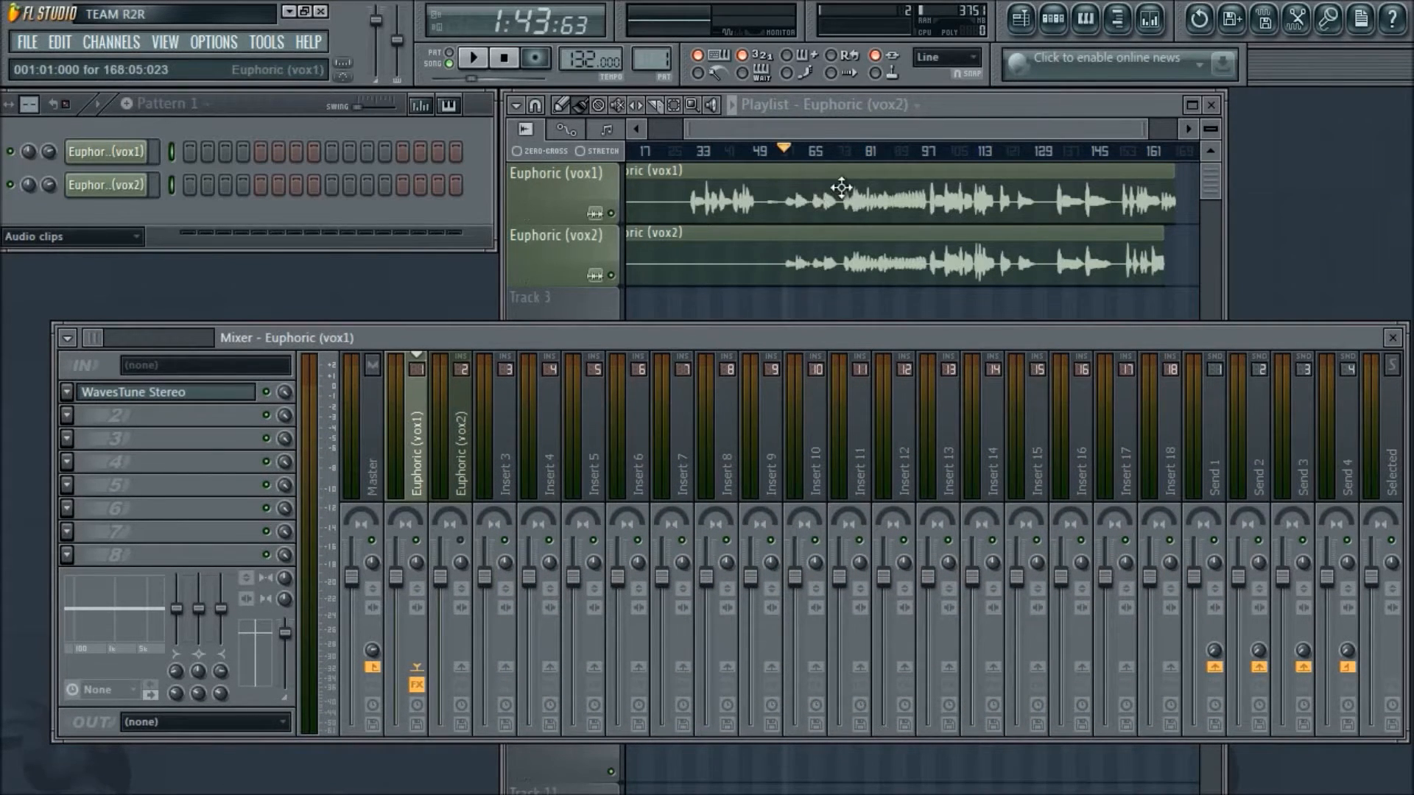
left_click_drag(922, 135, 928, 130)
left_click(352, 329)
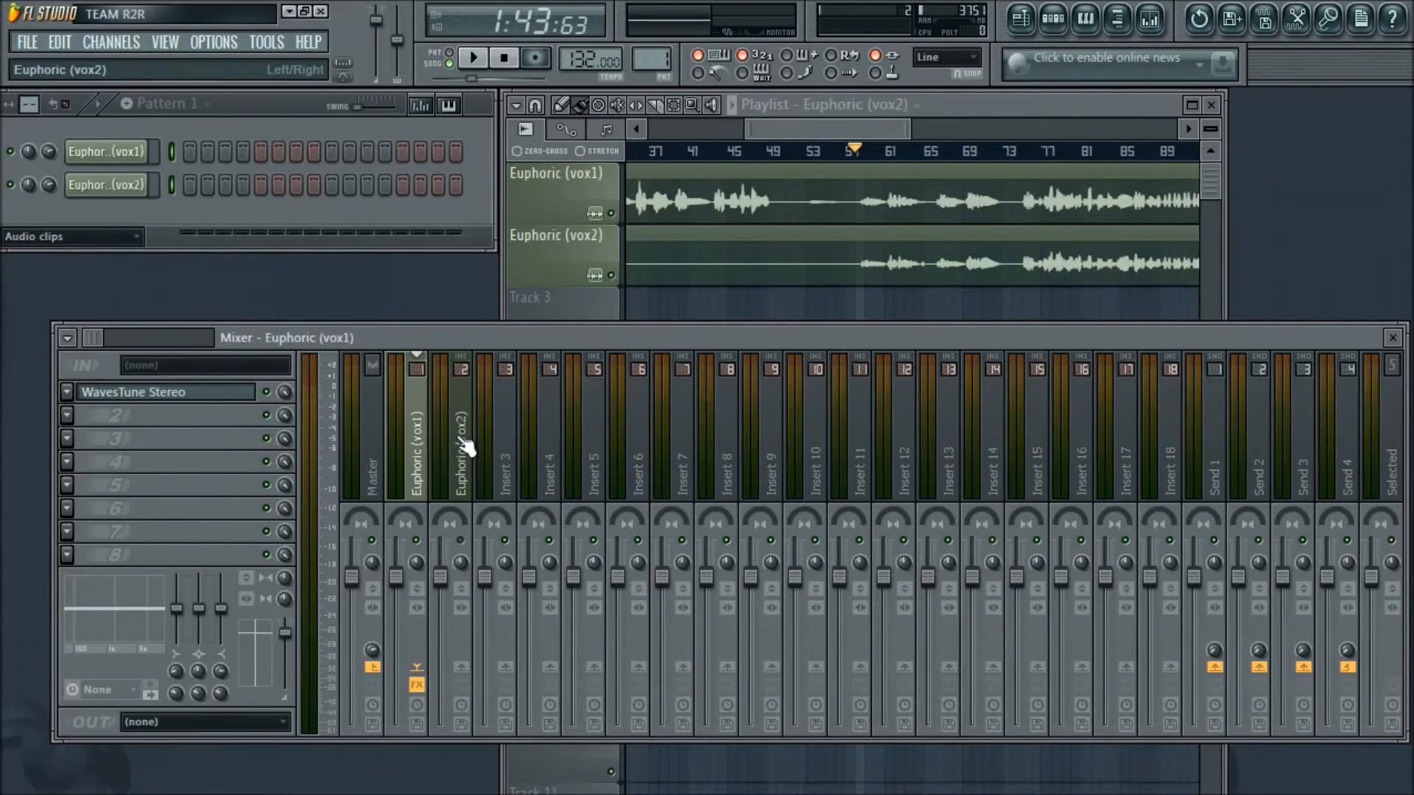
- Open the WavesTune Stereo effect on the Euphoric (vox1) mixer track, examine its pitch notes and close it
left_click(221, 402)
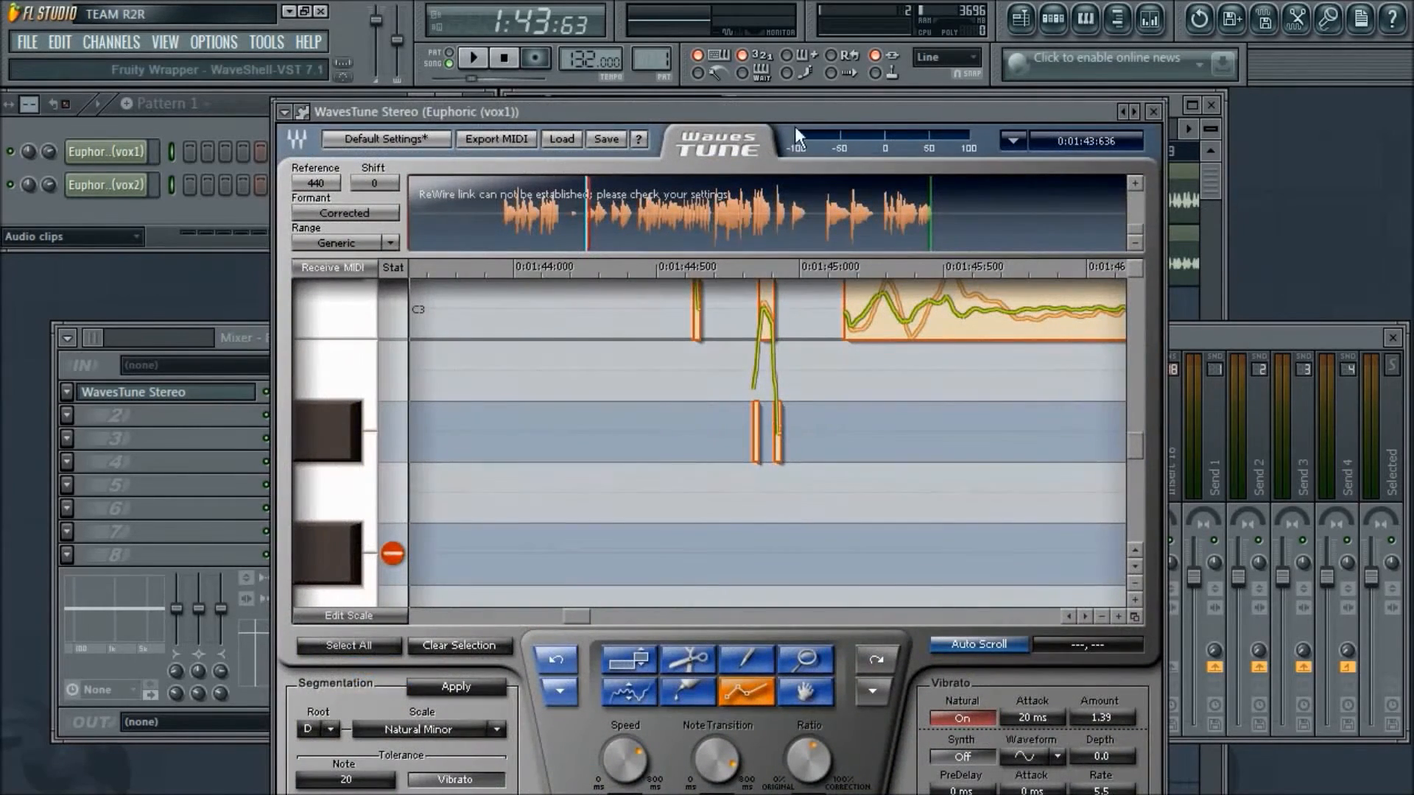
left_click_drag(811, 113, 788, 126)
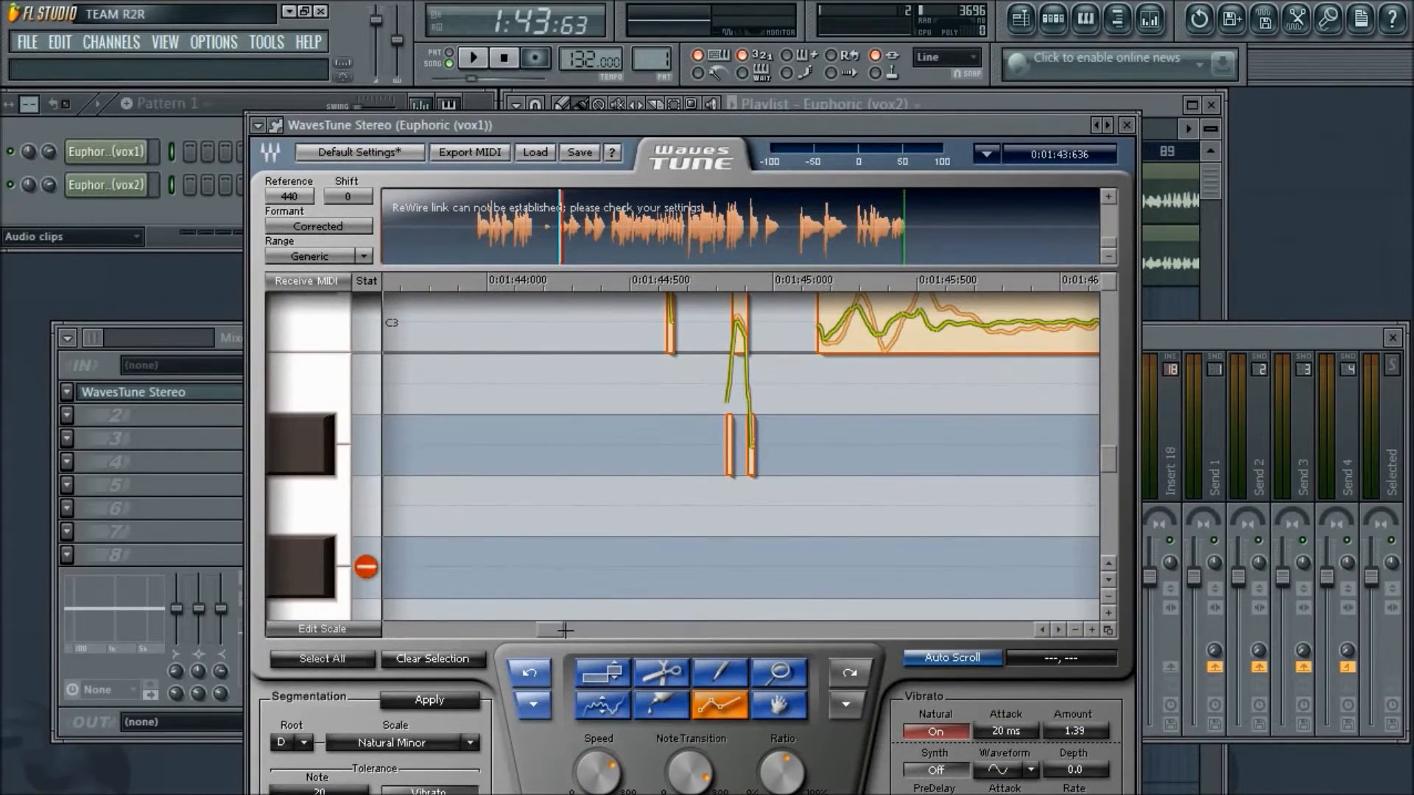
left_click_drag(556, 630, 586, 628)
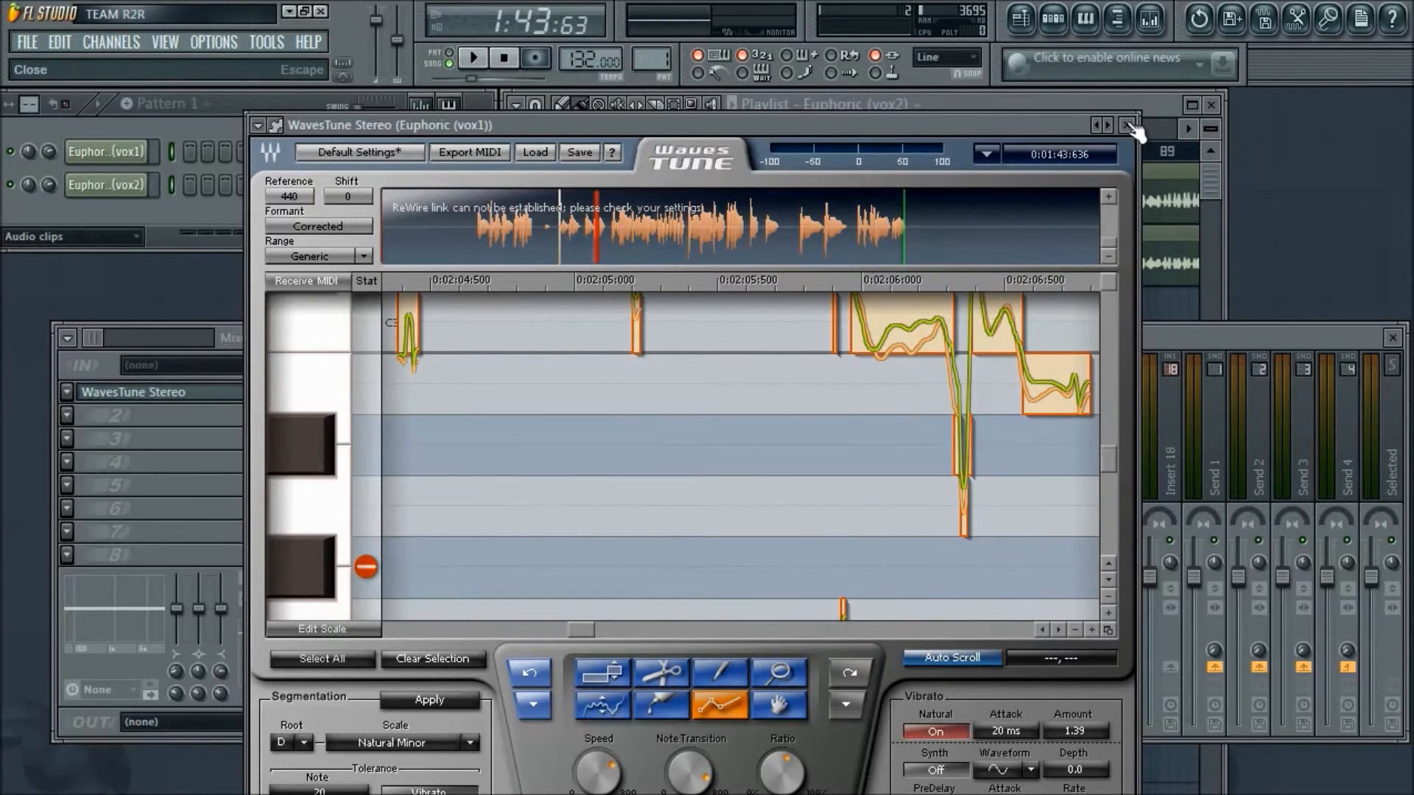
left_click_drag(1057, 118, 1071, 103)
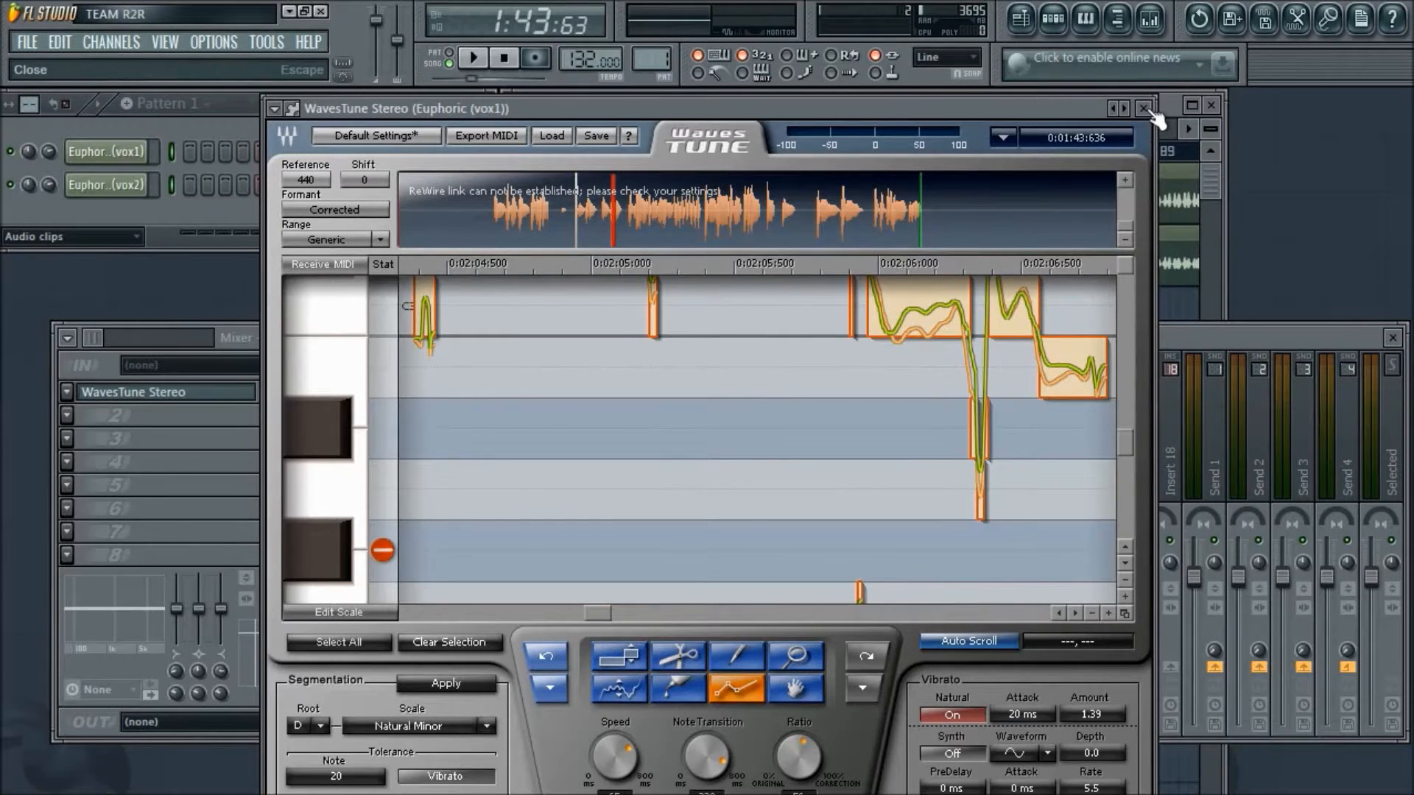
left_click(1145, 109)
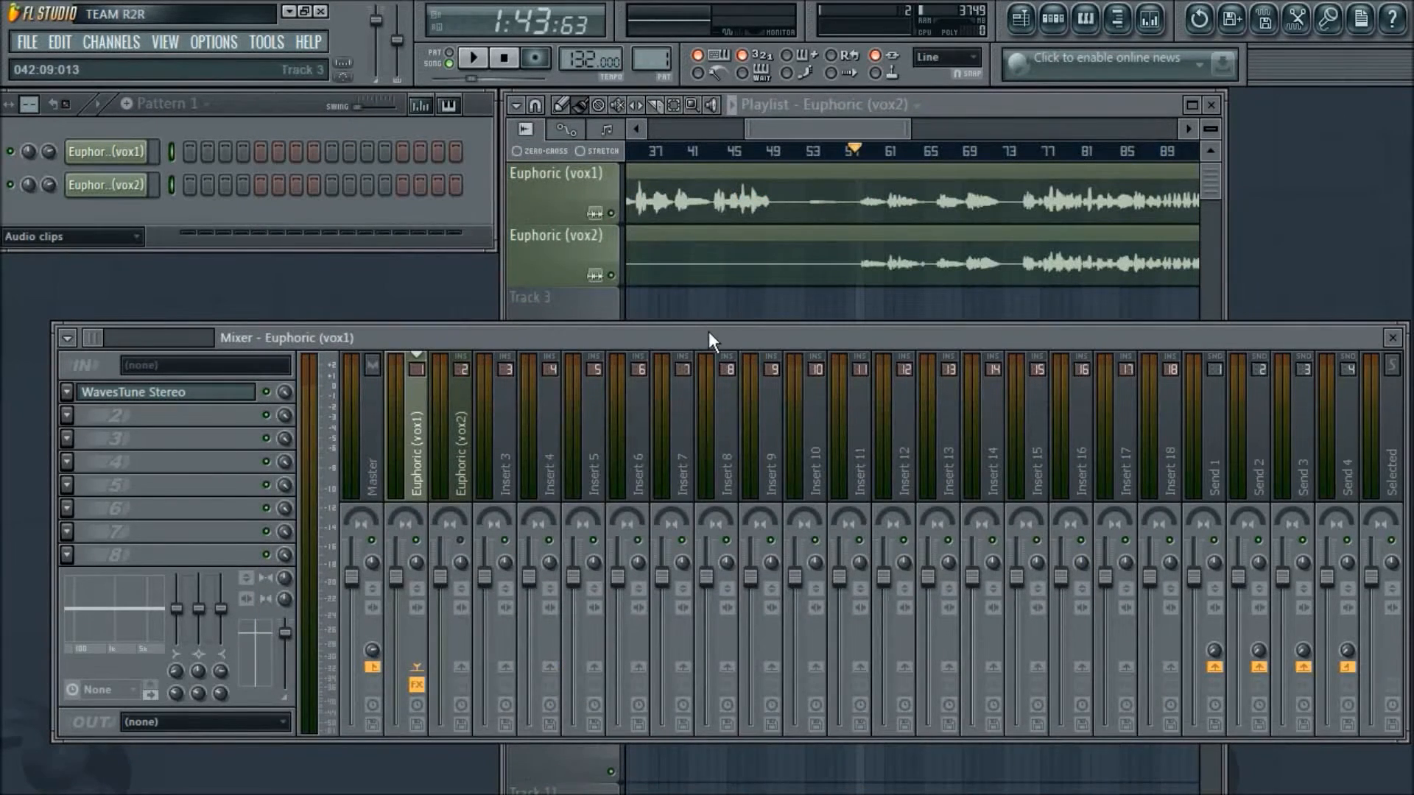
- Solo the Euphoric (vox1) playlist track and start playback
left_click_drag(709, 332, 700, 334)
mouse_move(872, 128)
left_mouse_down()
mouse_move(916, 156)
mouse_move(874, 130)
left_mouse_up()
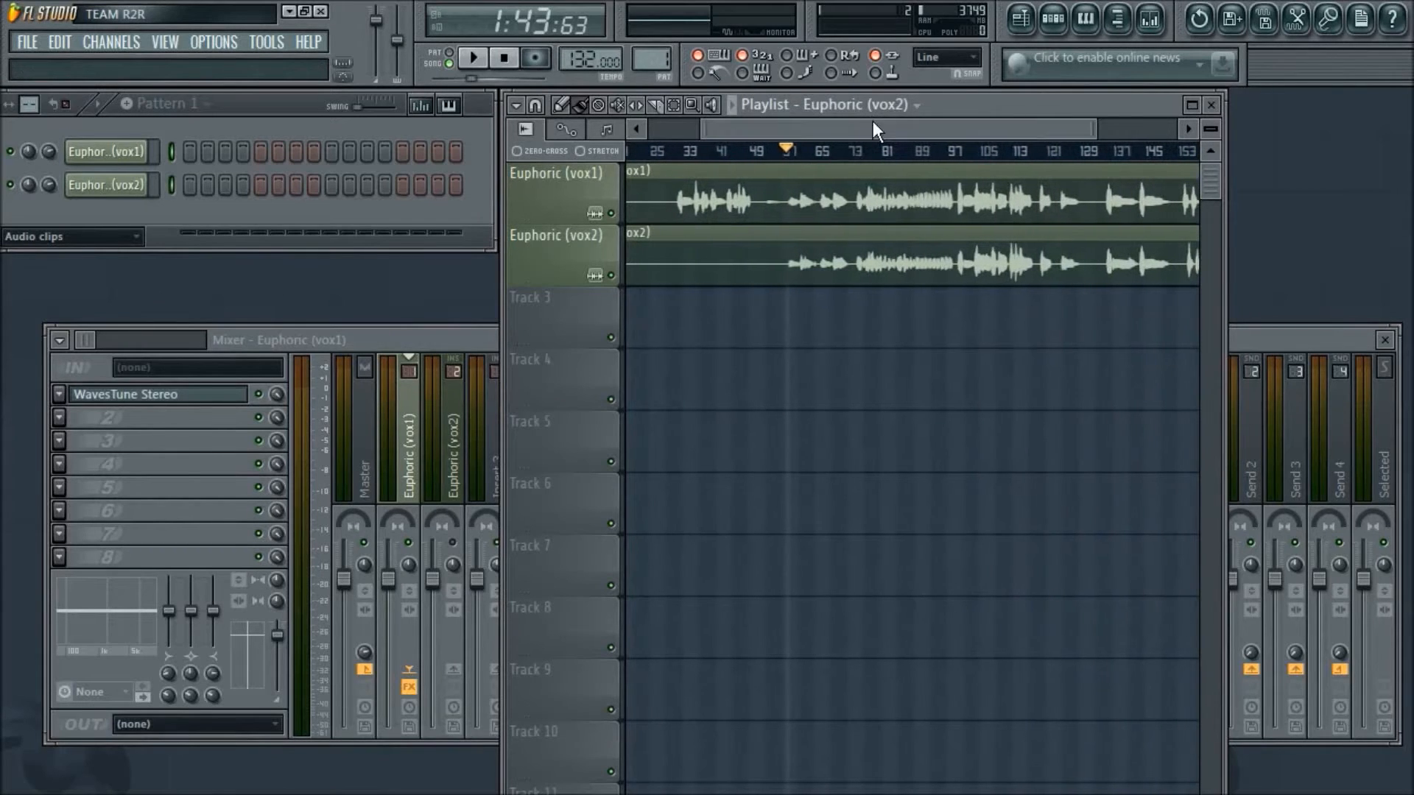
right_click(610, 214)
key("space")
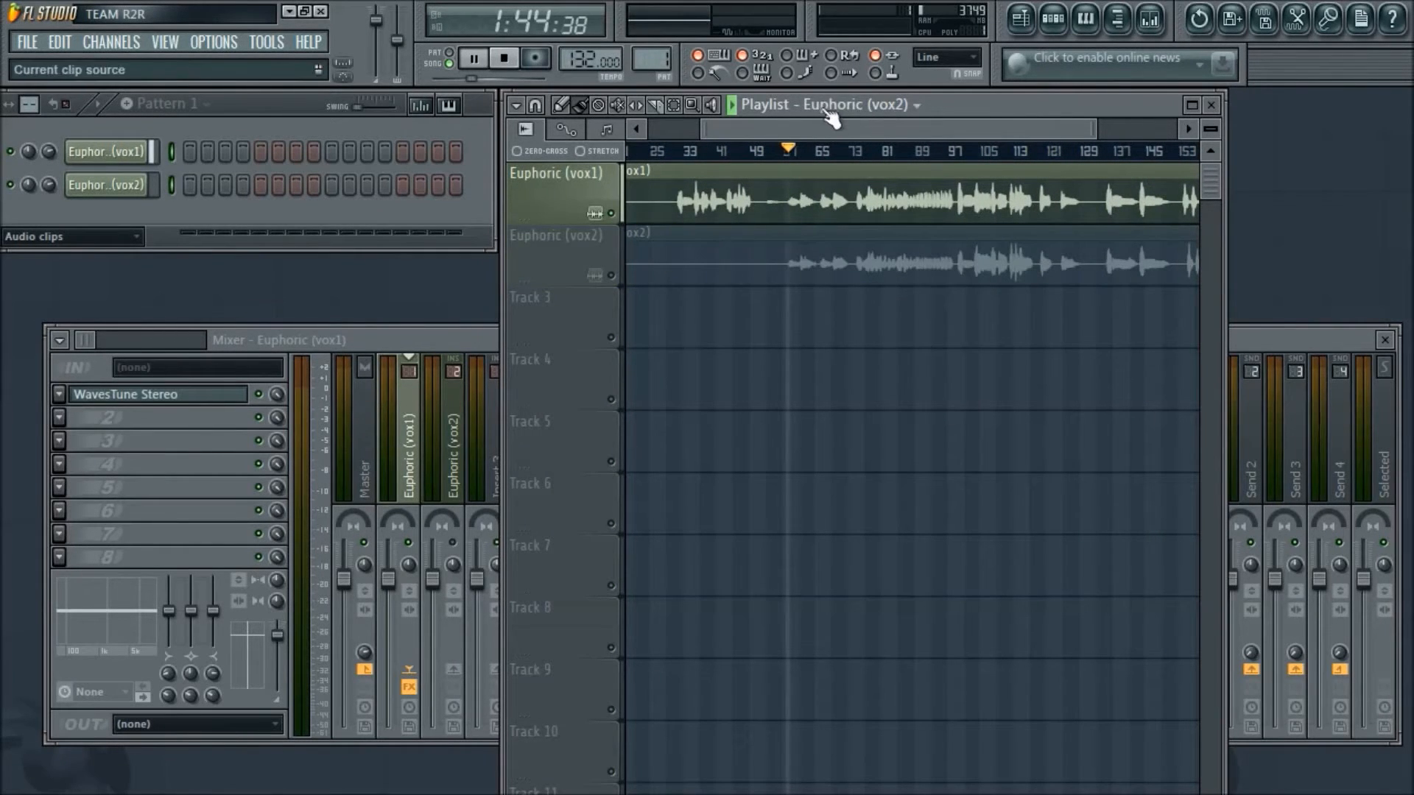
- Switch to Open Broadcaster Software, toggle the microphone mute and minimize its window
key("alt+Tab")
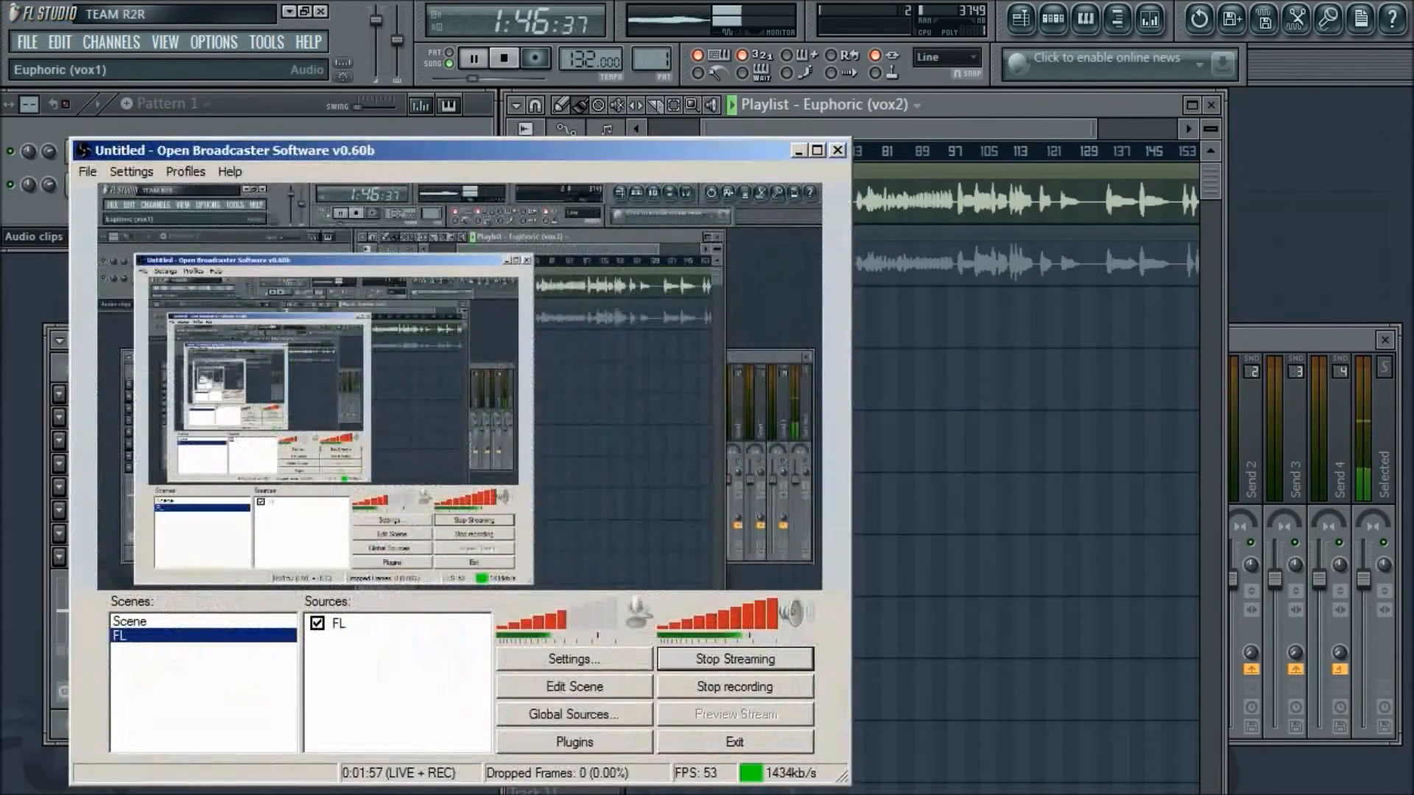
left_click(638, 614)
left_click(800, 151)
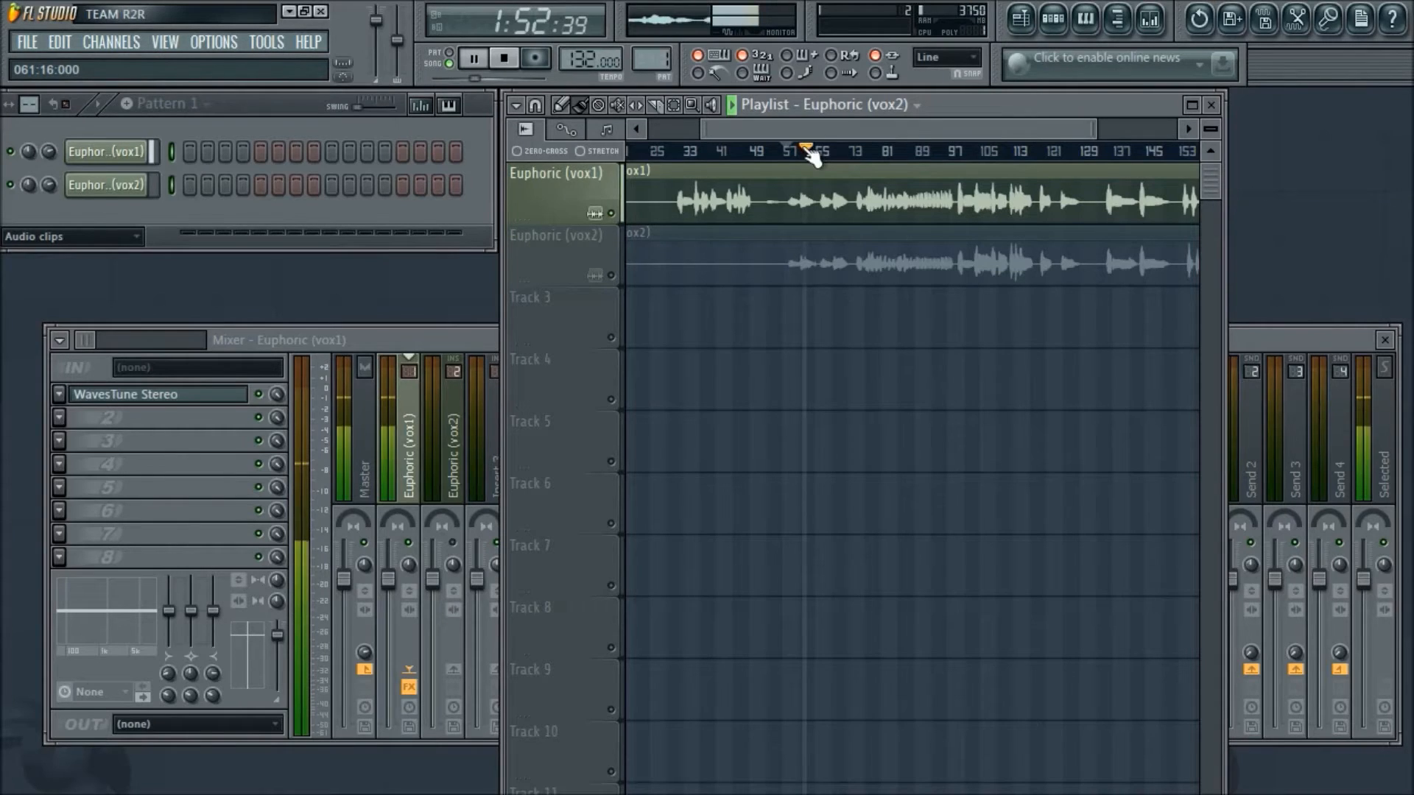
- Listen to the soloed Euphoric (vox1) vocal, stop playback and minimize the Open Broadcaster Software window
scroll(825, 129, "up", 2)
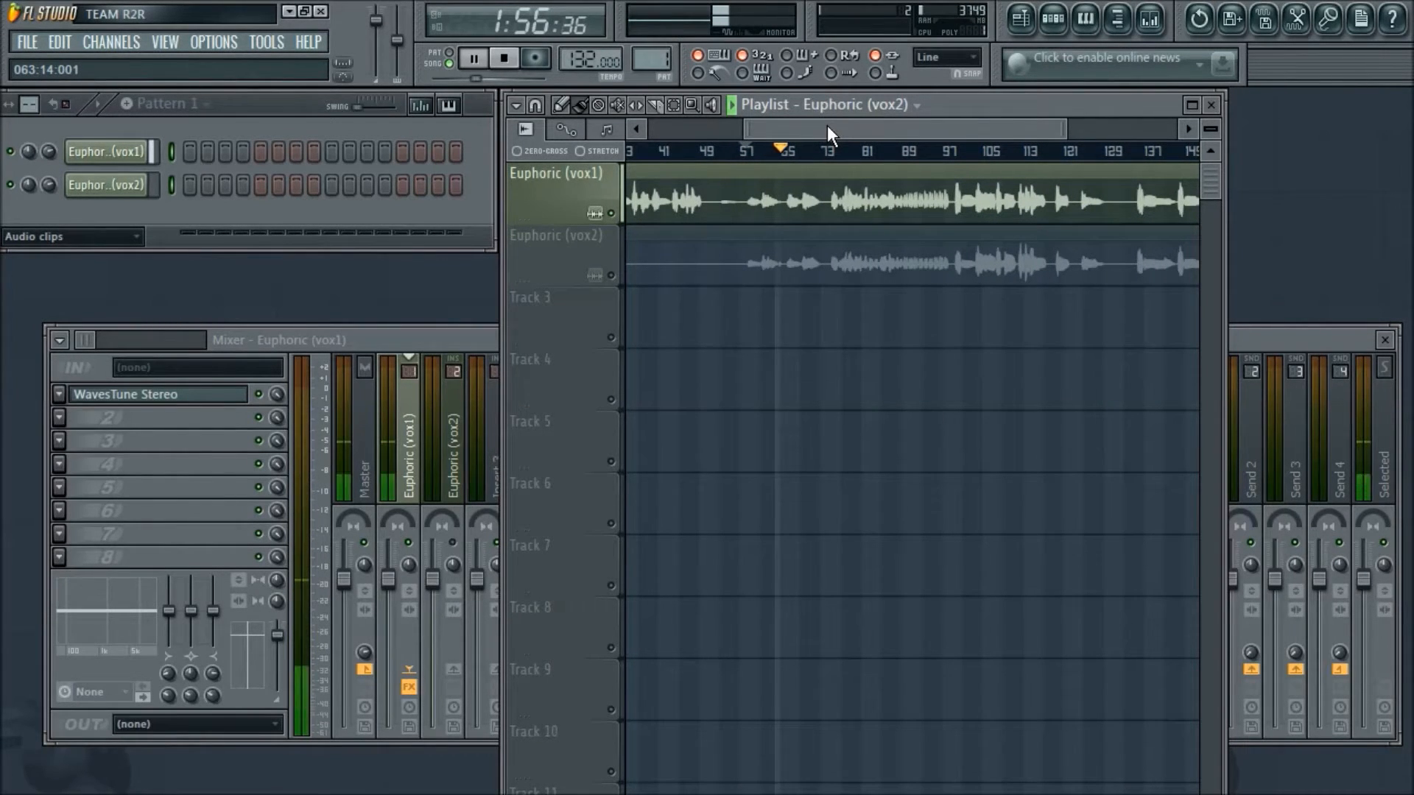
scroll(828, 126, "up", 3)
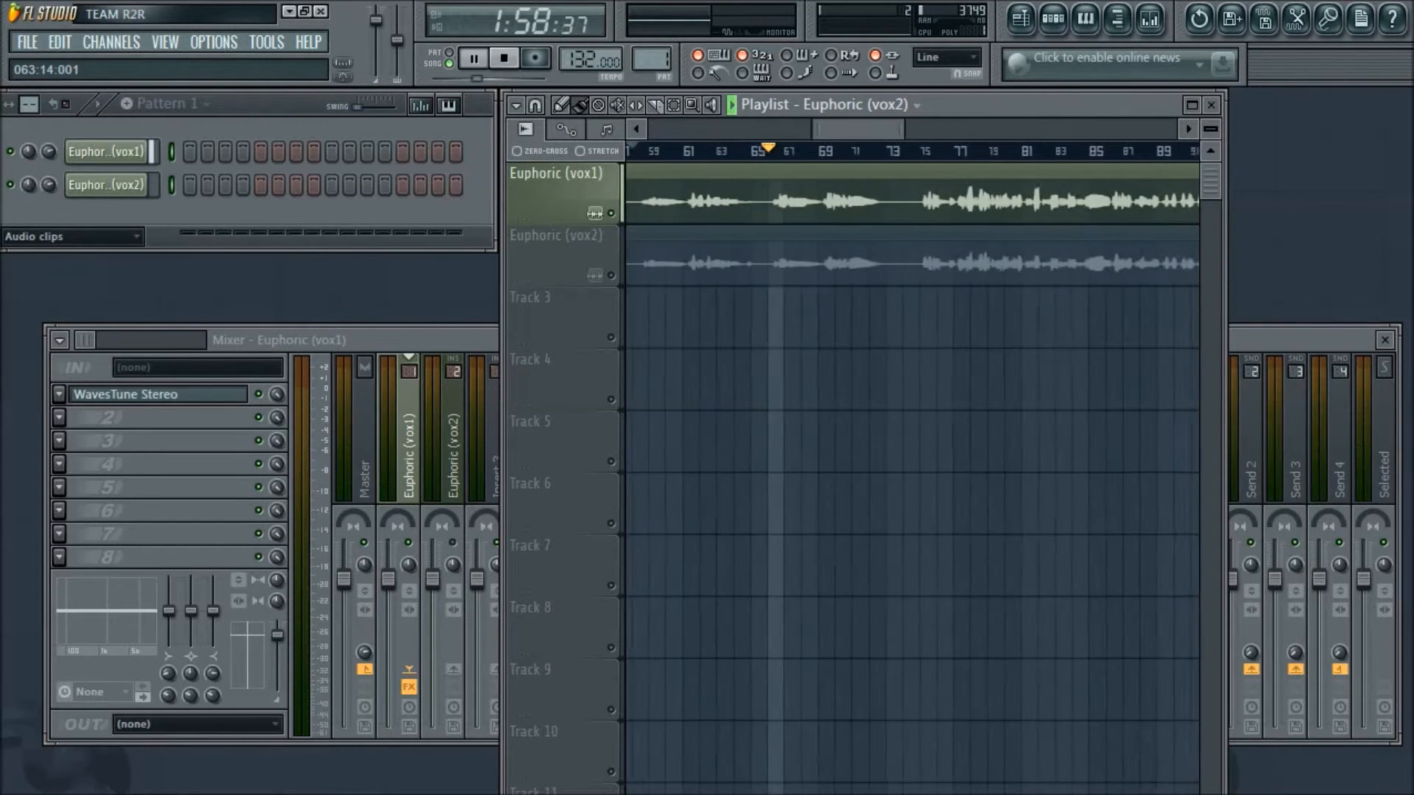
scroll(828, 125, "down", 2)
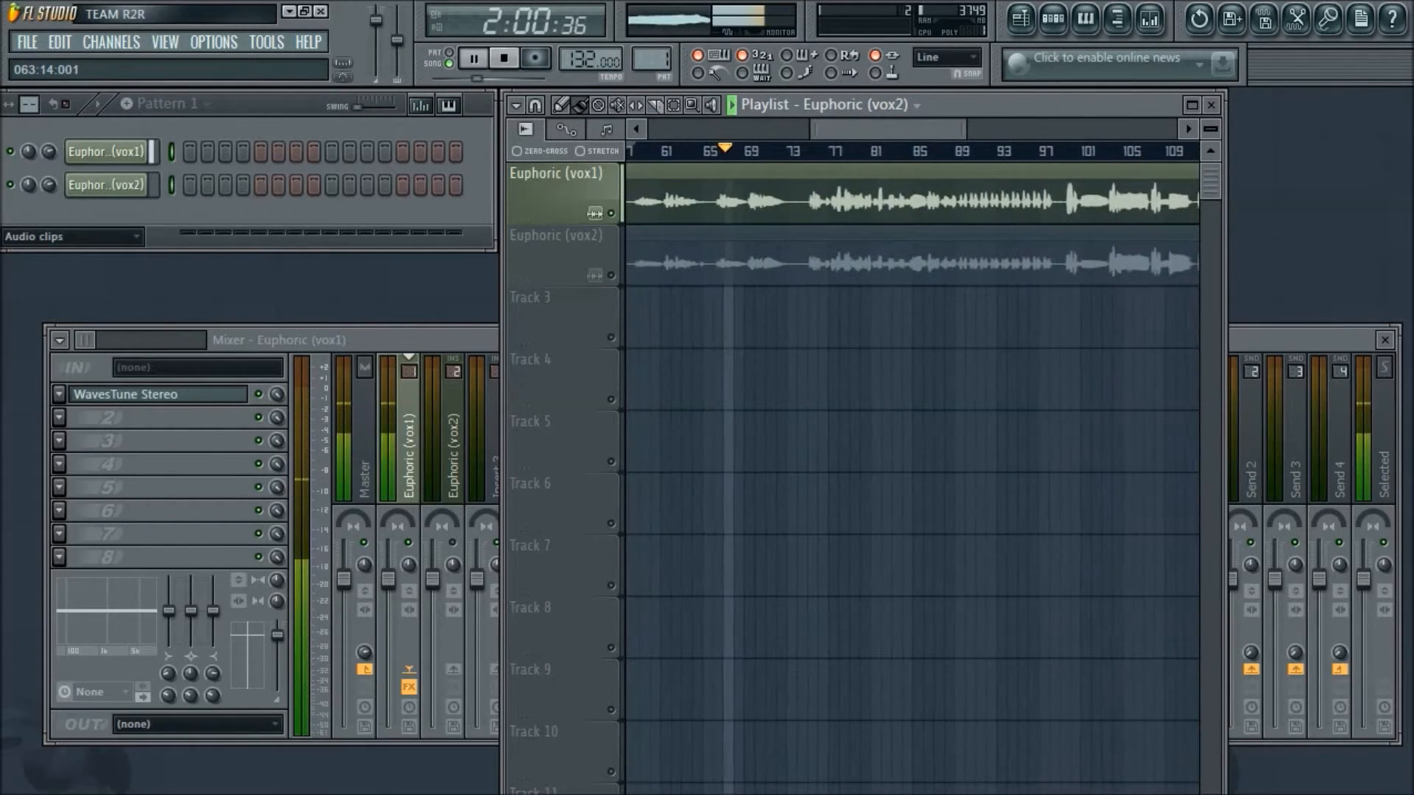
scroll(828, 125, "down", 2)
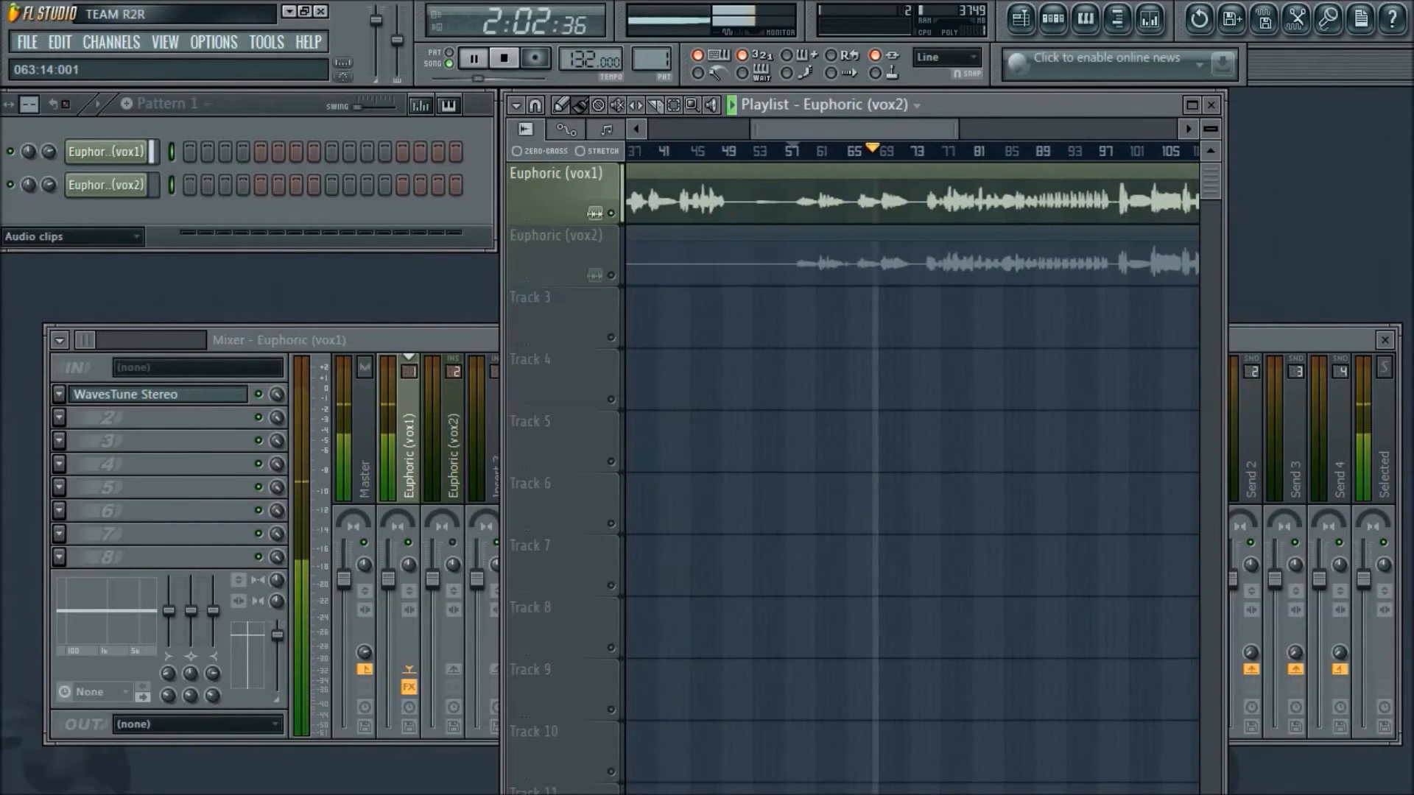
scroll(827, 125, "down", 2)
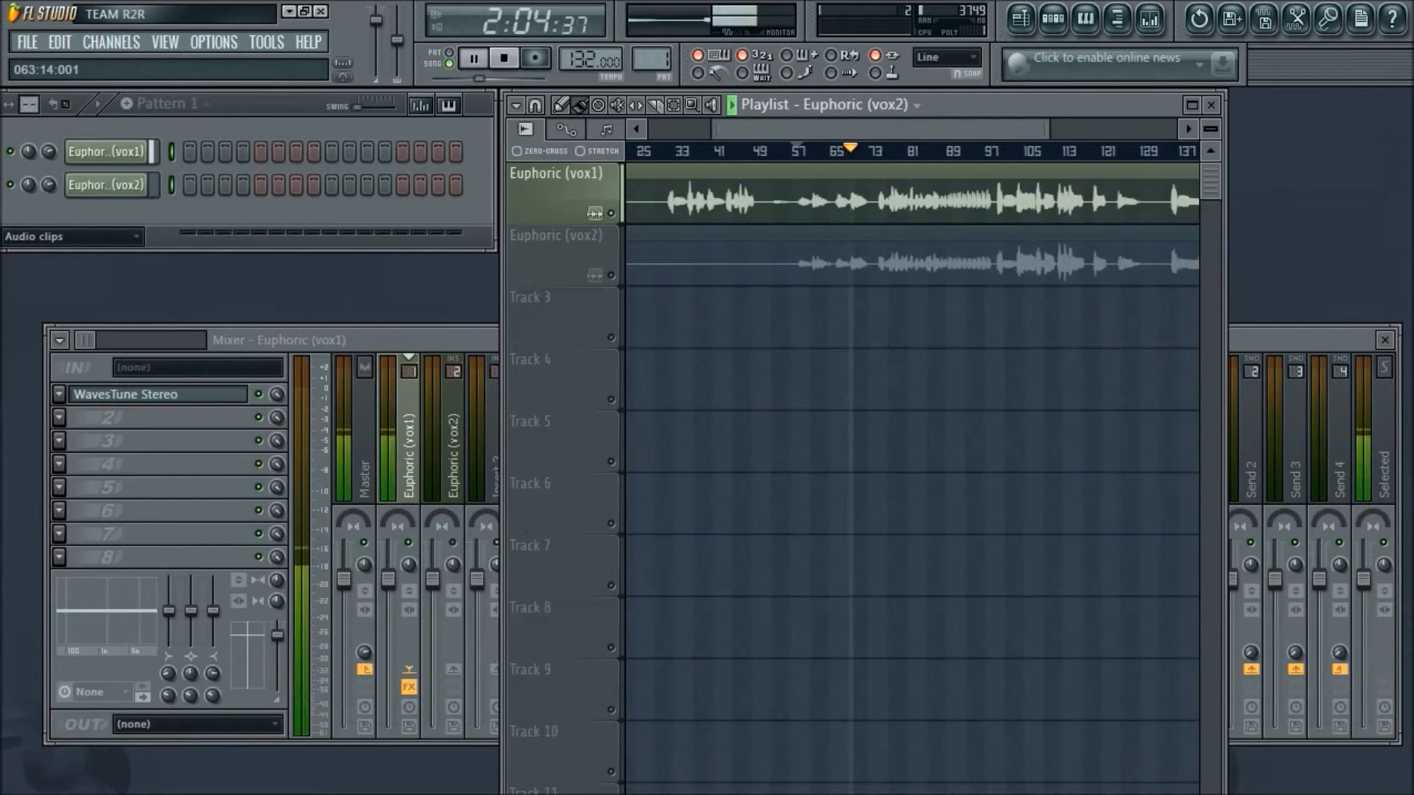
scroll(828, 125, "down", 1)
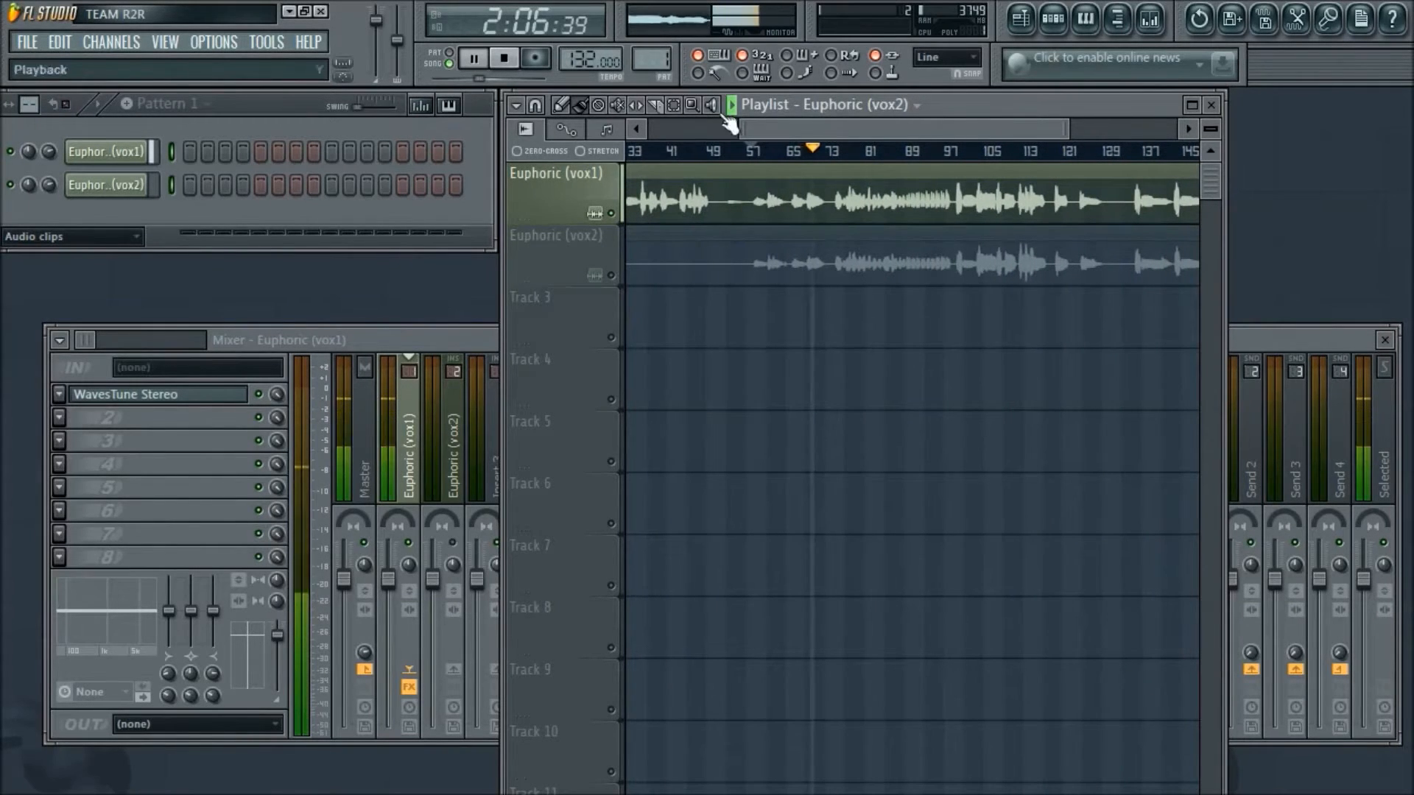
left_click(515, 59)
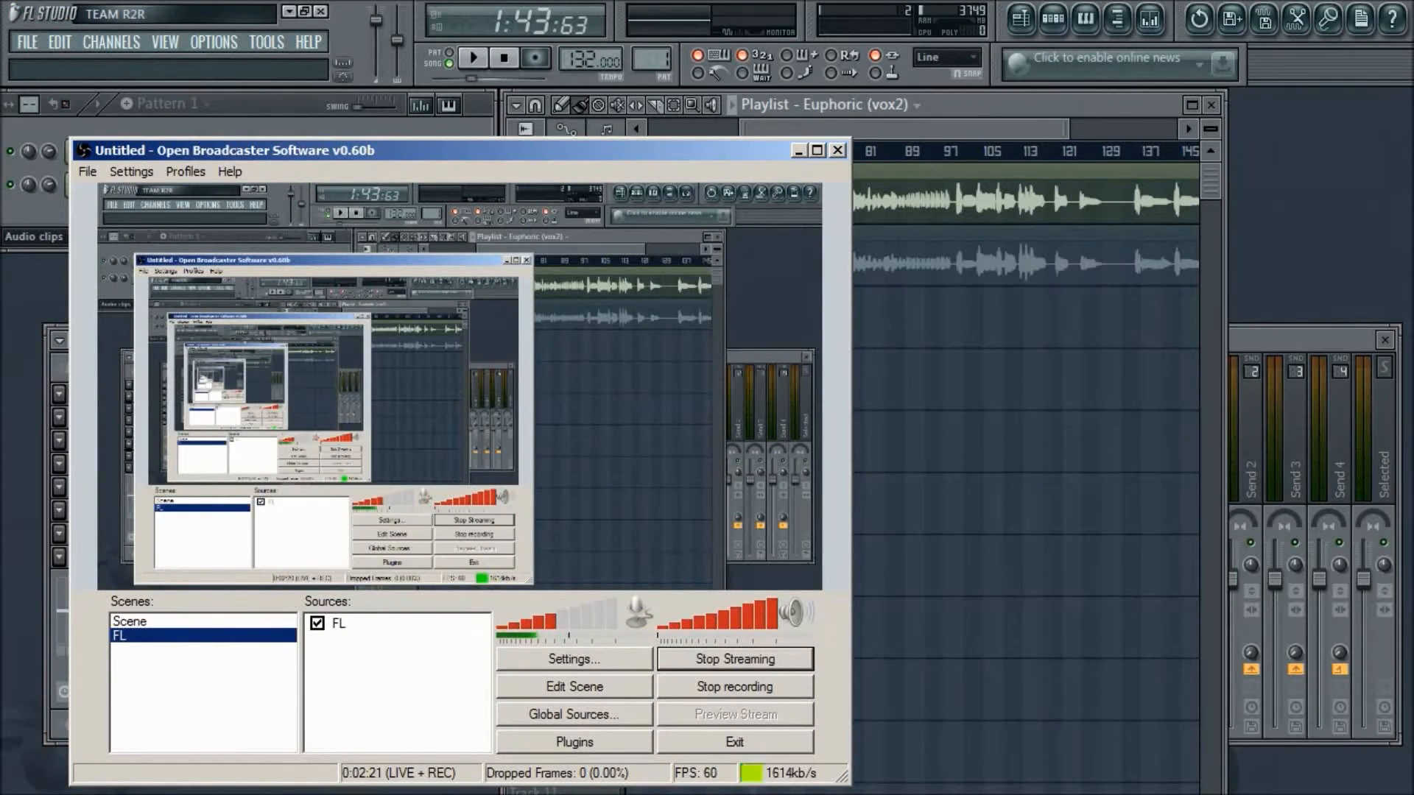
left_click(799, 150)
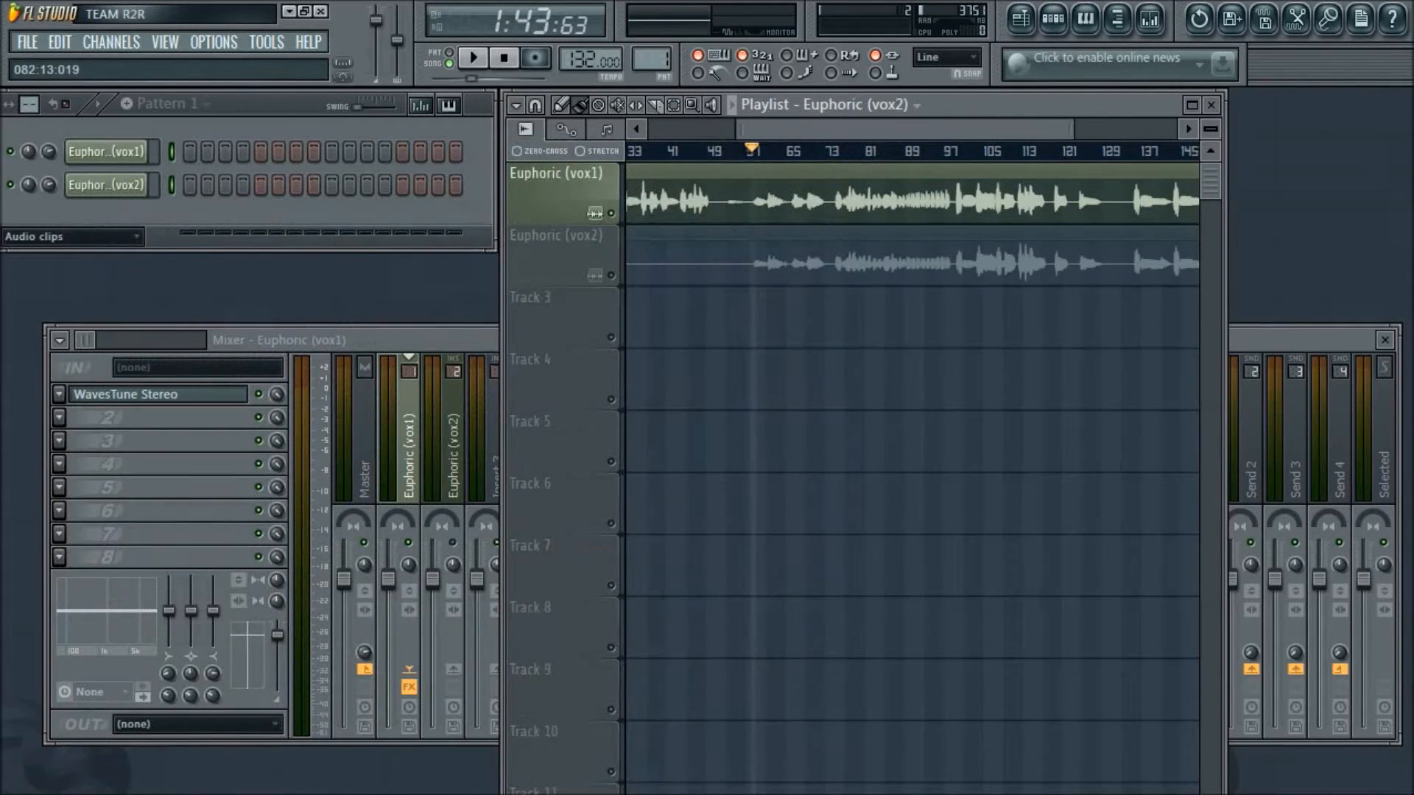
left_click_drag(882, 128, 883, 134)
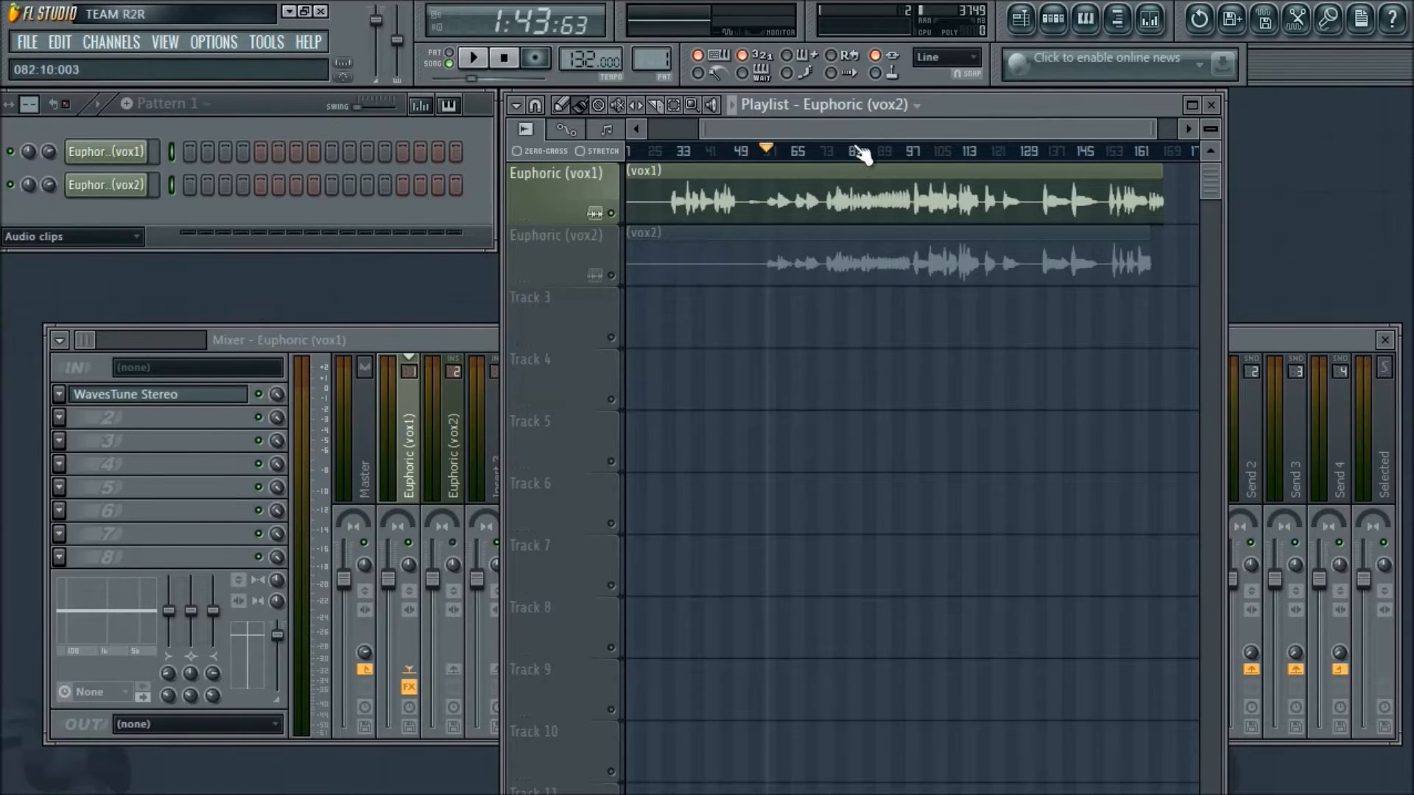
scroll(860, 151, "up", 3)
mouse_move(895, 129)
left_mouse_down()
mouse_move(1001, 129)
mouse_move(872, 134)
left_mouse_up()
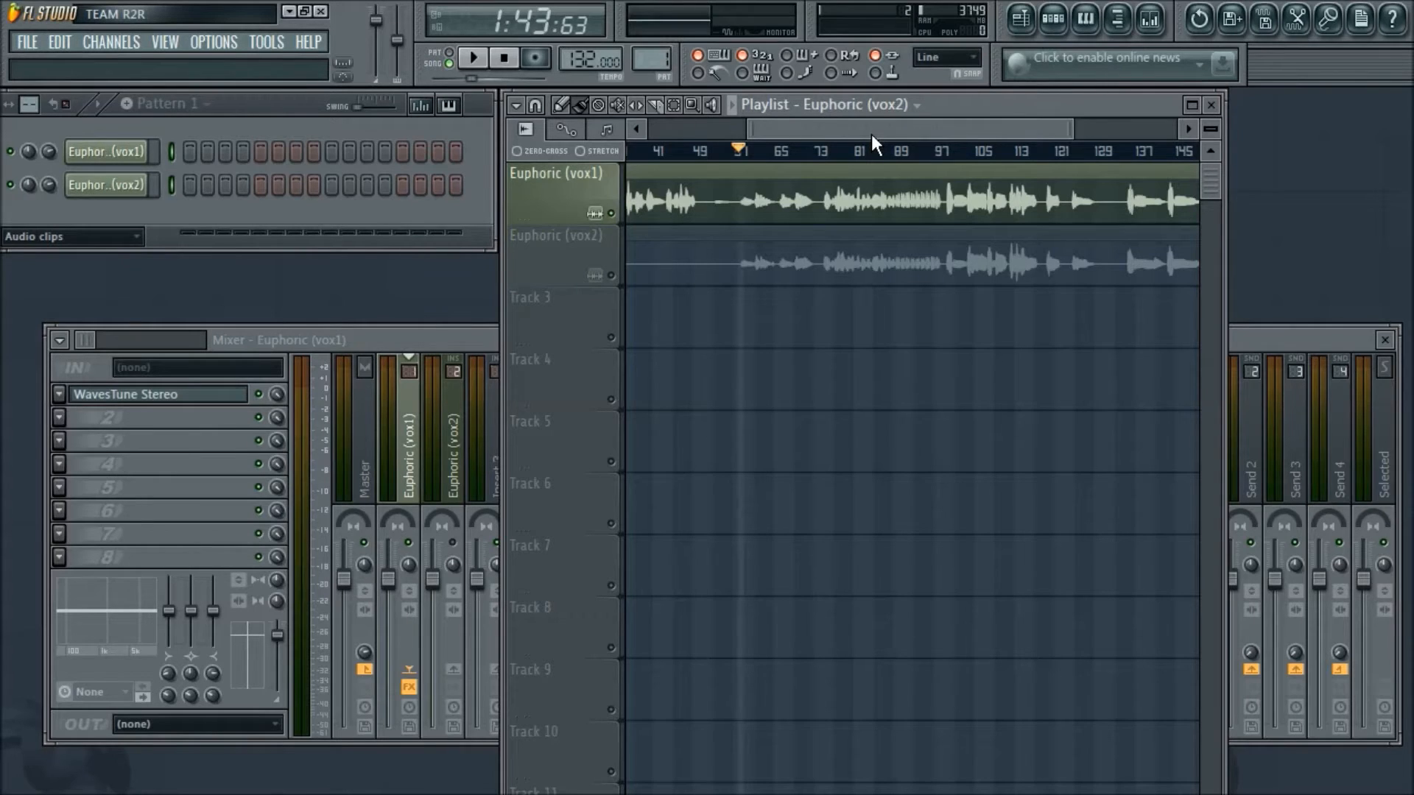
- Rename the Insert 3 mixer track as "Vocal Bus"
left_click(456, 333)
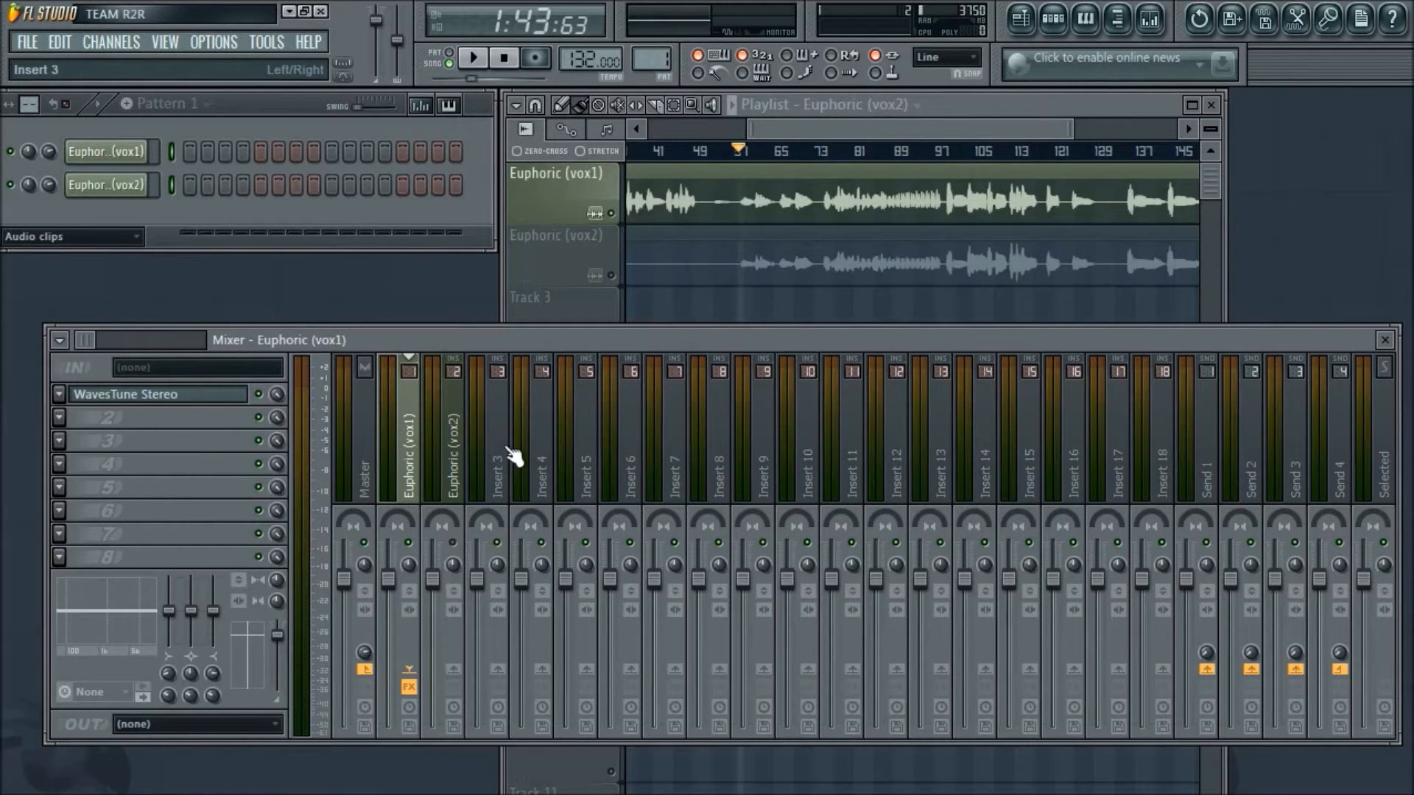
right_click(501, 670)
left_click(523, 675)
left_click(508, 489)
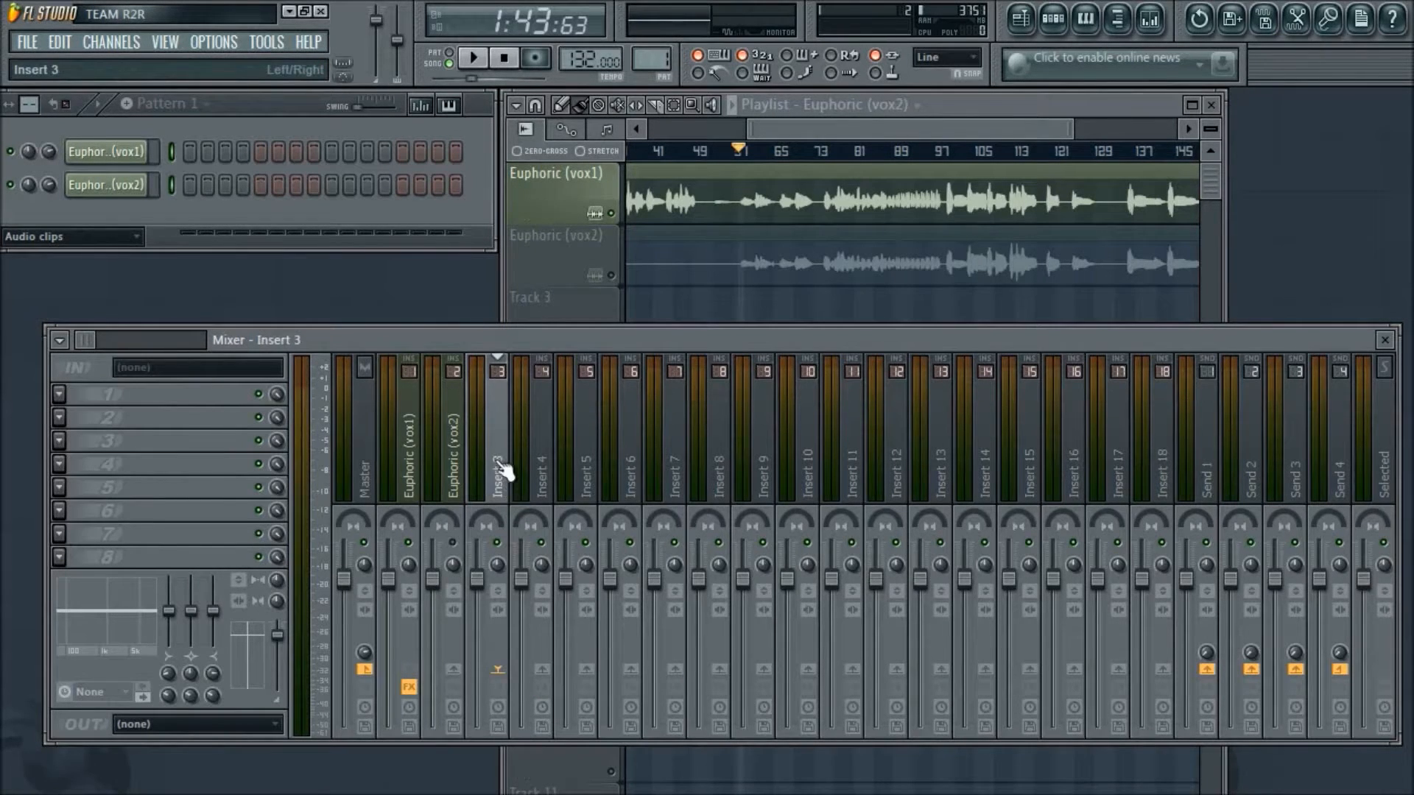
right_click(506, 487)
left_click(616, 533)
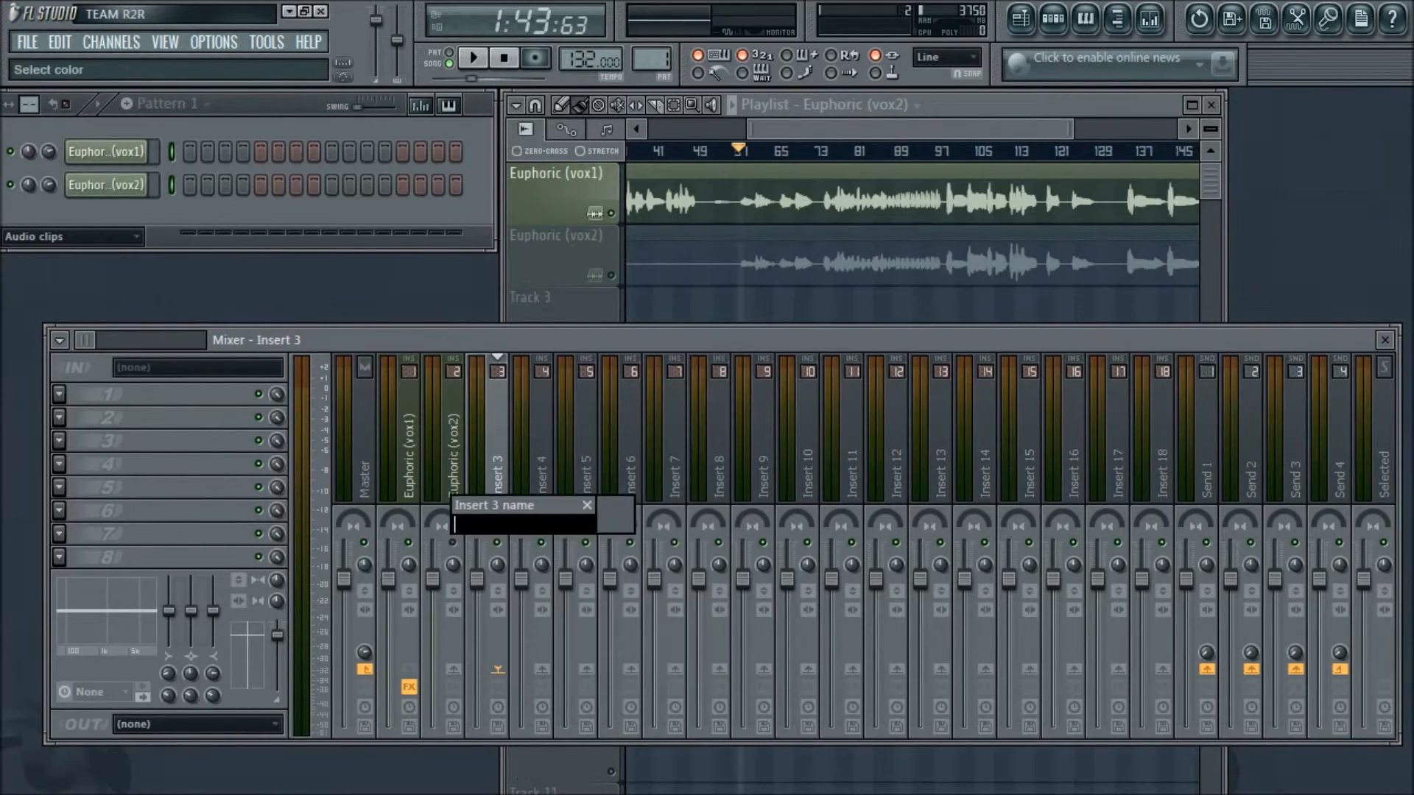
type("Vocal Bus")
key("Return")
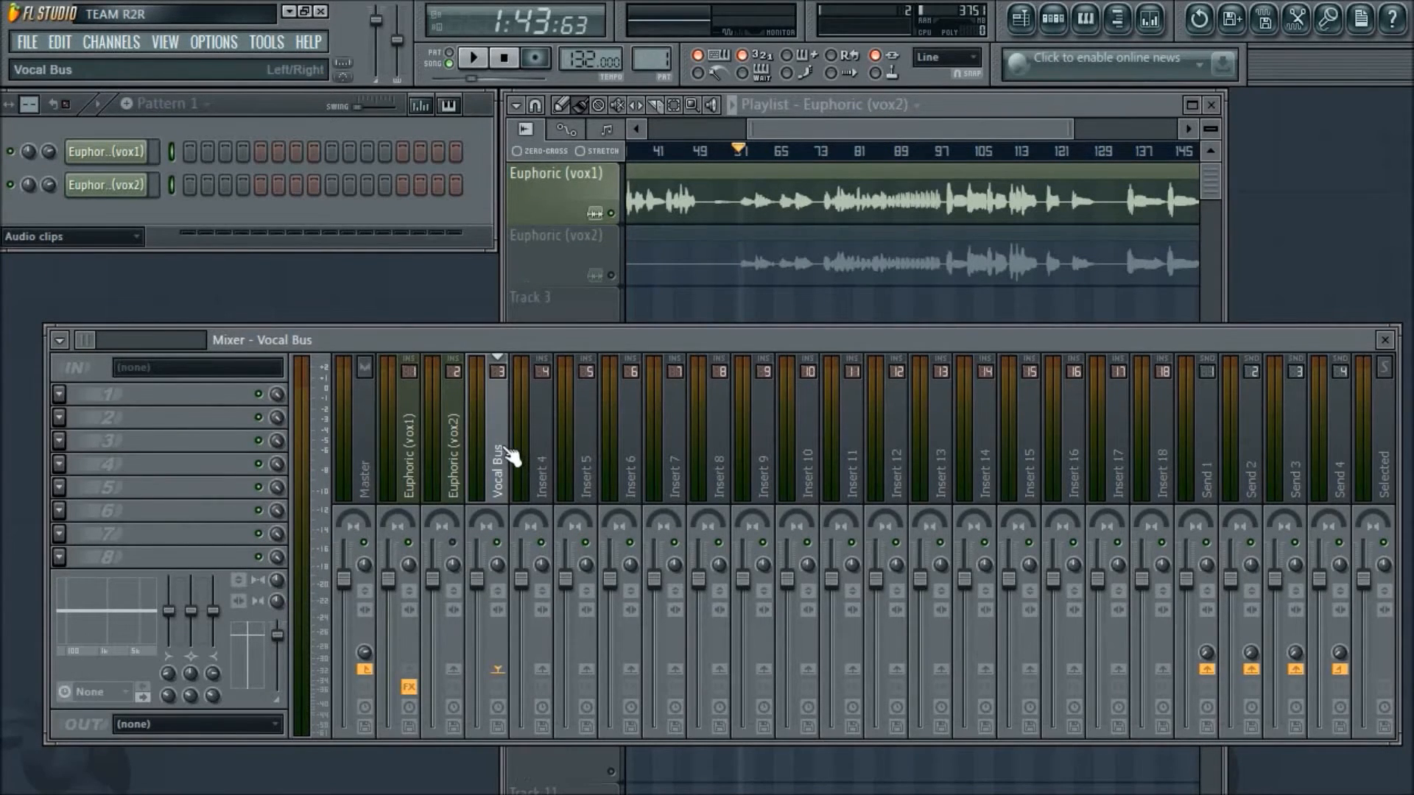
- Load Fruity Compressor and Fruity Limiter into the first two effect slots of the Vocal Bus, placing their windows side by side
left_click(59, 395)
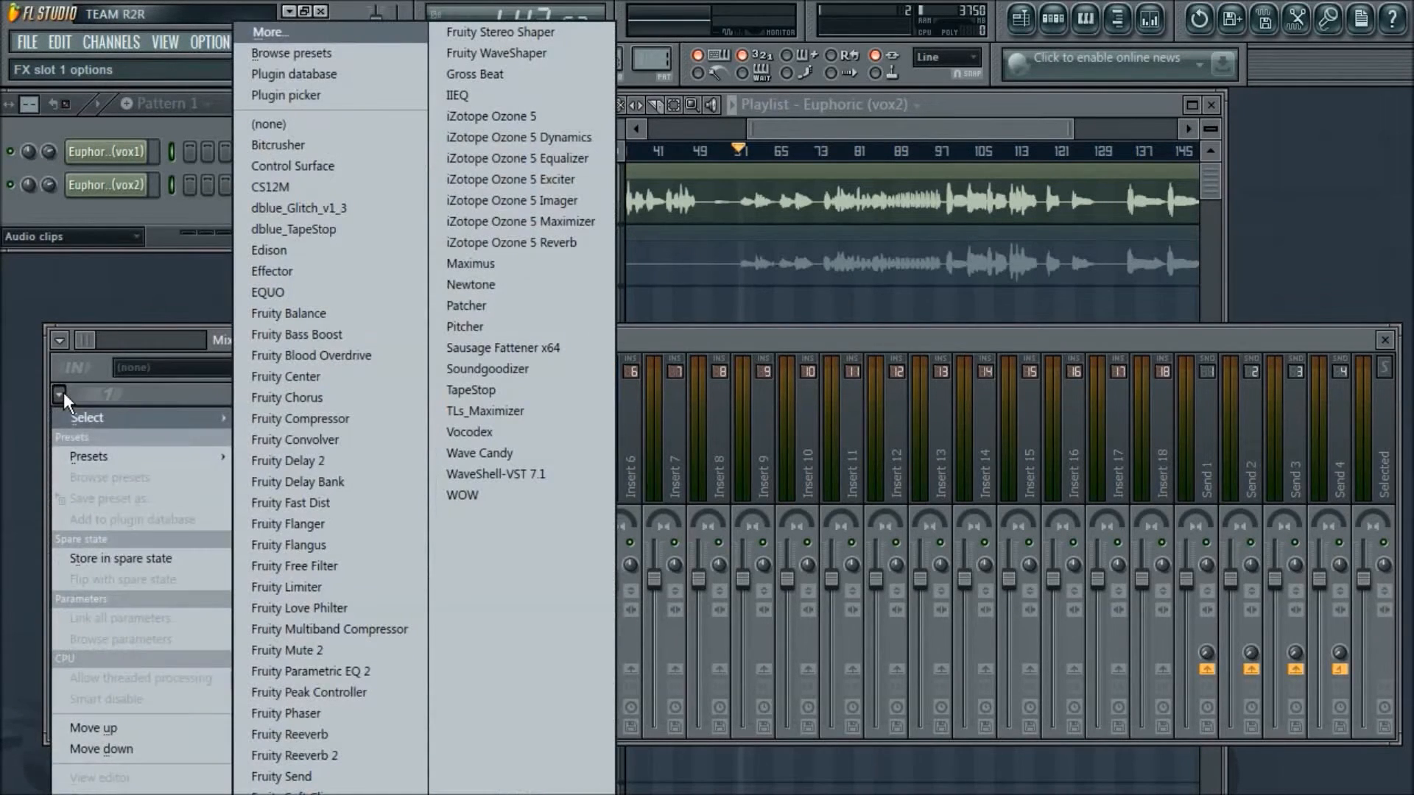
left_click(268, 424)
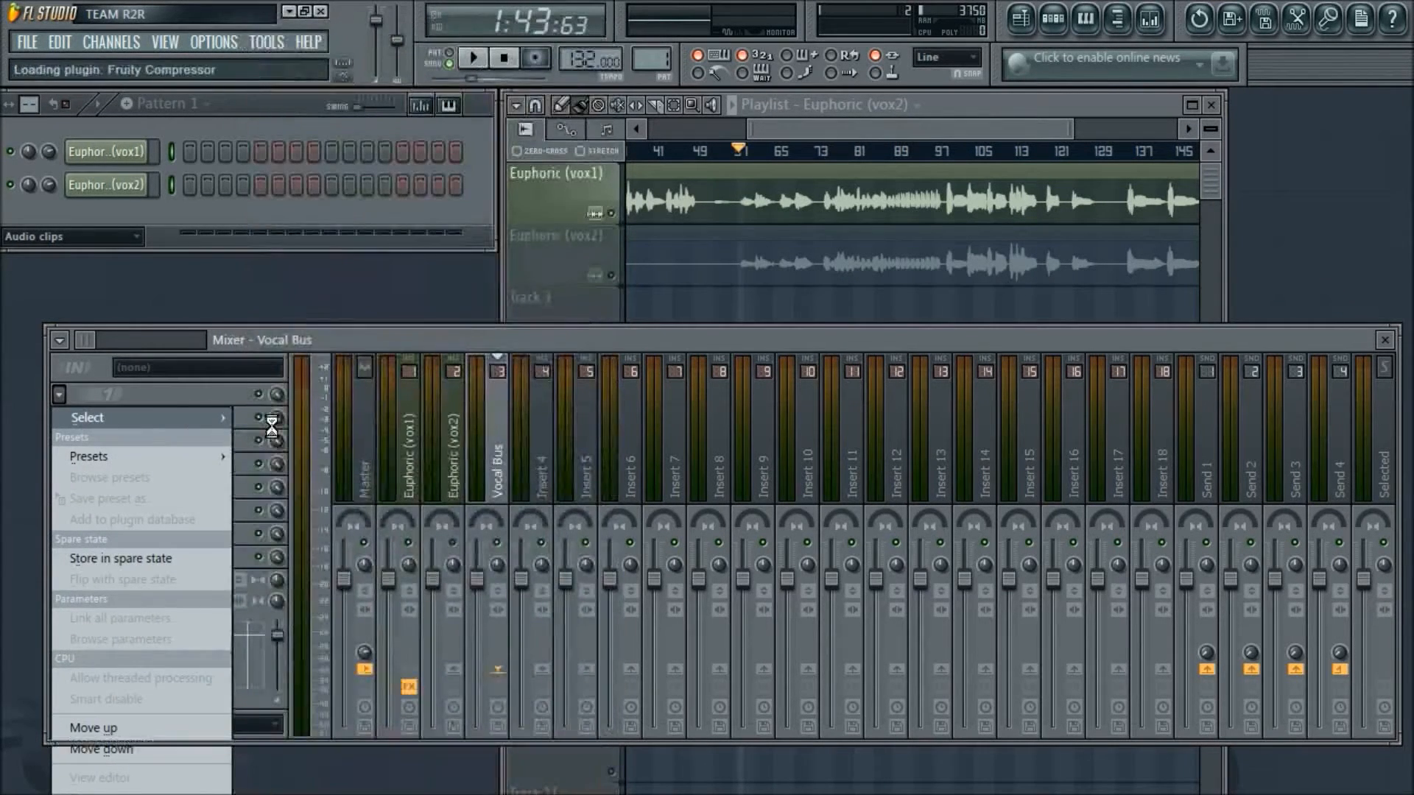
left_click_drag(444, 254, 501, 182)
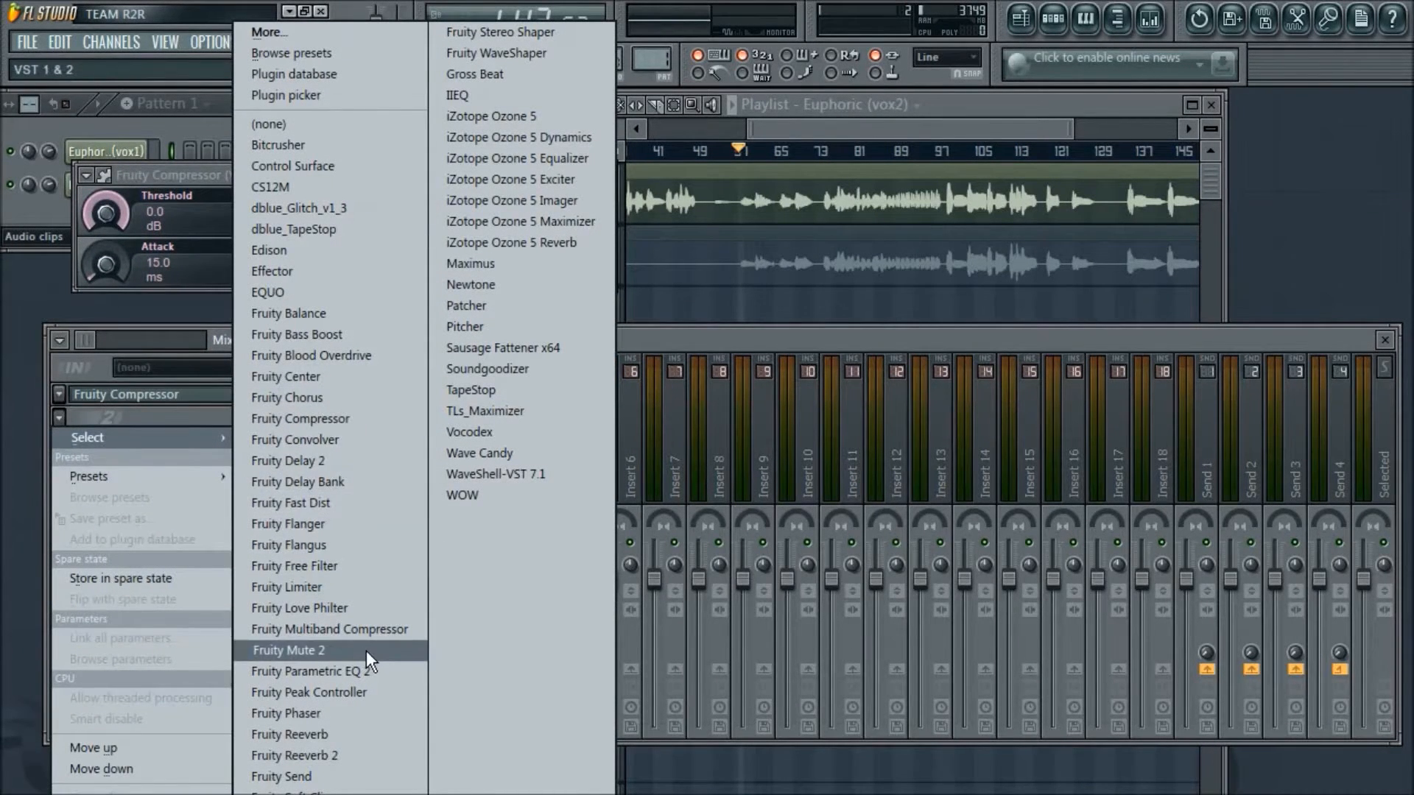
left_click(340, 586)
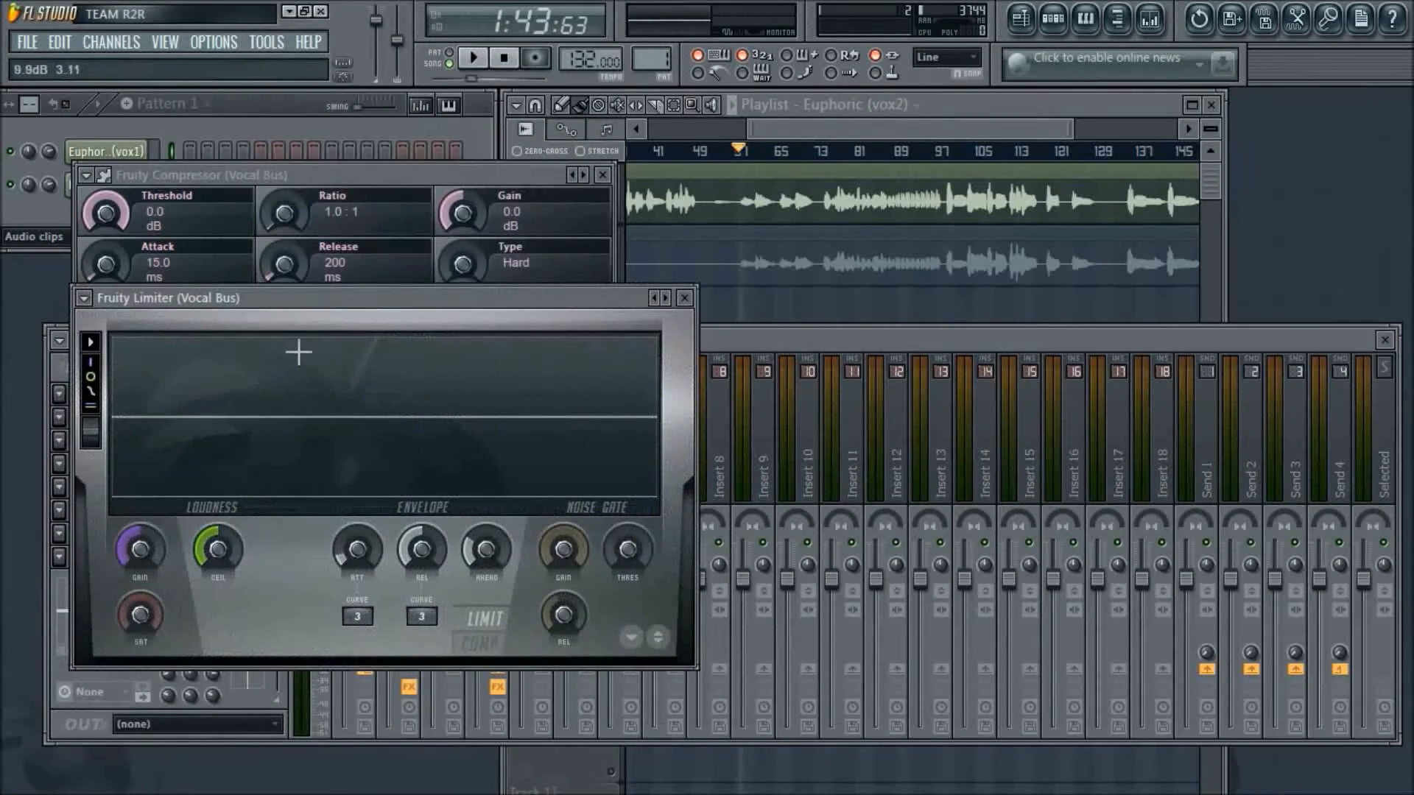
left_click_drag(378, 302, 1072, 177)
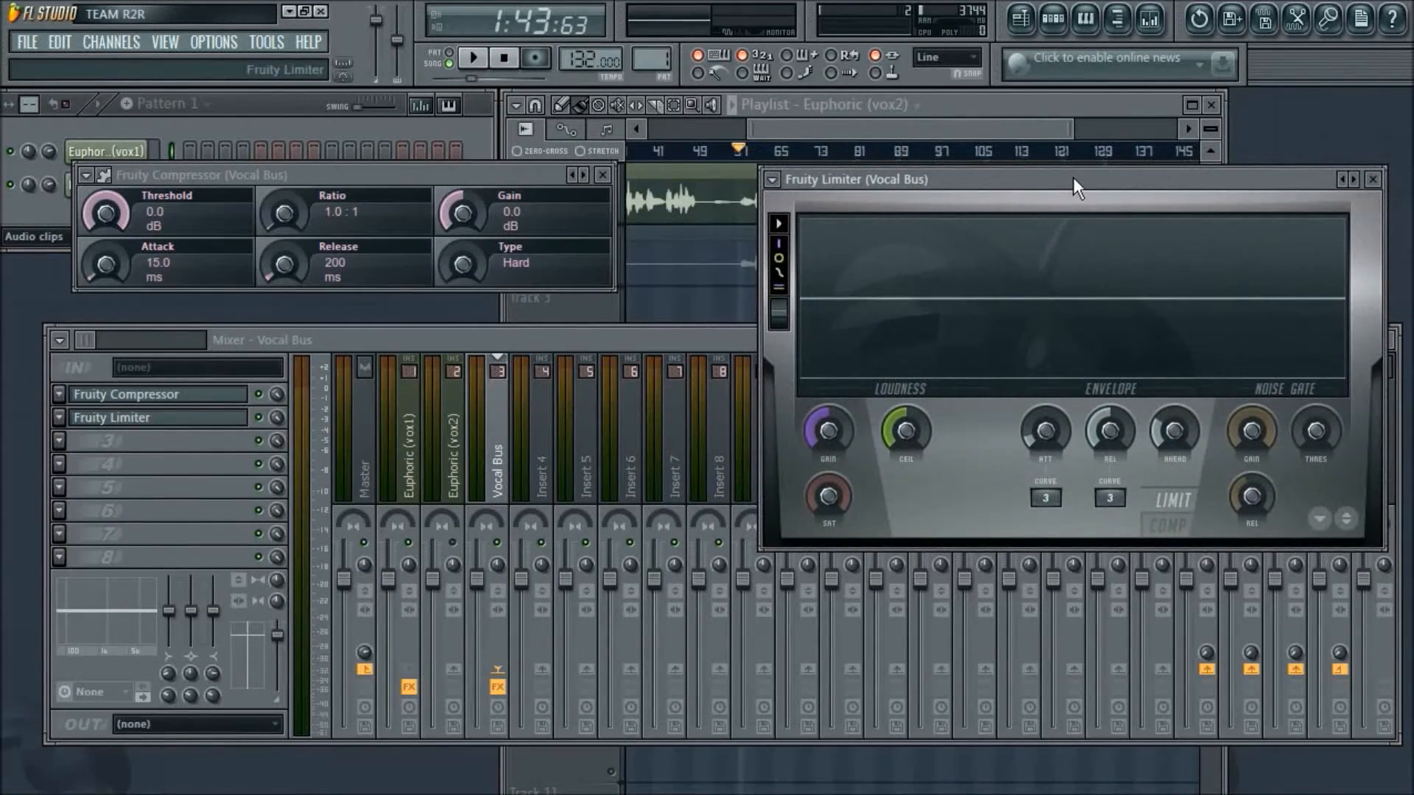
- Add the C1 comp Stereo and CLA-2A Stereo compressors to the Vocal Bus, starting from its third effect slot
left_click(61, 442)
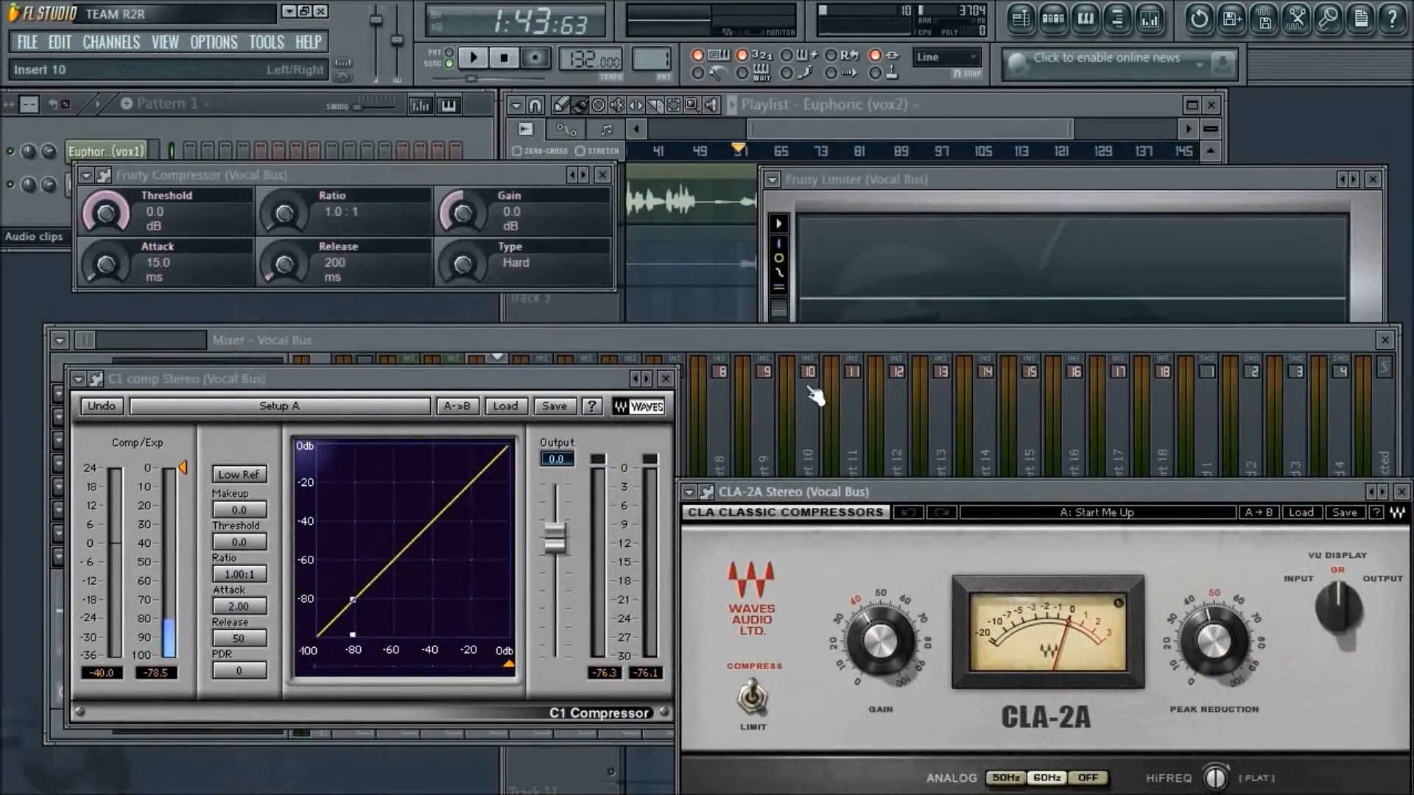
- Spread out the C1 comp, Fruity Limiter and Fruity Compressor windows and bring the Vocal Bus mixer forward so its effect slots are accessible
left_click_drag(590, 378, 564, 465)
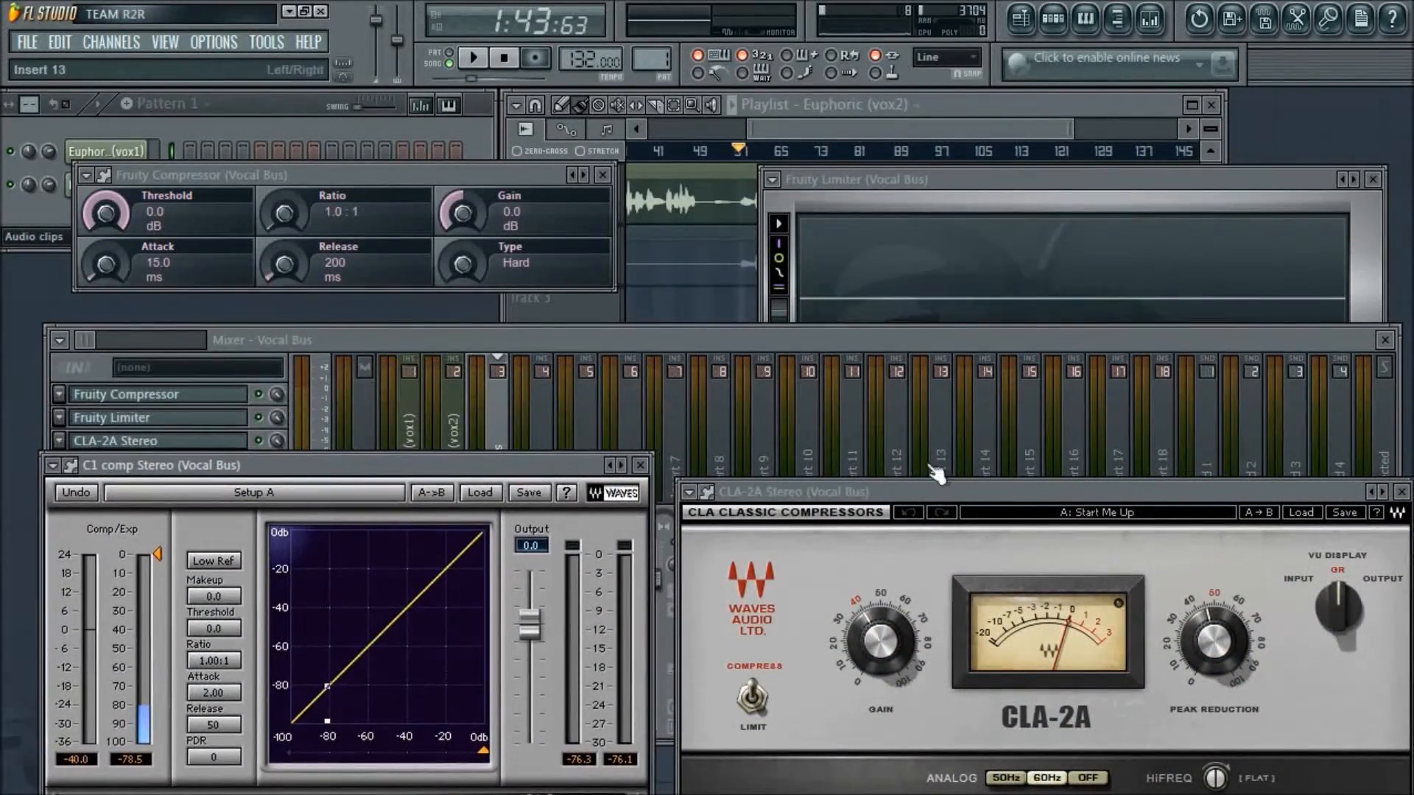
left_click(970, 176)
left_click_drag(972, 177, 952, 127)
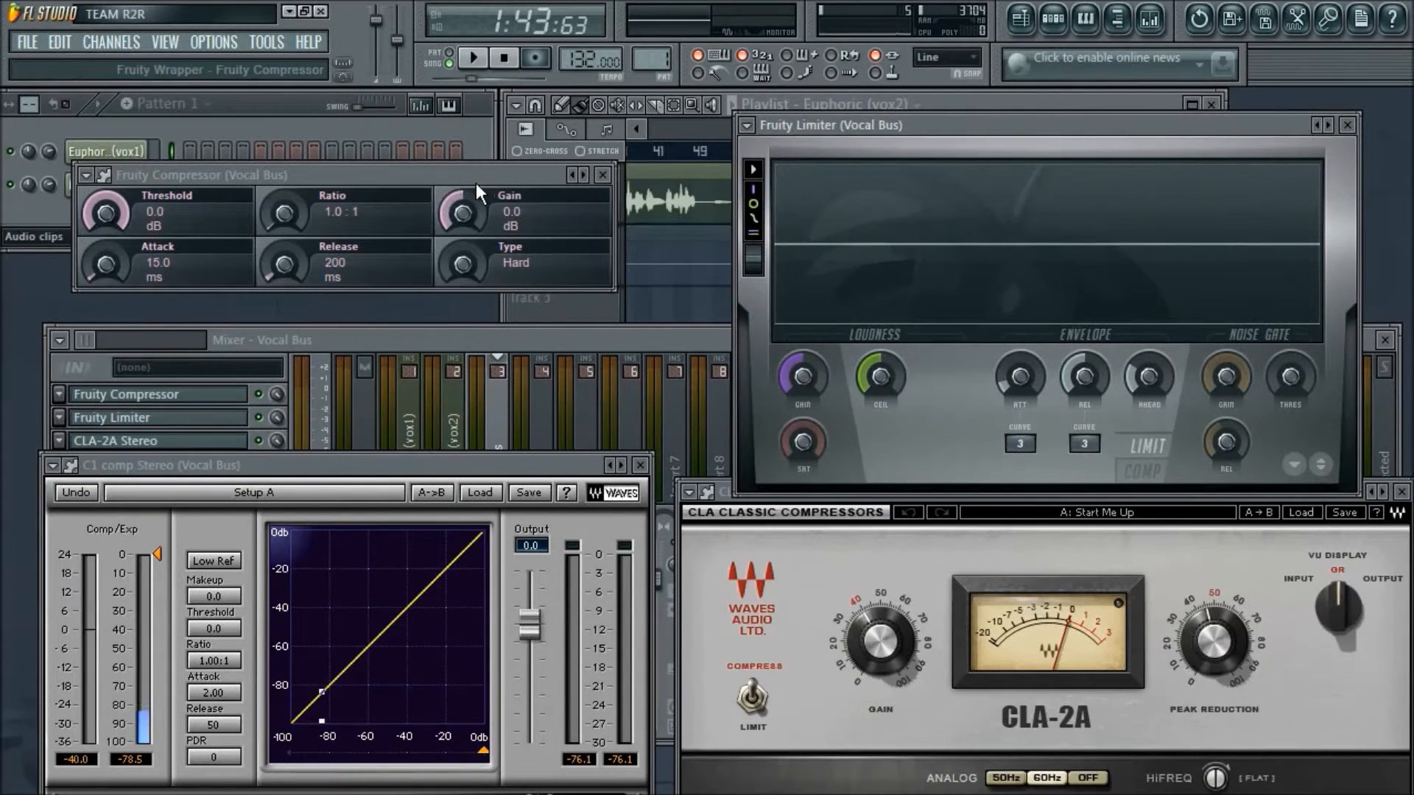
left_click_drag(472, 179, 480, 177)
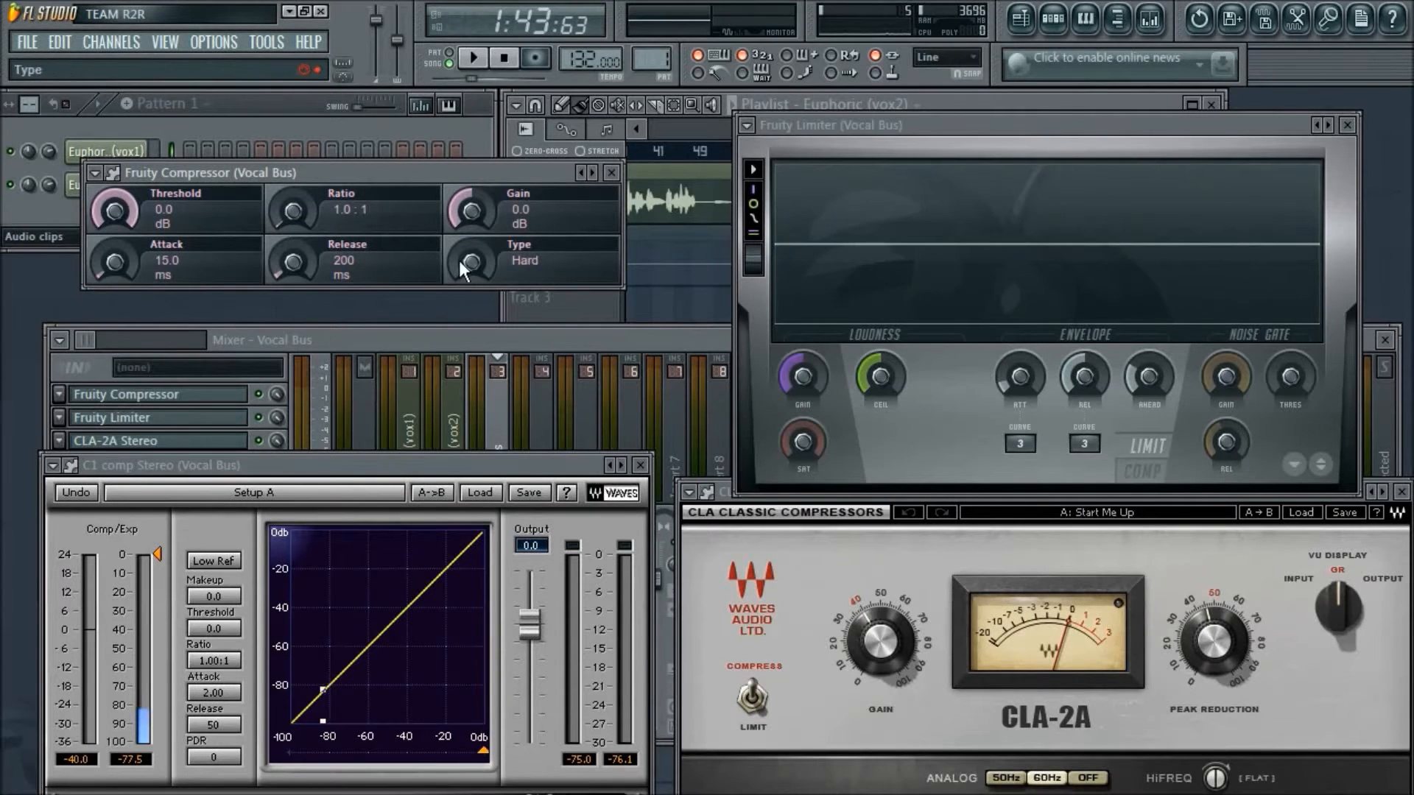
left_click_drag(489, 171, 476, 190)
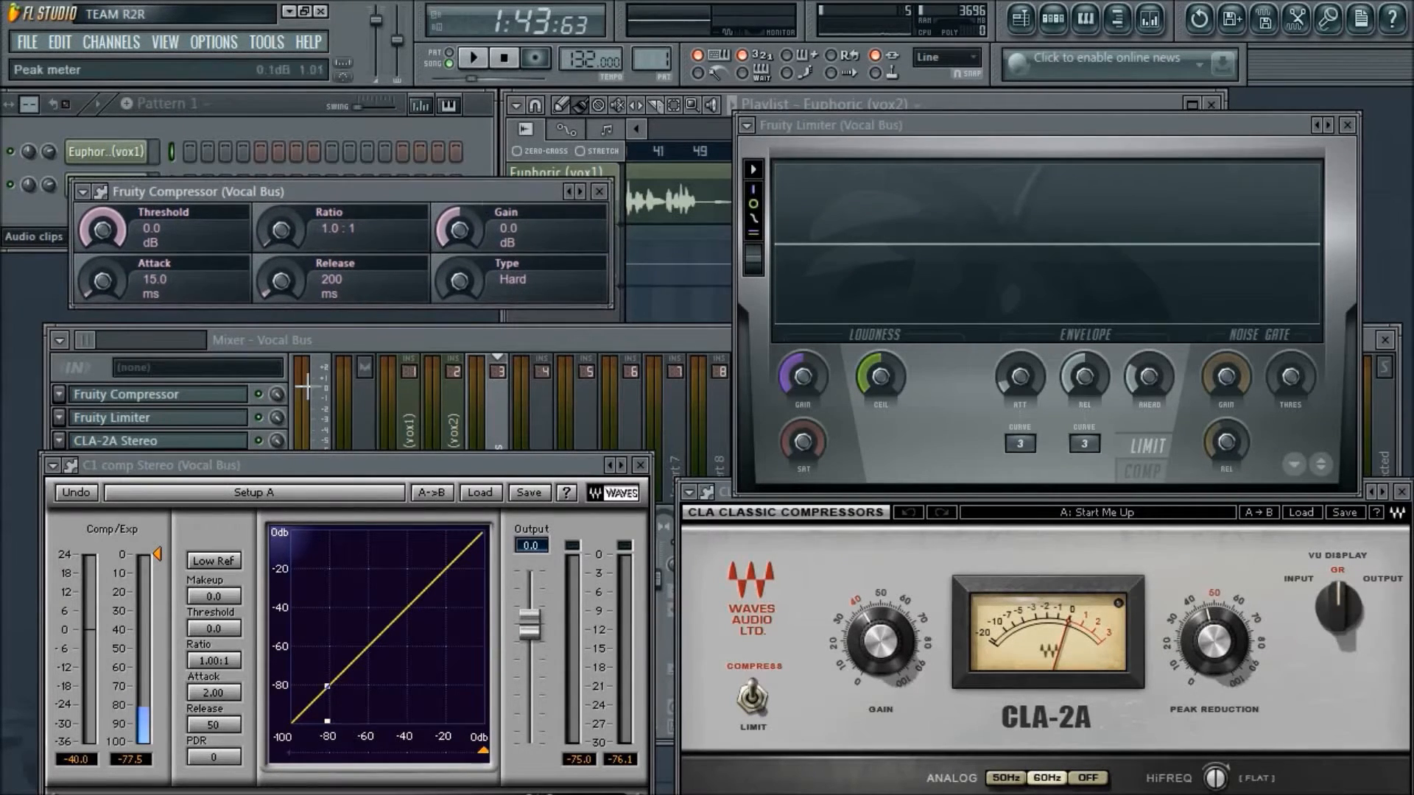
left_click(311, 352)
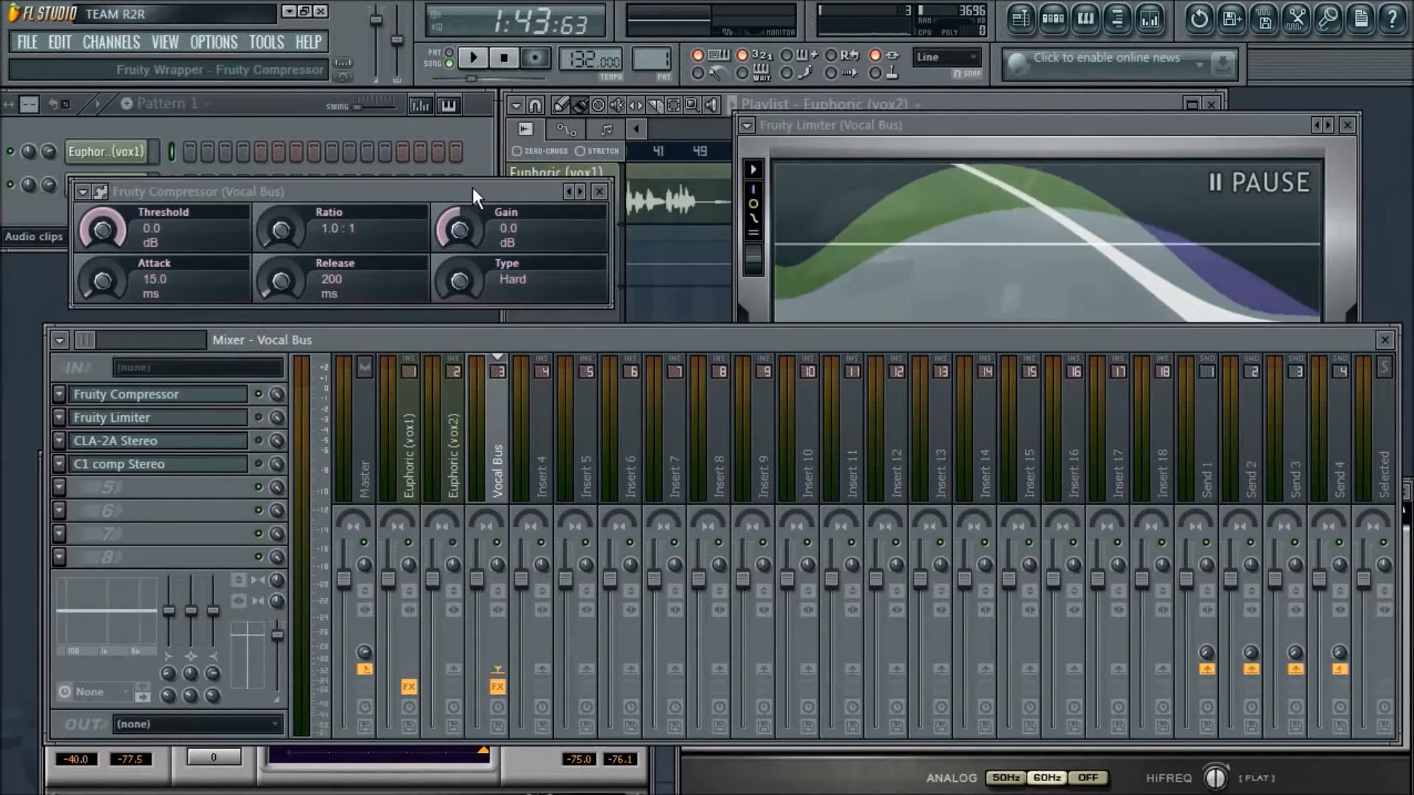
left_click_drag(475, 187, 702, 281)
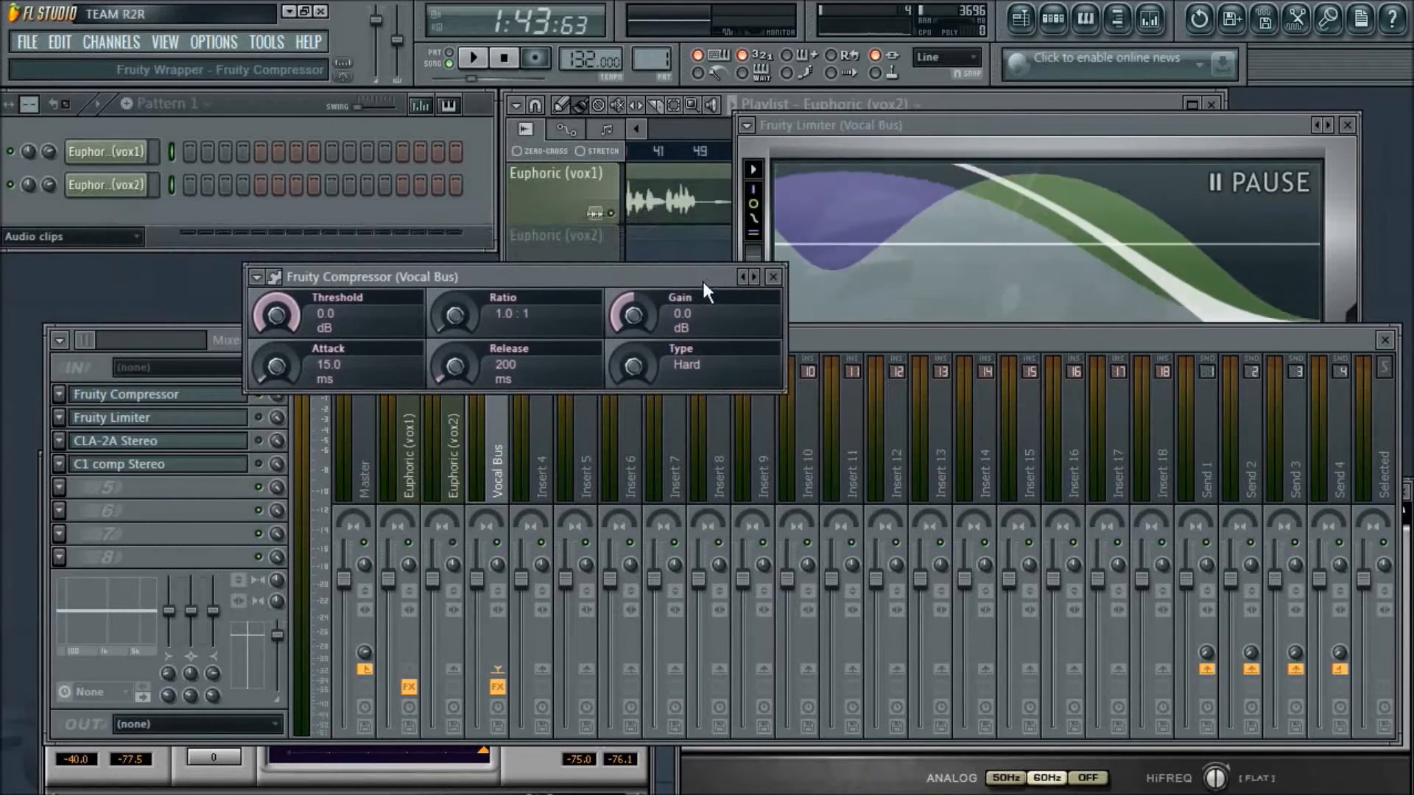
left_click_drag(1035, 125, 1126, 372)
left_click_drag(667, 277, 674, 281)
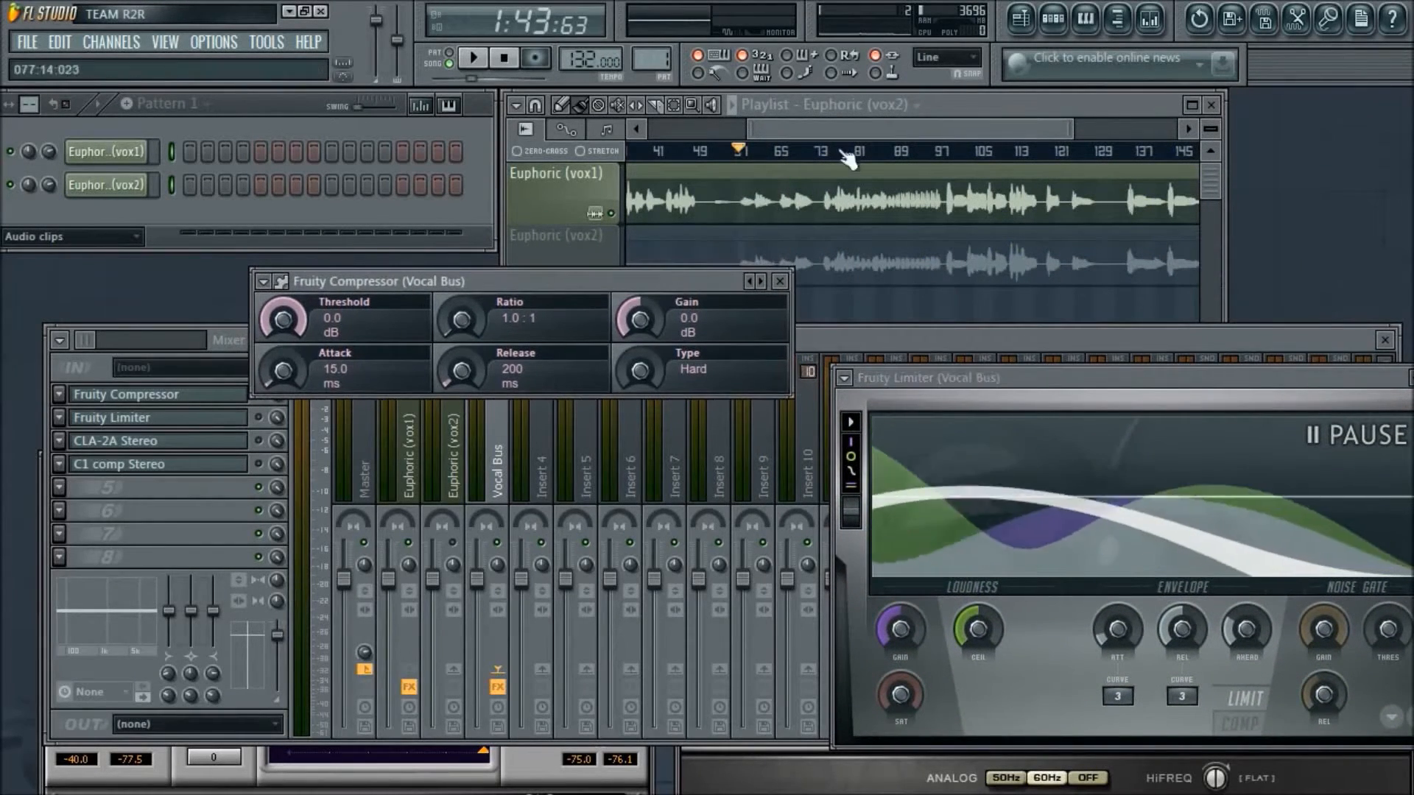
- Extend the playlist's visible range to the end of both vocal clips and move the Fruity Compressor window below them
left_click_drag(959, 128, 903, 128)
left_click_drag(1210, 128, 1172, 129)
left_click_drag(474, 281, 388, 274)
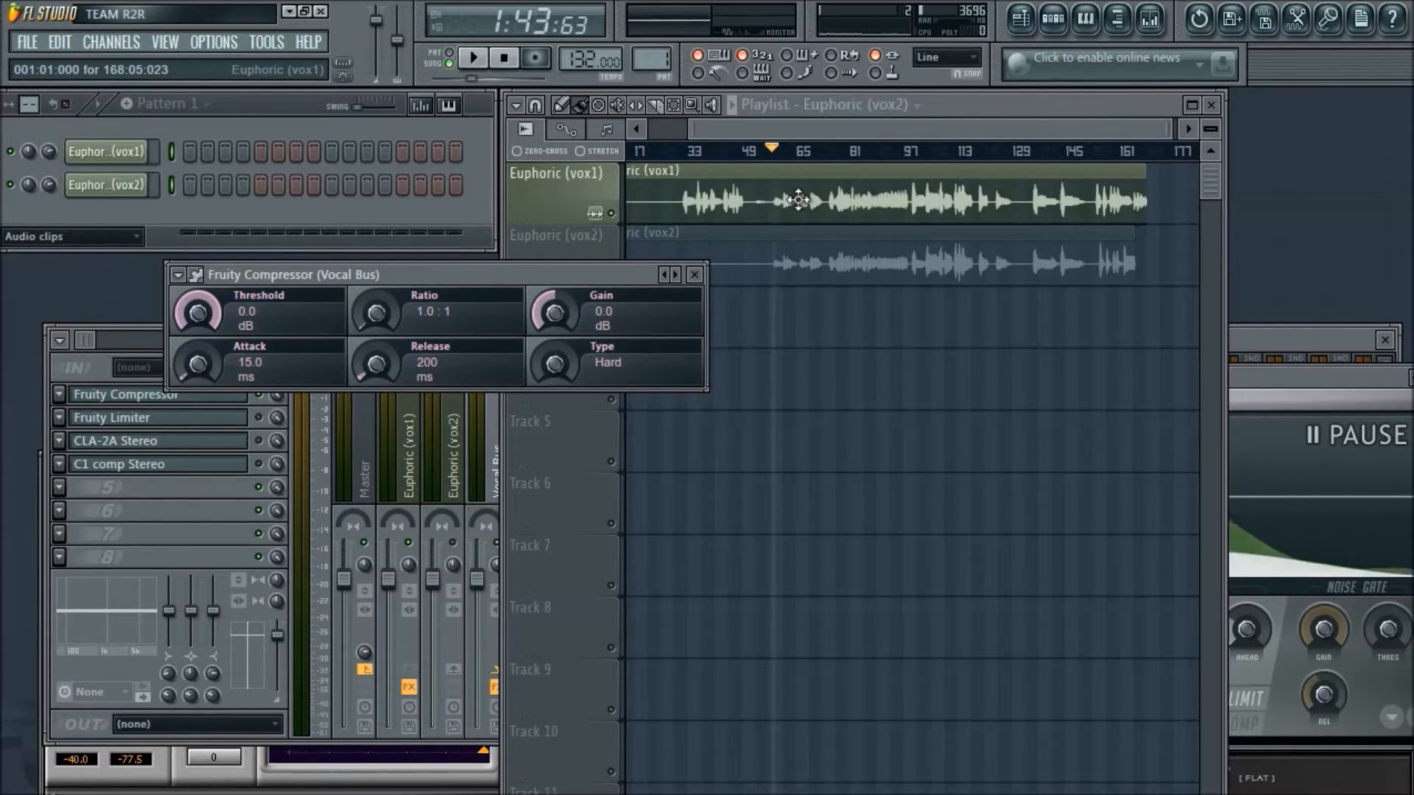
left_click_drag(484, 272, 841, 393)
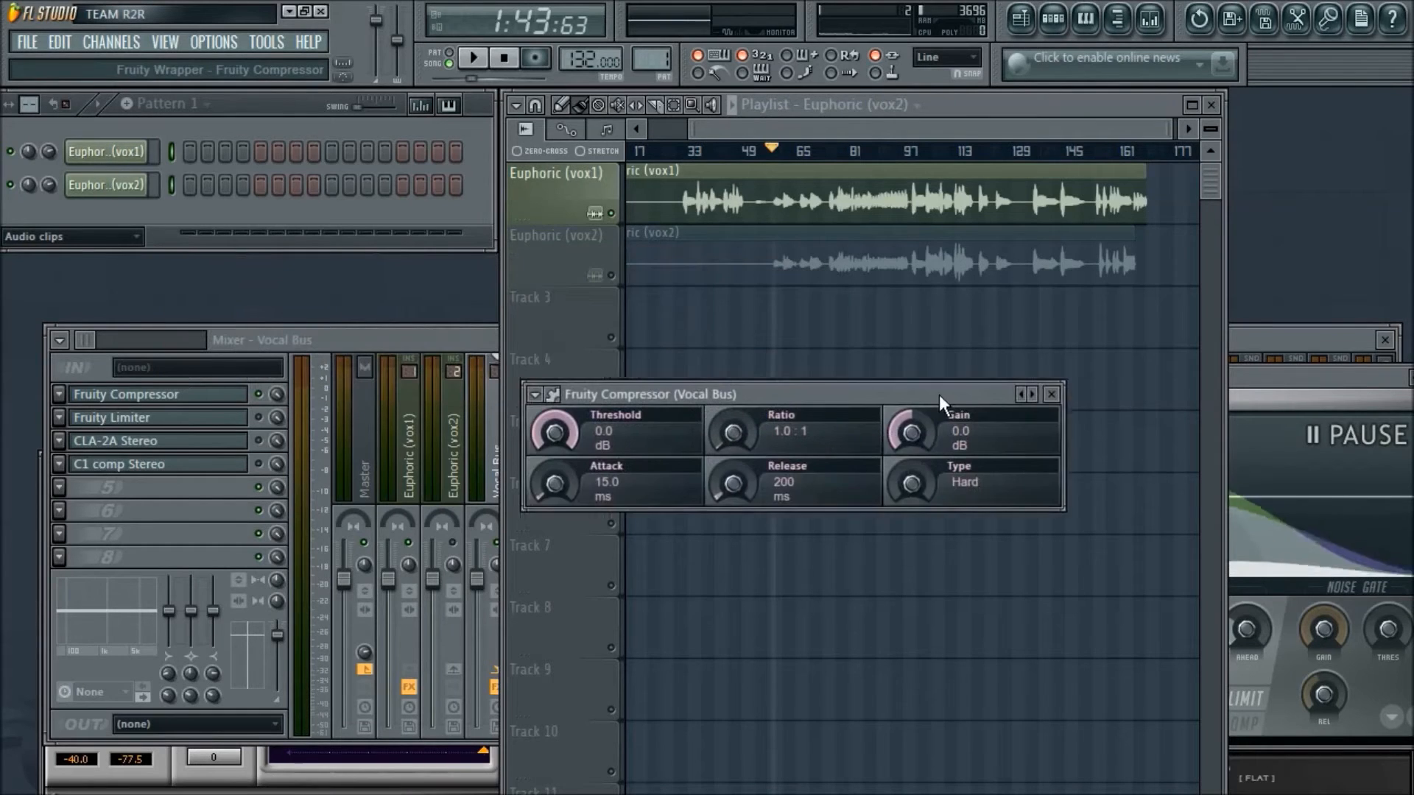
- Select the Euphoric (vox1) mixer track, listen to the vocal from around bar 98, then stop playback and minimize the Open Broadcaster Software window
left_click(446, 350)
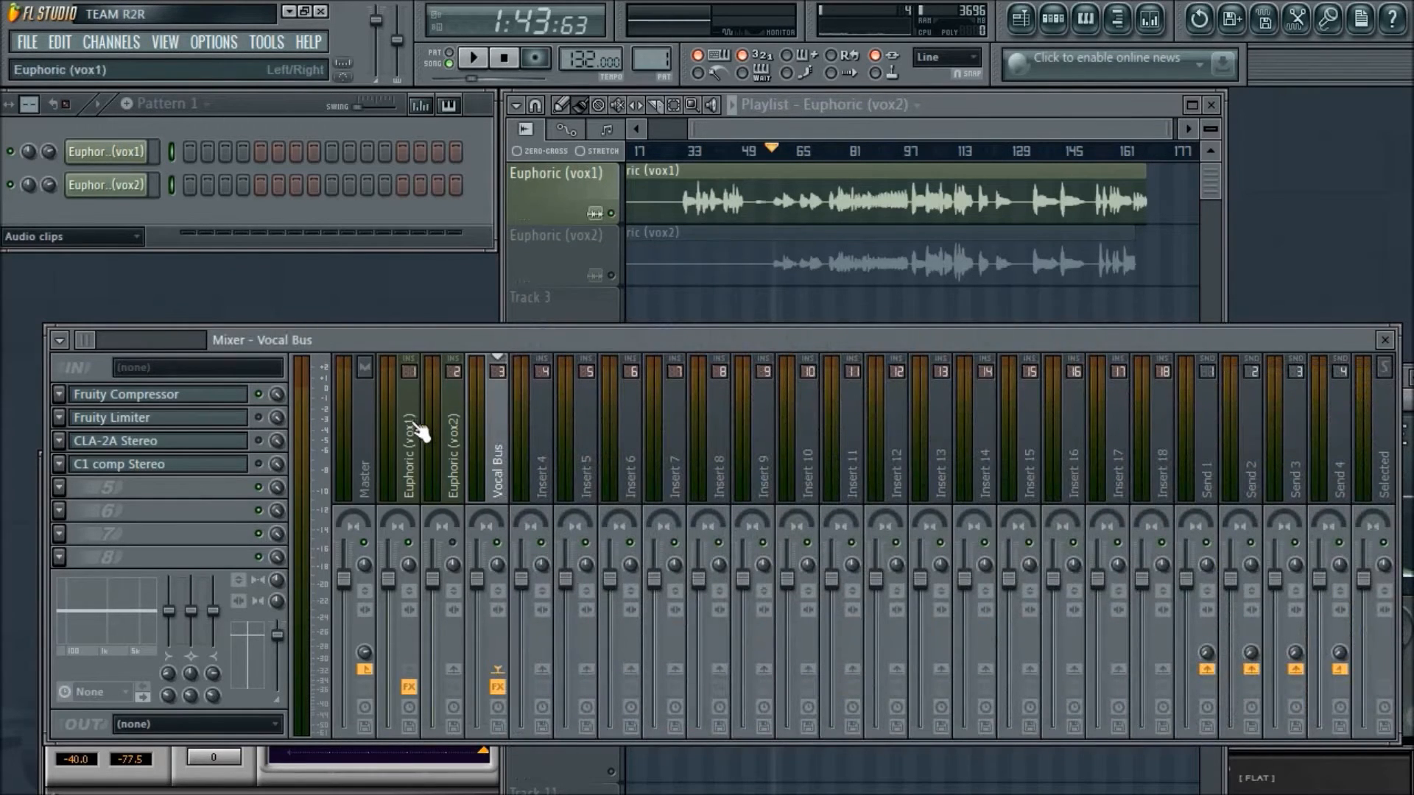
left_click(420, 433)
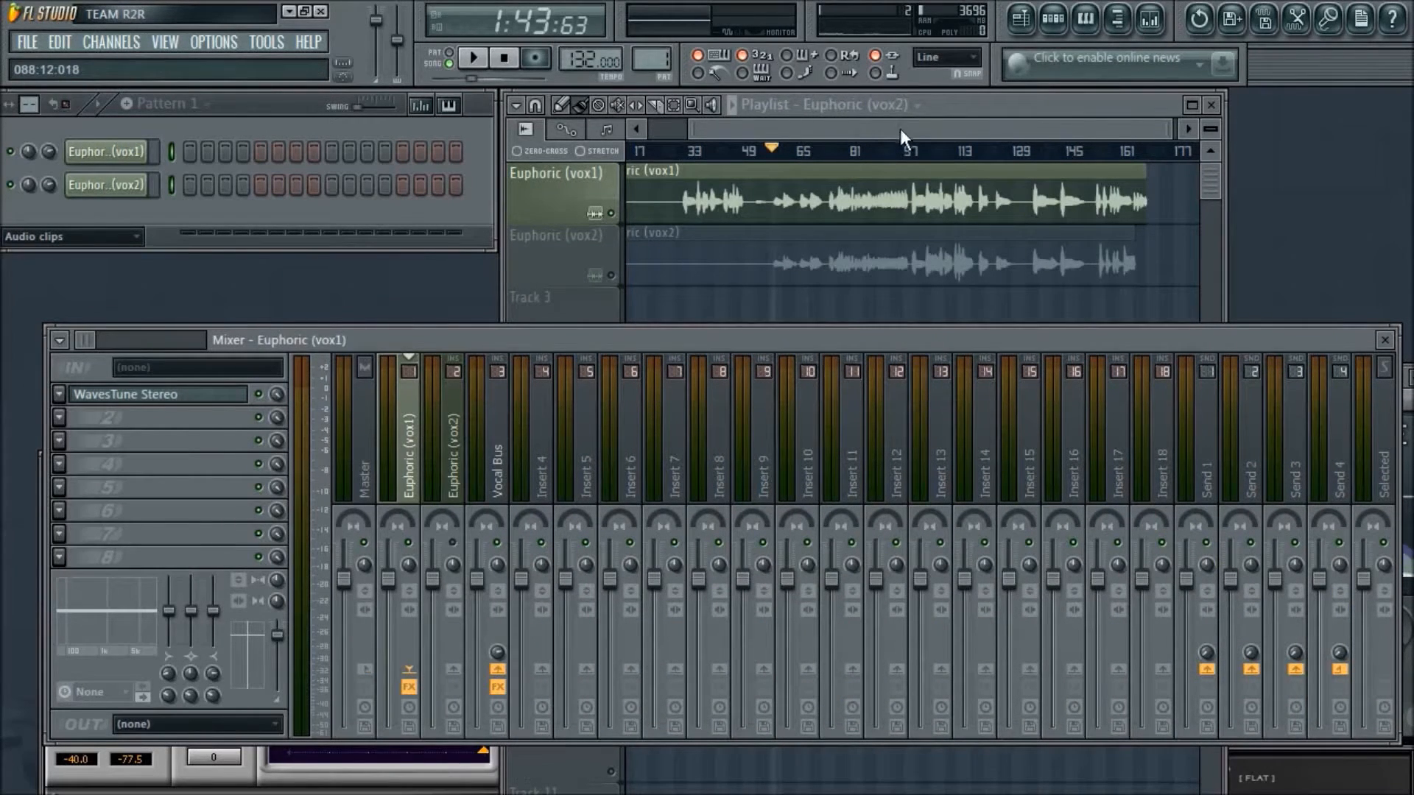
key("space")
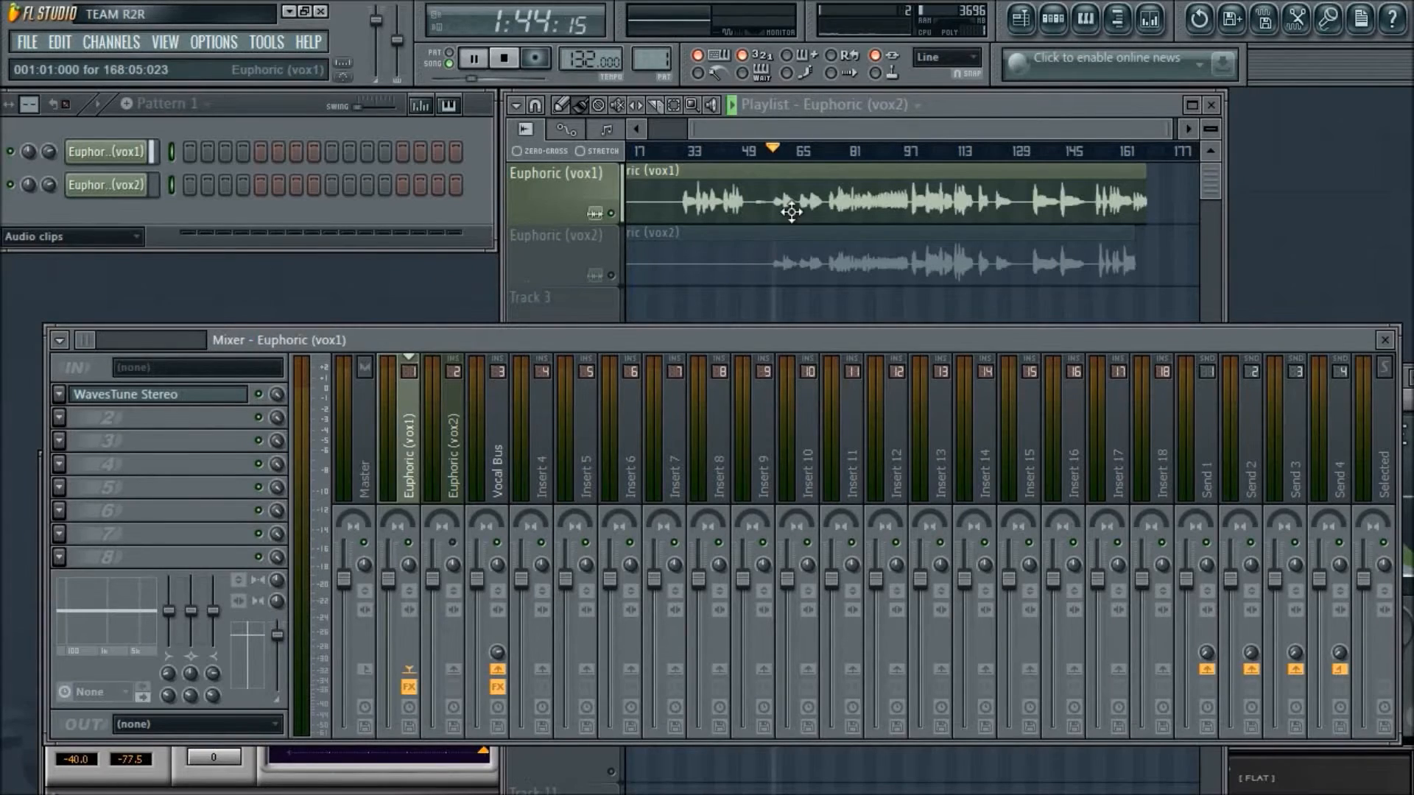
key("alt+Tab")
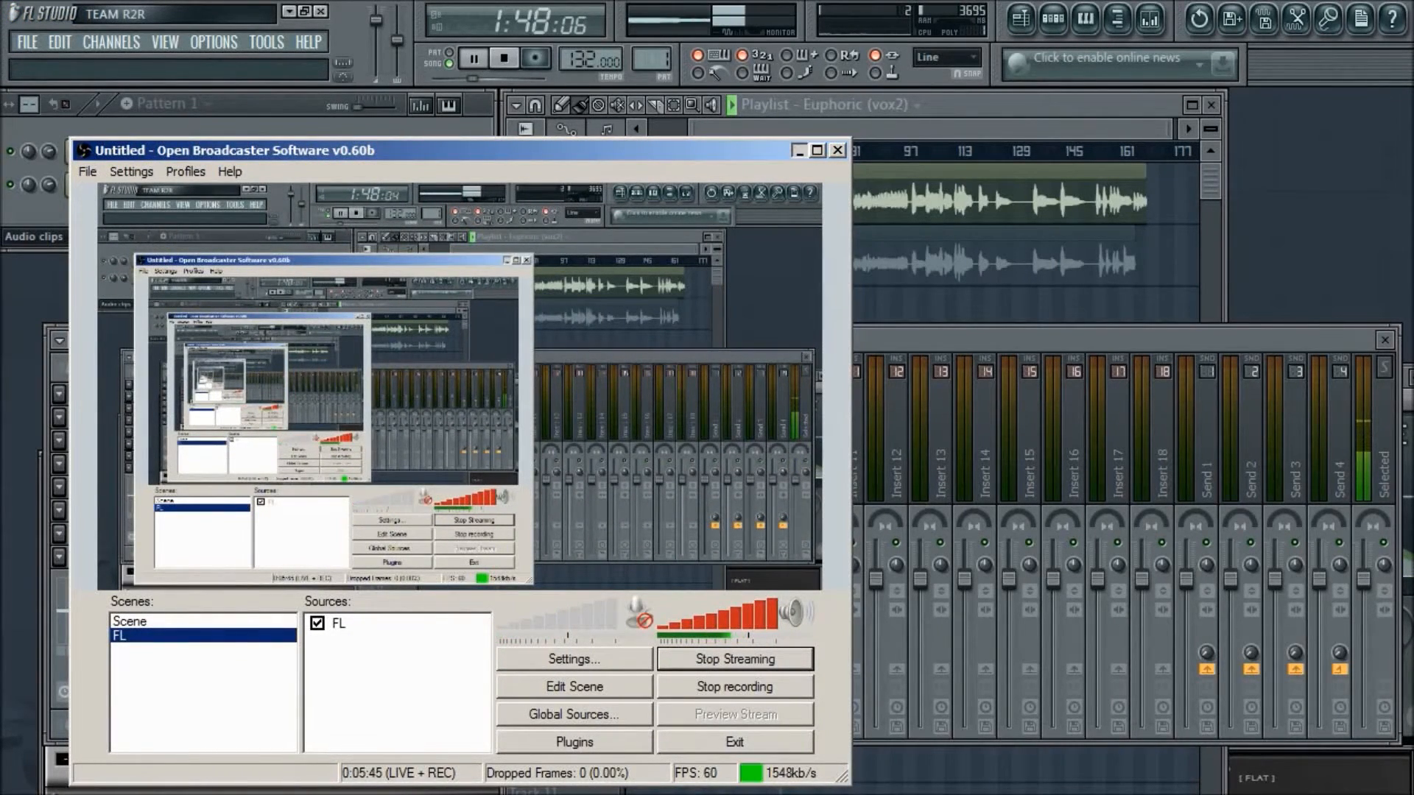
left_click(799, 150)
scroll(925, 127, "up", 5)
left_click(720, 153)
left_click(778, 154)
left_click(766, 153)
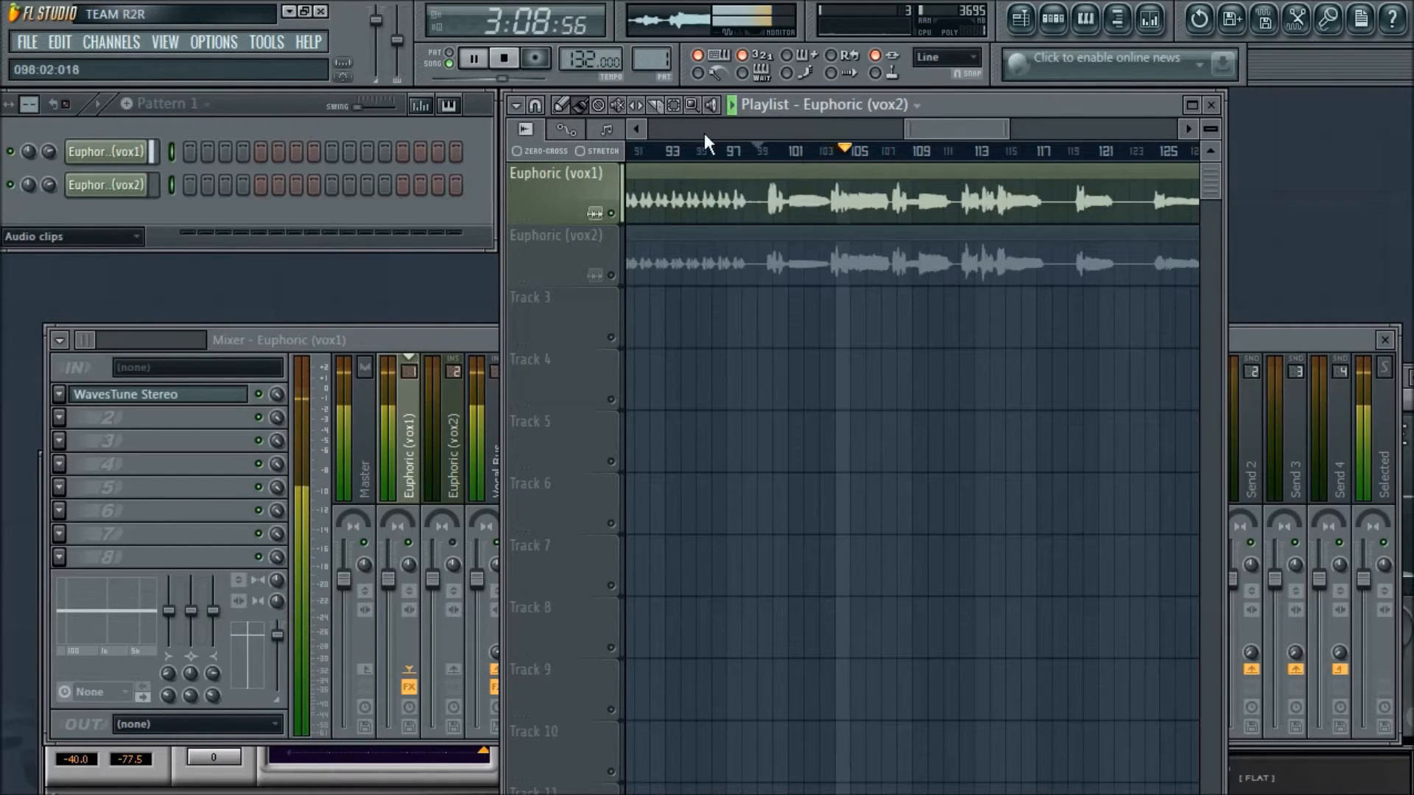
left_click(504, 59)
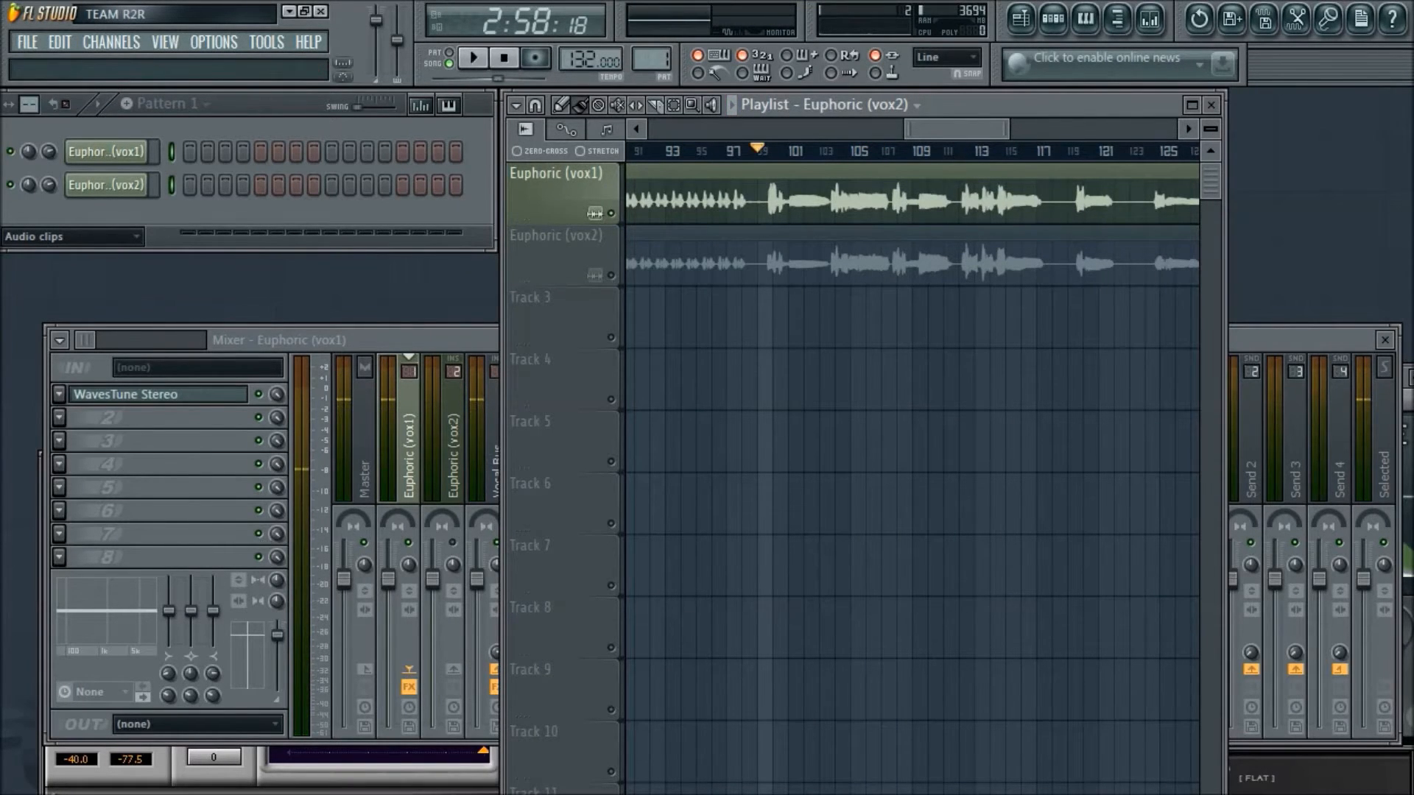
key("alt+Tab")
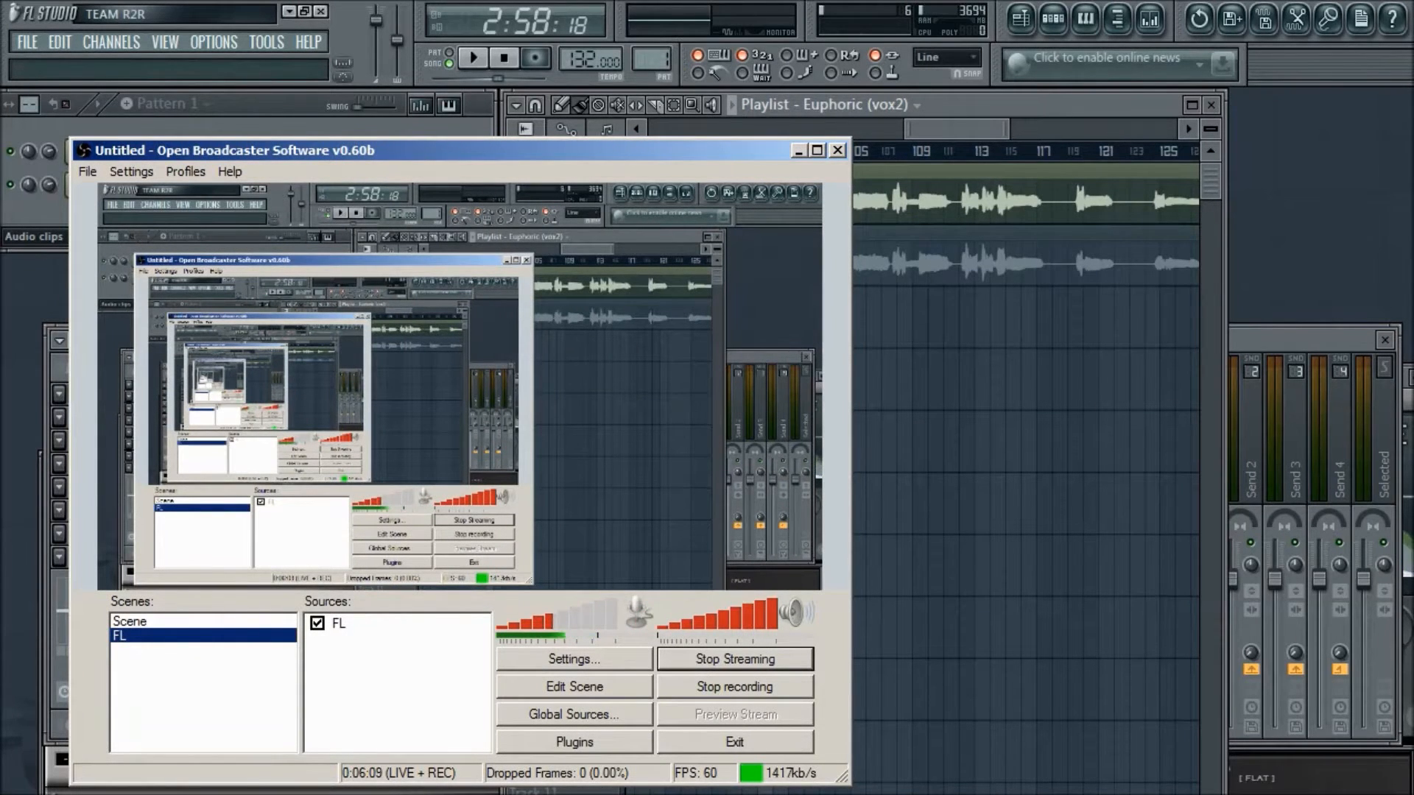
left_click(799, 151)
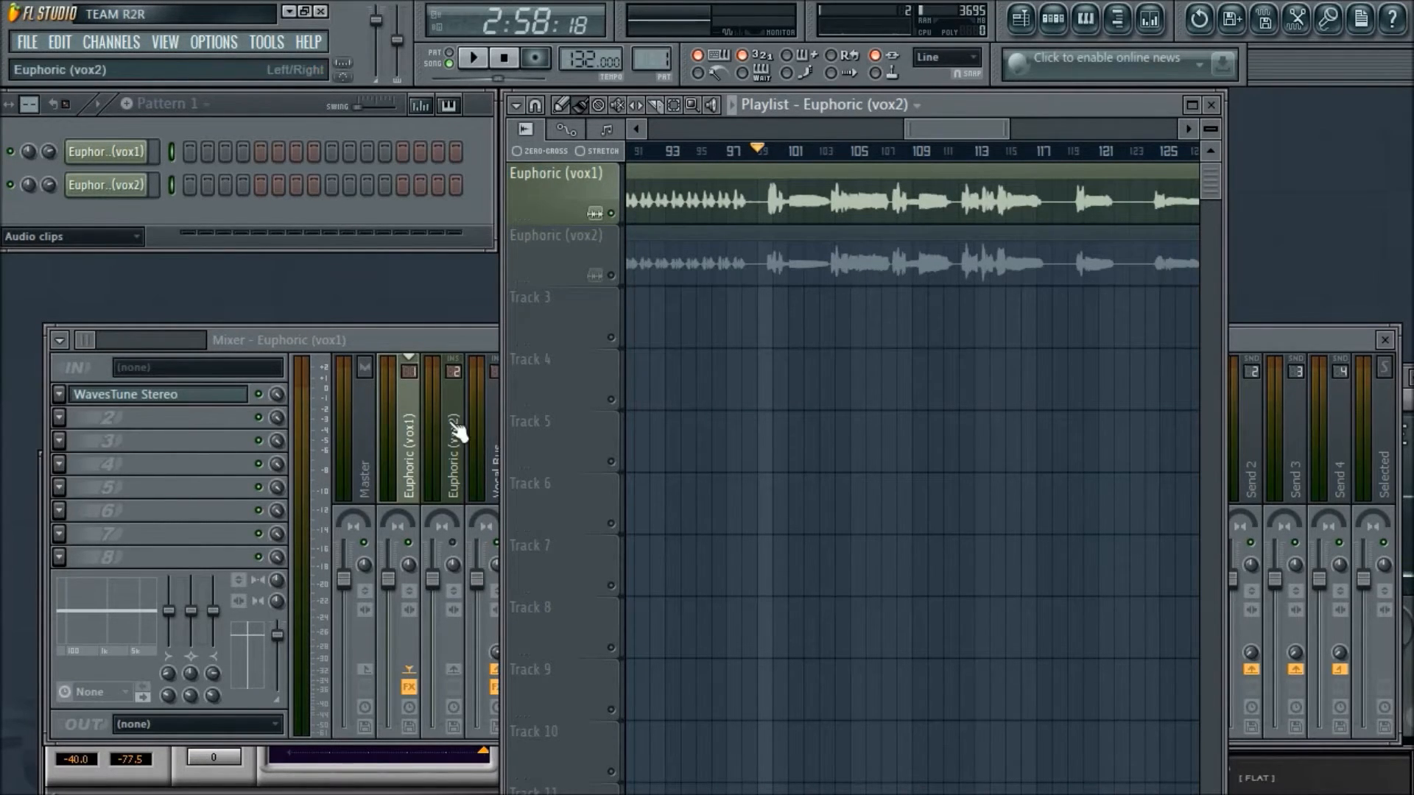
- Open the Vocal Bus's Fruity Compressor above the mixer and set its threshold to -13.6 dB
left_click(492, 442)
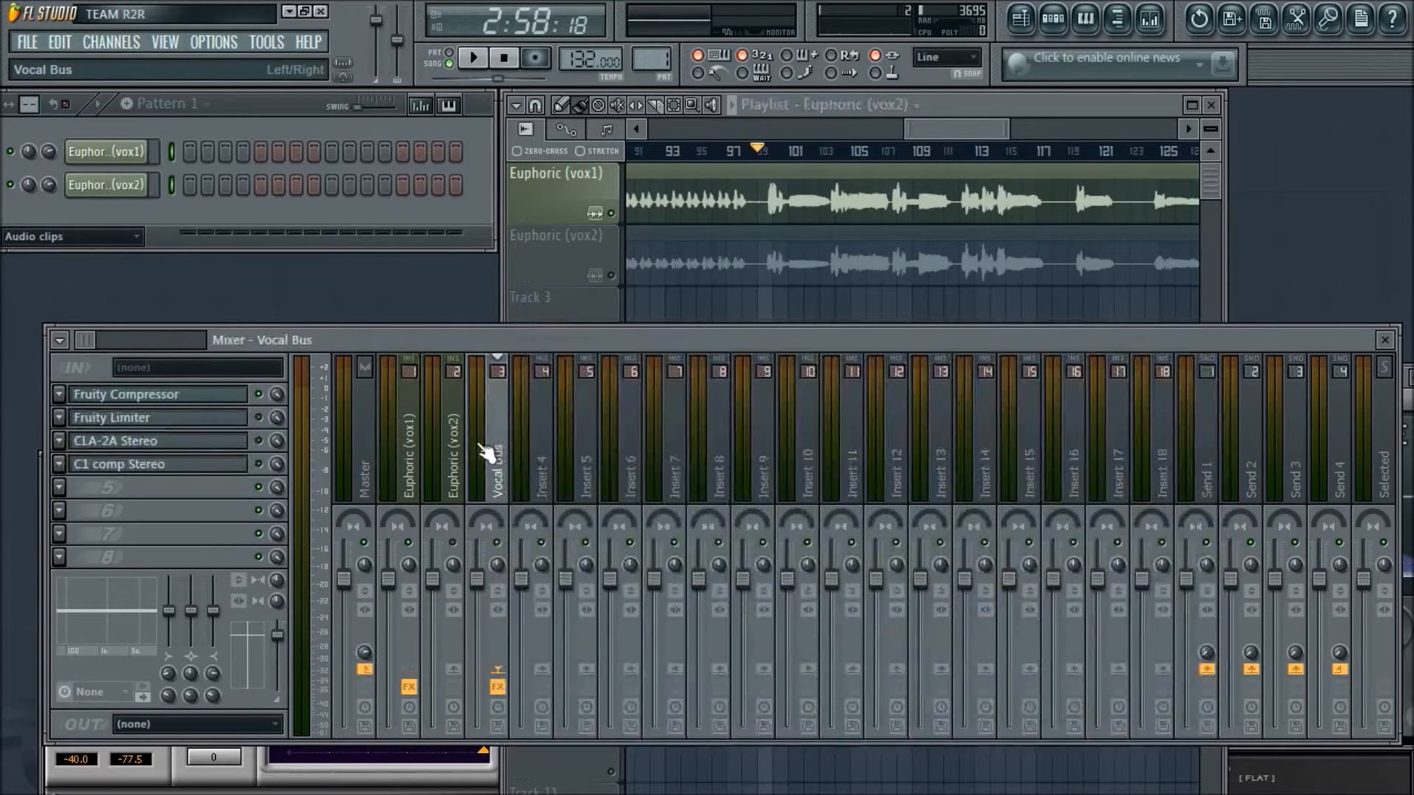
left_click(168, 398)
left_click_drag(891, 377, 296, 195)
left_click_drag(121, 258, 121, 291)
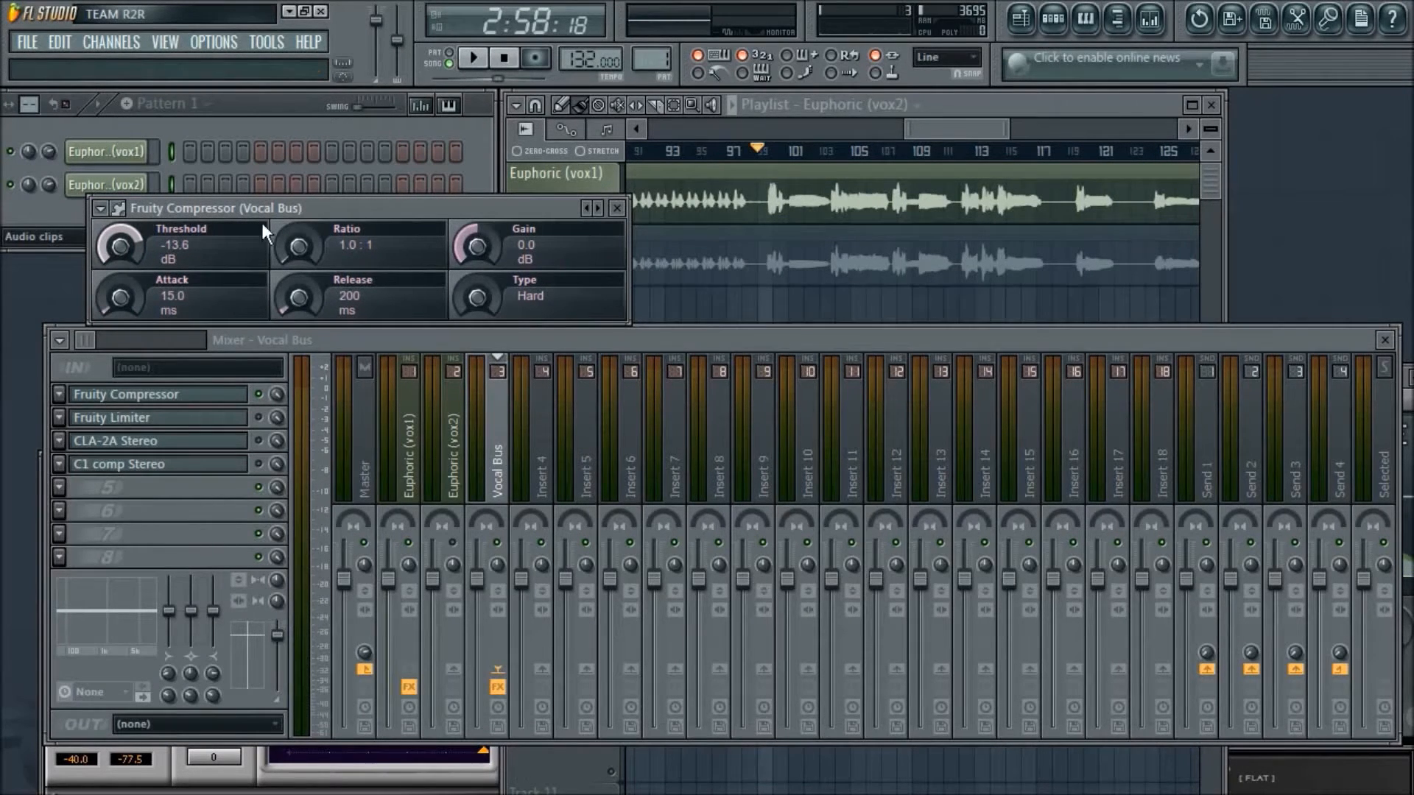
- While the vocal plays, set the Fruity Compressor's ratio to 5.4:1 and threshold to -15.2 dB, then stop playback
key("space")
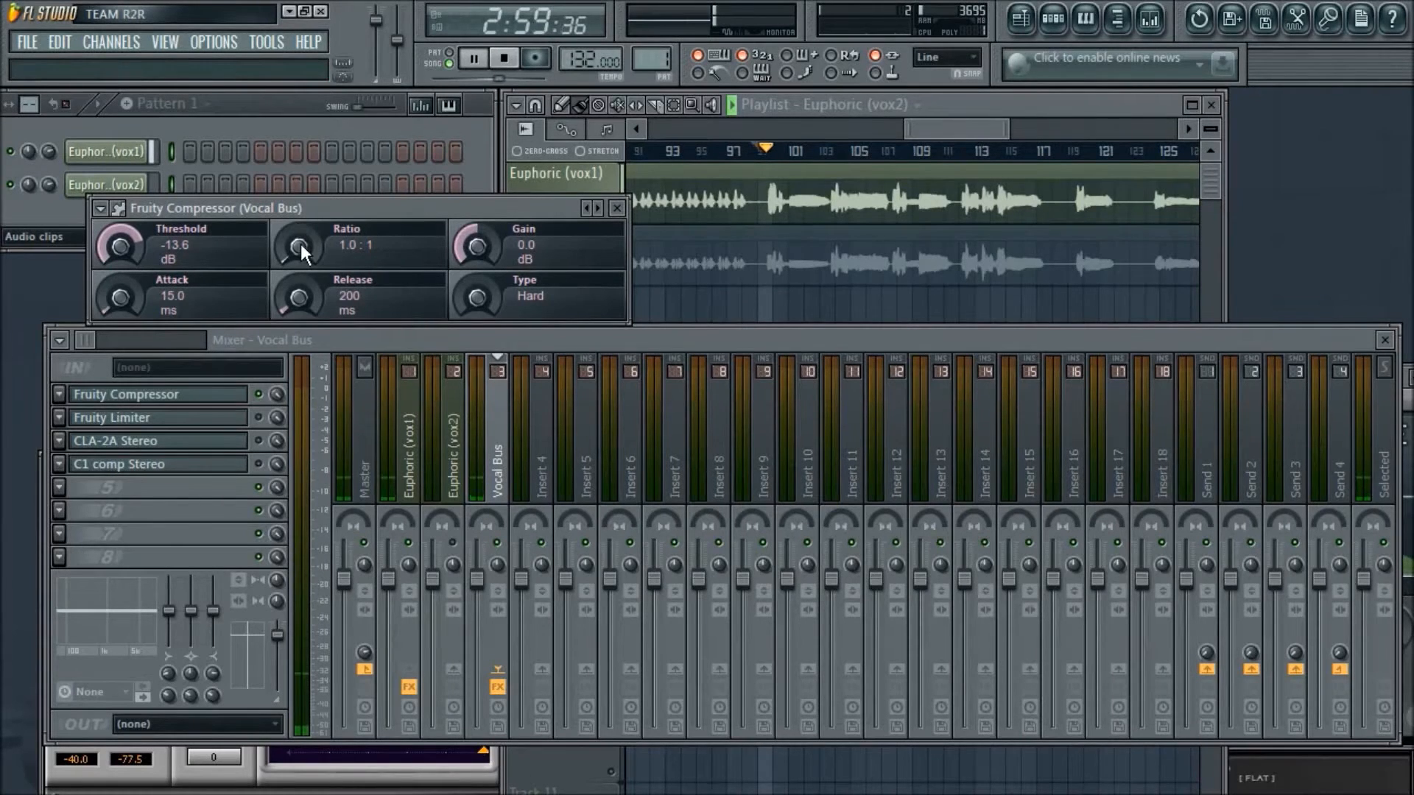
left_click_drag(301, 251, 301, 215)
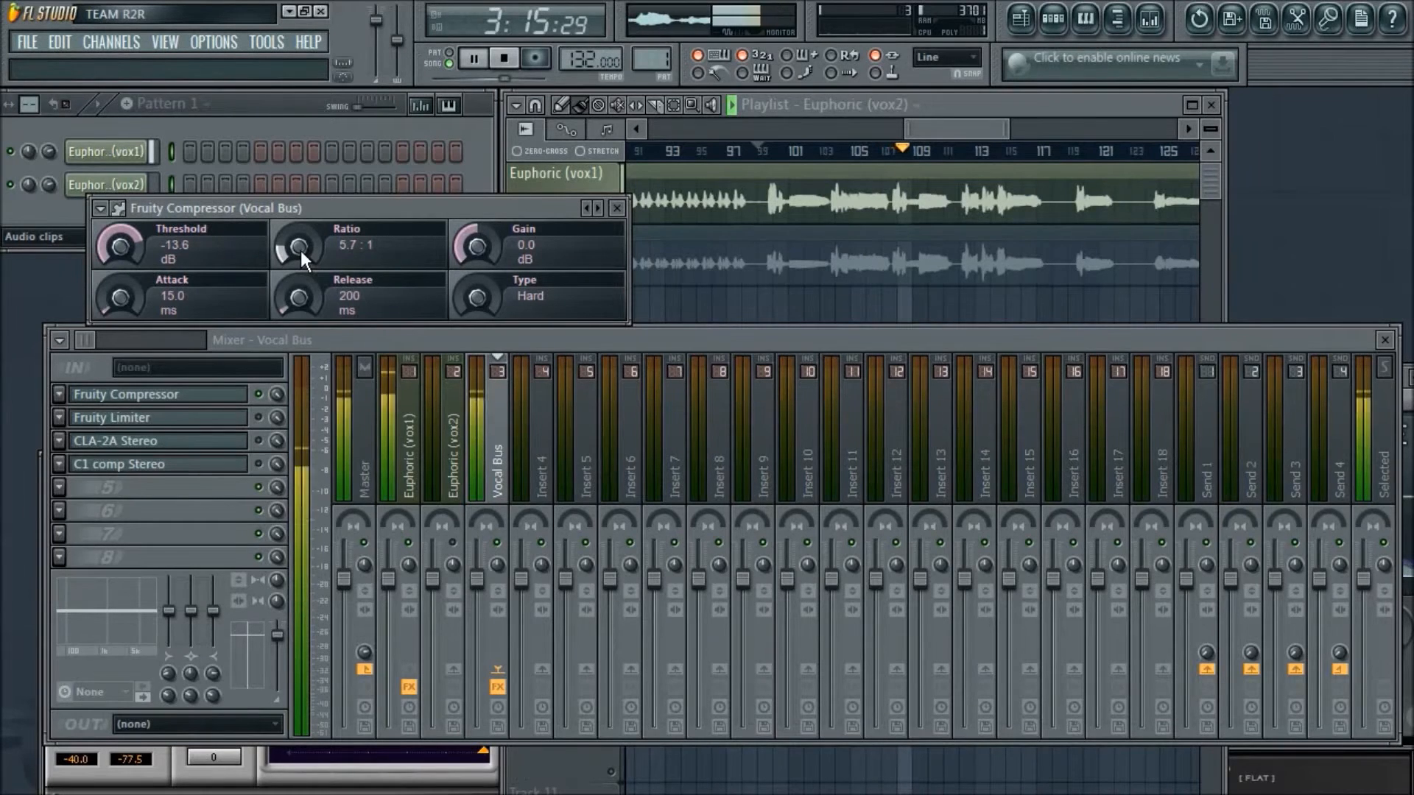
left_click_drag(301, 251, 300, 250)
left_click_drag(112, 254, 111, 261)
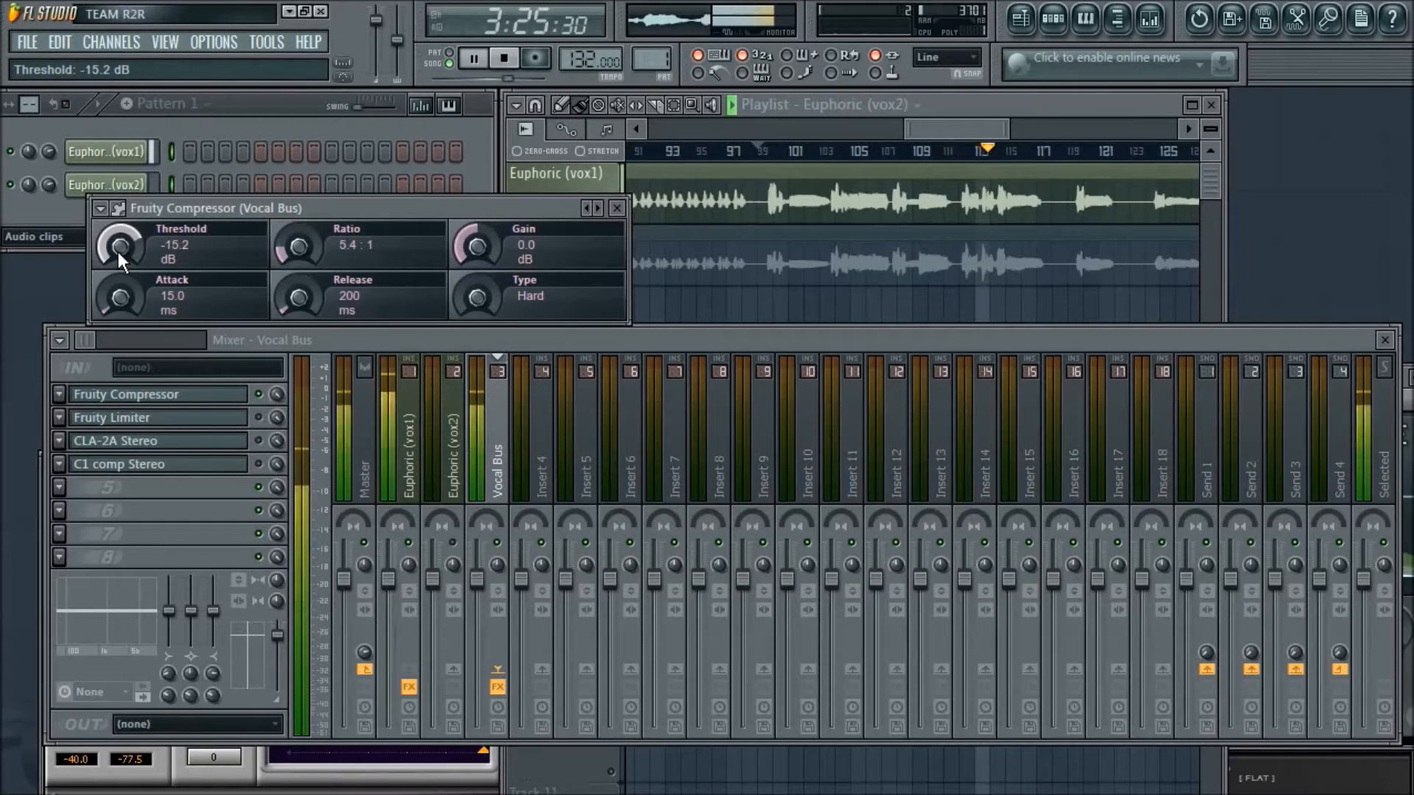
left_click(506, 66)
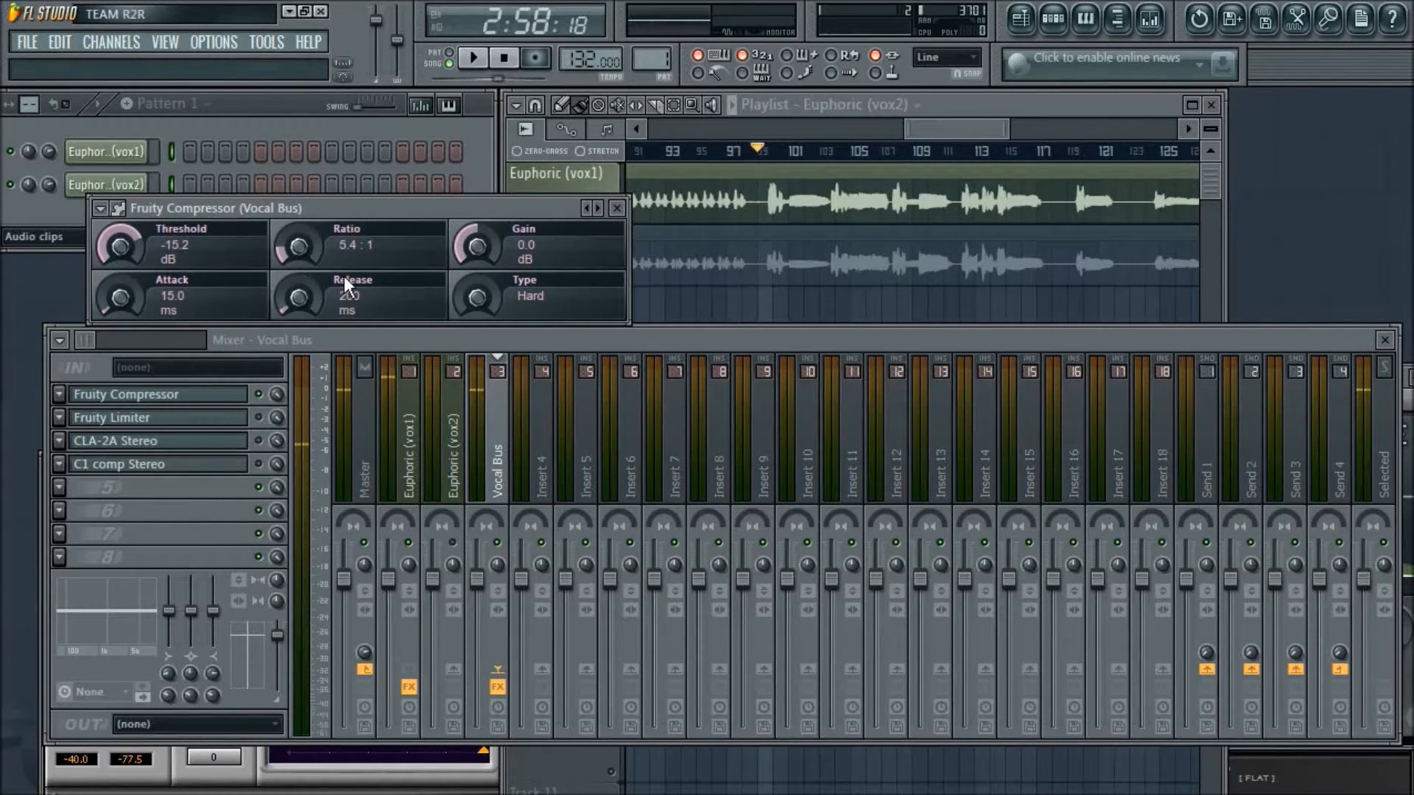
key("alt+Tab")
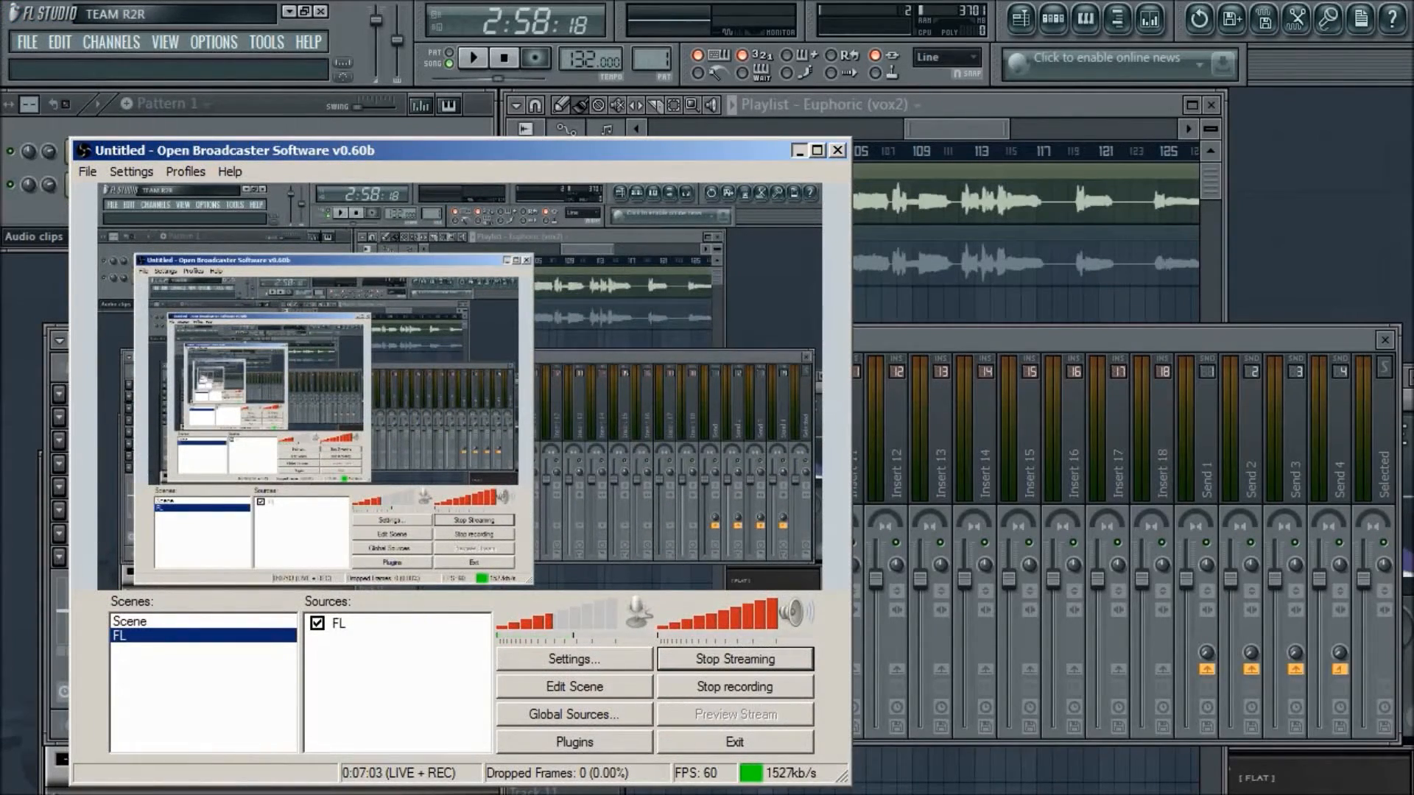
left_click(799, 150)
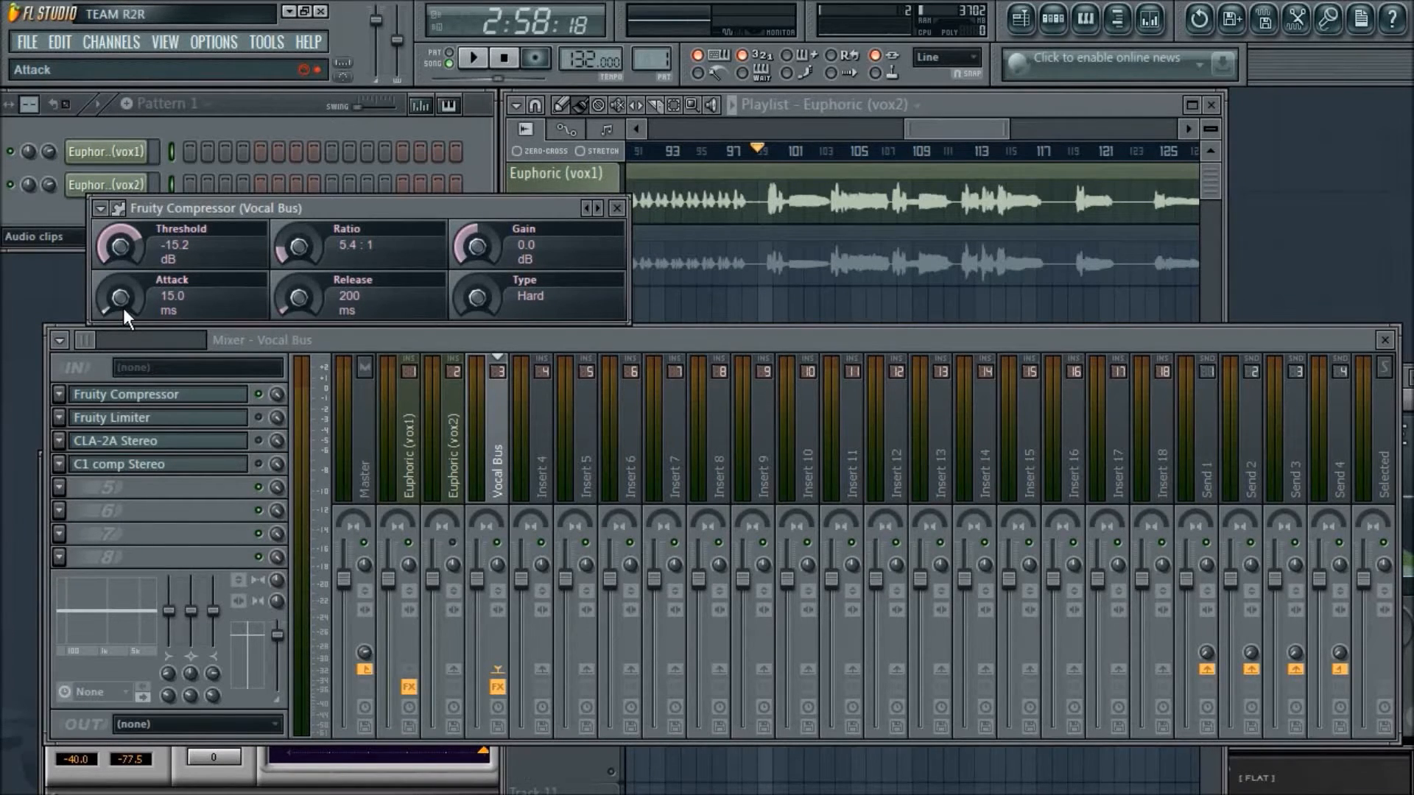
left_click_drag(439, 210, 581, 197)
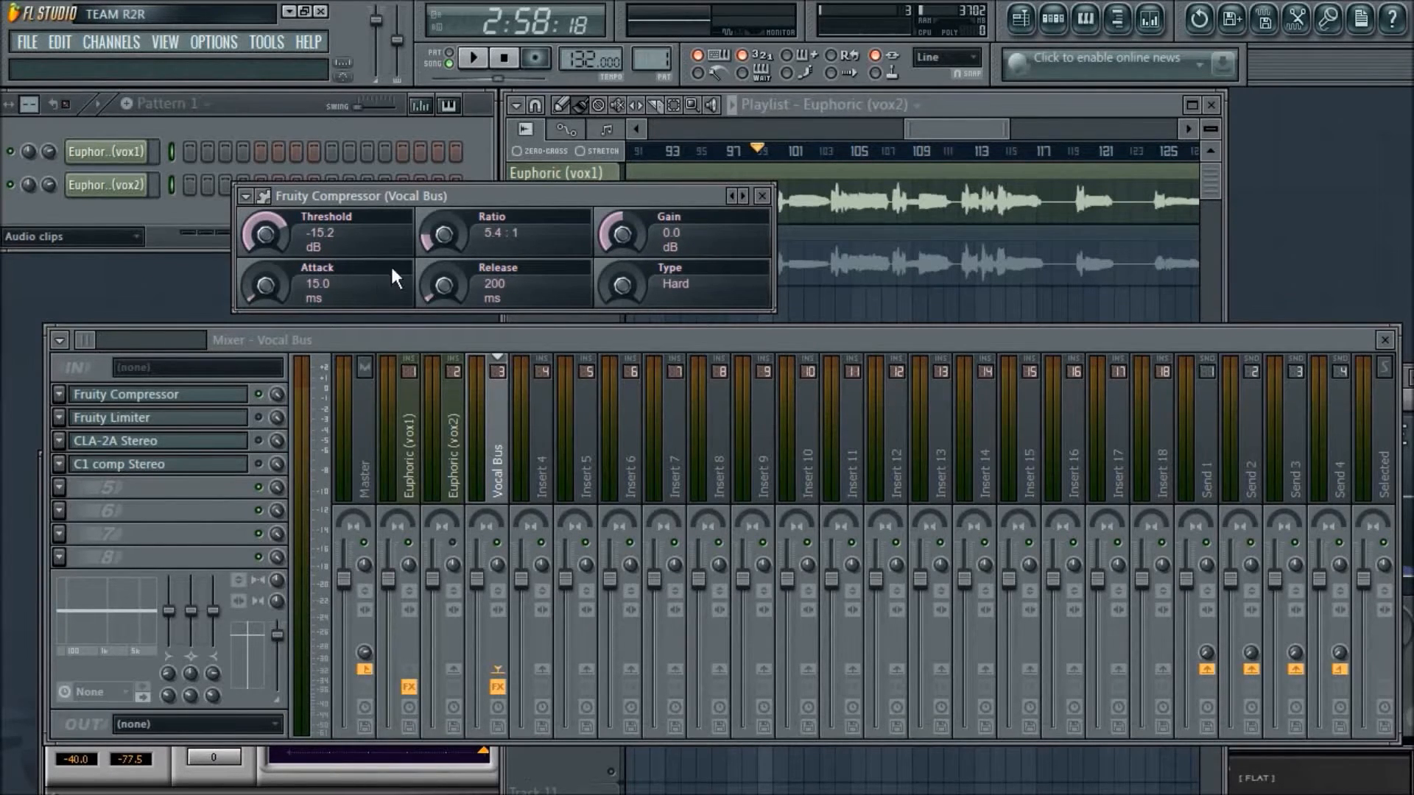
left_click_drag(570, 193, 530, 282)
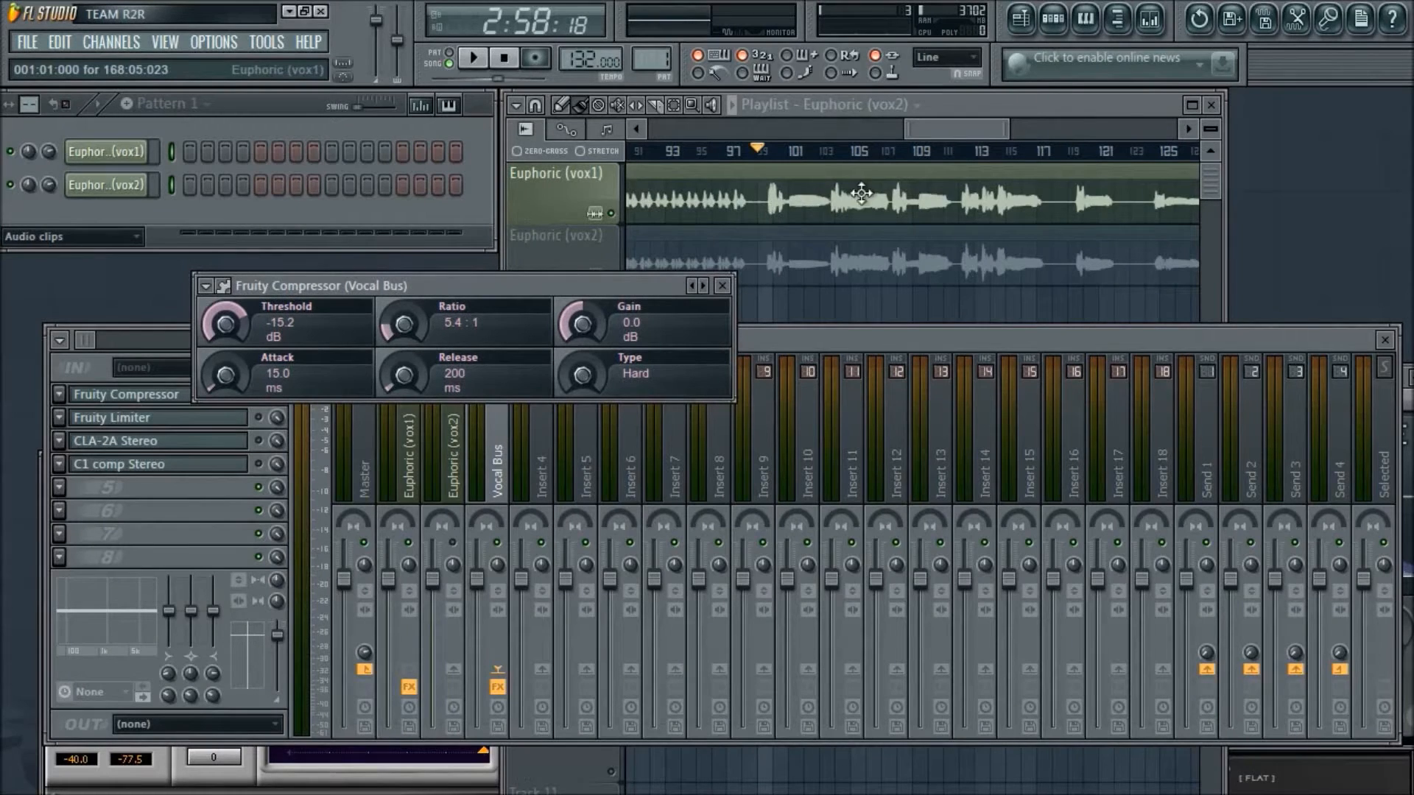
left_click_drag(556, 284, 509, 230)
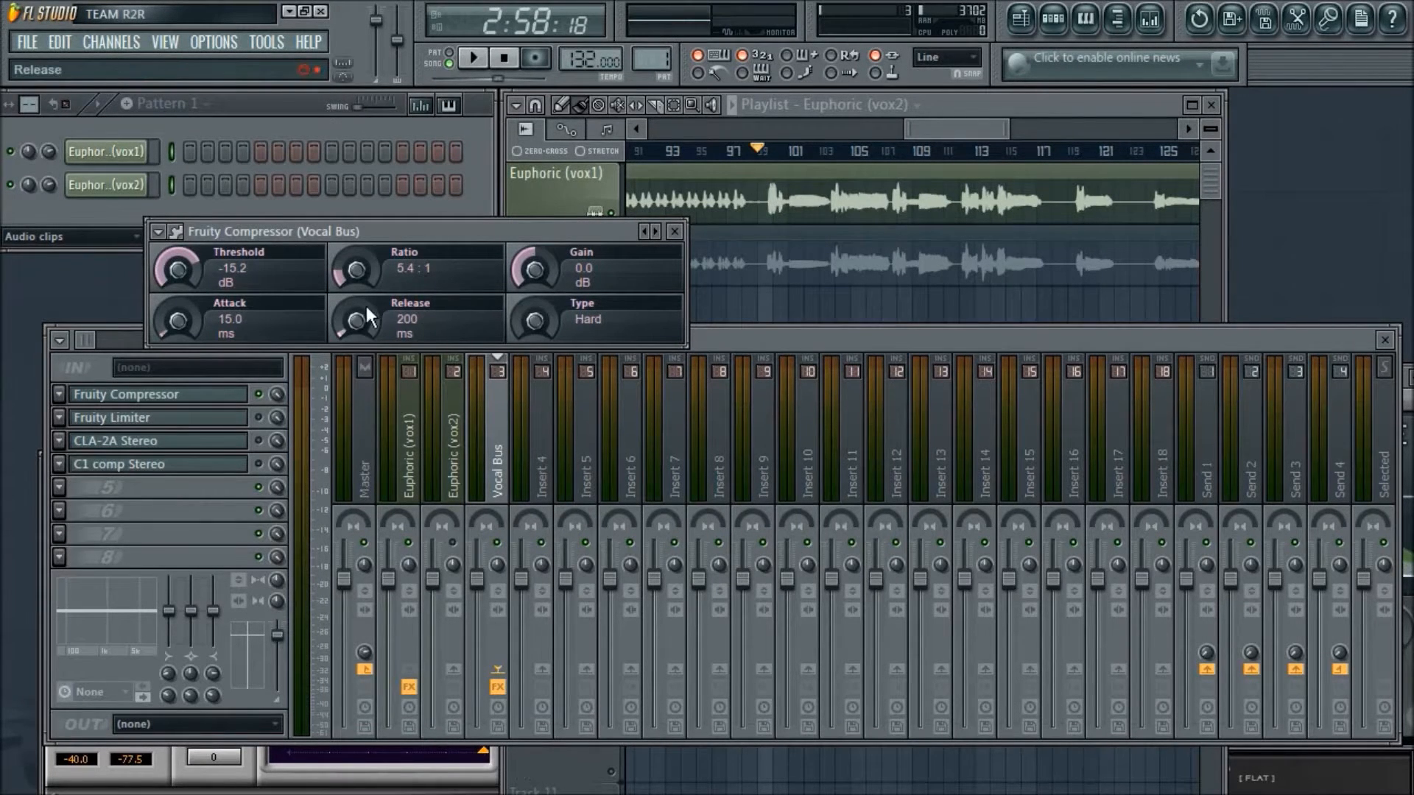
key("alt+Tab")
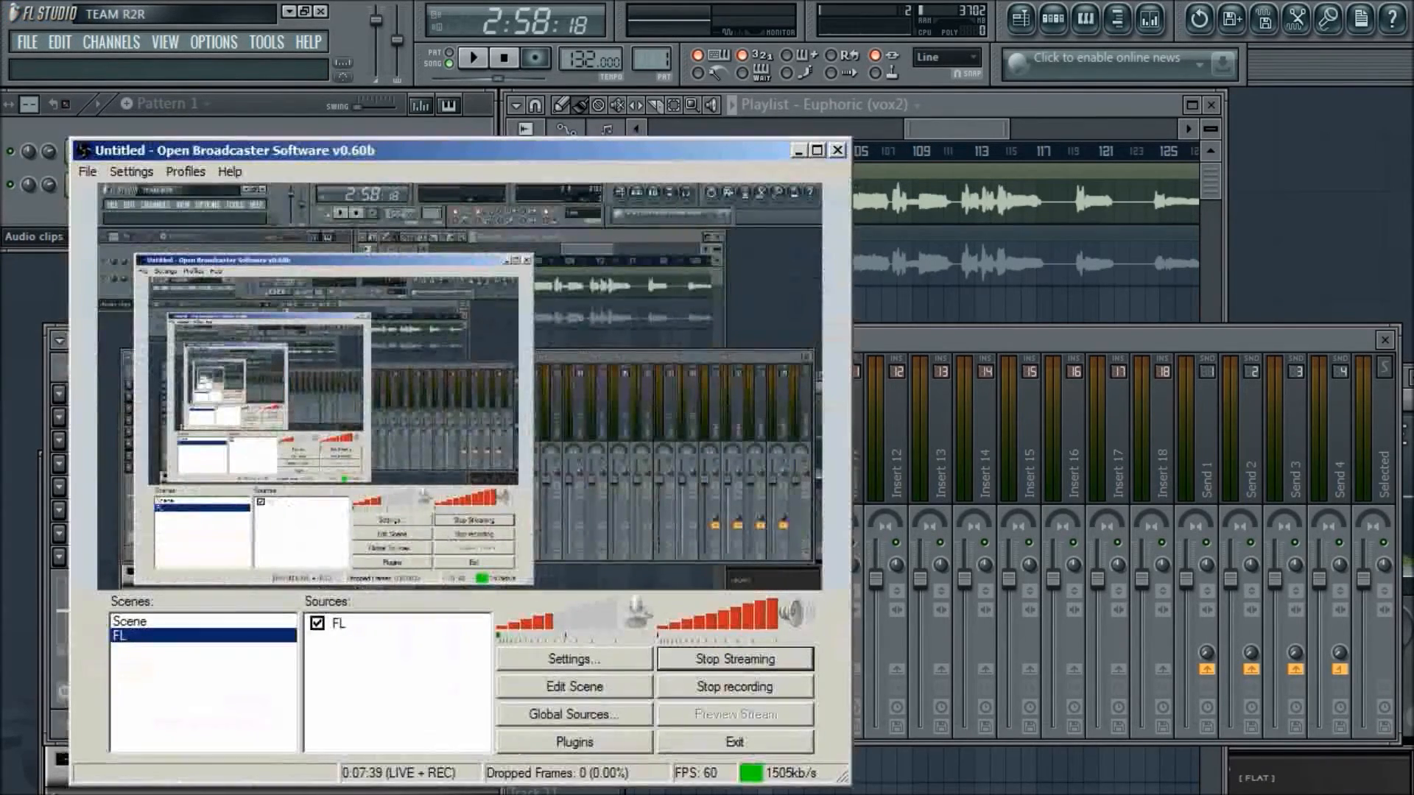
left_click(799, 151)
- Play the vocal and set the Fruity Compressor's attack to 27.5 ms and release to 75 ms
key("space")
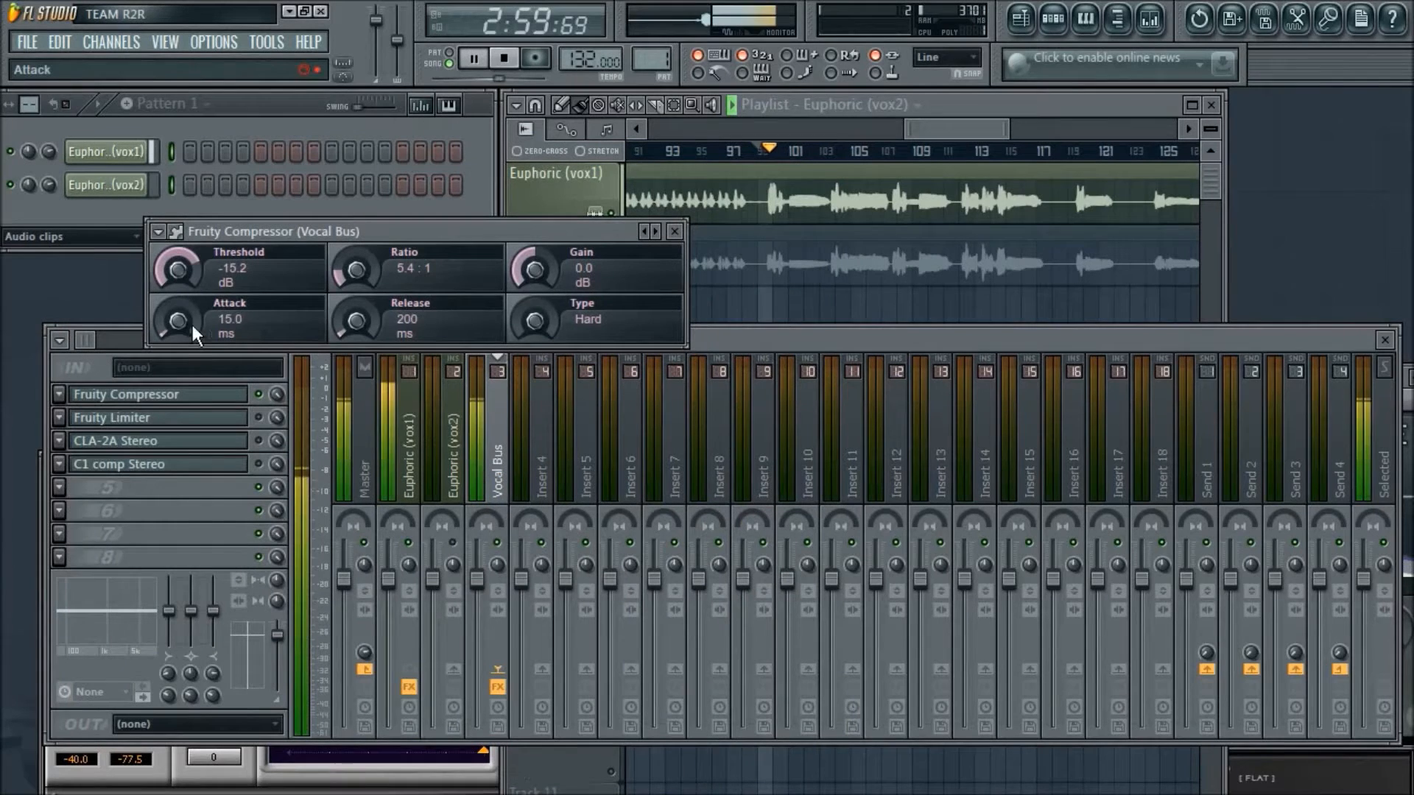
left_click_drag(190, 321, 190, 339)
left_click_drag(356, 319, 356, 347)
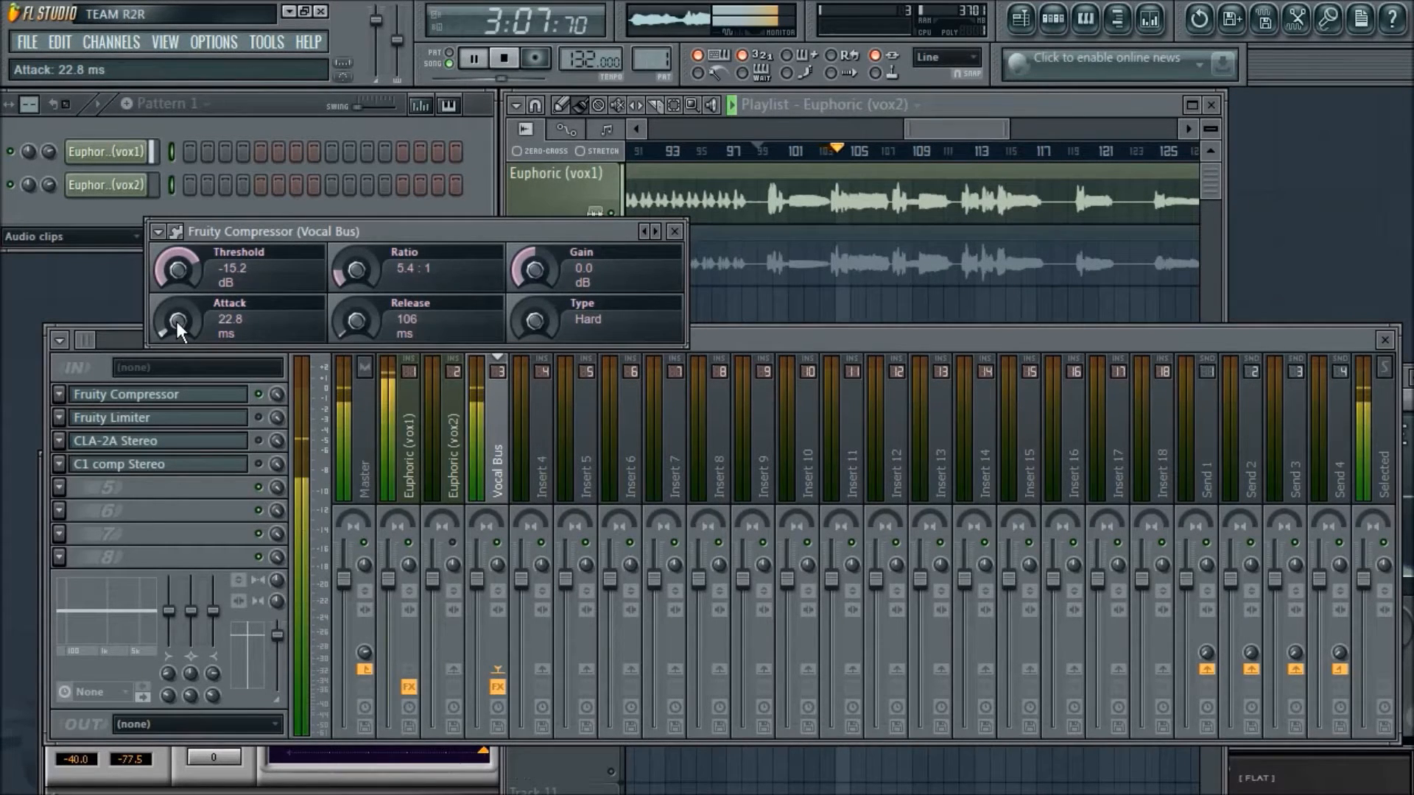
left_click_drag(175, 321, 175, 313)
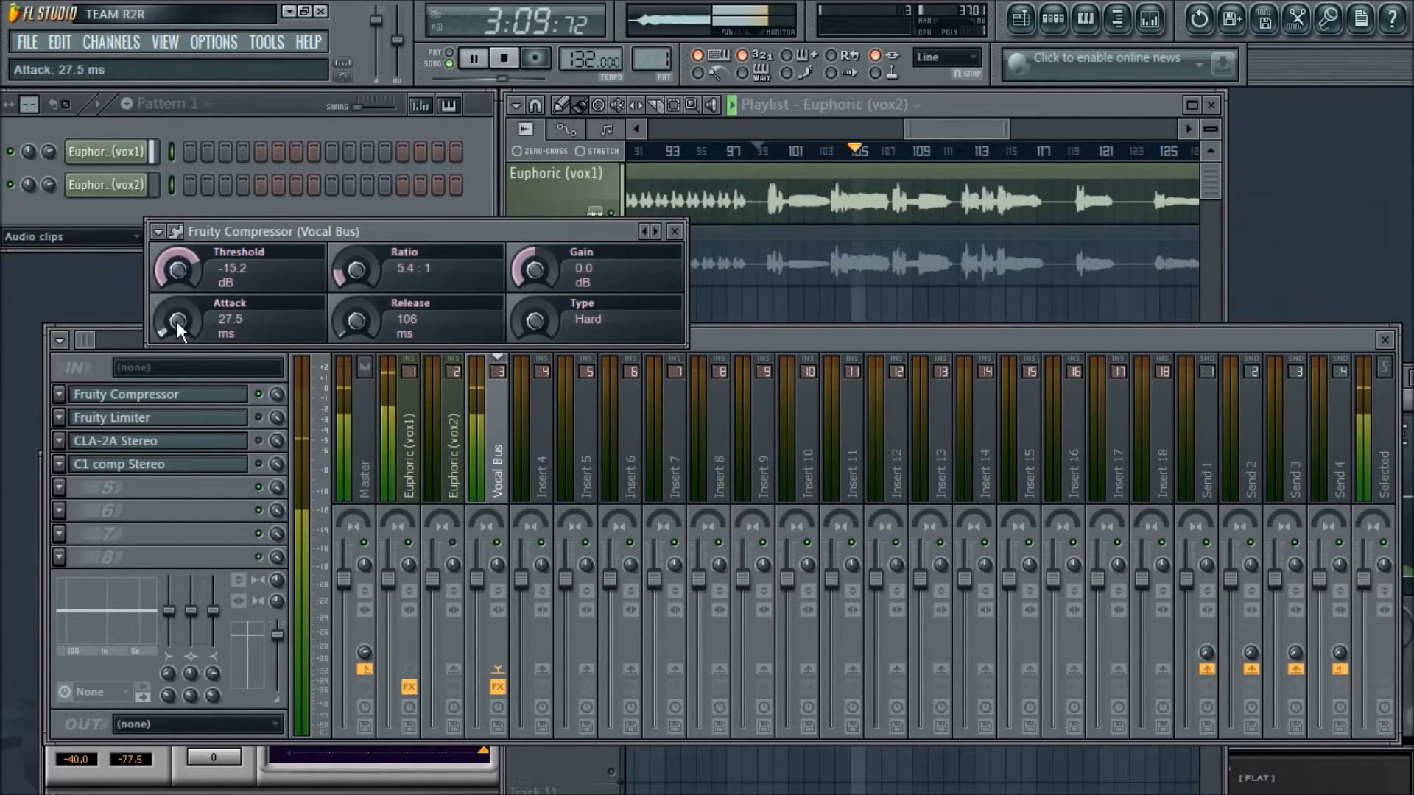
left_click_drag(372, 312, 373, 324)
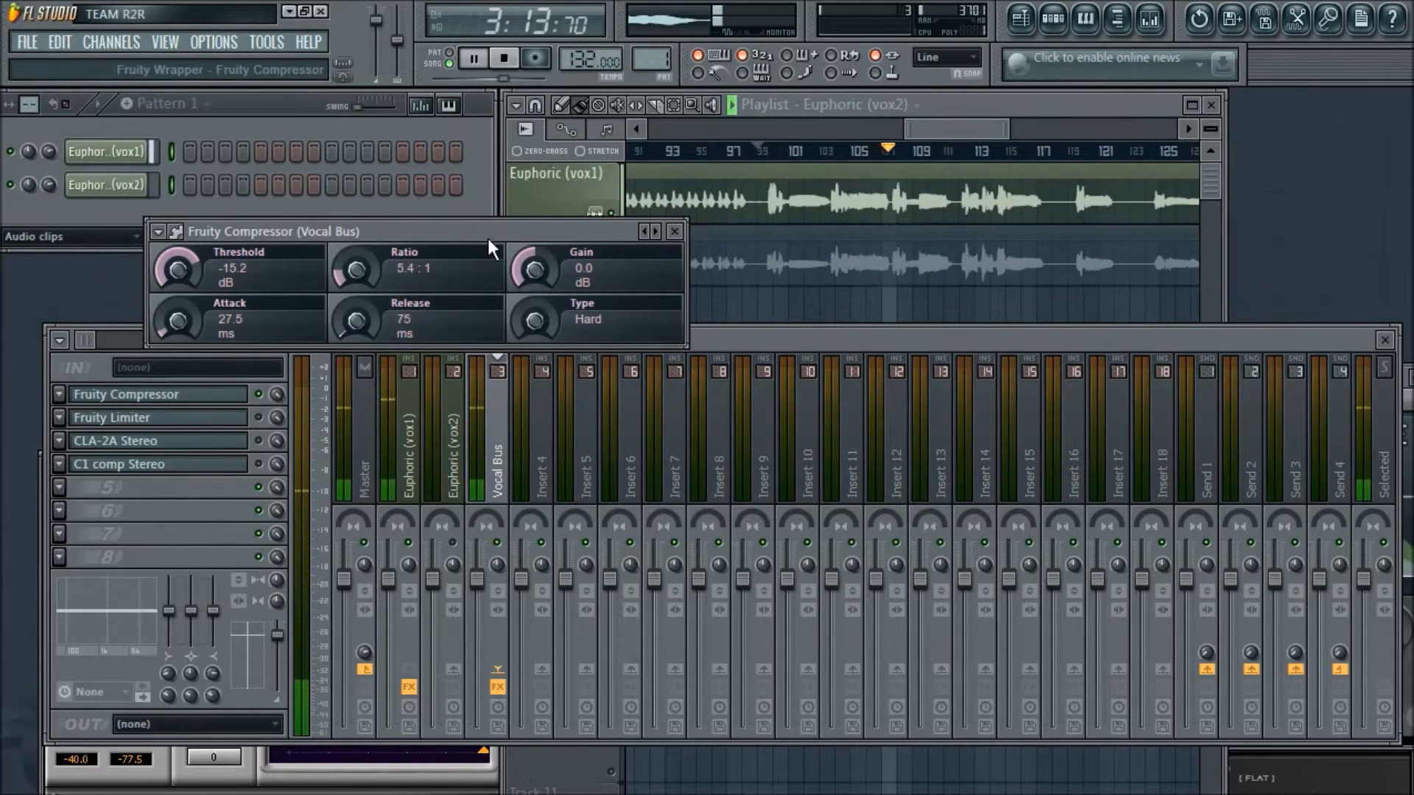
- Move the Fruity Compressor clear of the mixer, lower its threshold to -16.4 dB and set its type to Soft
left_click_drag(497, 229, 480, 163)
left_click_drag(454, 174, 454, 176)
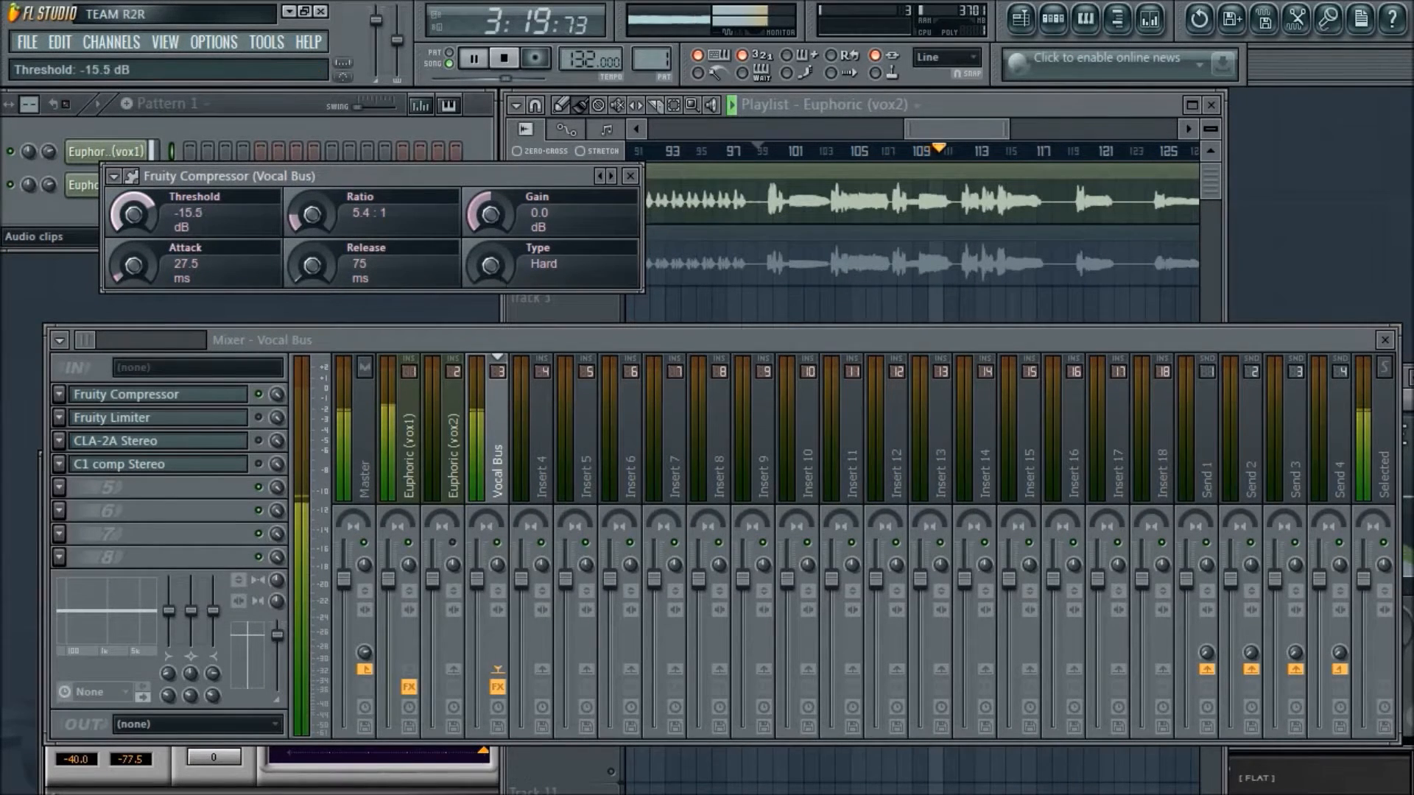
left_click_drag(133, 214, 133, 216)
left_click_drag(508, 271, 508, 259)
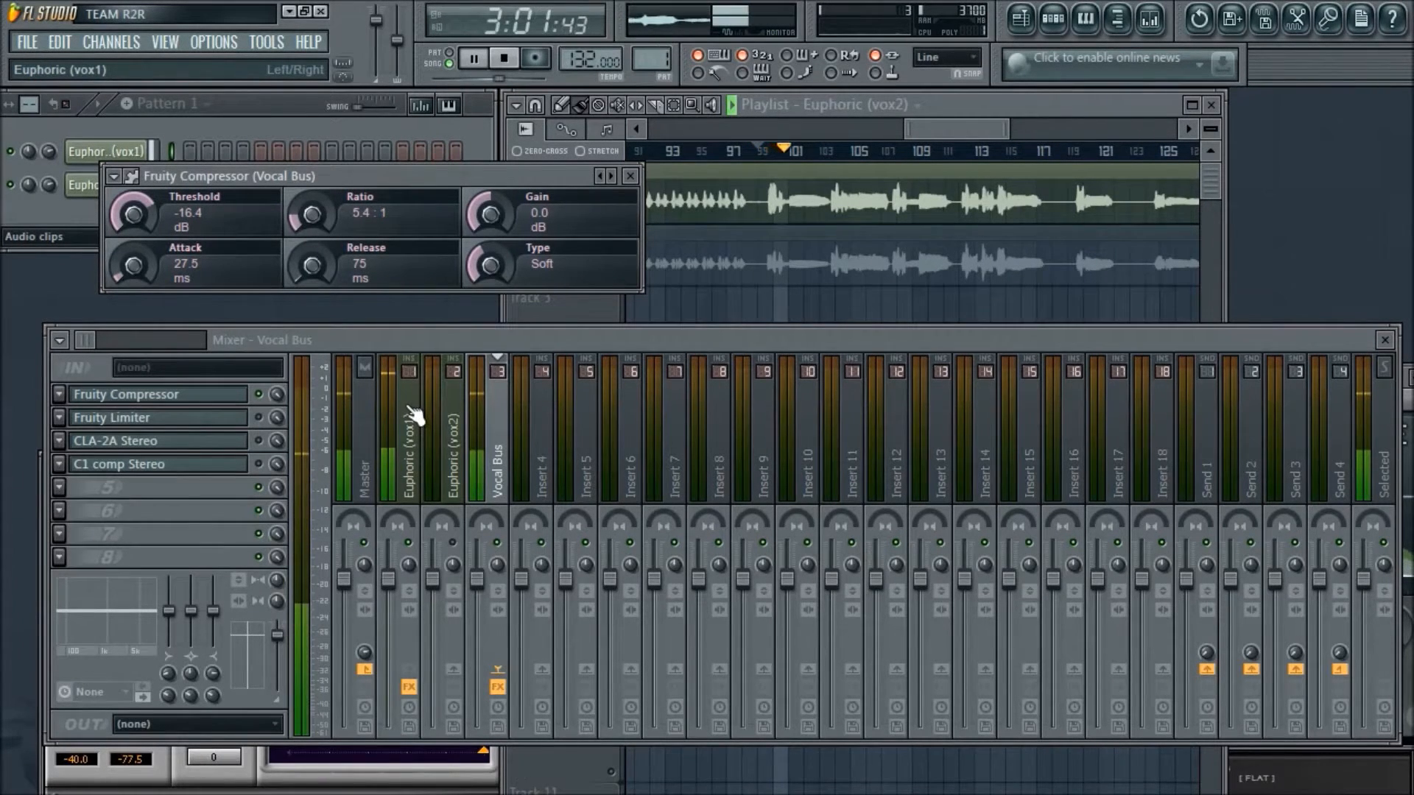
- Compare the Euphoric (vox1) level with the Vocal Bus, lower the Fruity Compressor's threshold to -17.6 dB and stop playback
left_click(415, 416)
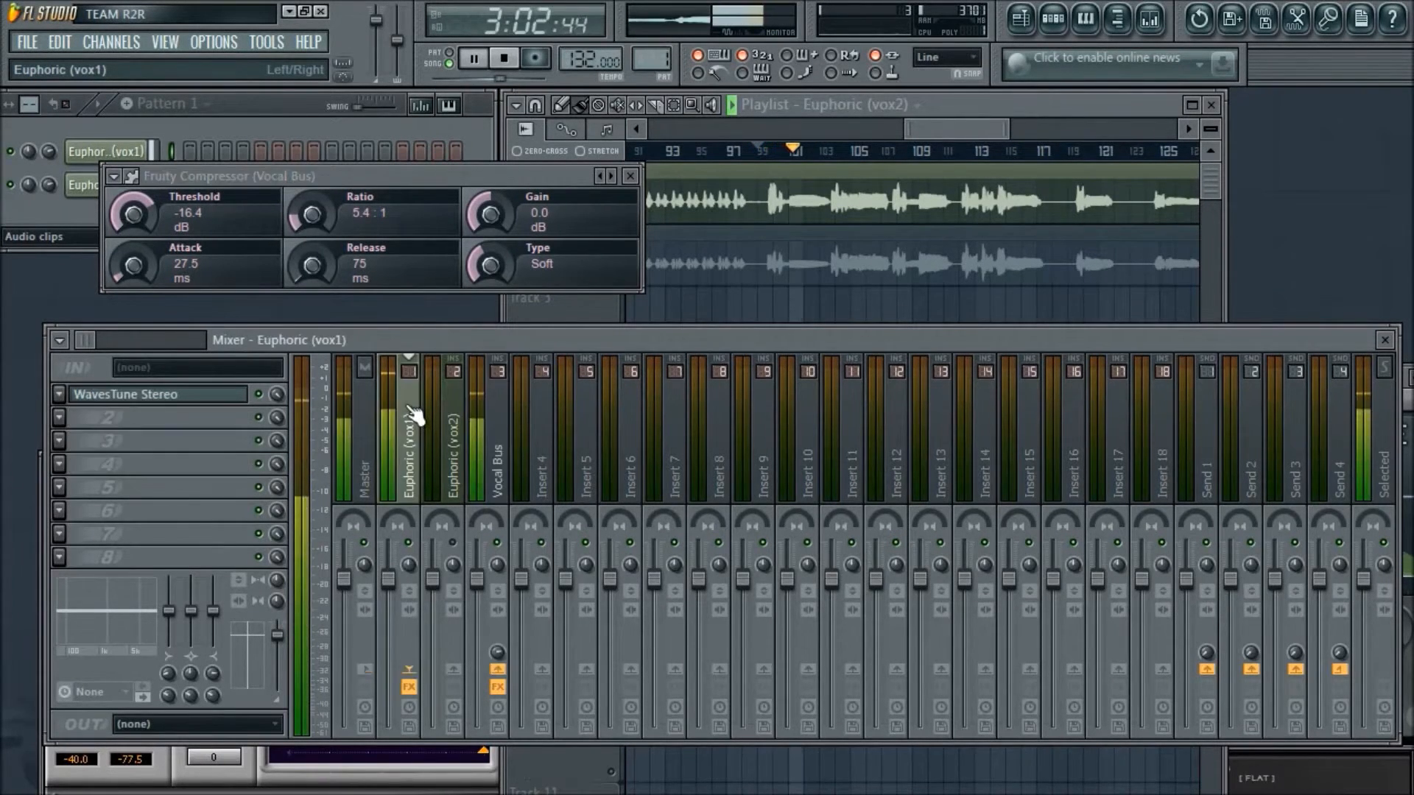
left_click(506, 433)
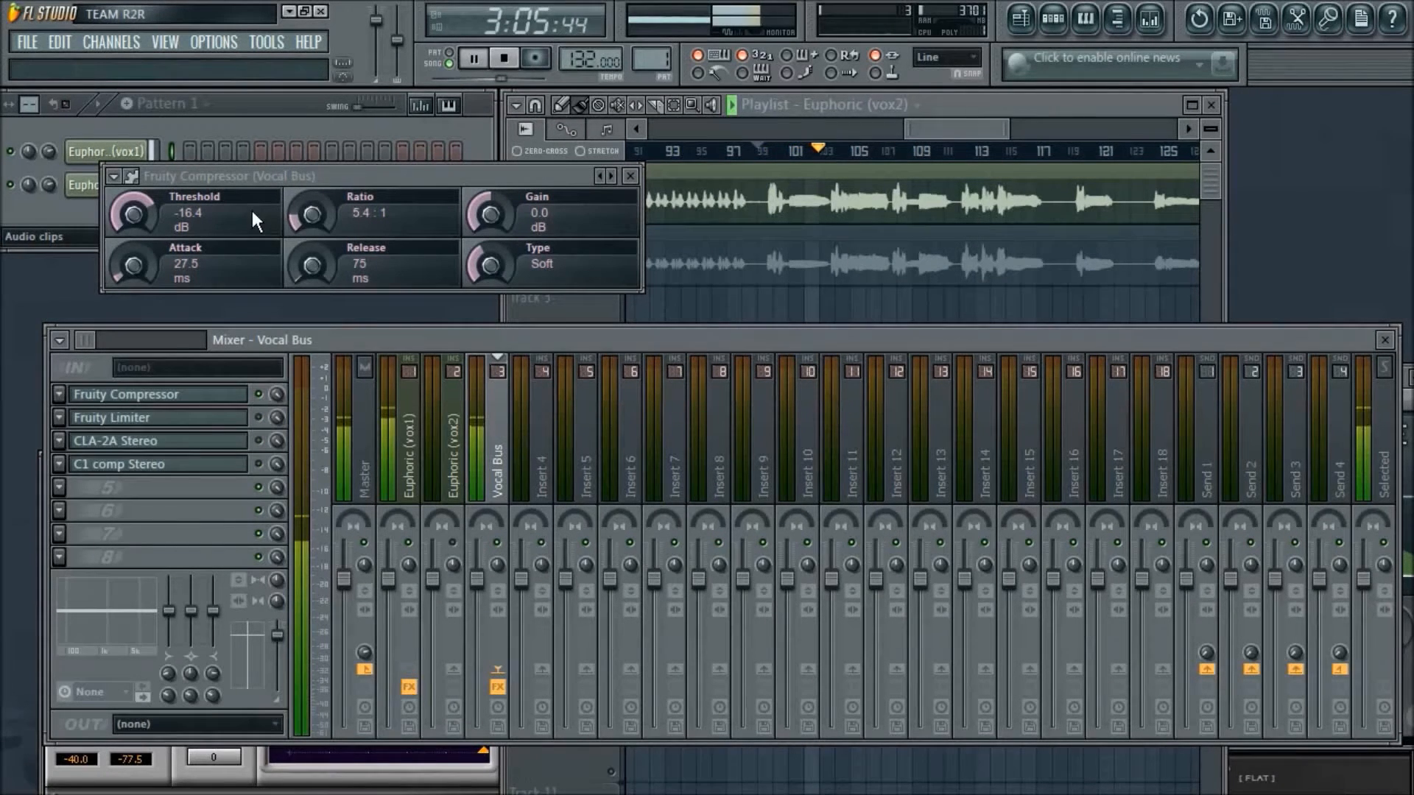
scroll(147, 215, "down", 3)
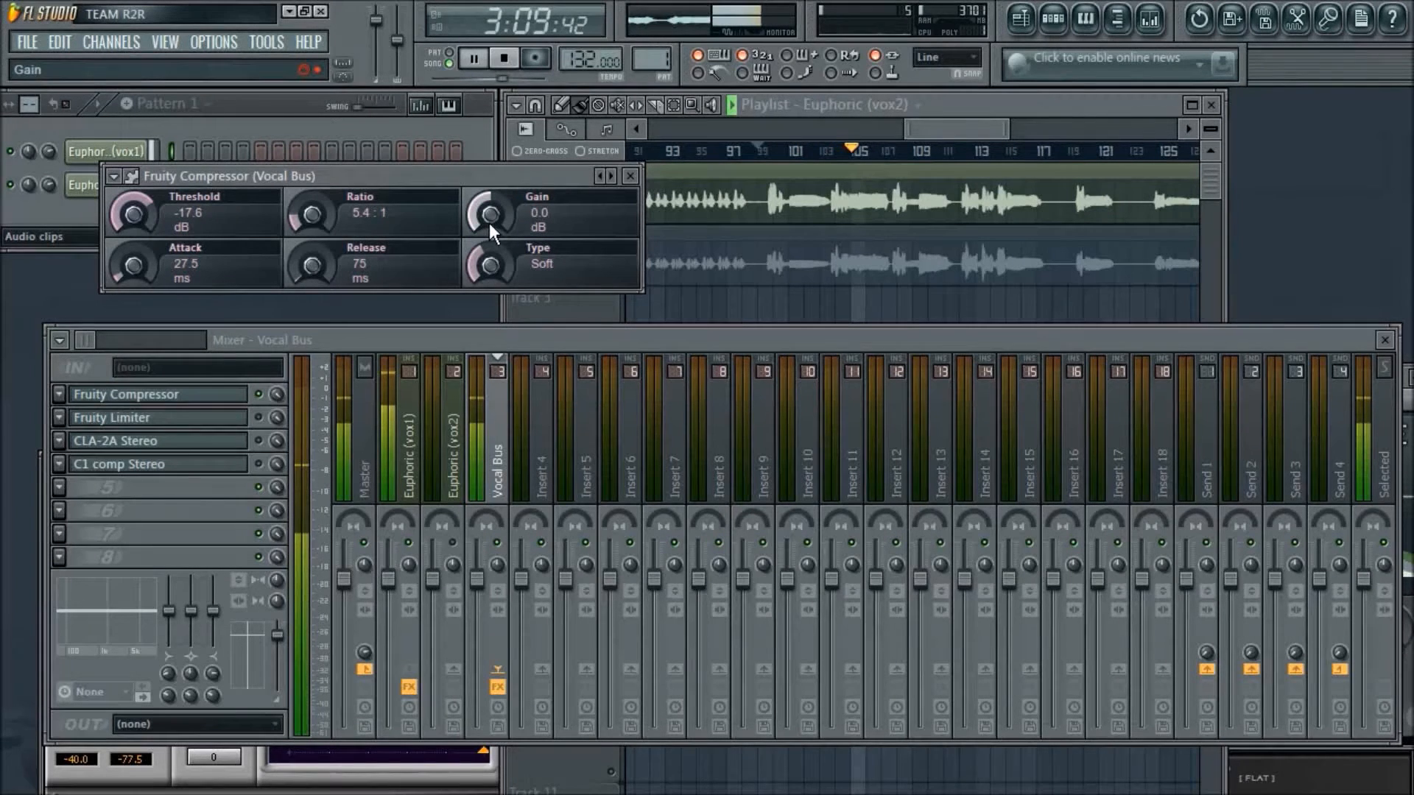
left_click(505, 59)
key("alt+Tab")
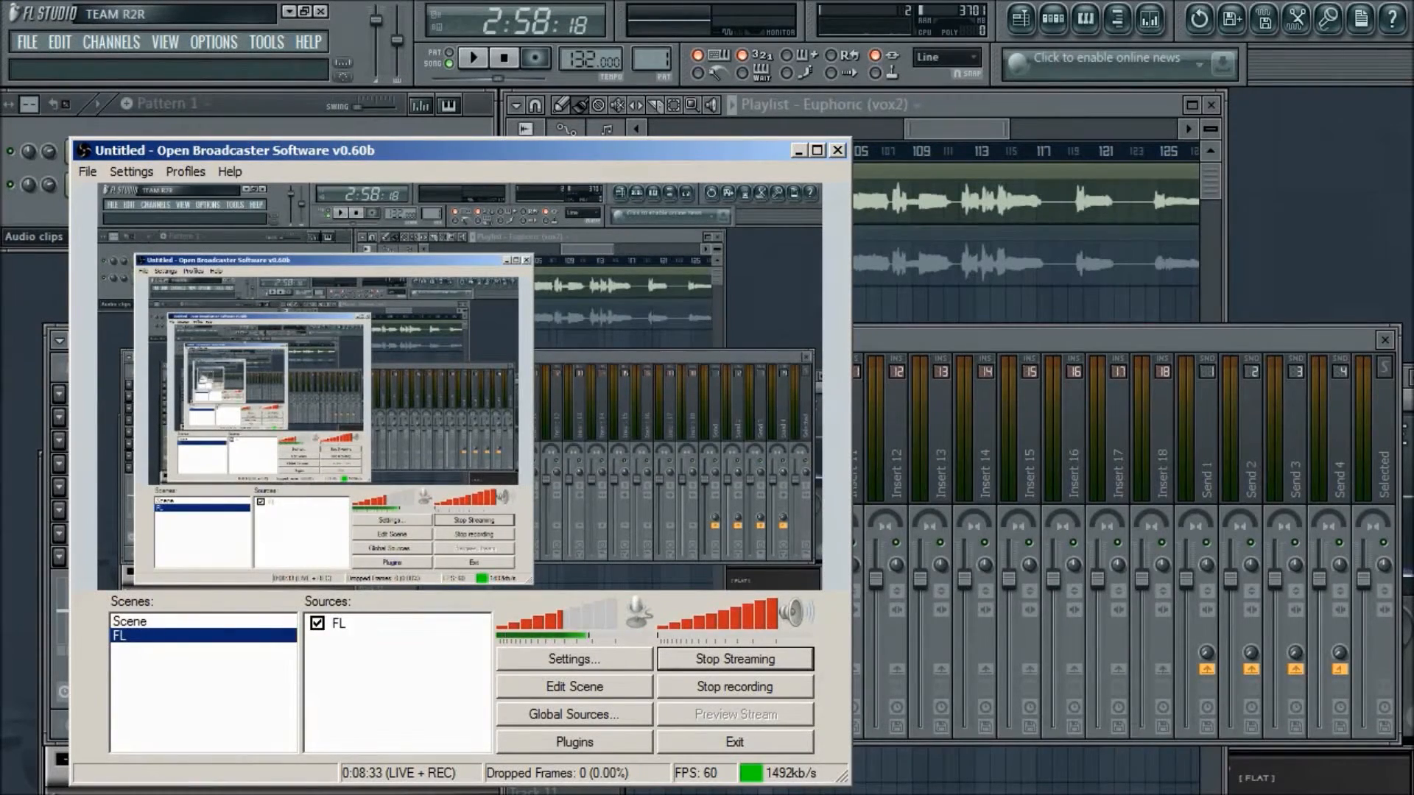
left_click(797, 150)
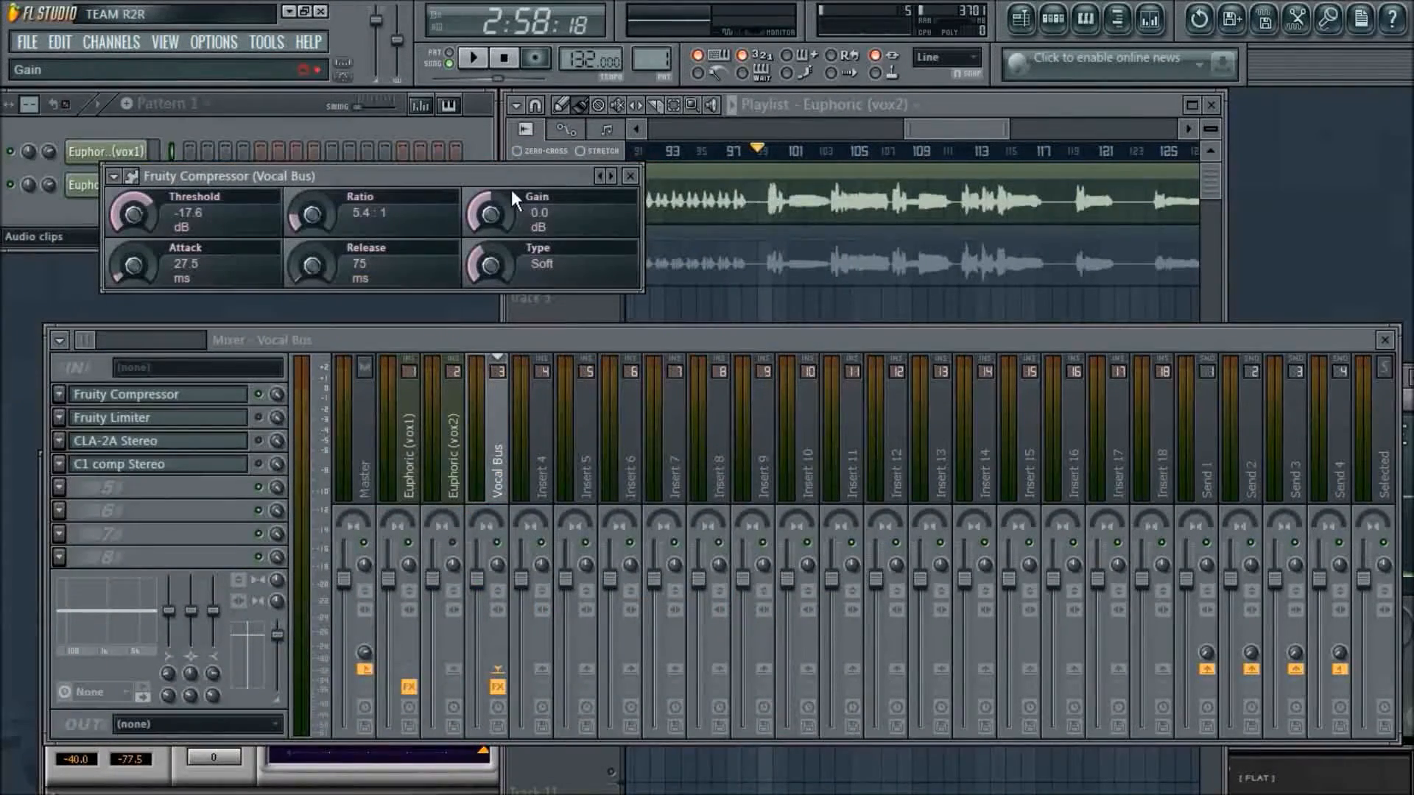
- Move the Fruity Compressor off the channel list and show a longer stretch of the Euphoric vocals in the playlist
left_click_drag(511, 174, 1174, 272)
mouse_move(983, 125)
left_mouse_down()
mouse_move(919, 128)
mouse_move(982, 125)
left_mouse_up()
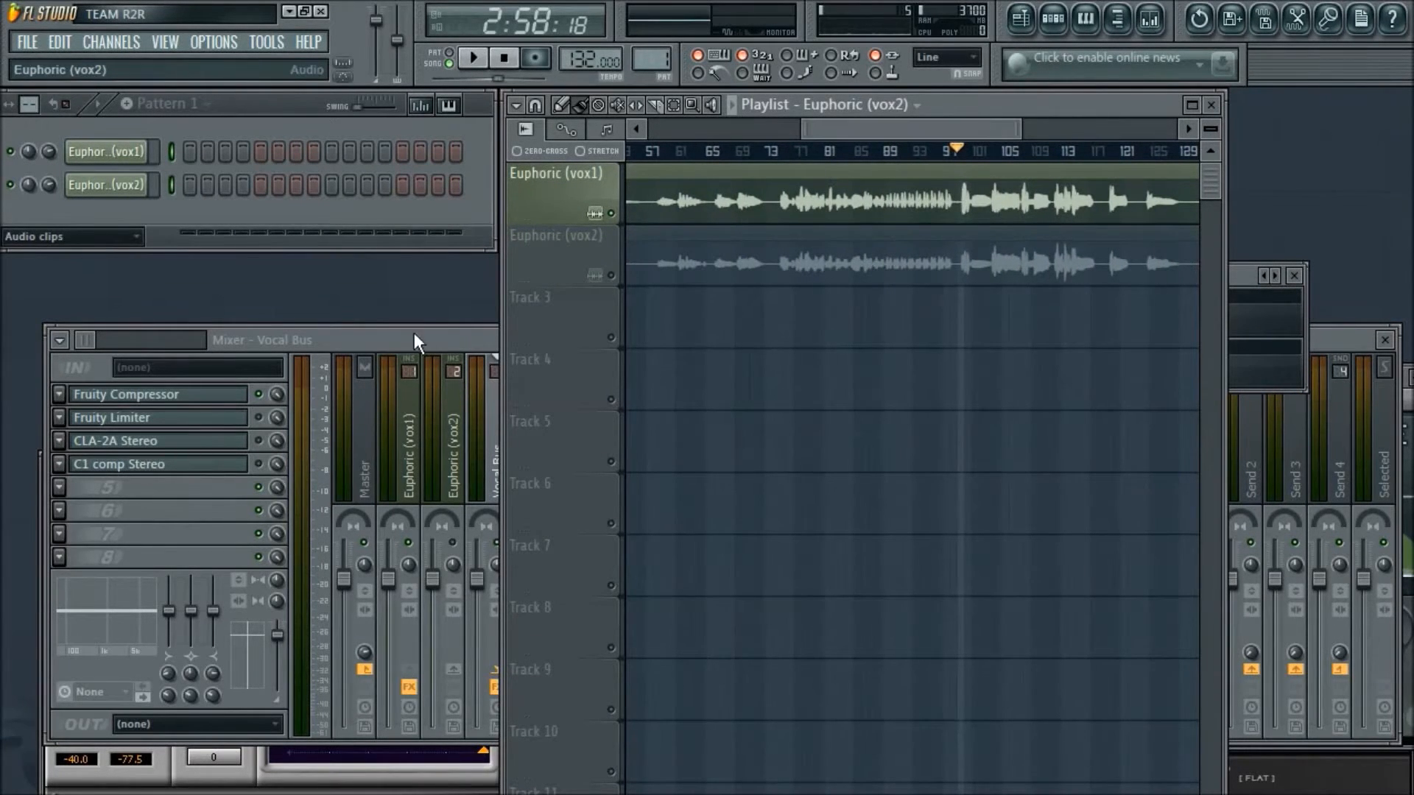
double_click(1238, 281)
left_click_drag(1239, 281, 1222, 291)
double_click(875, 291)
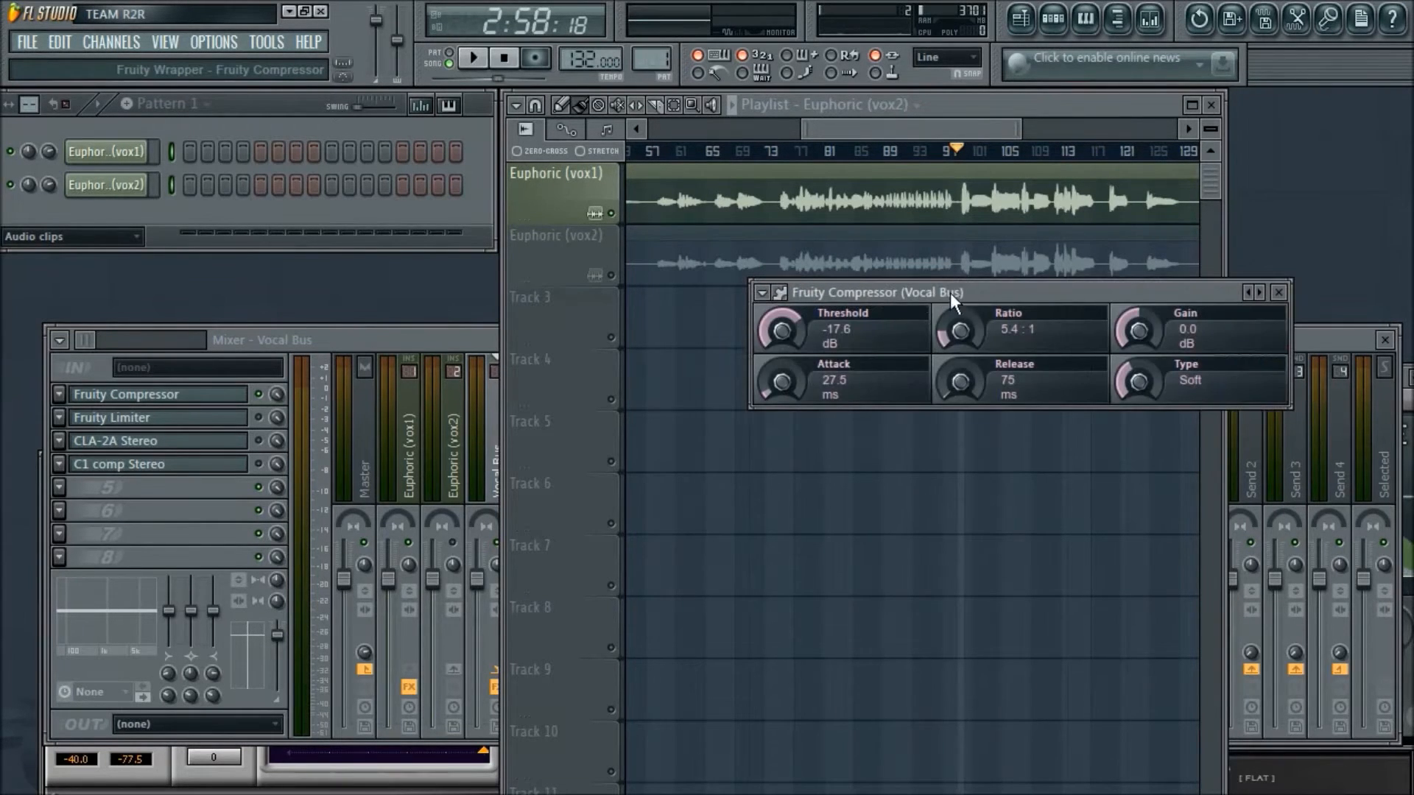
left_click_drag(972, 294, 981, 320)
- Bring the mixer forward and compare the Euphoric (vox1) track with the Vocal Bus
left_click(444, 335)
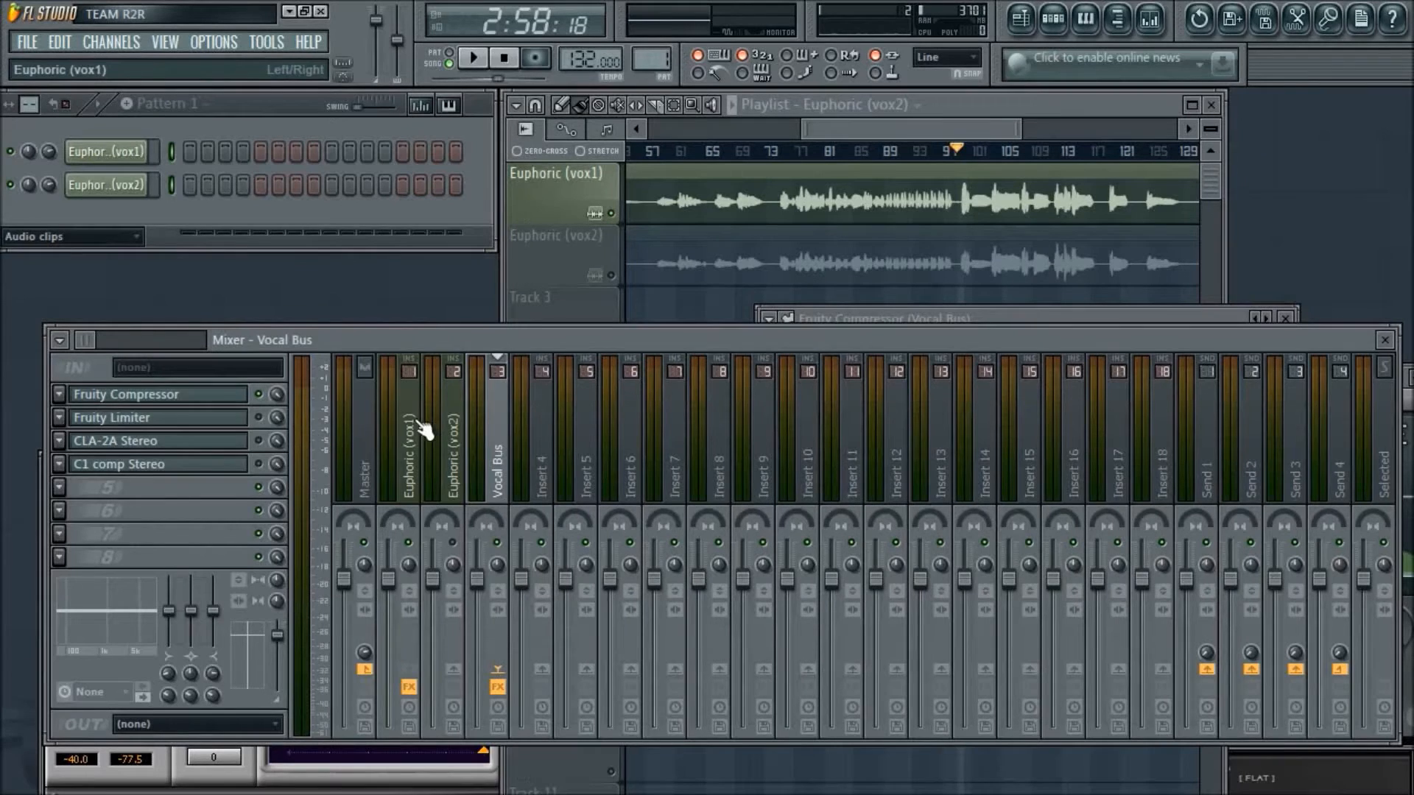
left_click(415, 426)
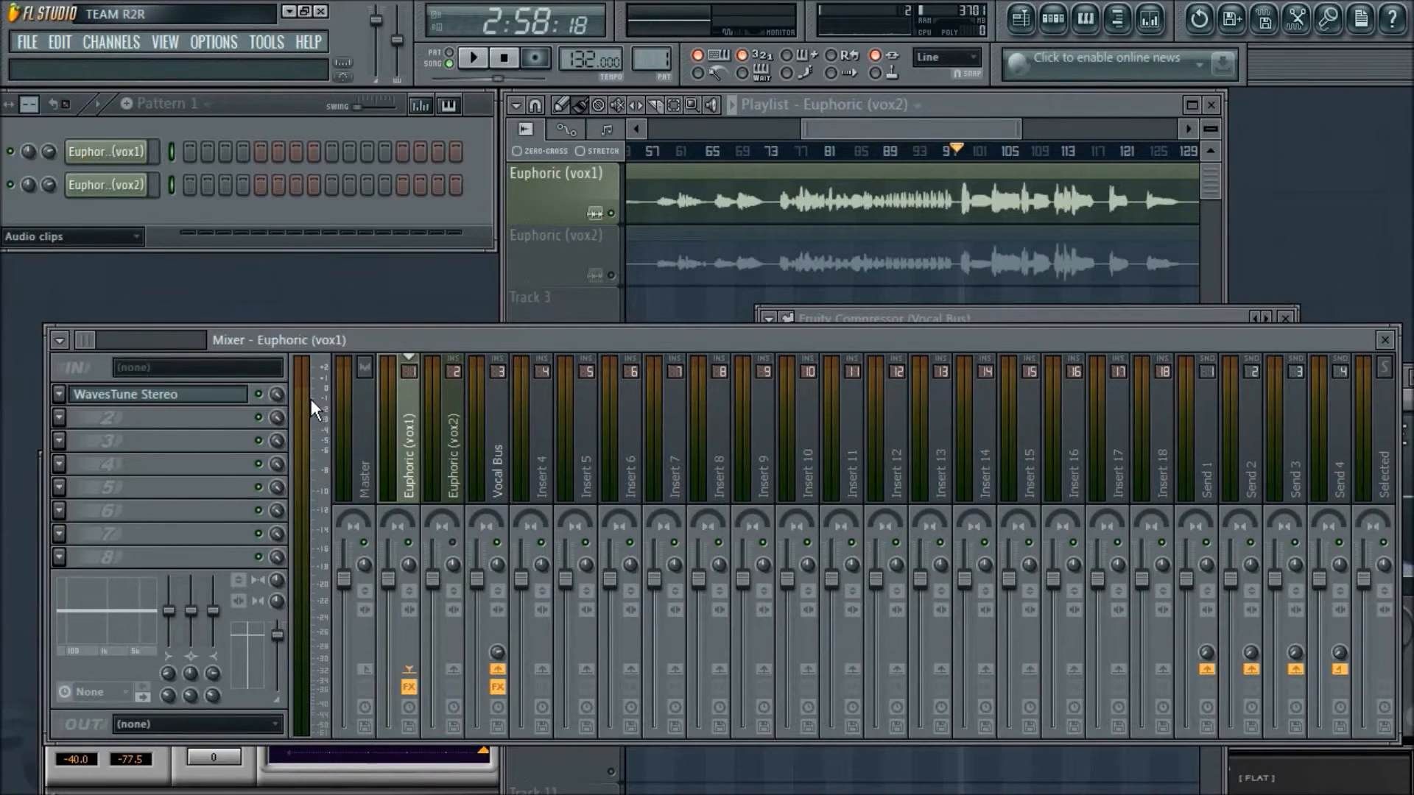
left_click(497, 431)
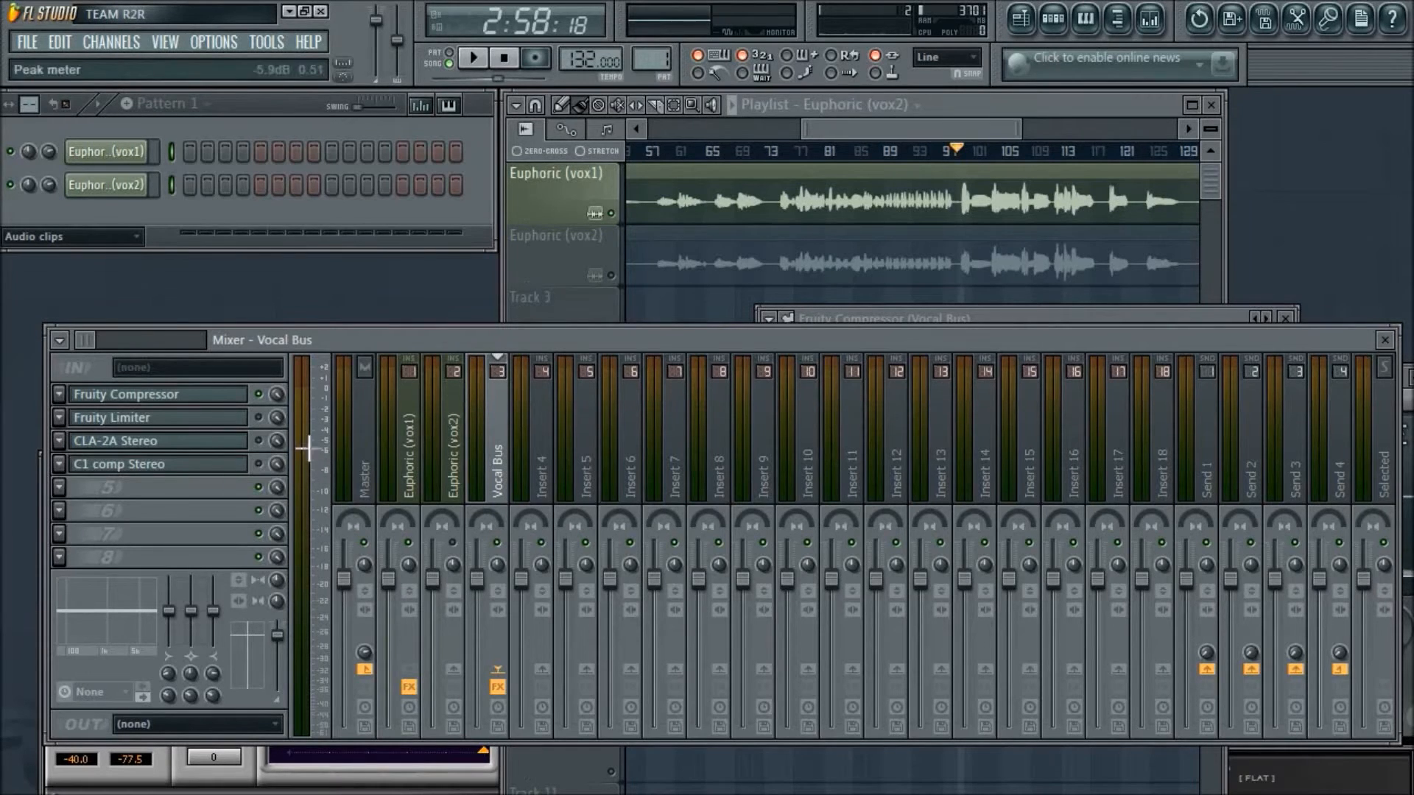
- Bring the Fruity Compressor in front of the mixer and raise its gain to 4.5 dB while the vocal plays
left_click_drag(1127, 317, 1116, 299)
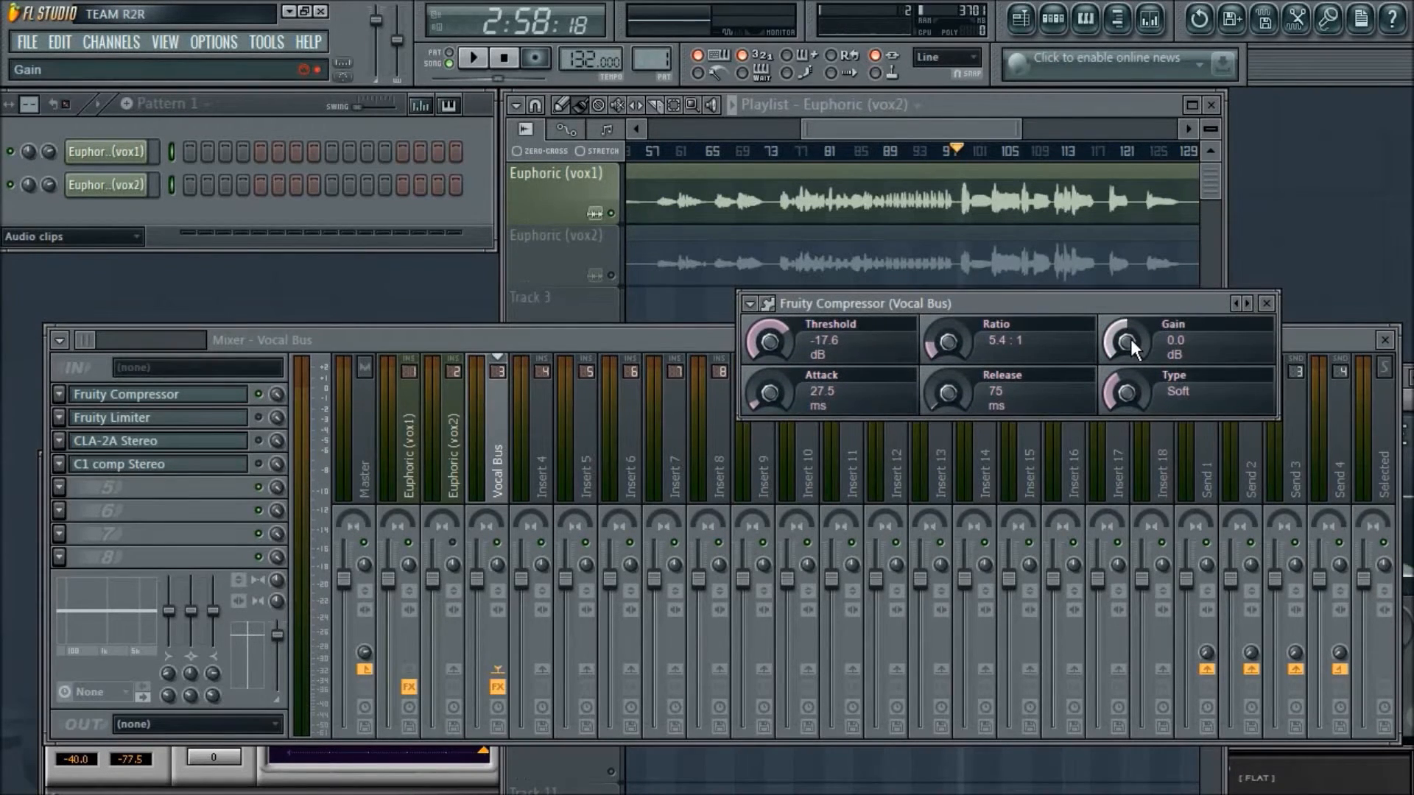
key("space")
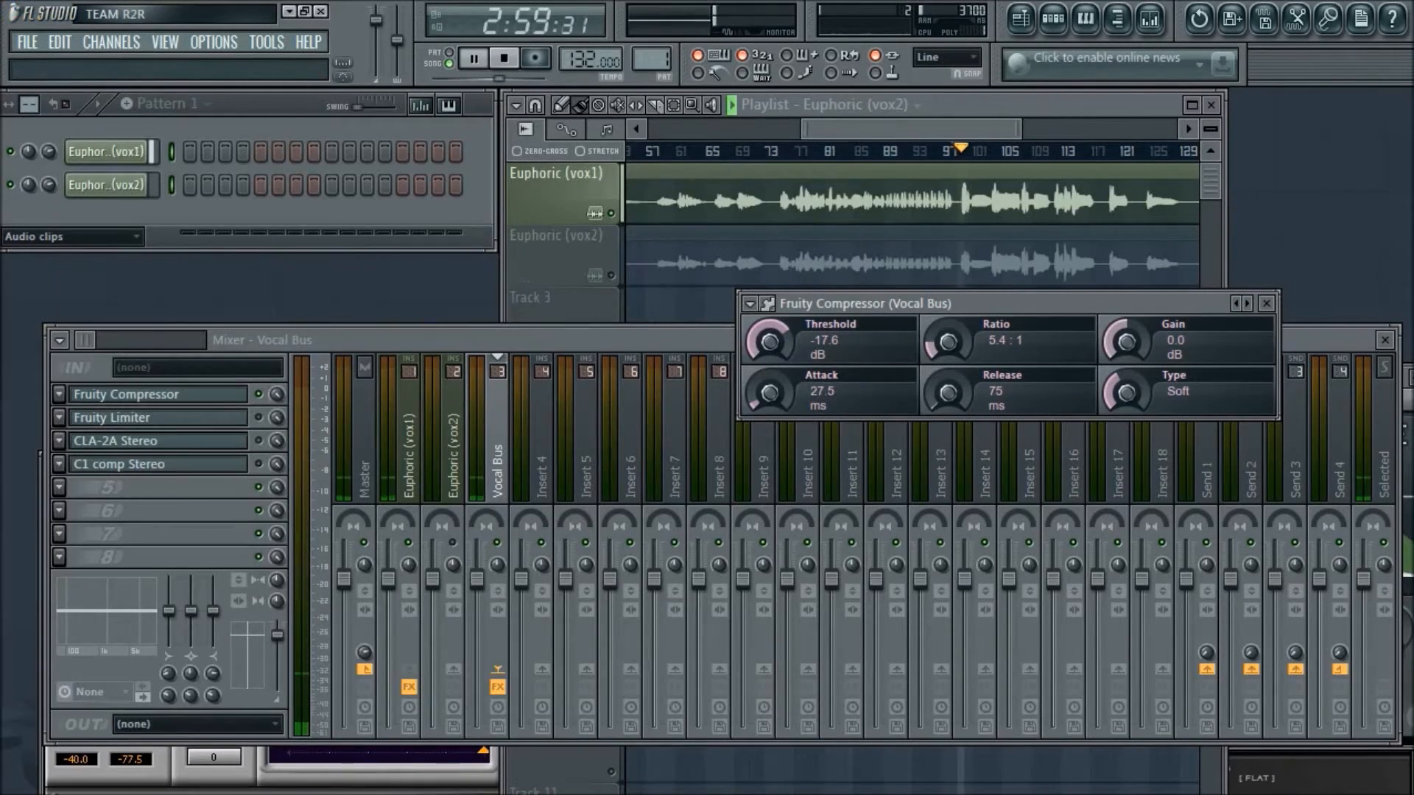
key("alt+Tab")
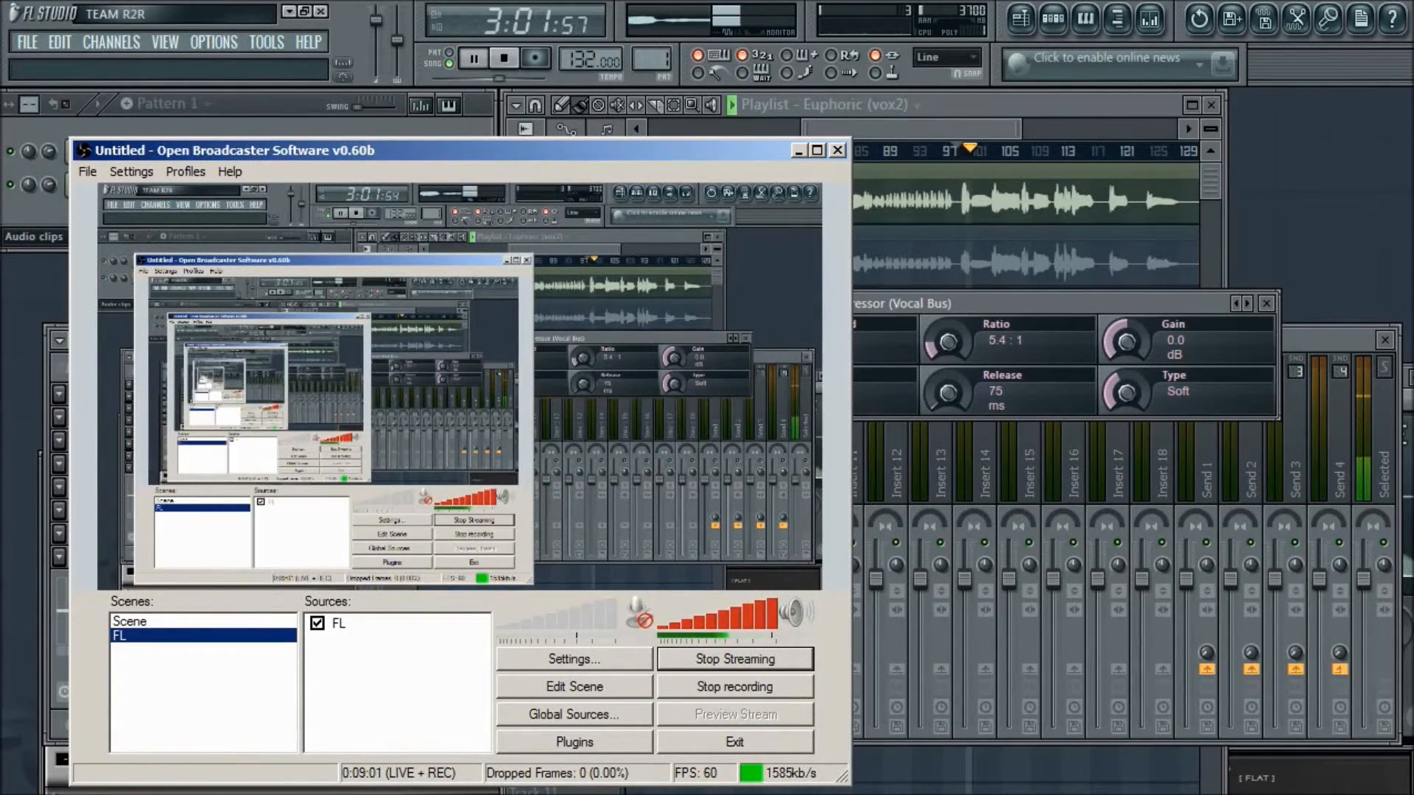
key("alt+Tab")
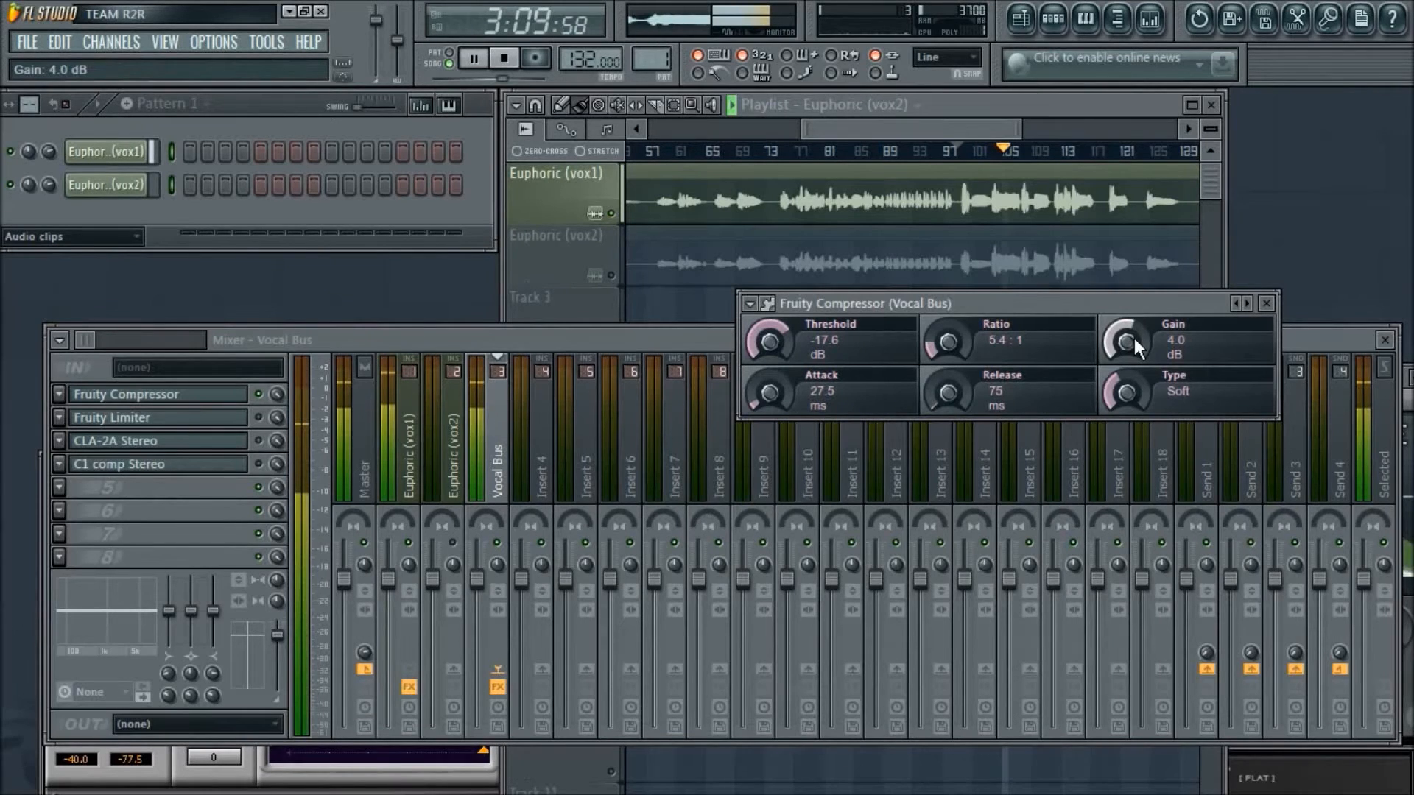
scroll(1134, 338, "up", 1)
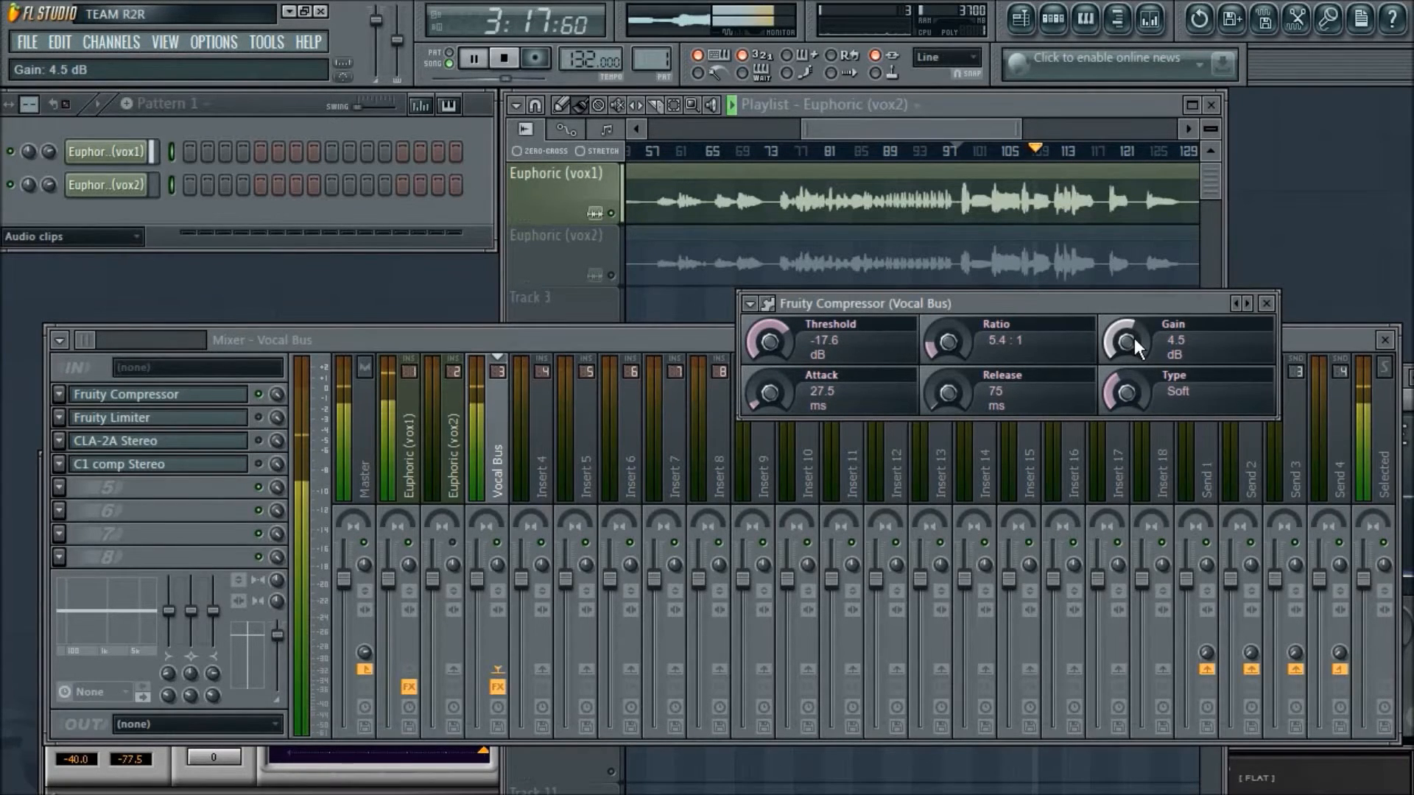
- Audition the compressed vocal from about bar 53 and again from about bar 74, keeping the Fruity Compressor in view, and stop playback
left_click_drag(982, 131, 959, 132)
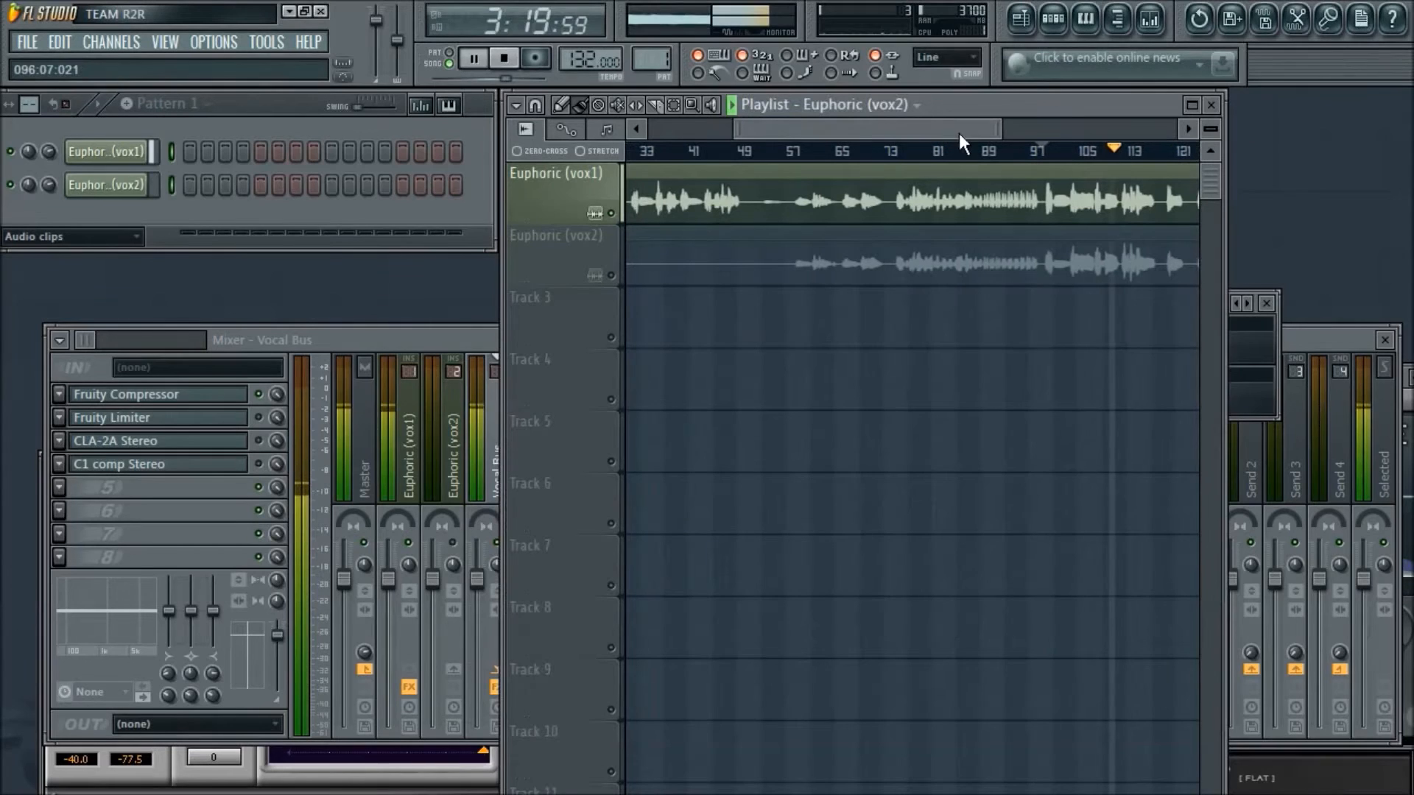
left_click(766, 152)
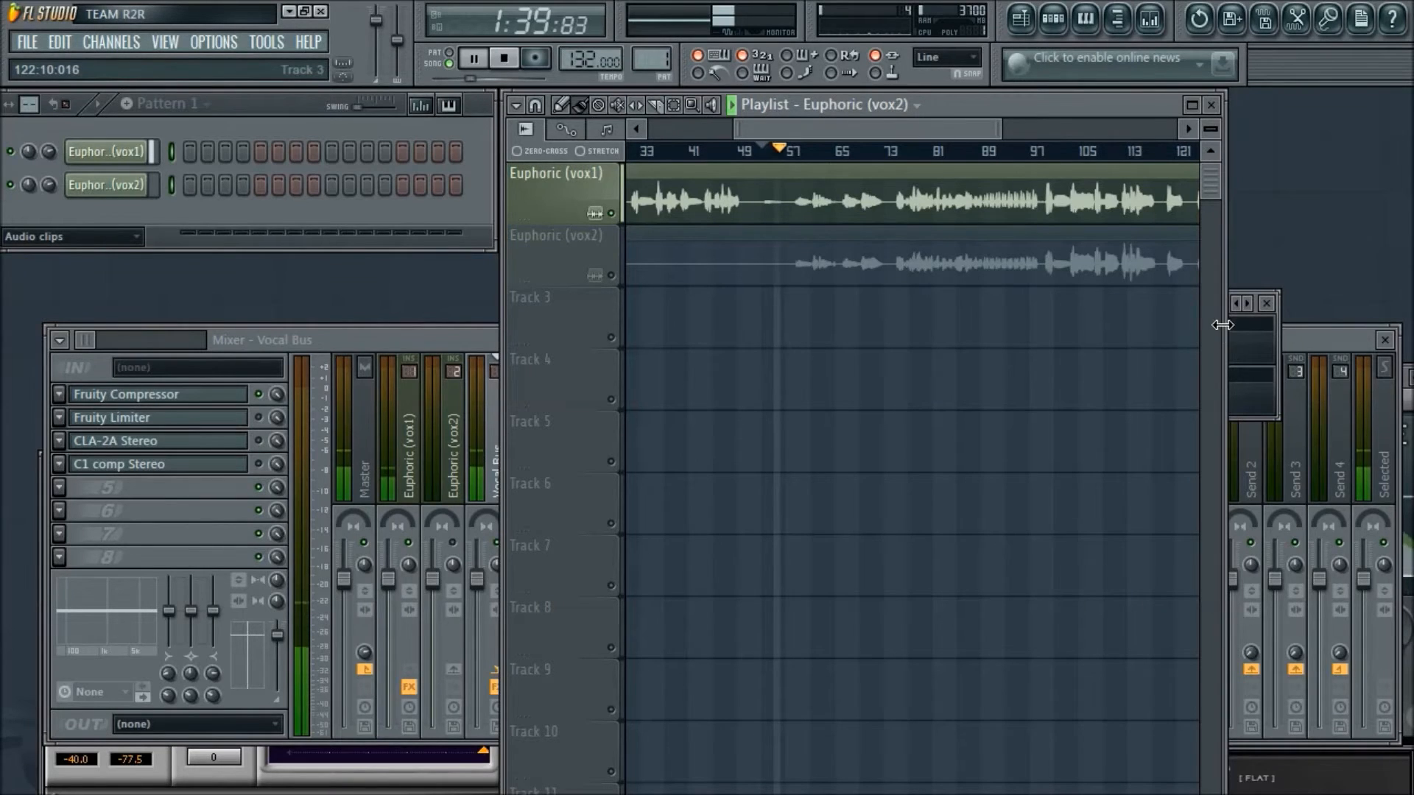
left_click(1249, 326)
left_click_drag(1169, 312, 1218, 324)
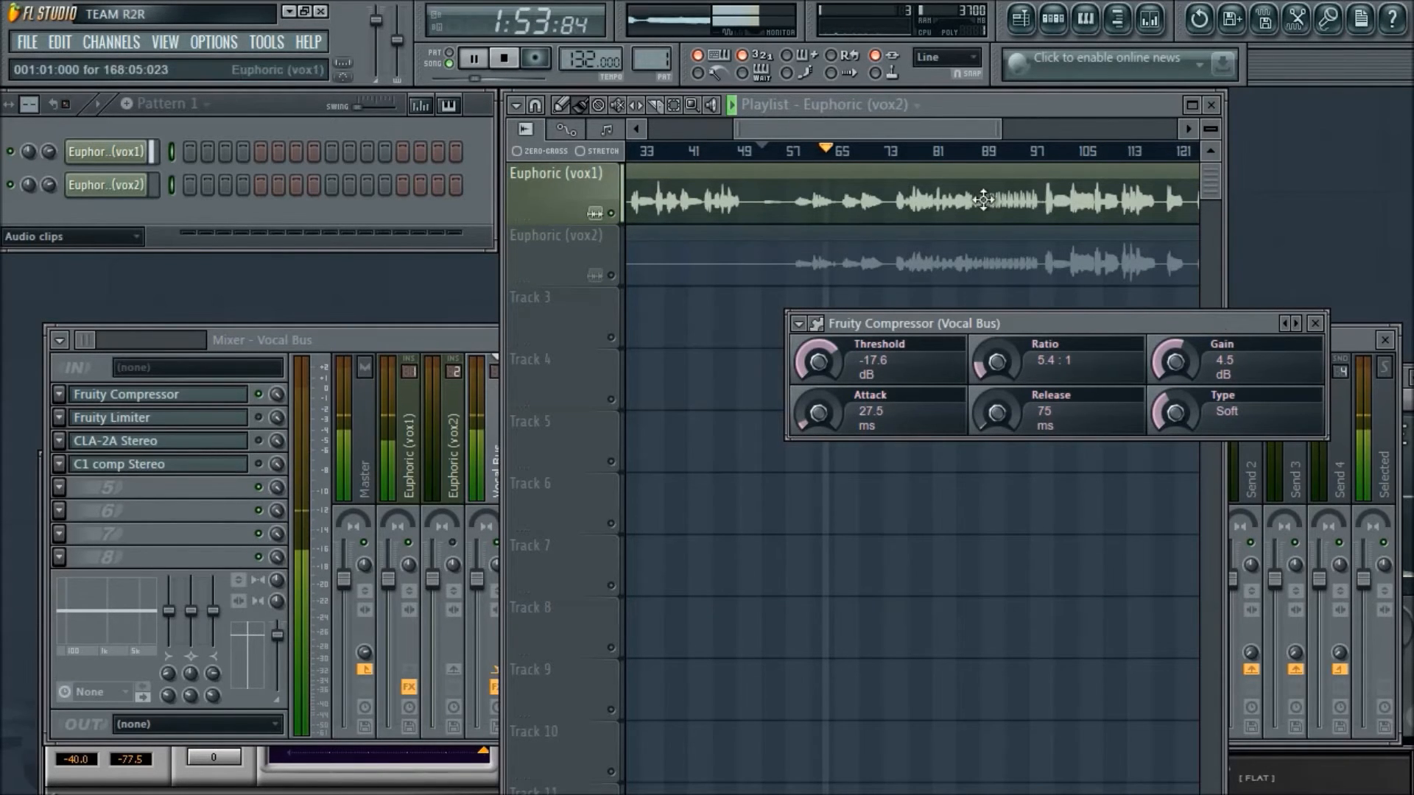
left_click(908, 159)
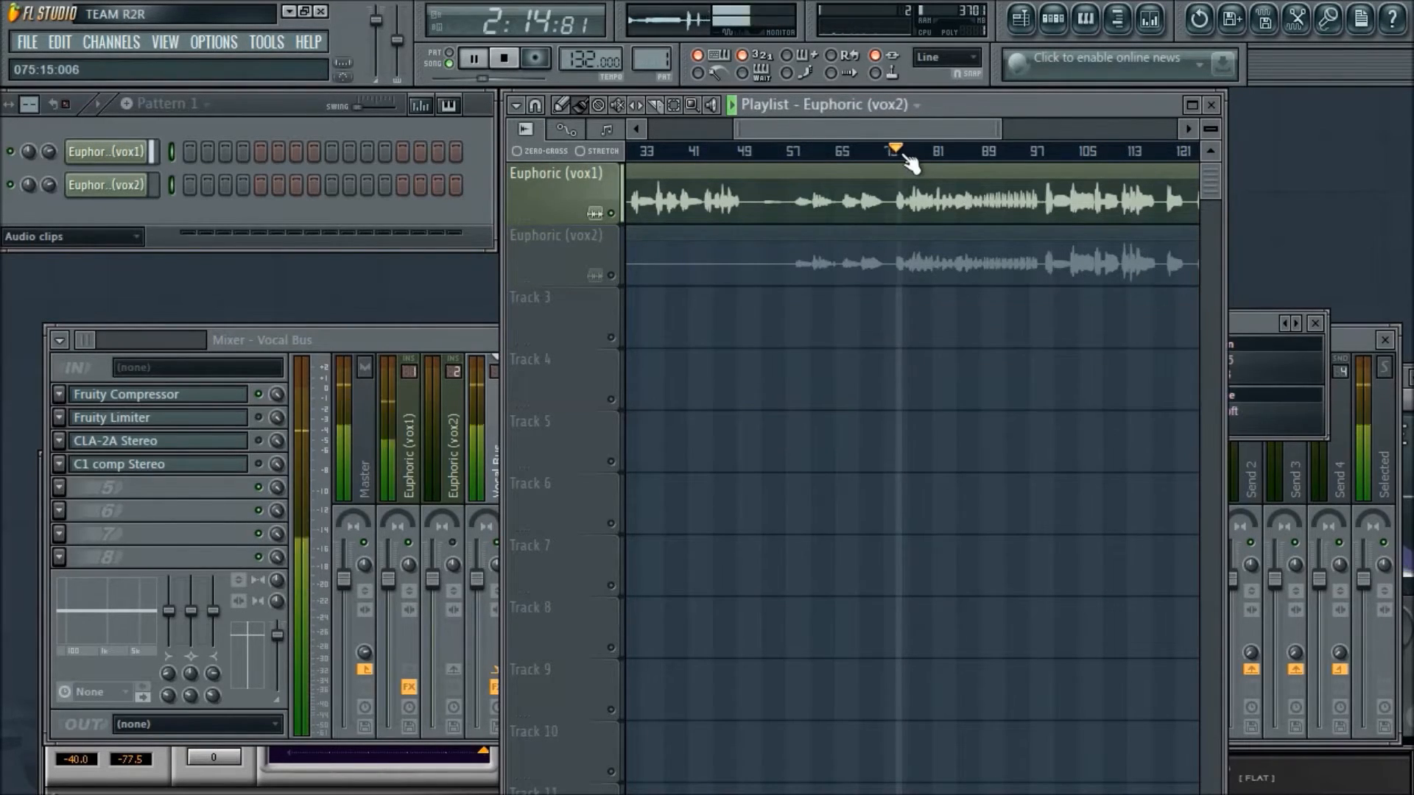
left_click(1258, 317)
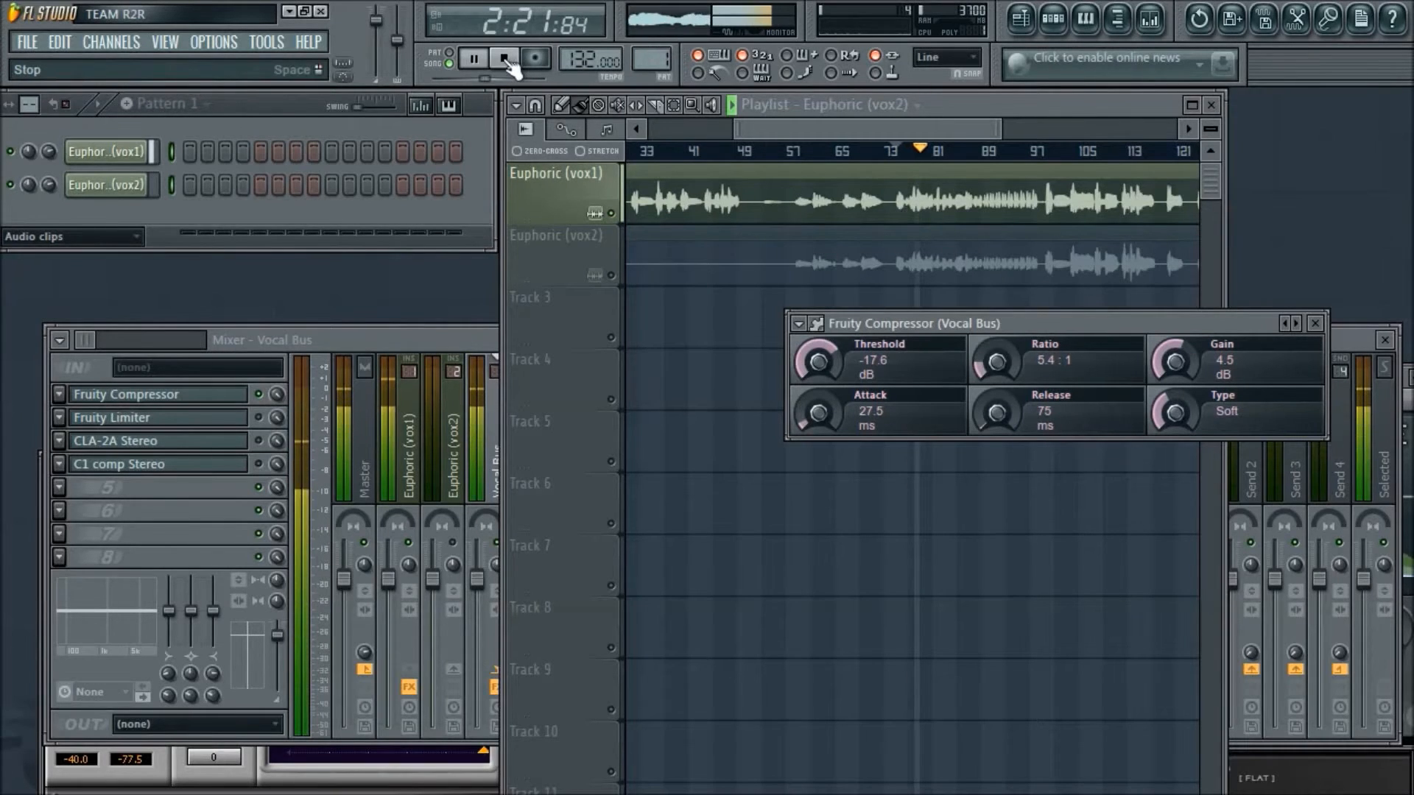
left_click(505, 60)
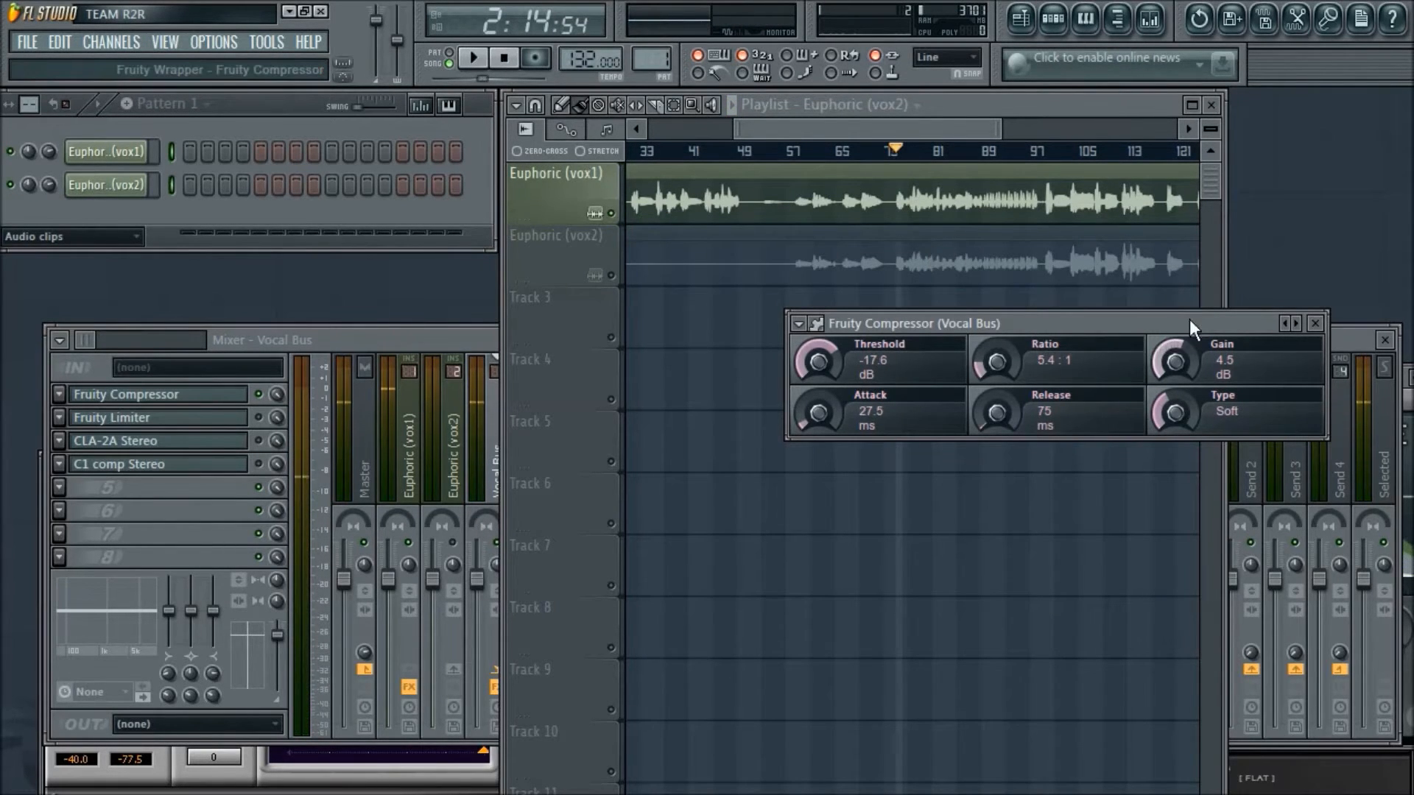
- Move the Fruity Compressor aside and place the Vocal Bus's Fruity Limiter window next to it
left_click_drag(1190, 320, 825, 186)
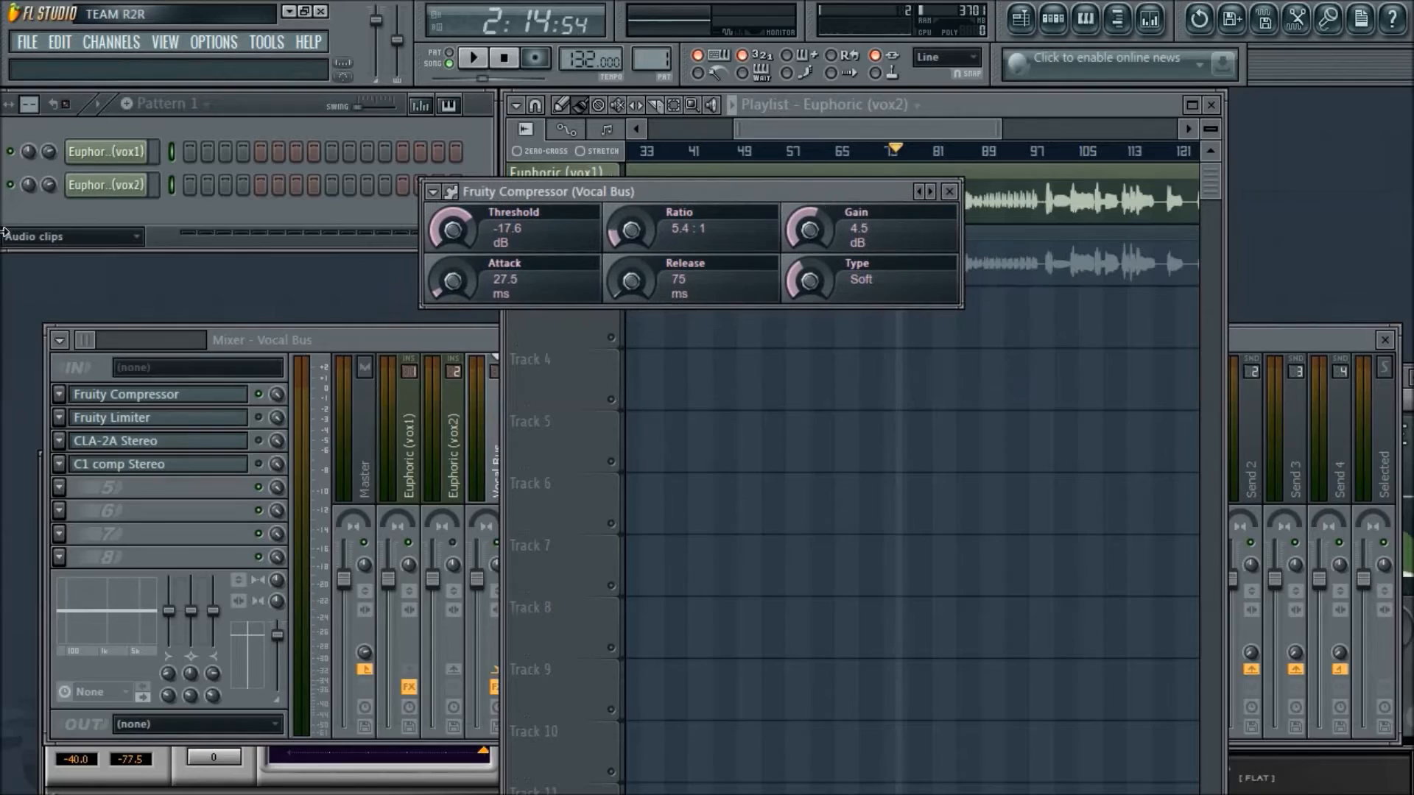
key("alt+Tab")
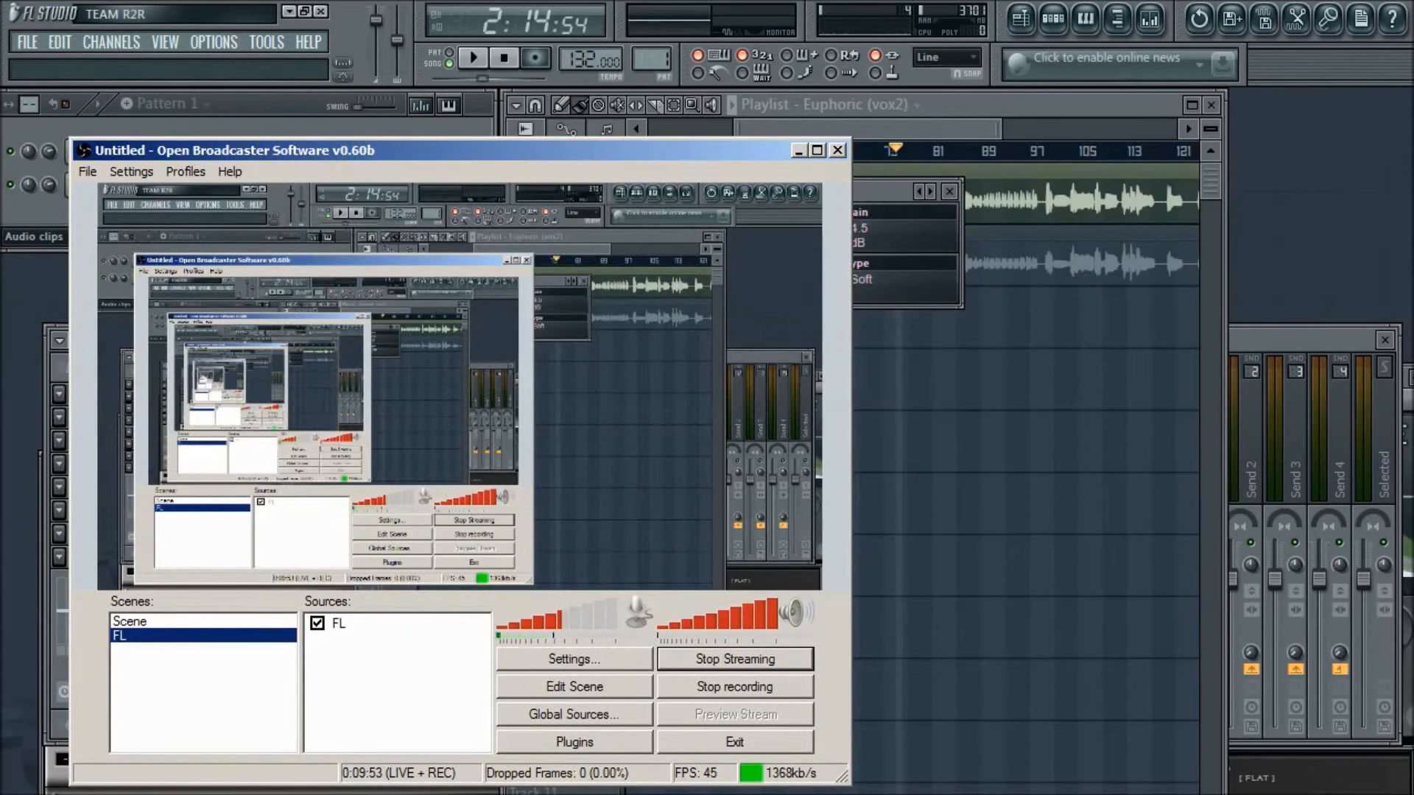
left_click(797, 150)
left_click_drag(836, 193, 452, 193)
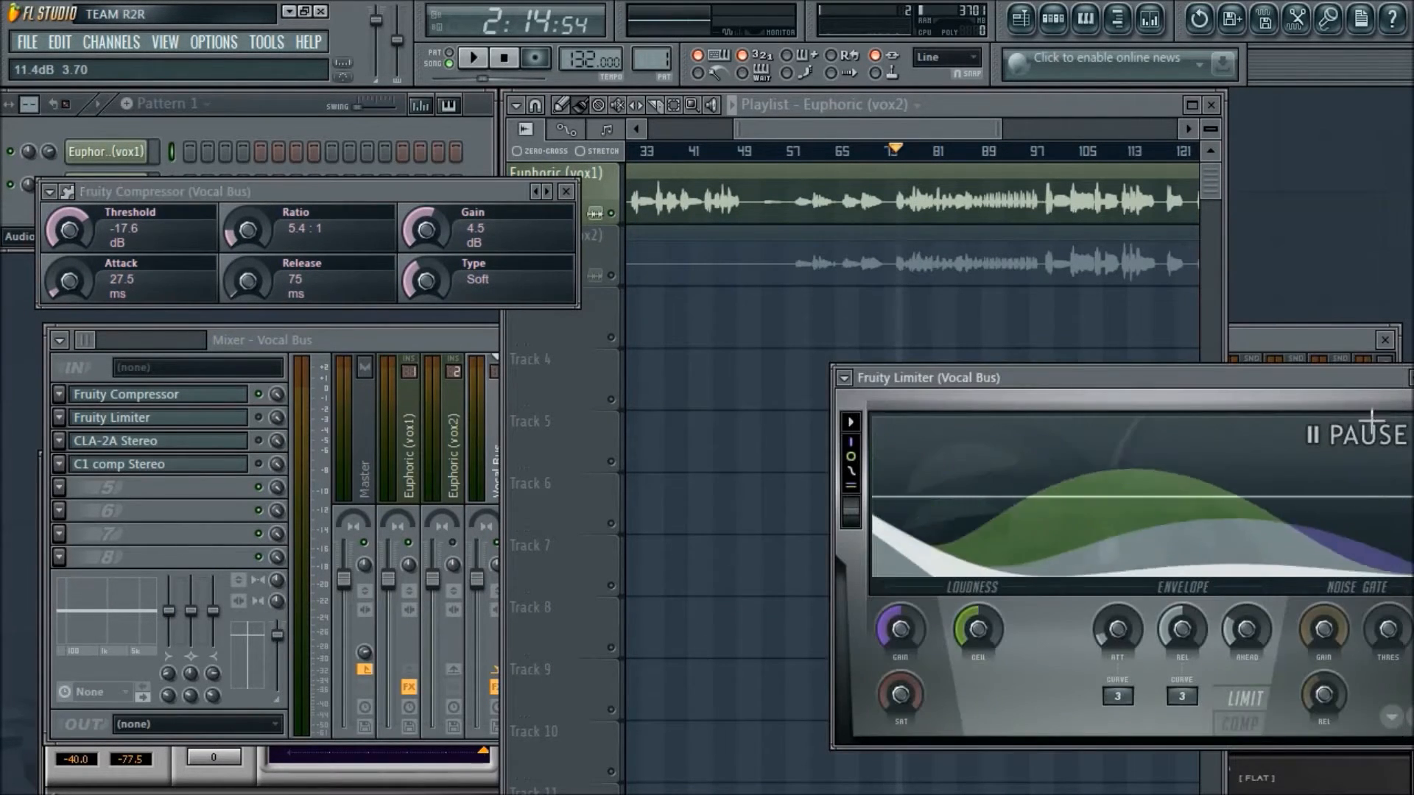
left_click_drag(1341, 386, 1189, 235)
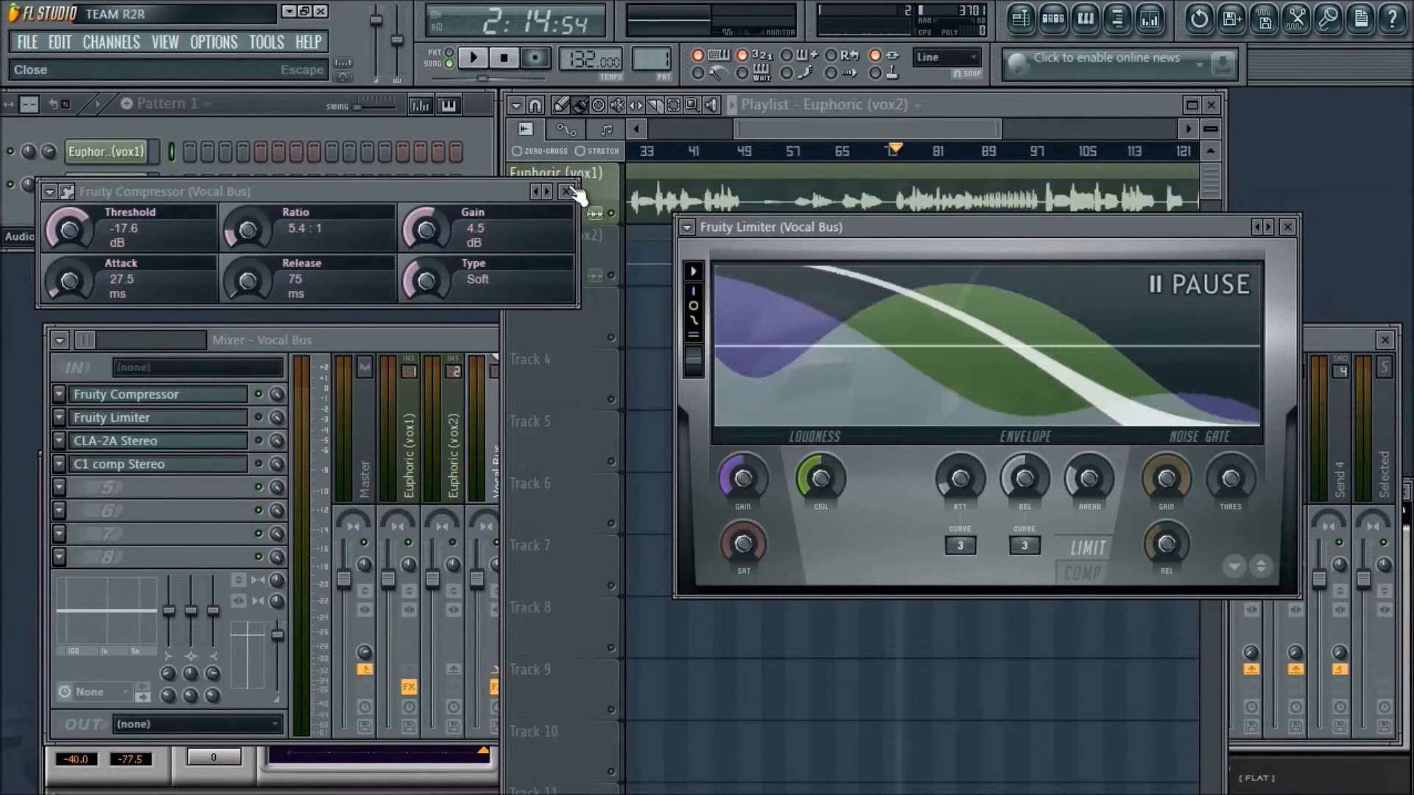
left_click_drag(1014, 224, 982, 220)
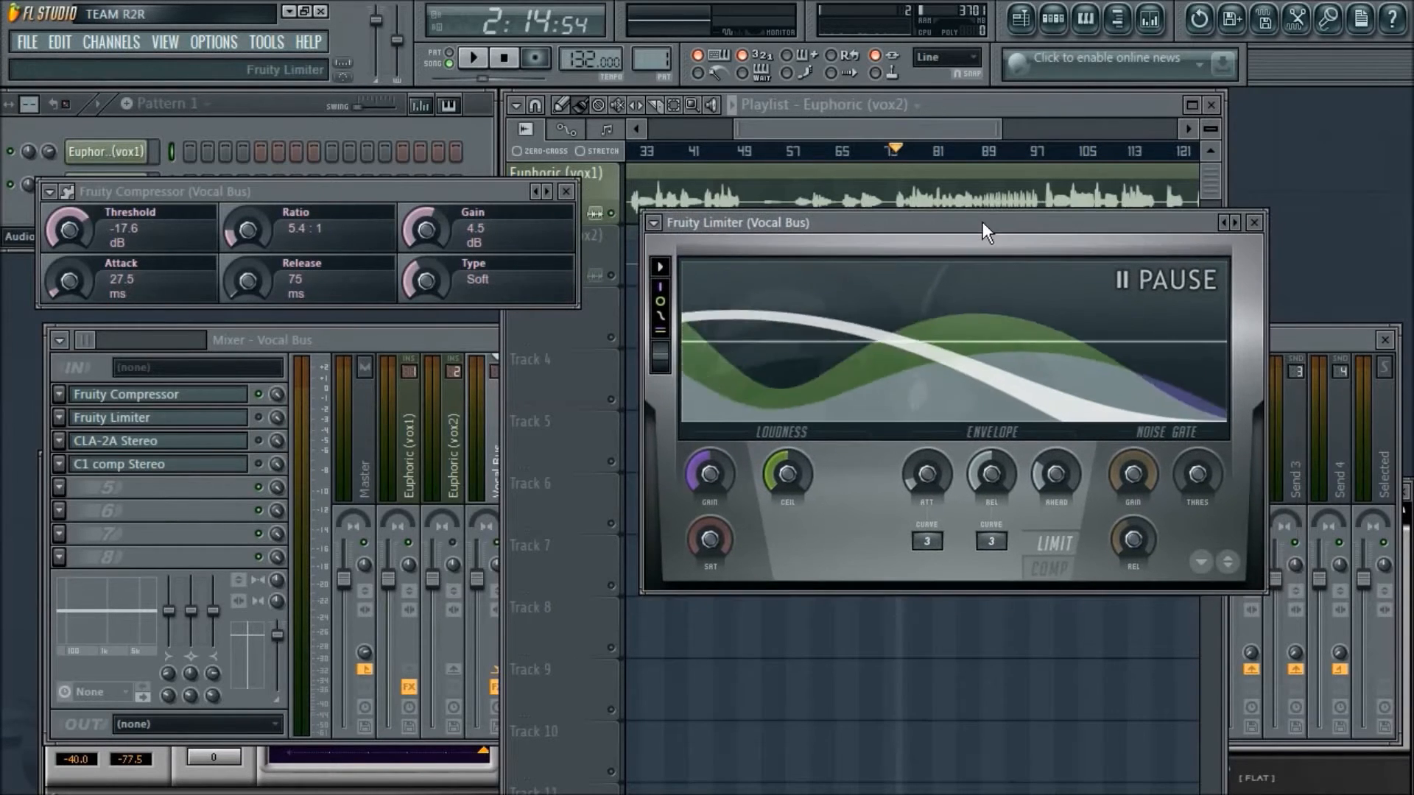
- Close the Fruity Compressor window, enable the Fruity Limiter on the Vocal Bus and switch it to COMP mode during playback
left_click(565, 191)
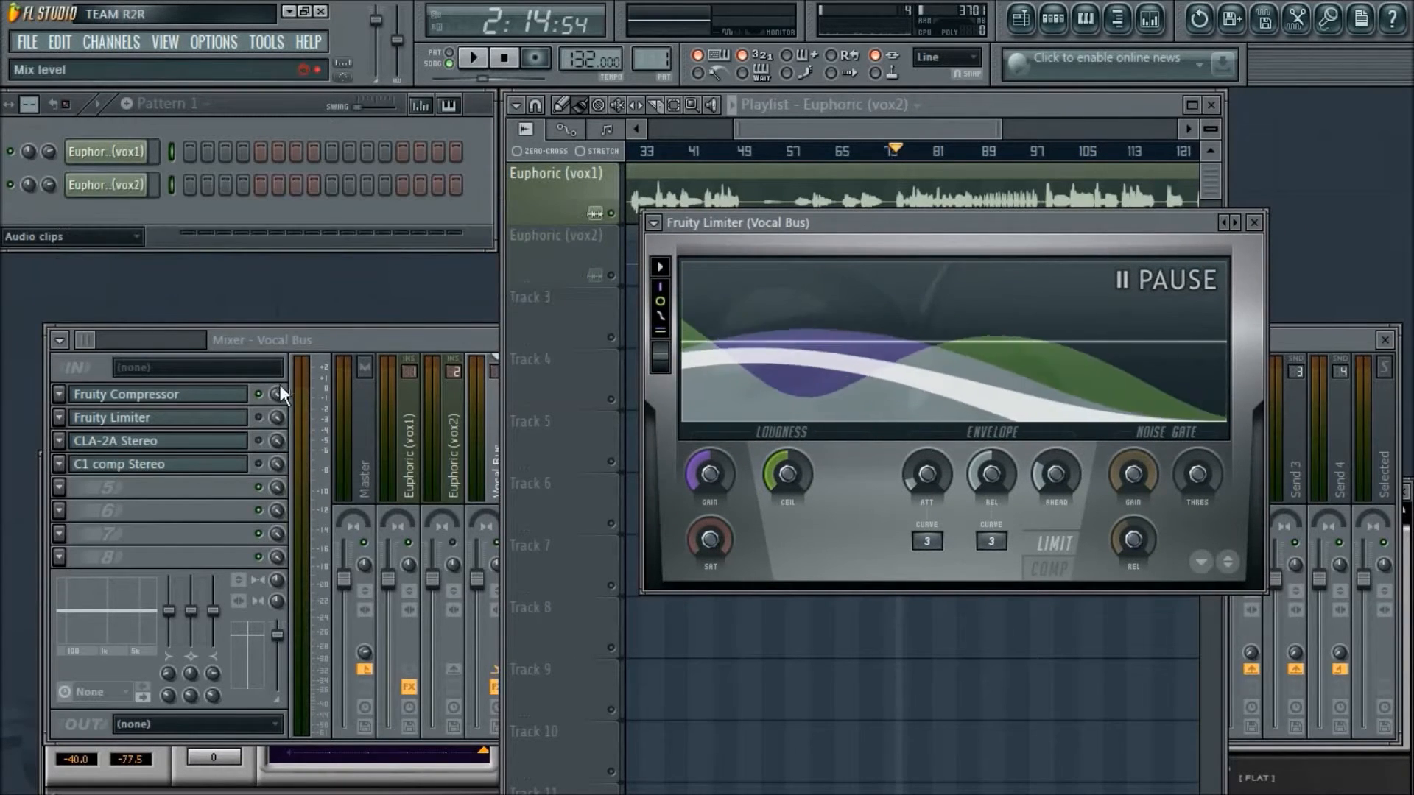
left_click(263, 418)
left_click_drag(908, 224, 684, 191)
key("space")
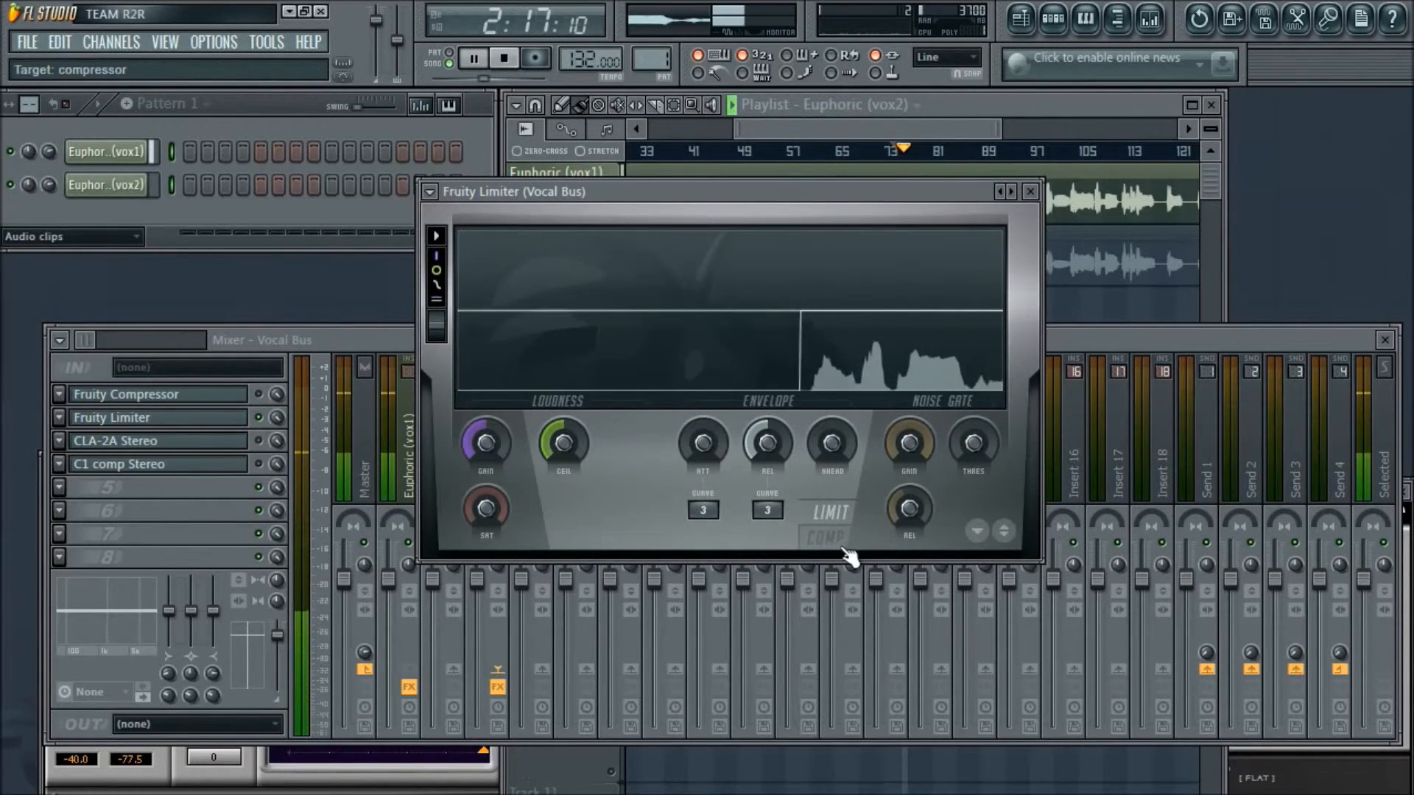
left_click(834, 551)
left_click_drag(744, 220, 656, 307)
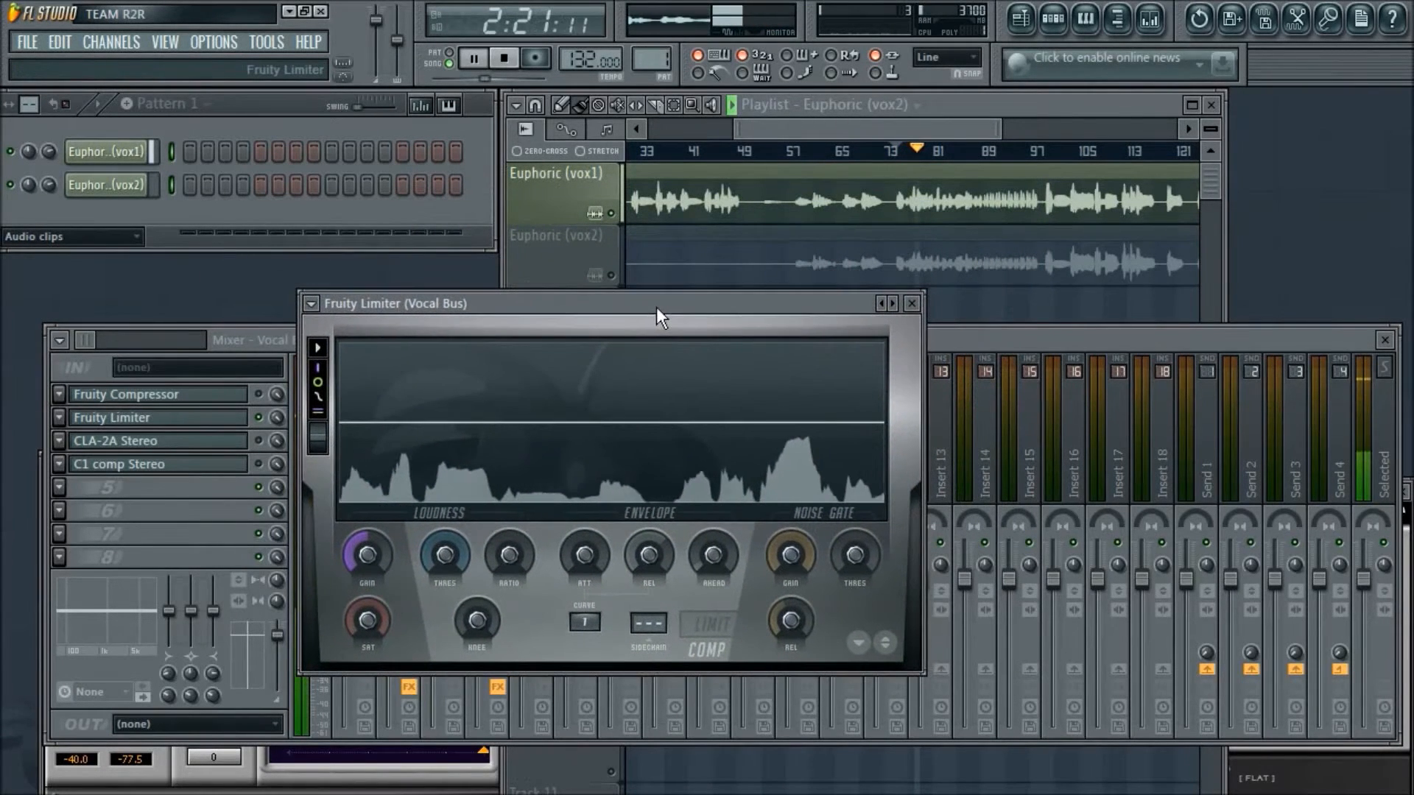
- Set the Fruity Limiter's compression threshold to -17.4 dB, ratio to 5.3:1 and knee to 14% while the vocal plays
left_click_drag(447, 554, 446, 610)
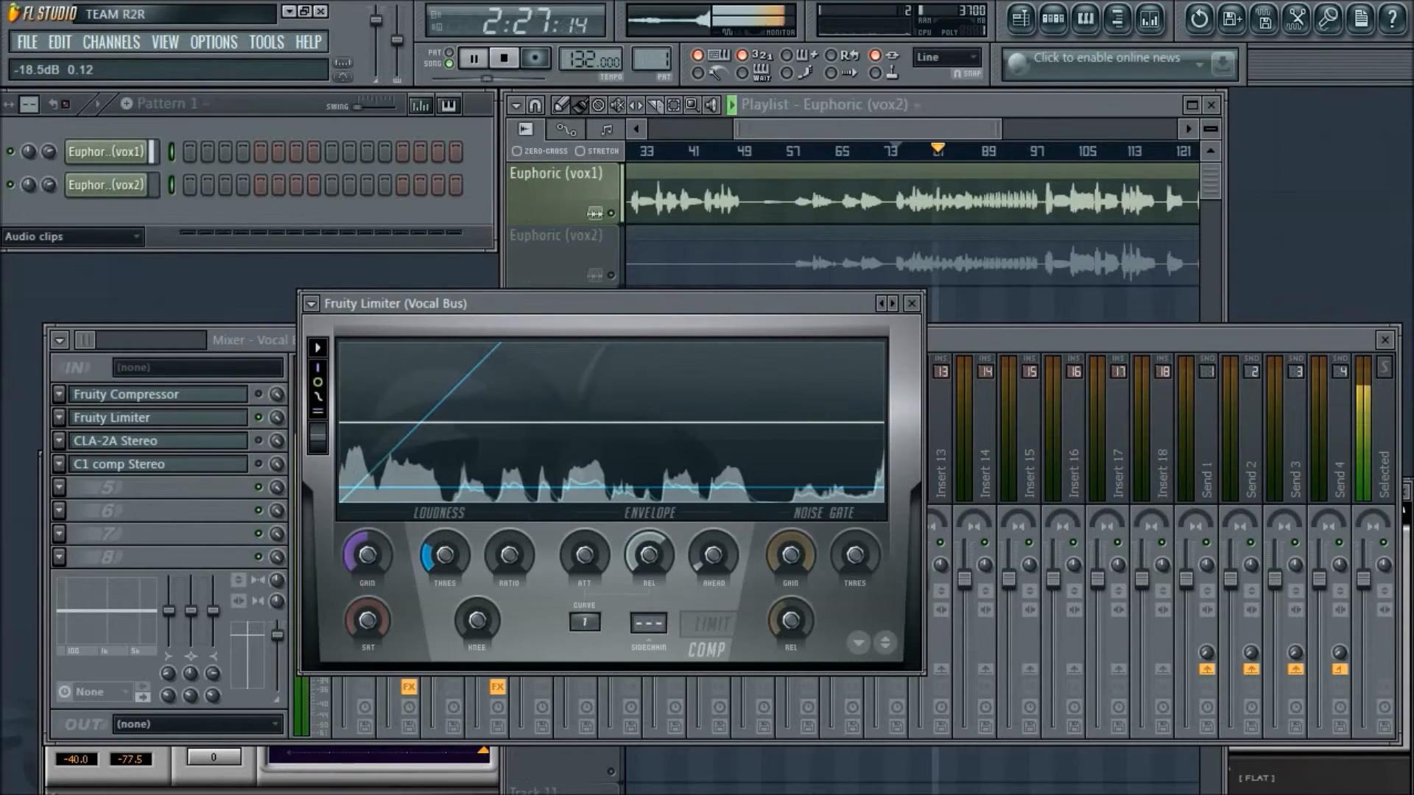
left_click_drag(446, 555, 445, 552)
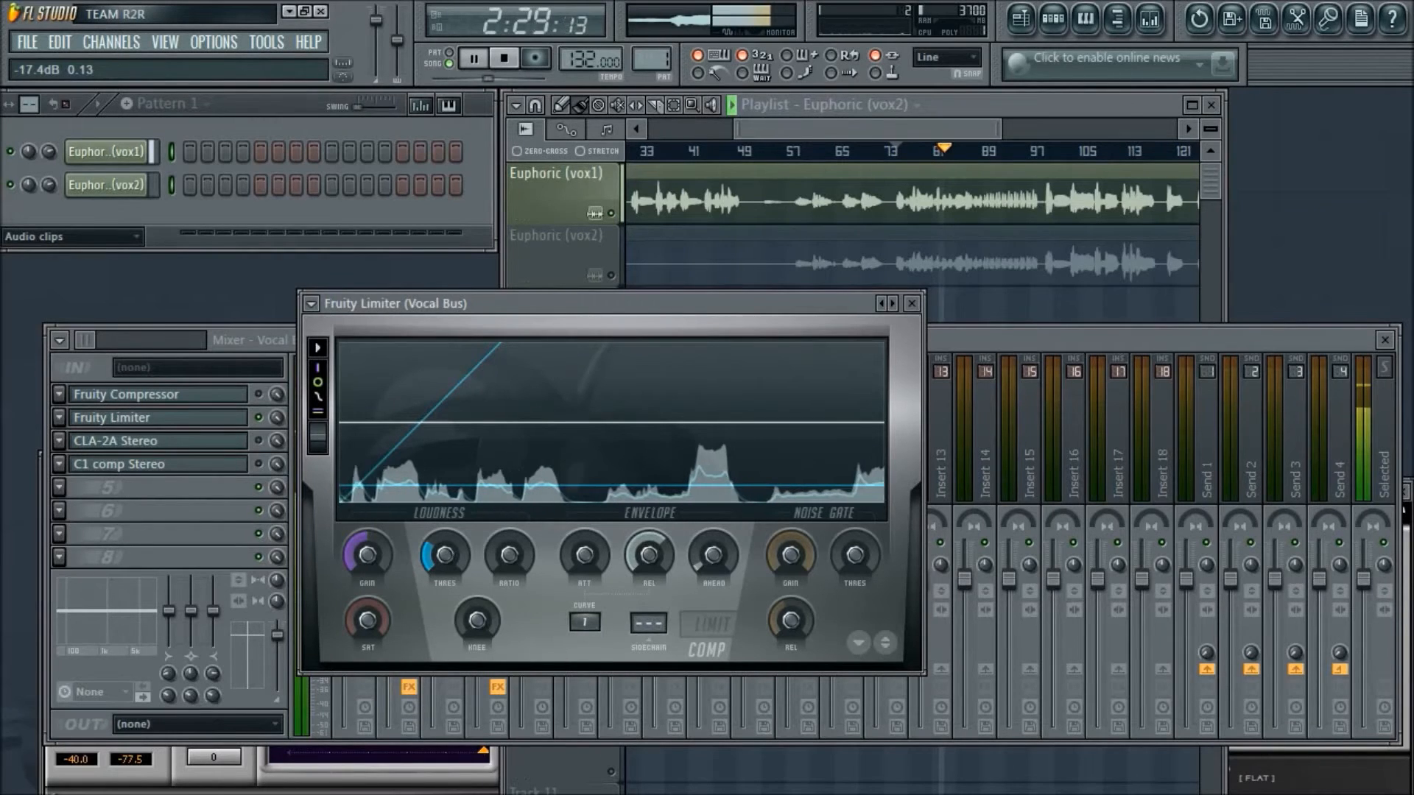
left_click_drag(509, 555, 509, 521)
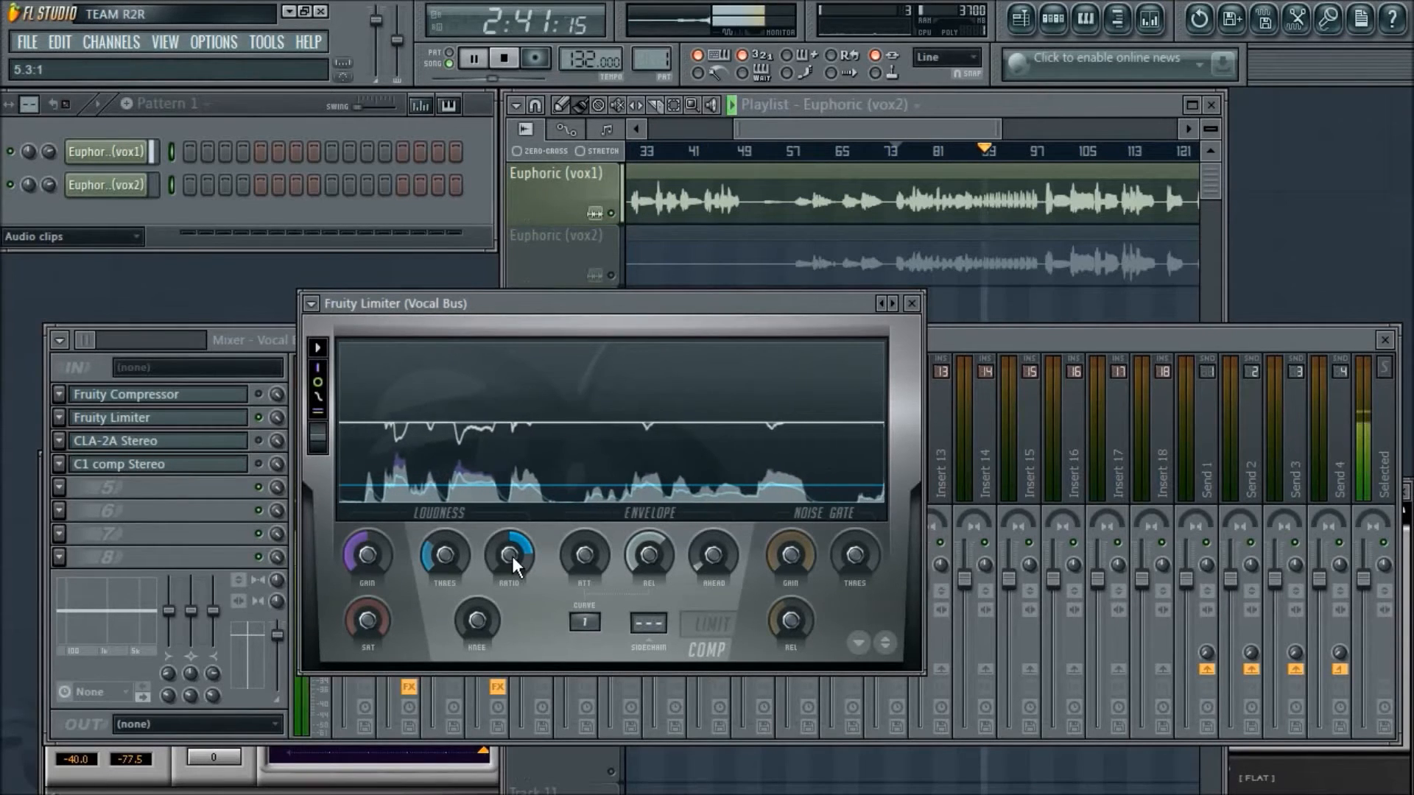
left_click_drag(484, 616, 485, 616)
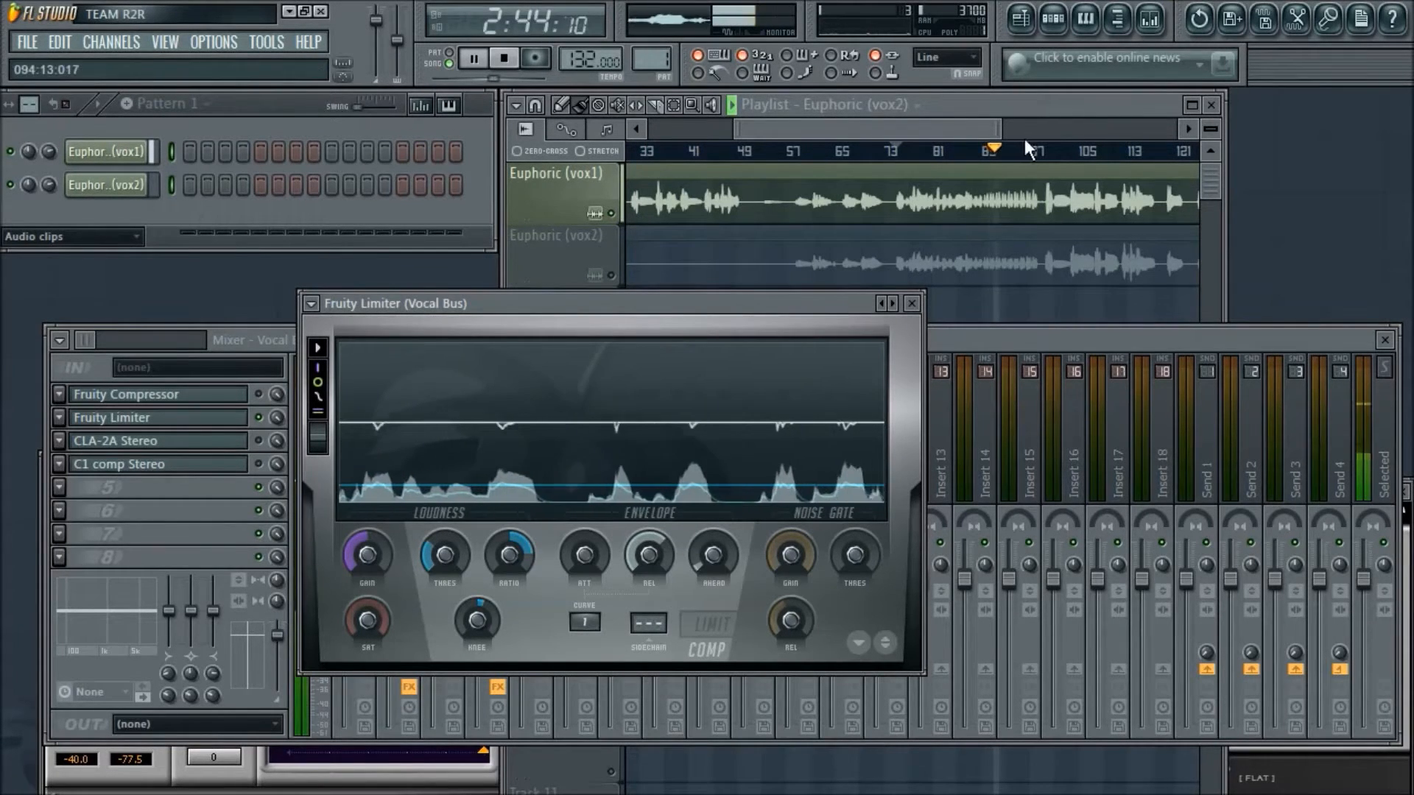
- Play the vocal from about bar 97 with the Fruity Limiter in front to examine its gain reduction
left_click(1038, 149)
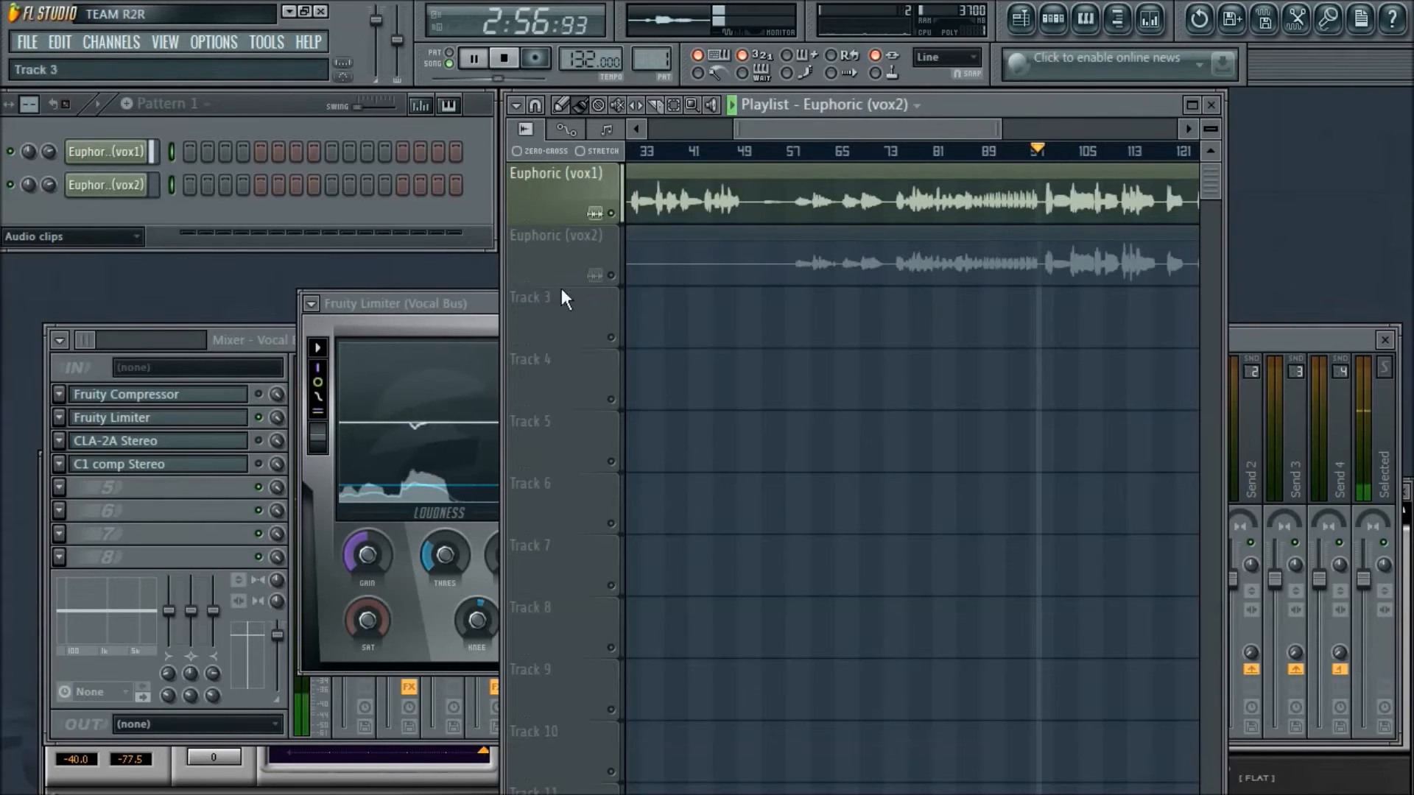
left_click(475, 303)
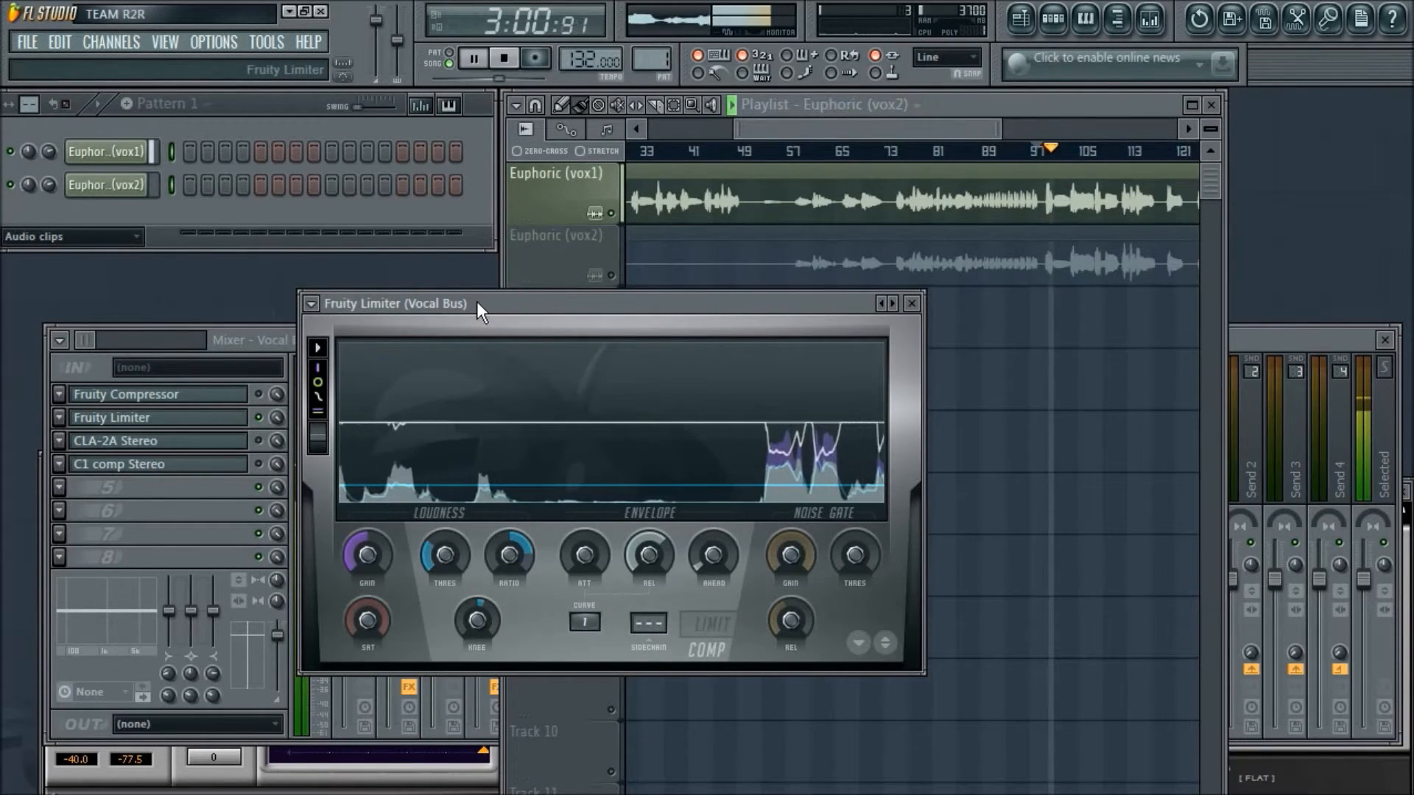
left_click_drag(491, 301, 479, 290)
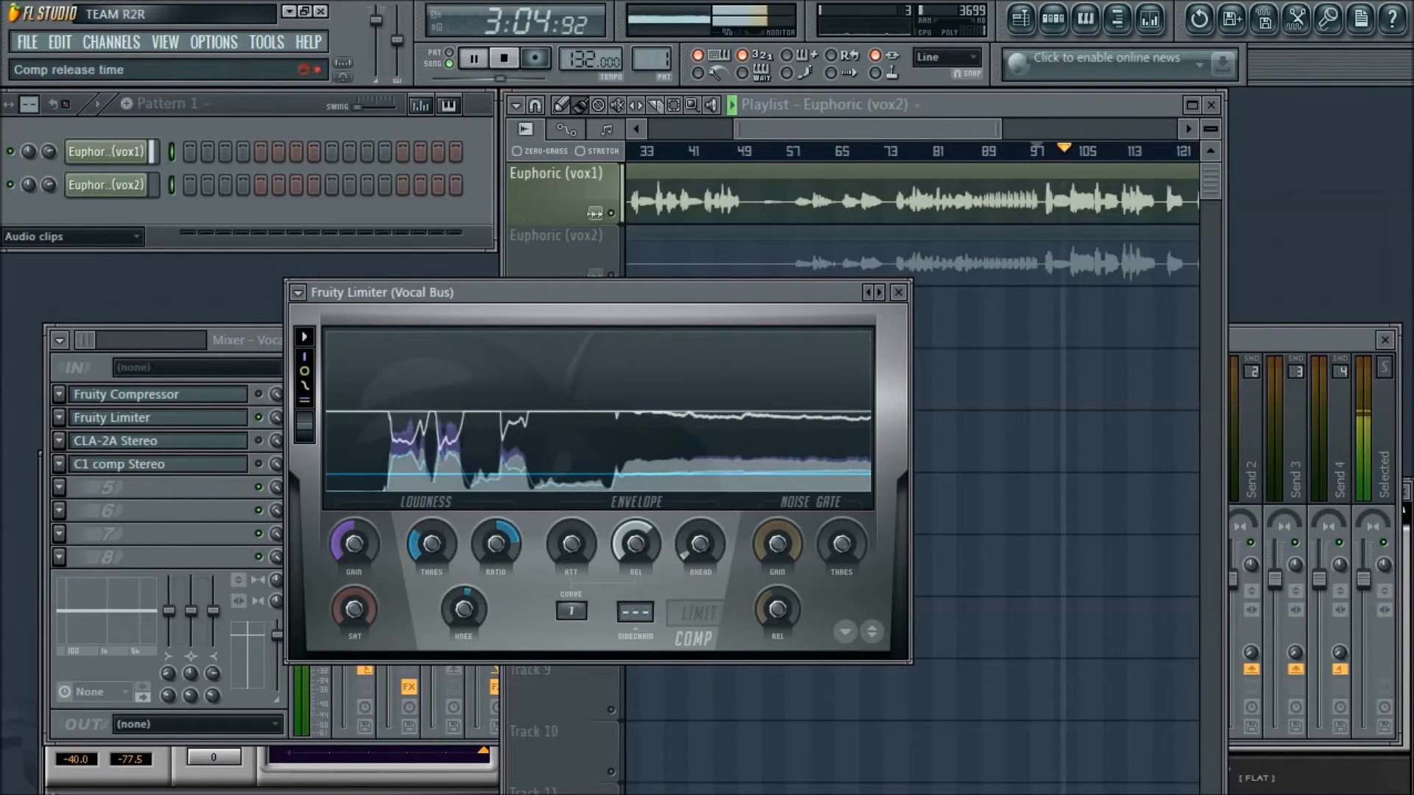
- Raise the Fruity Limiter's attack, adjust its release and set the compression threshold to -18.9 dB during playback, ending with playback stopped
left_click_drag(572, 543, 571, 513)
left_click_drag(634, 550, 685, 551)
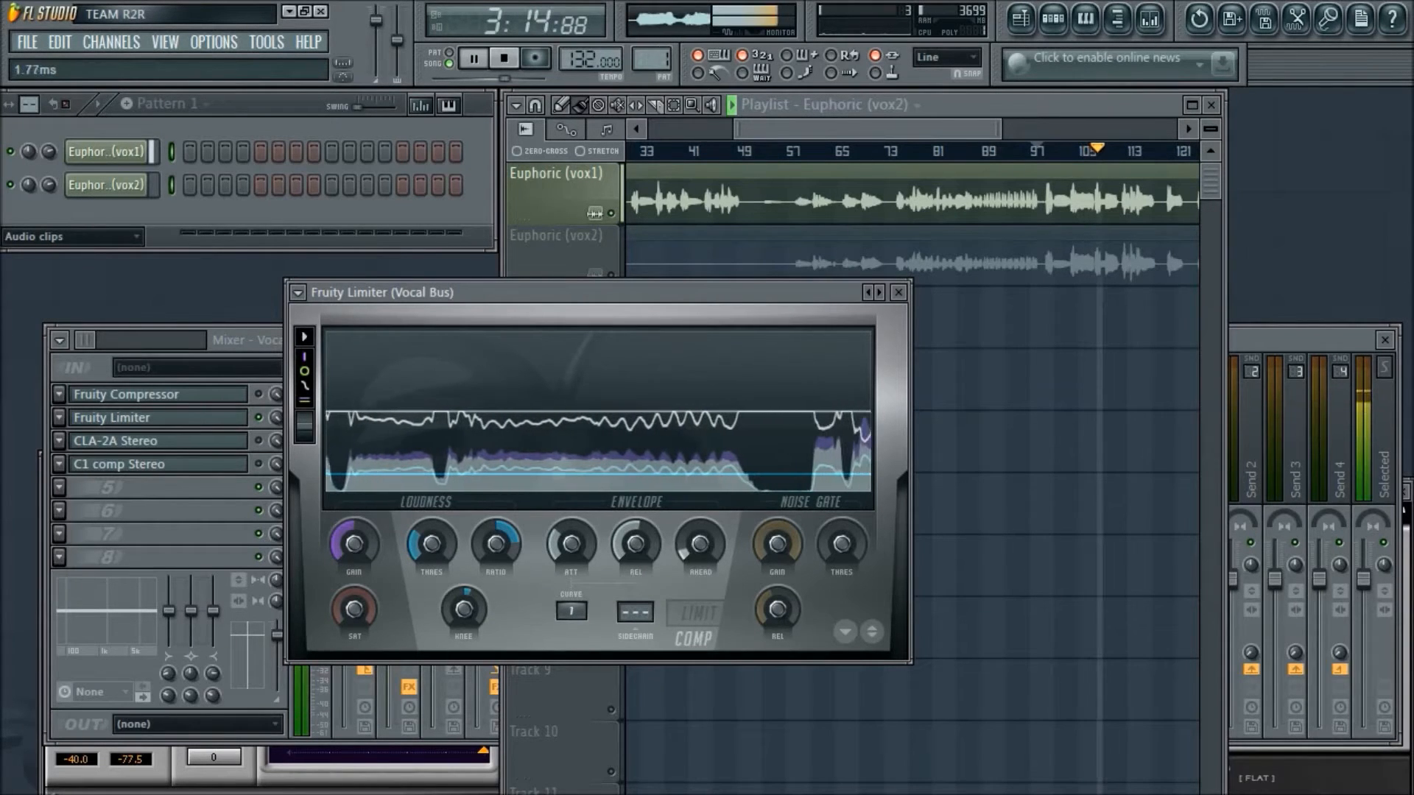
left_click_drag(635, 543, 635, 563)
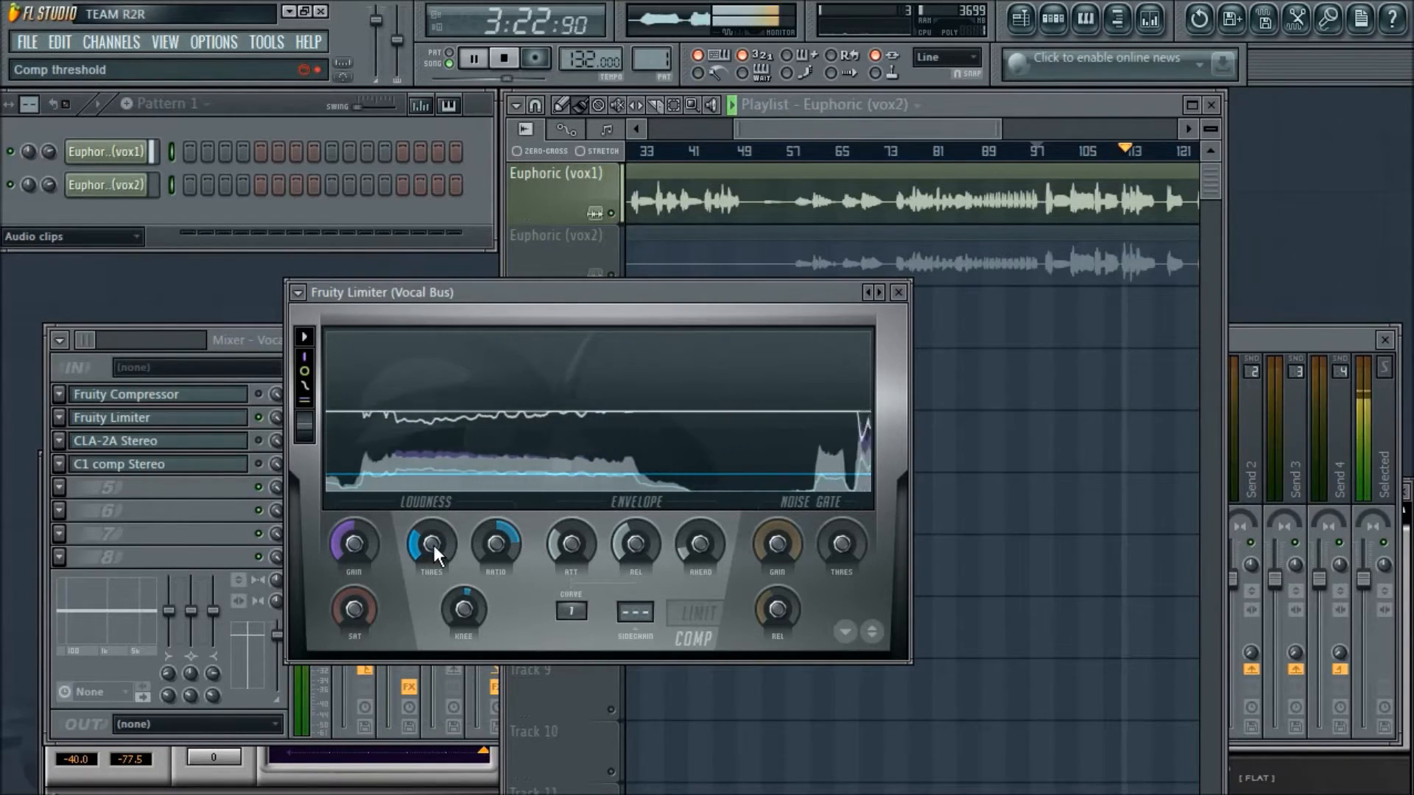
left_click_drag(434, 544, 434, 551)
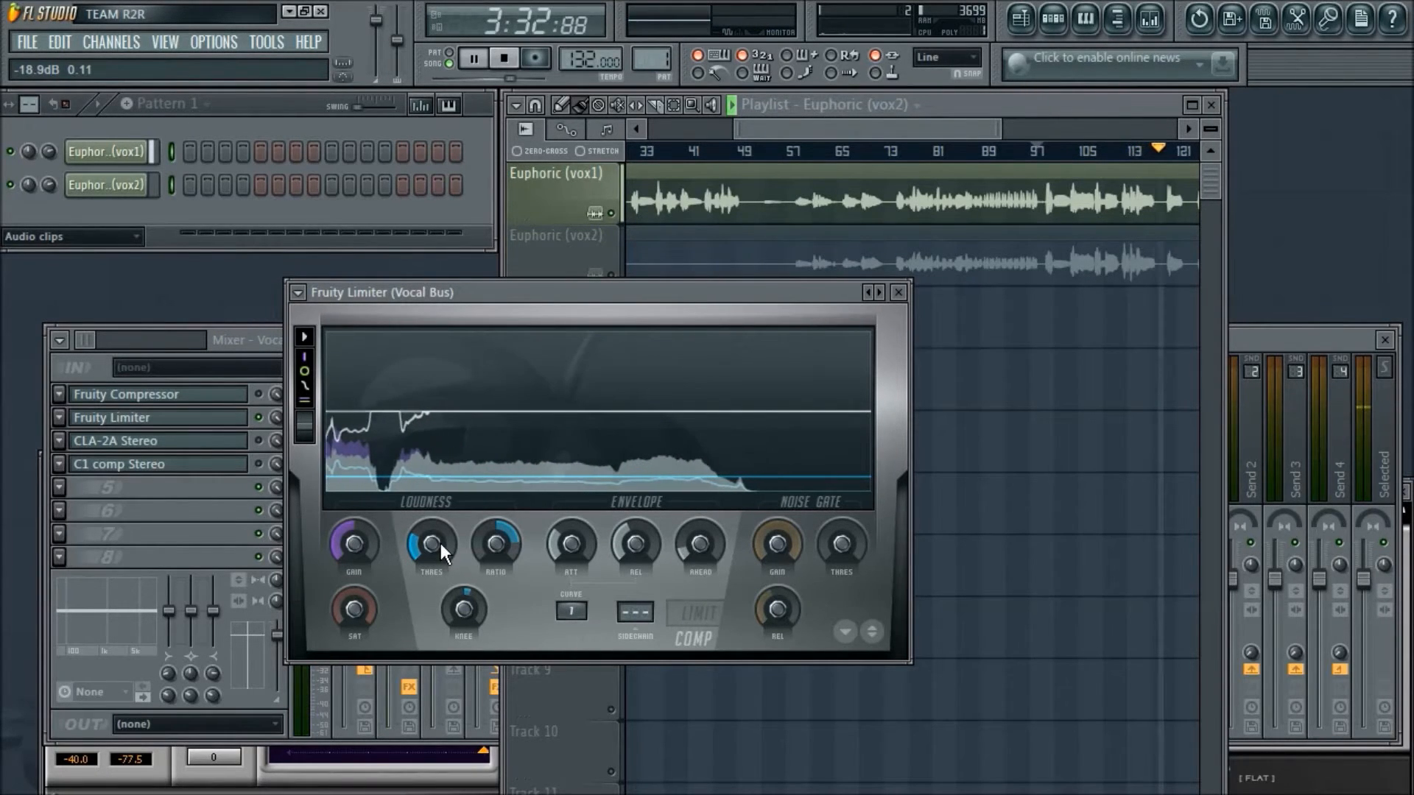
left_click_drag(538, 295, 636, 293)
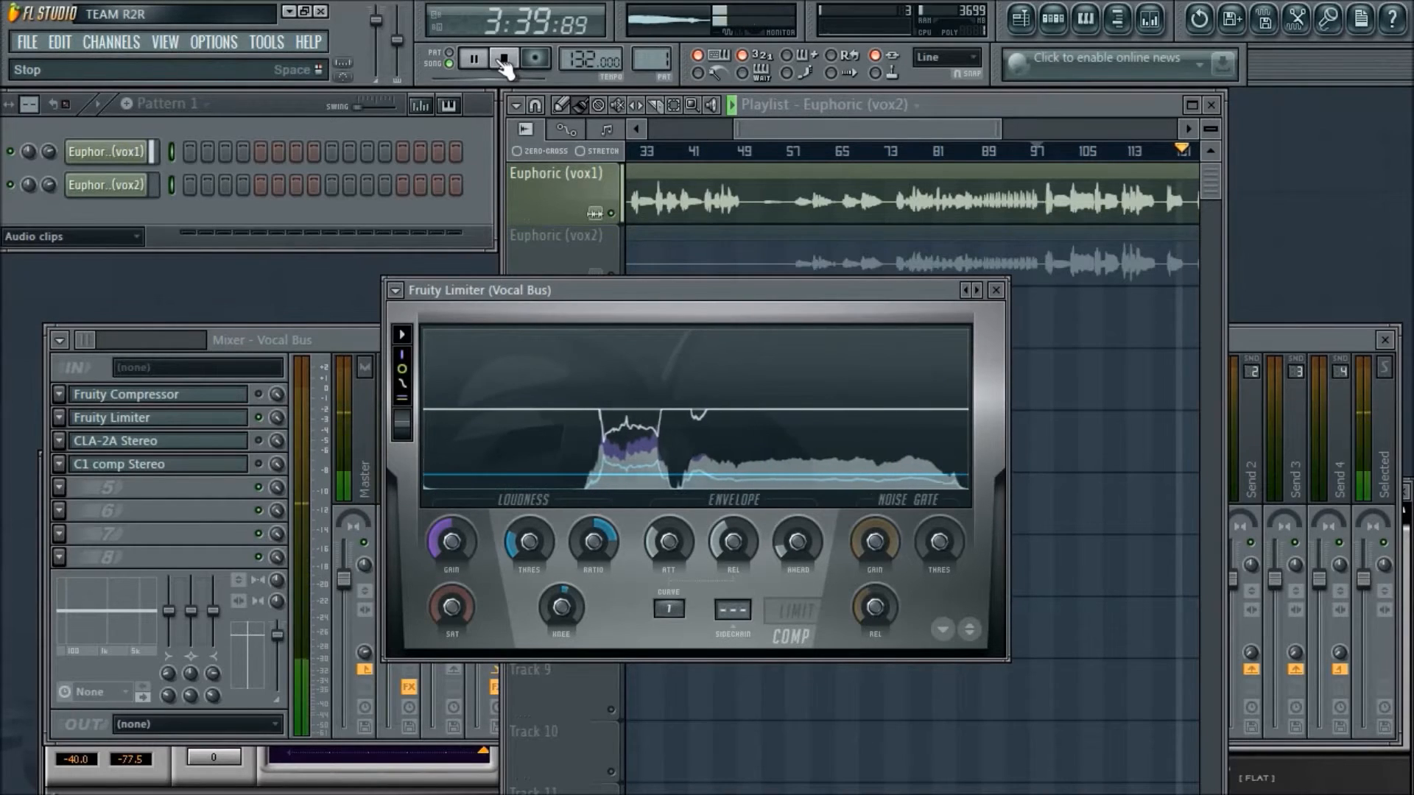
left_click(503, 62)
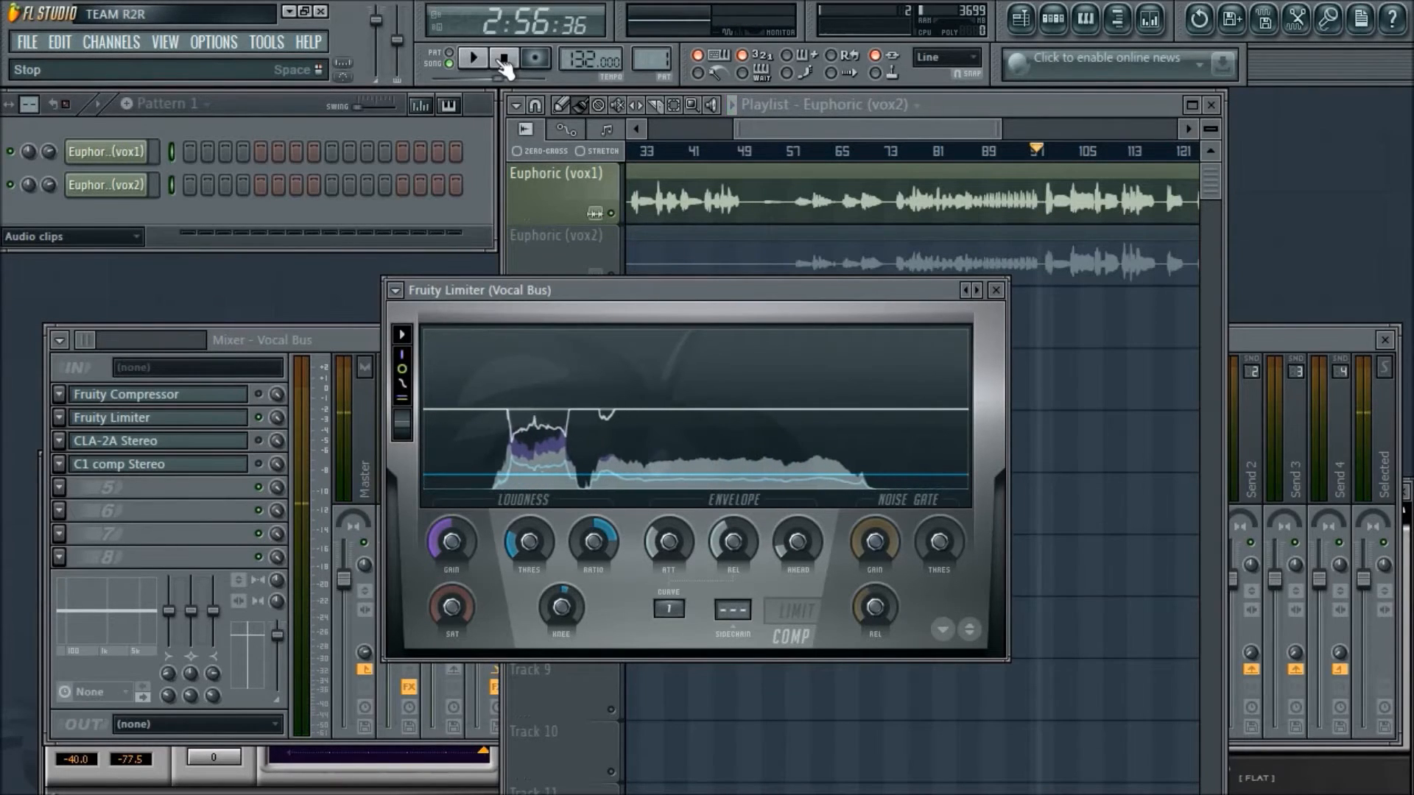
- Replay the vocal from about bar 97 and raise the Fruity Limiter's gain to 4.9 dB, stopping playback when done
left_click_drag(700, 291, 781, 251)
key("space")
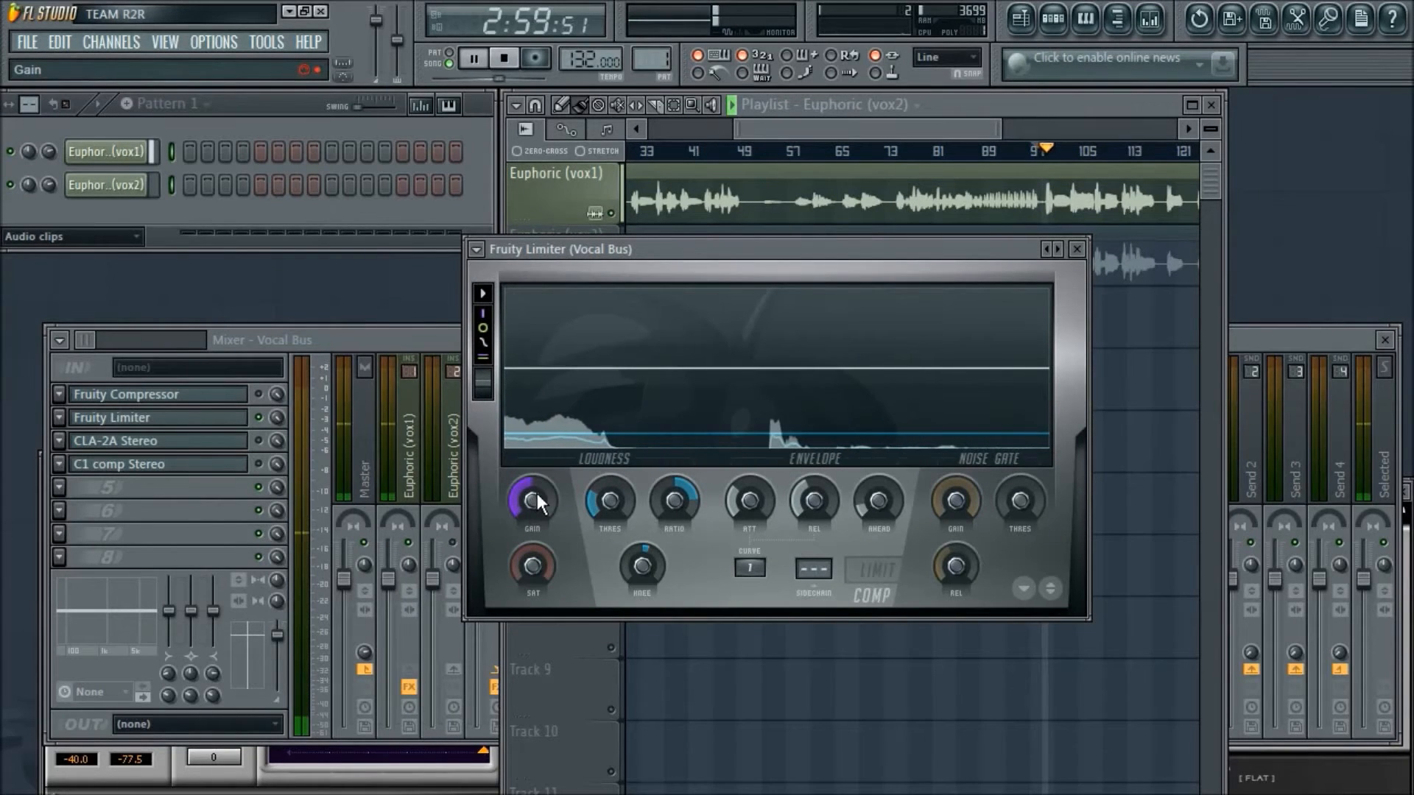
left_click_drag(537, 493, 537, 475)
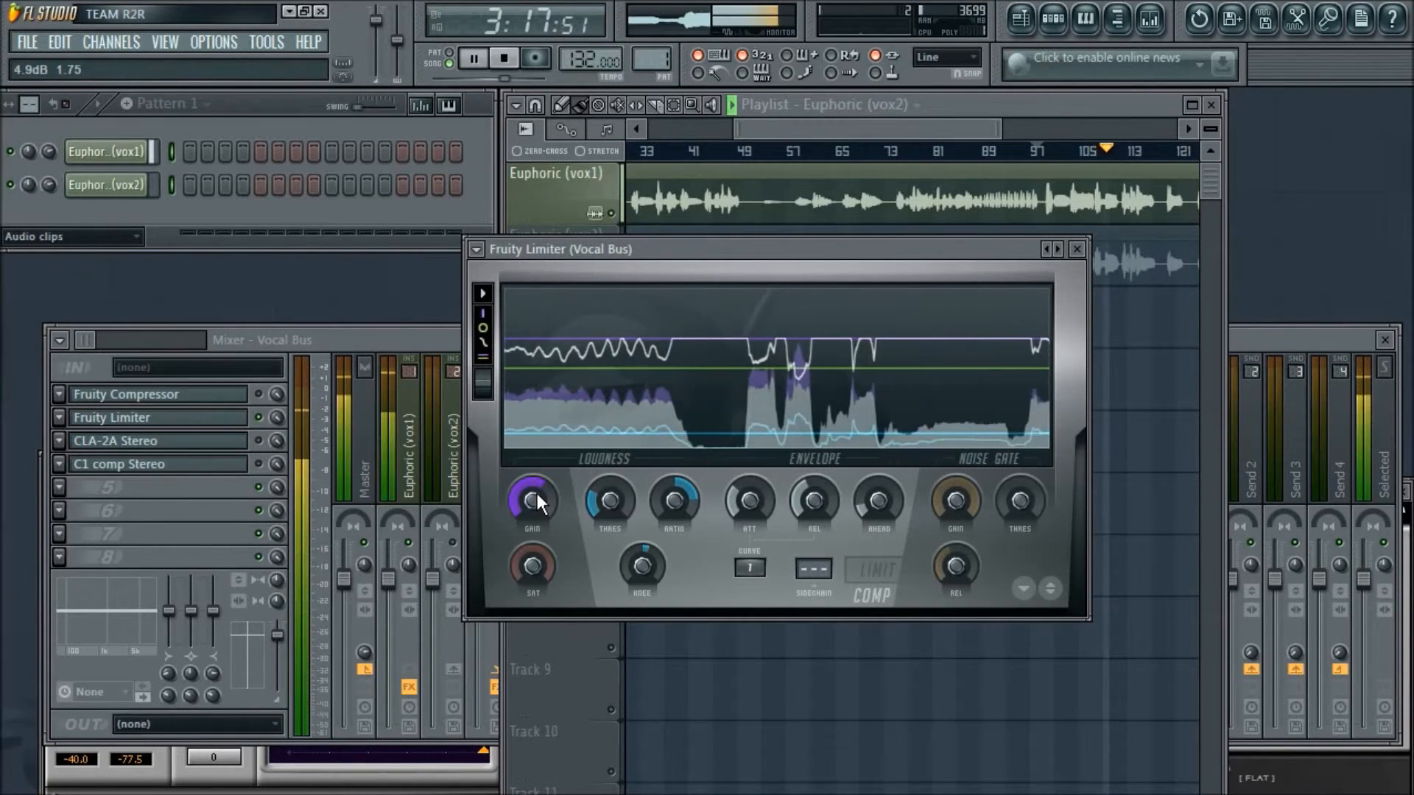
key("space")
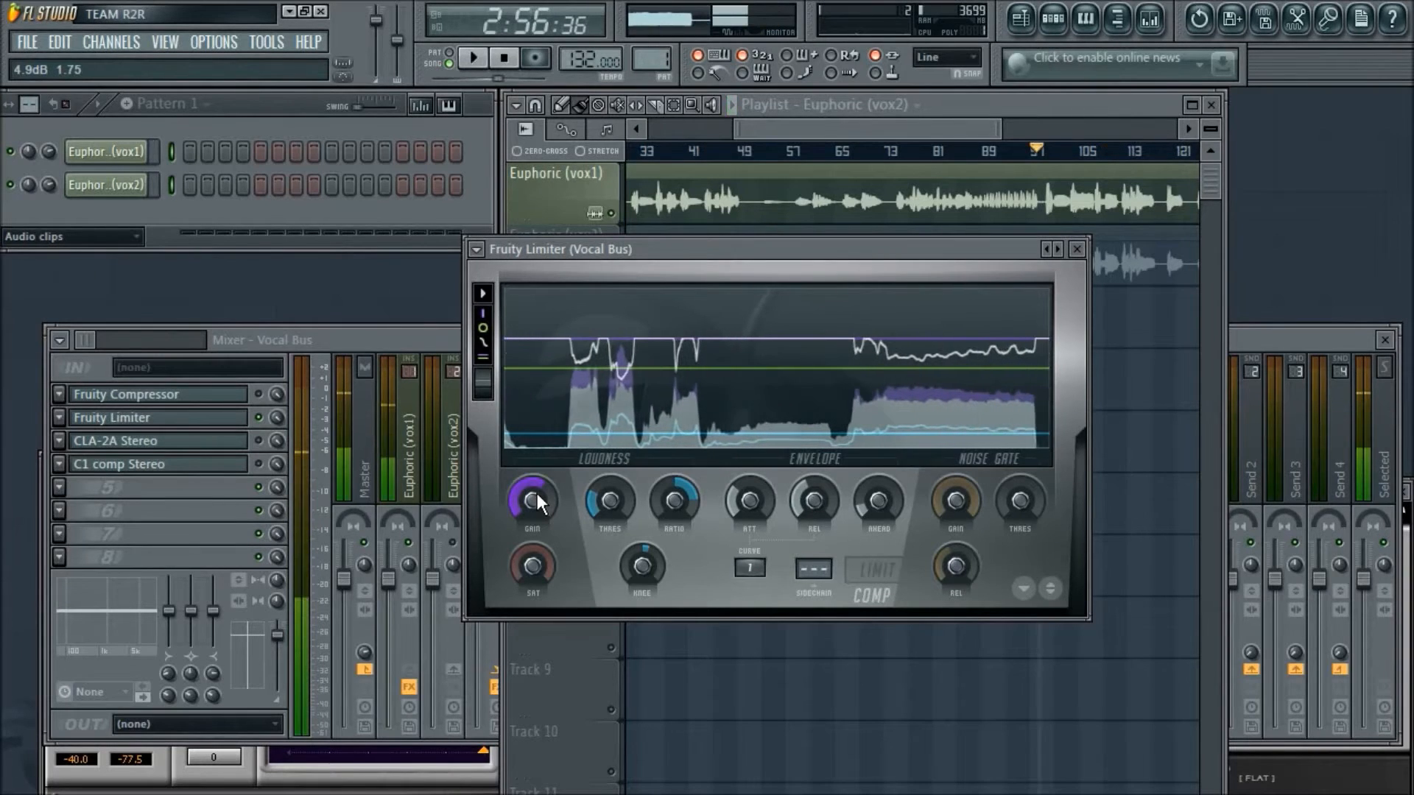
- Switch to Open Broadcaster Software and toggle the microphone's mute on and off again
key("alt+Tab")
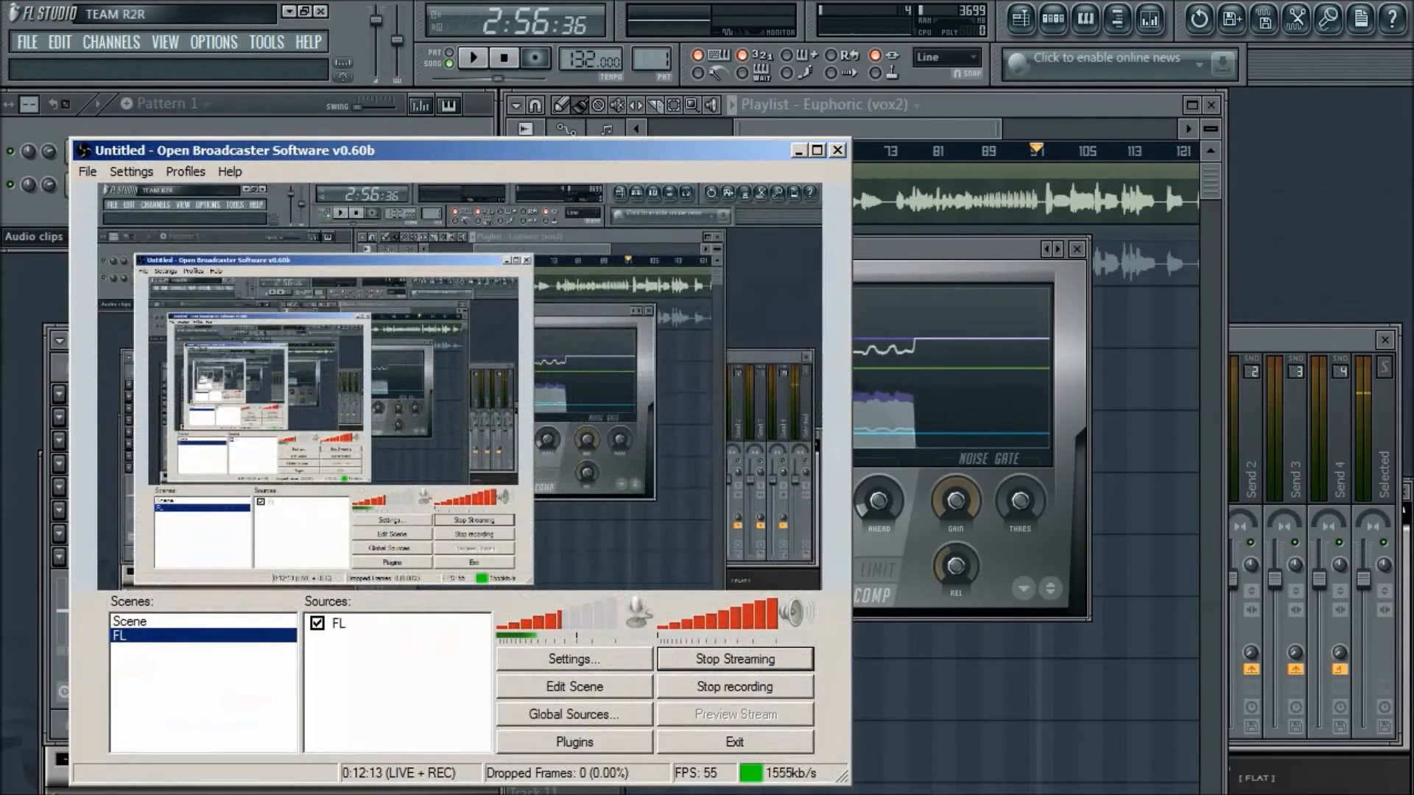
left_click_drag(552, 621, 498, 622)
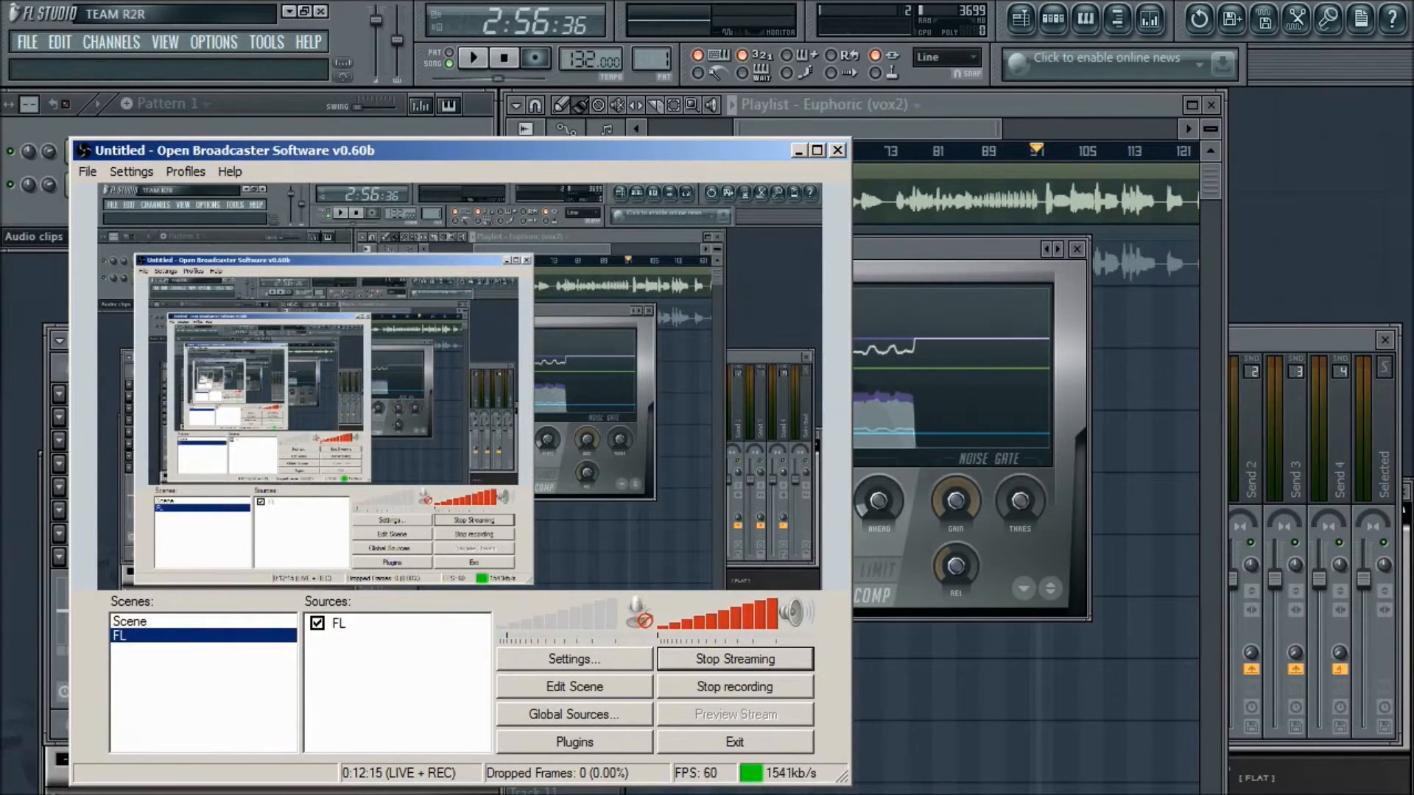
left_click(638, 613)
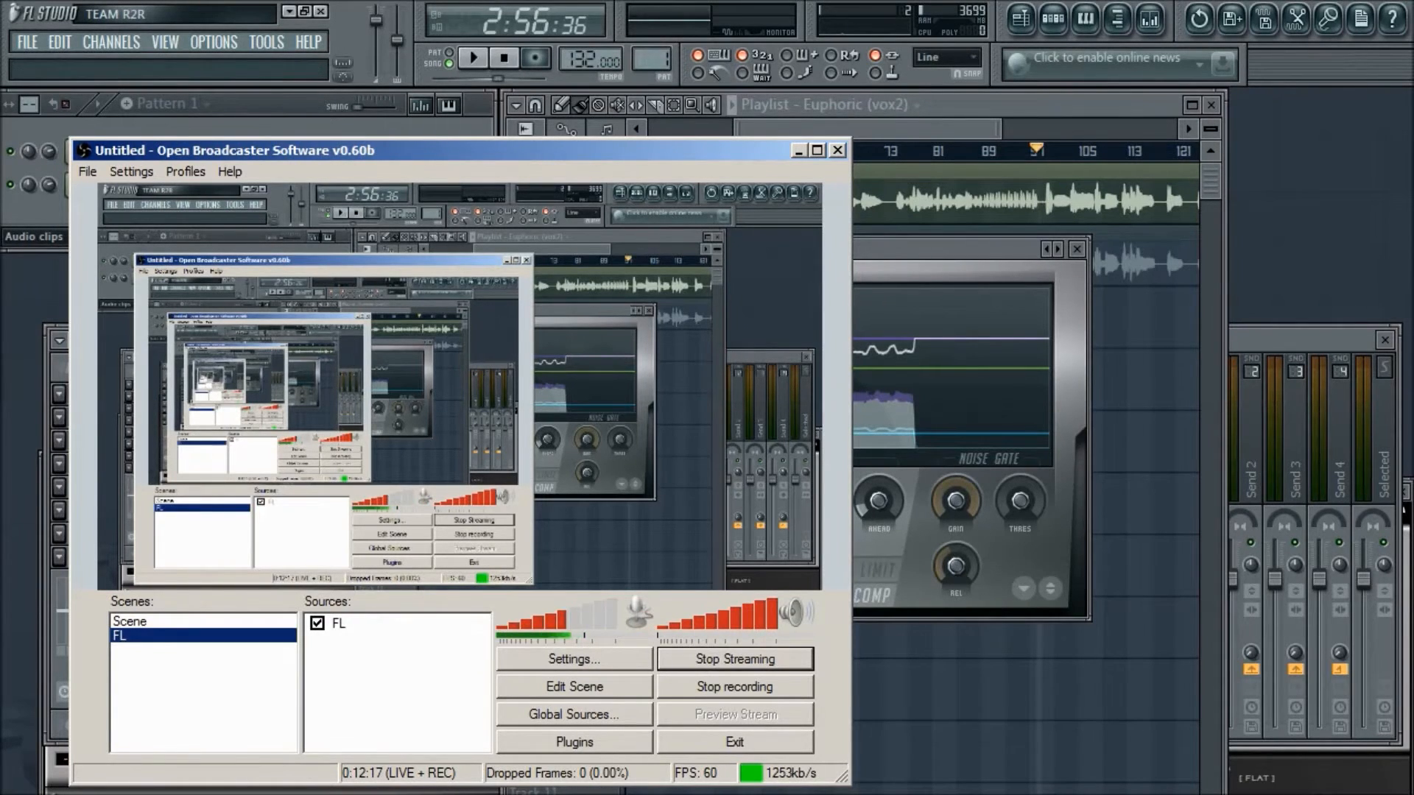
- Return to FL Studio, move the Vocal Bus's Fruity Limiter window away from the mixer channels and close it
left_click(907, 233)
left_click_drag(901, 244, 810, 324)
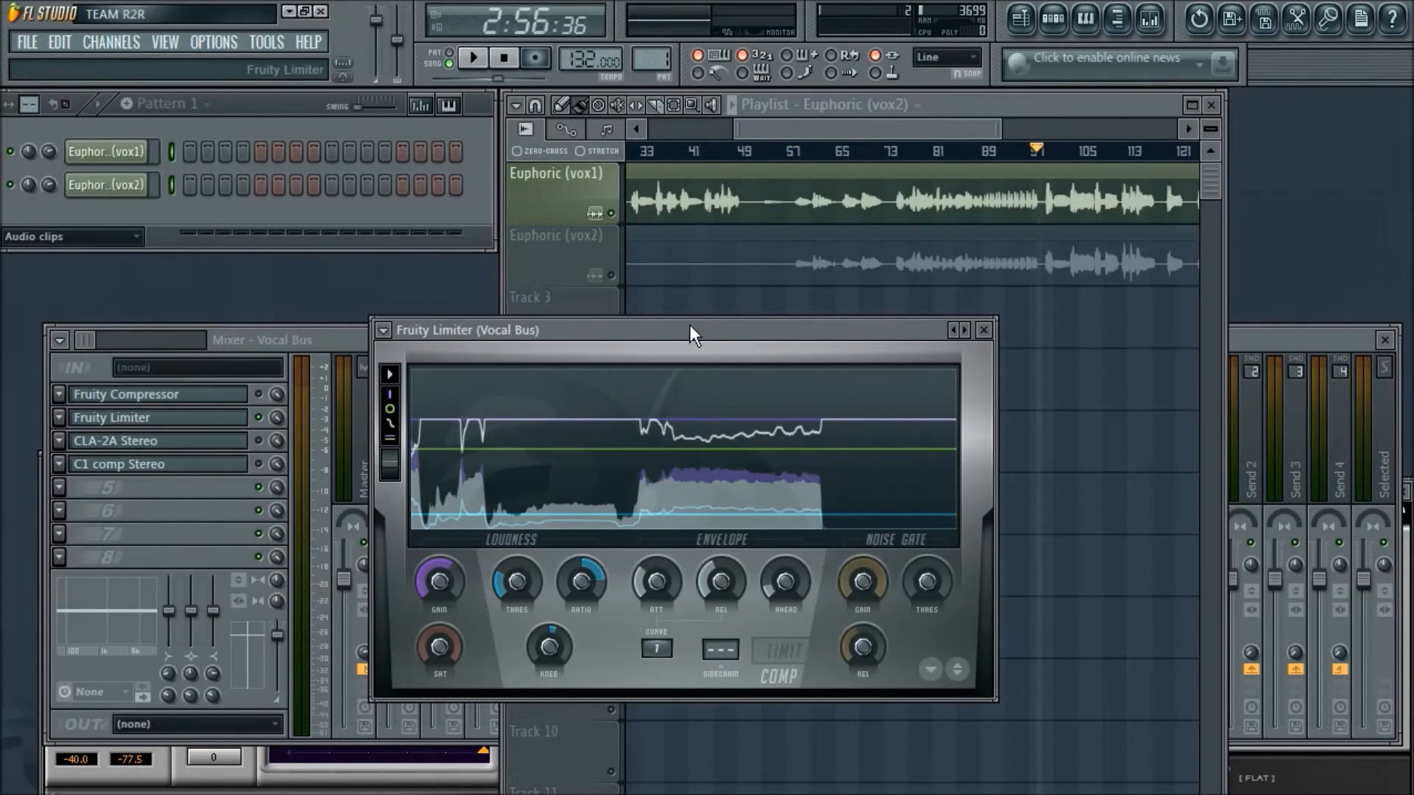
left_click(722, 306)
right_click(720, 318)
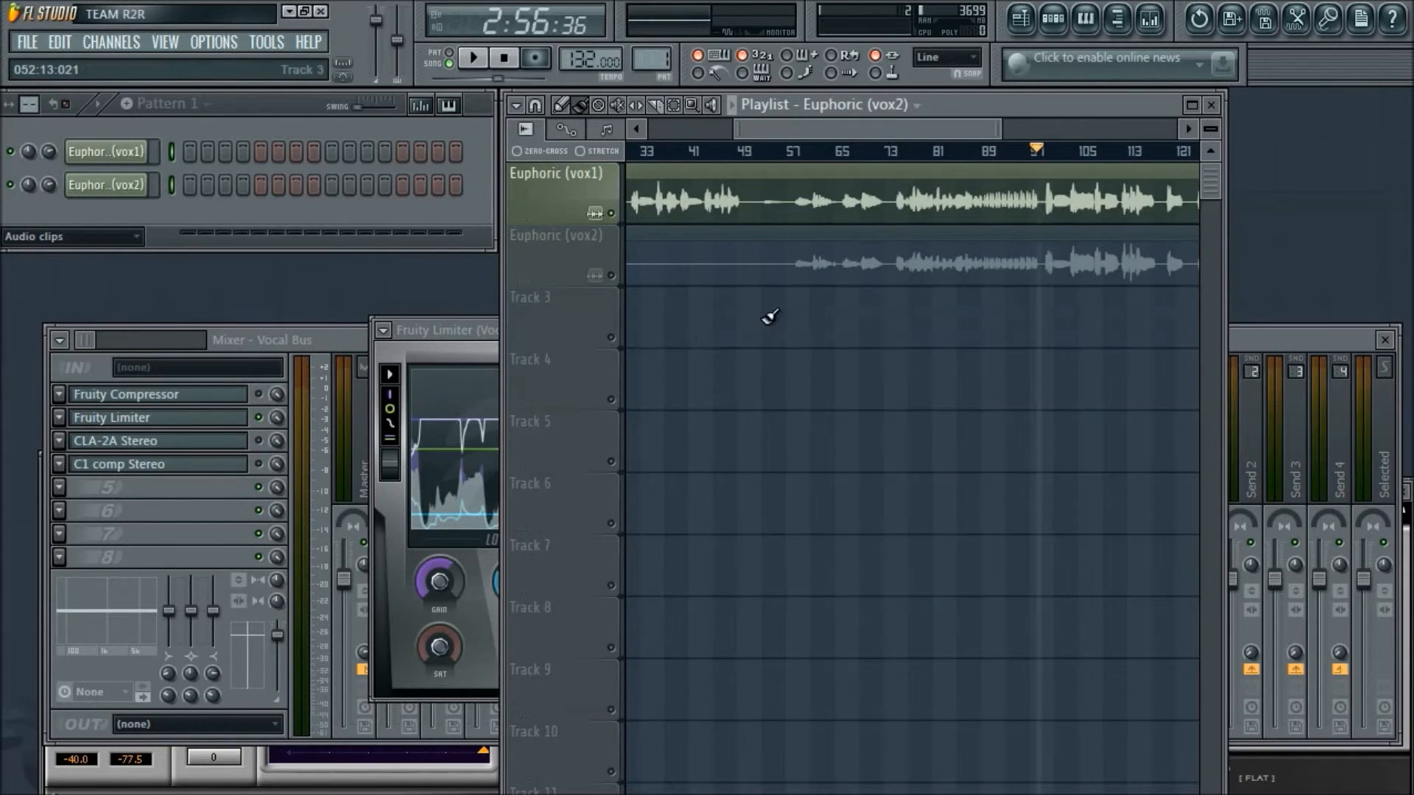
left_click(416, 342)
left_click_drag(471, 333, 489, 319)
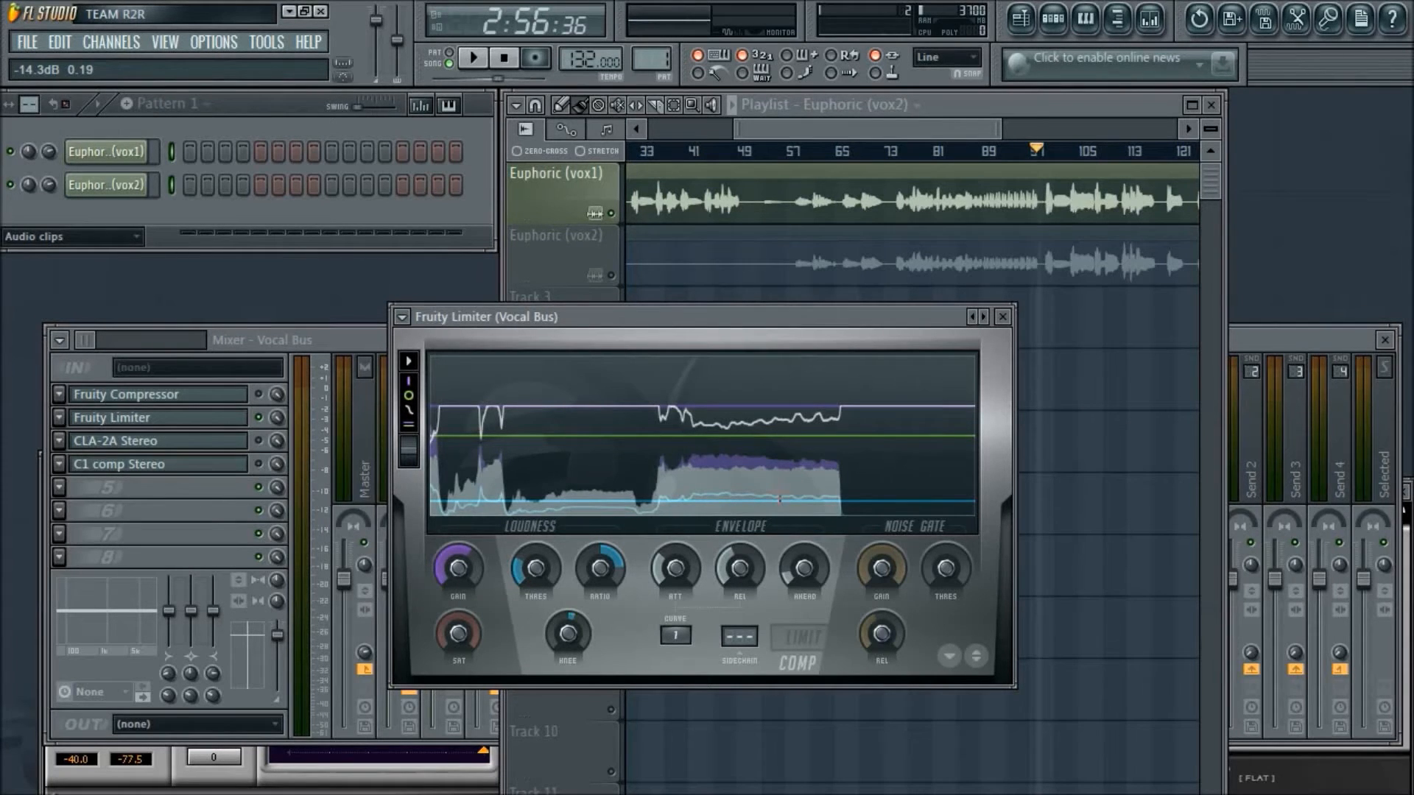
left_click_drag(790, 316, 897, 296)
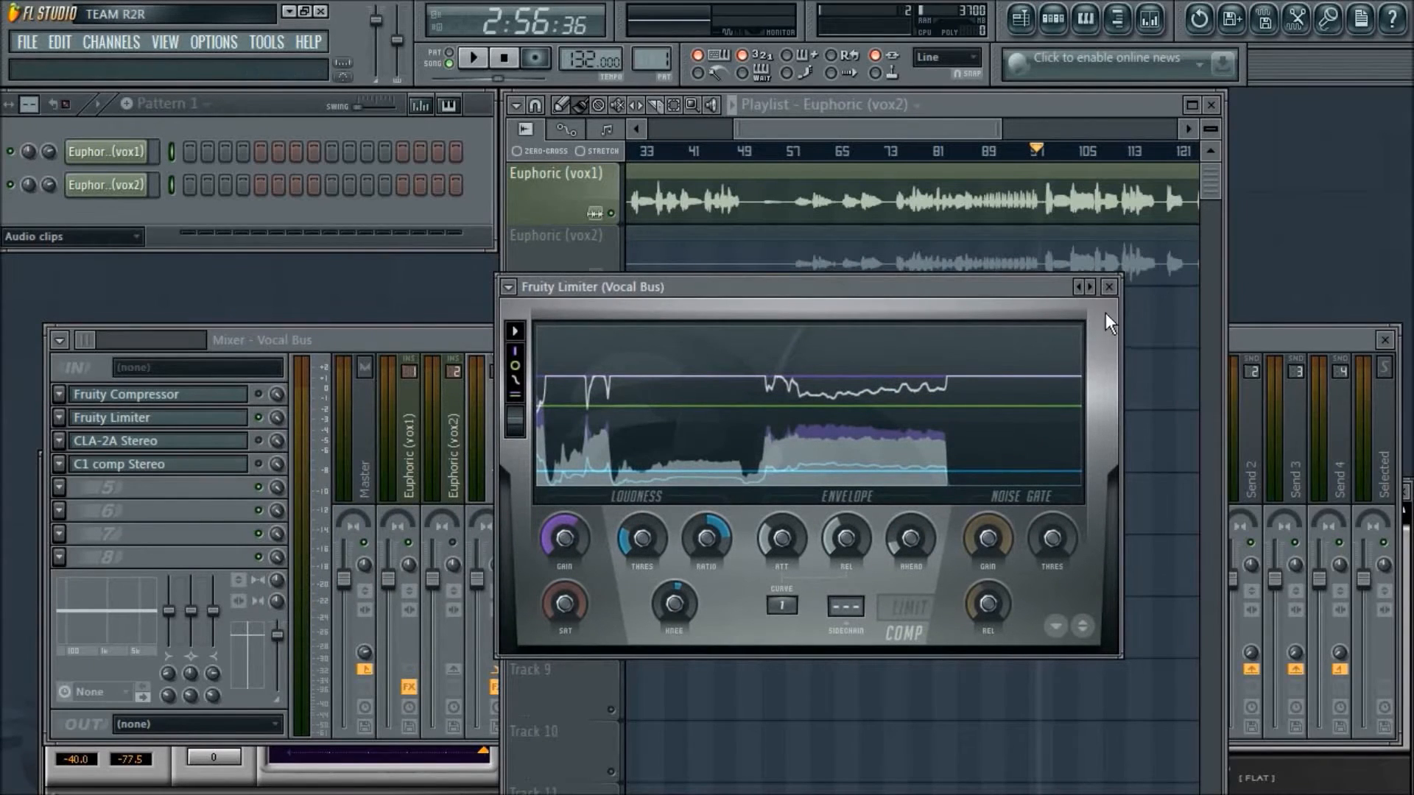
left_click_drag(988, 286, 1128, 317)
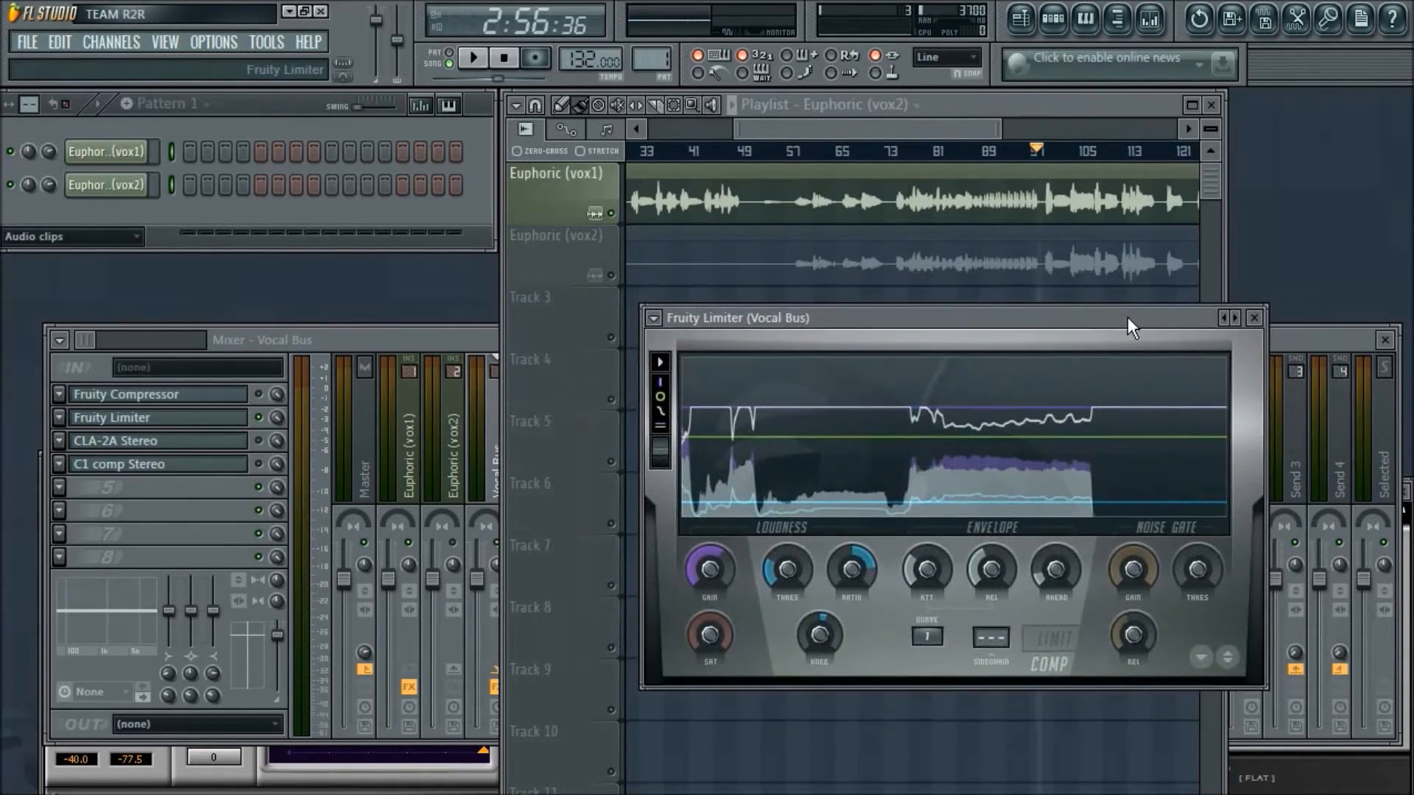
left_click(1255, 318)
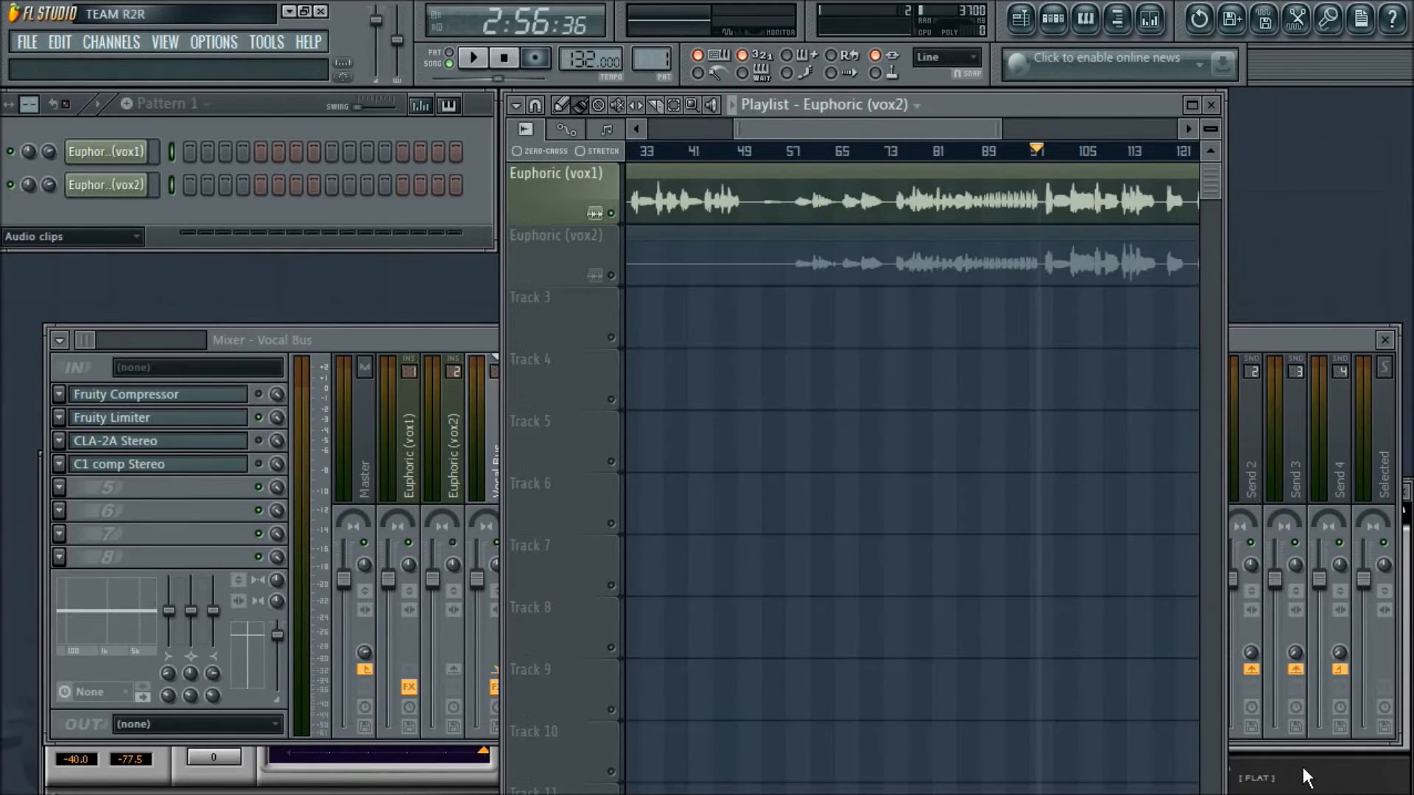
- Enable the CLA-2A Stereo compressor on the Vocal Bus and place its window over the middle of the mixer
left_click_drag(1178, 488, 1097, 404)
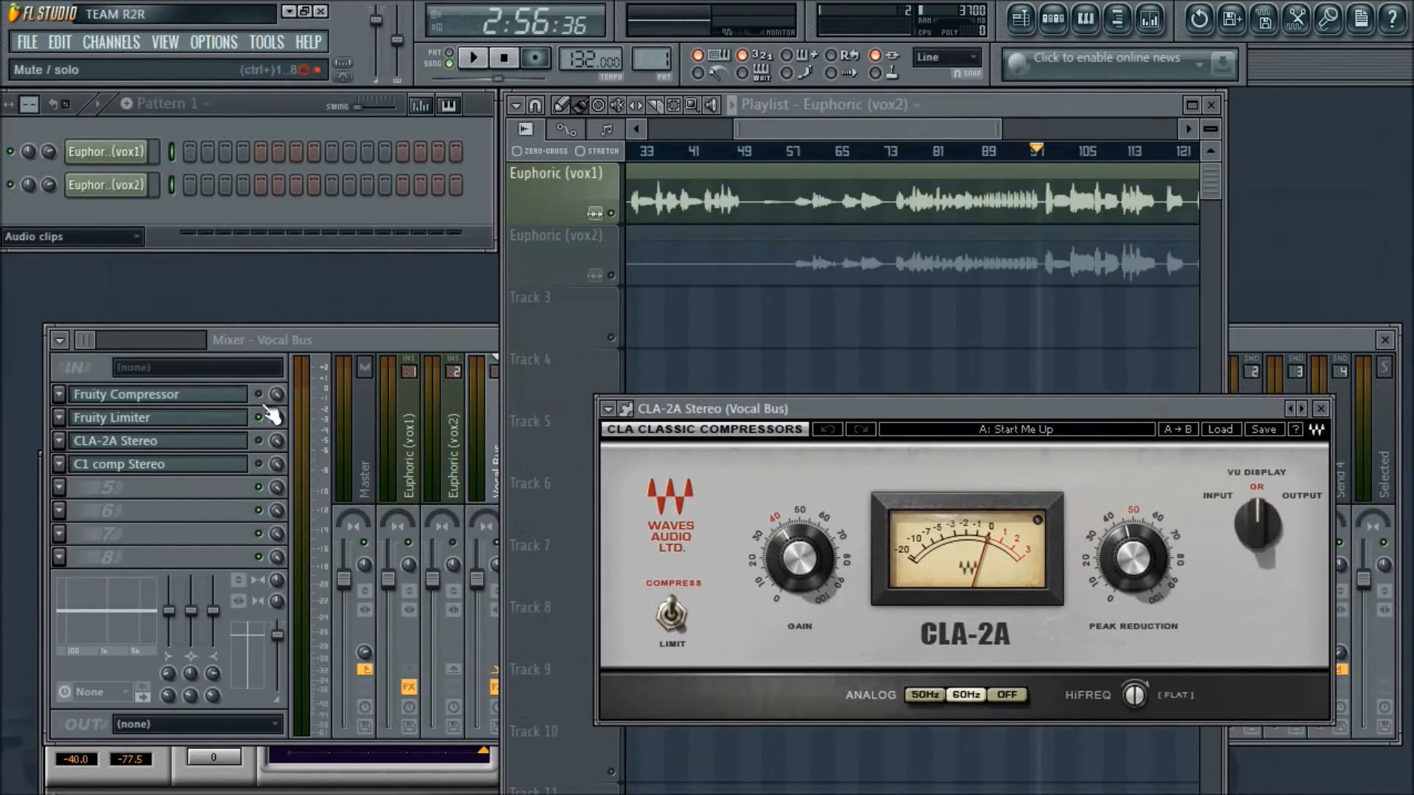
left_click(271, 442)
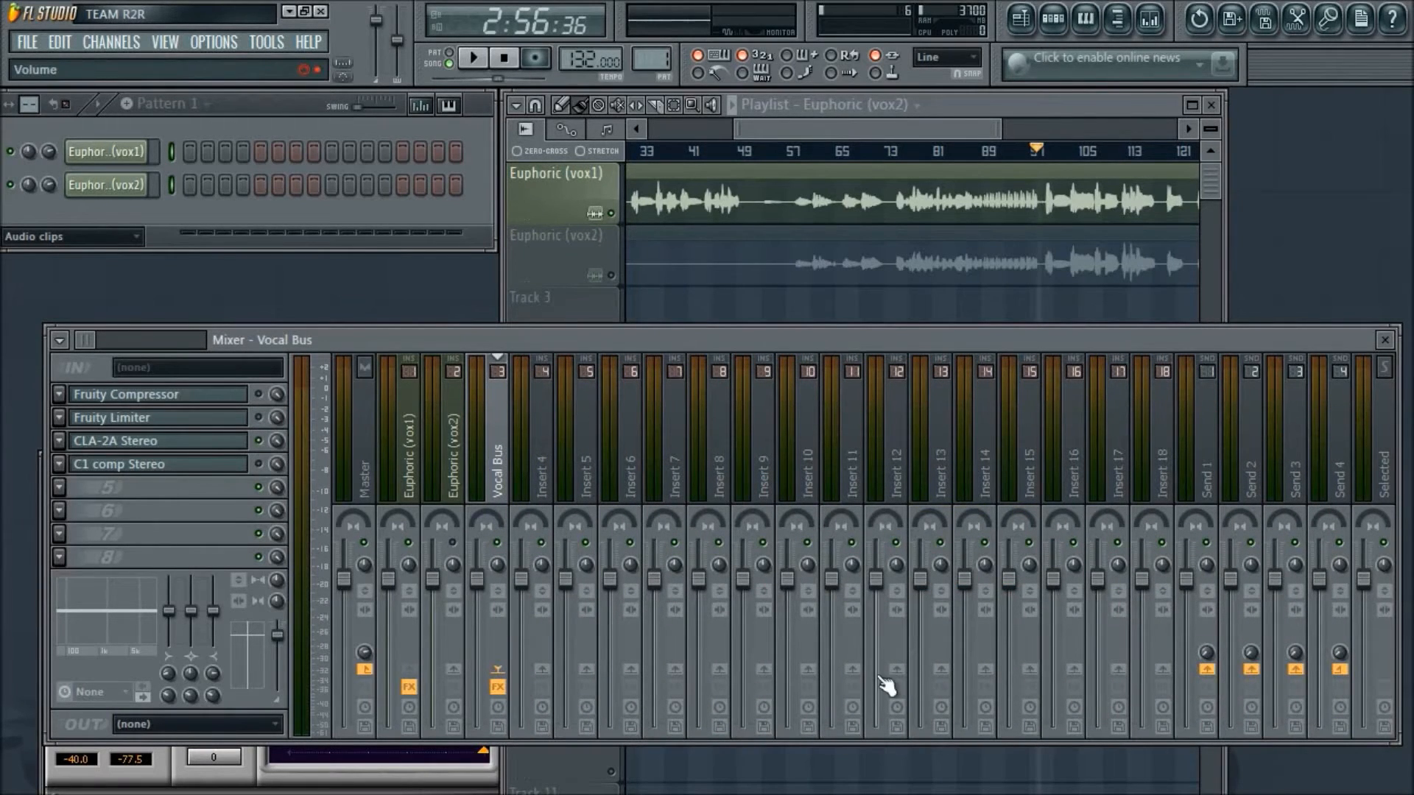
left_click(193, 442)
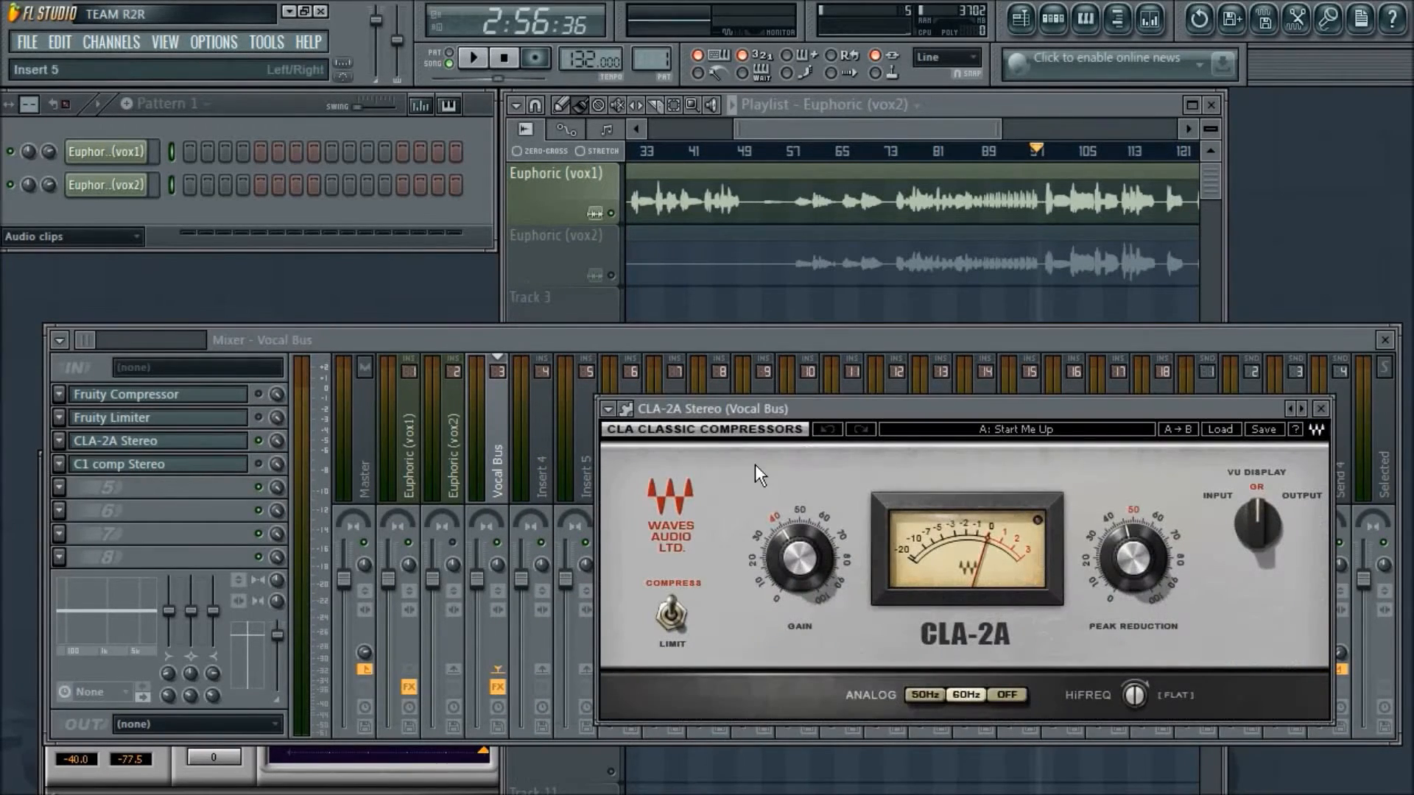
left_click_drag(944, 409, 762, 399)
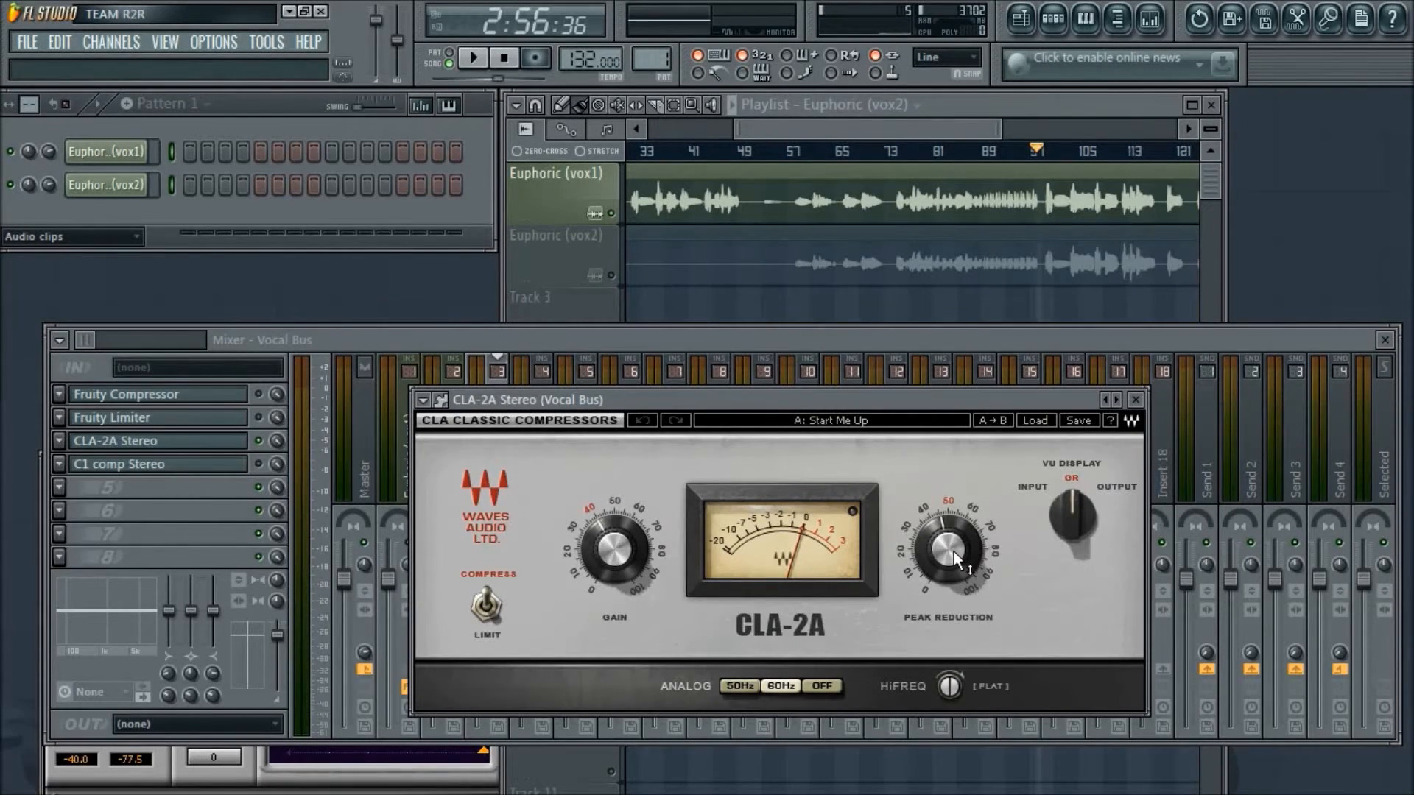
- Switch to Open Broadcaster Software and back, start vocal playback in FL Studio and shift the CLA-2A window slightly
key("alt+Tab")
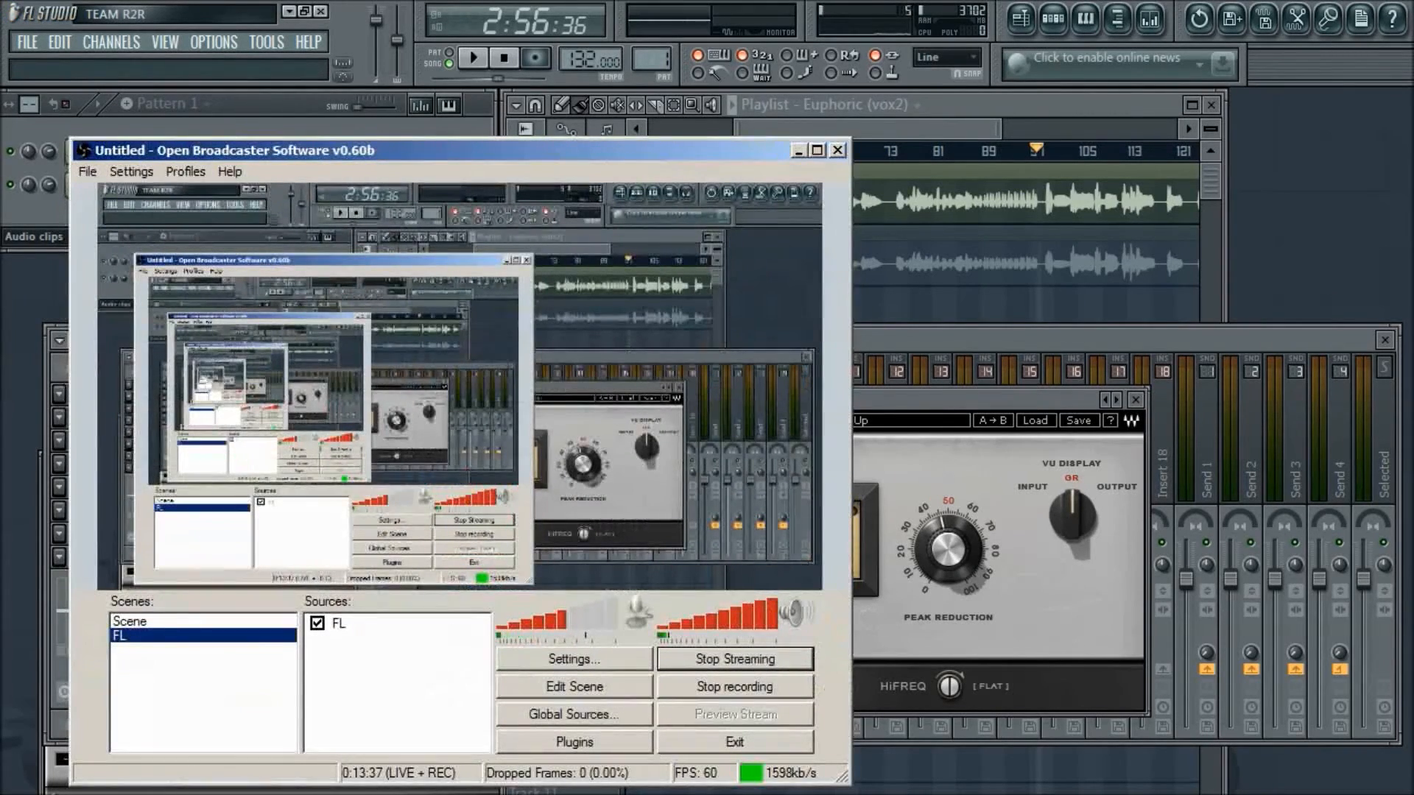
key("alt+Tab")
key("space")
left_click_drag(941, 401, 904, 384)
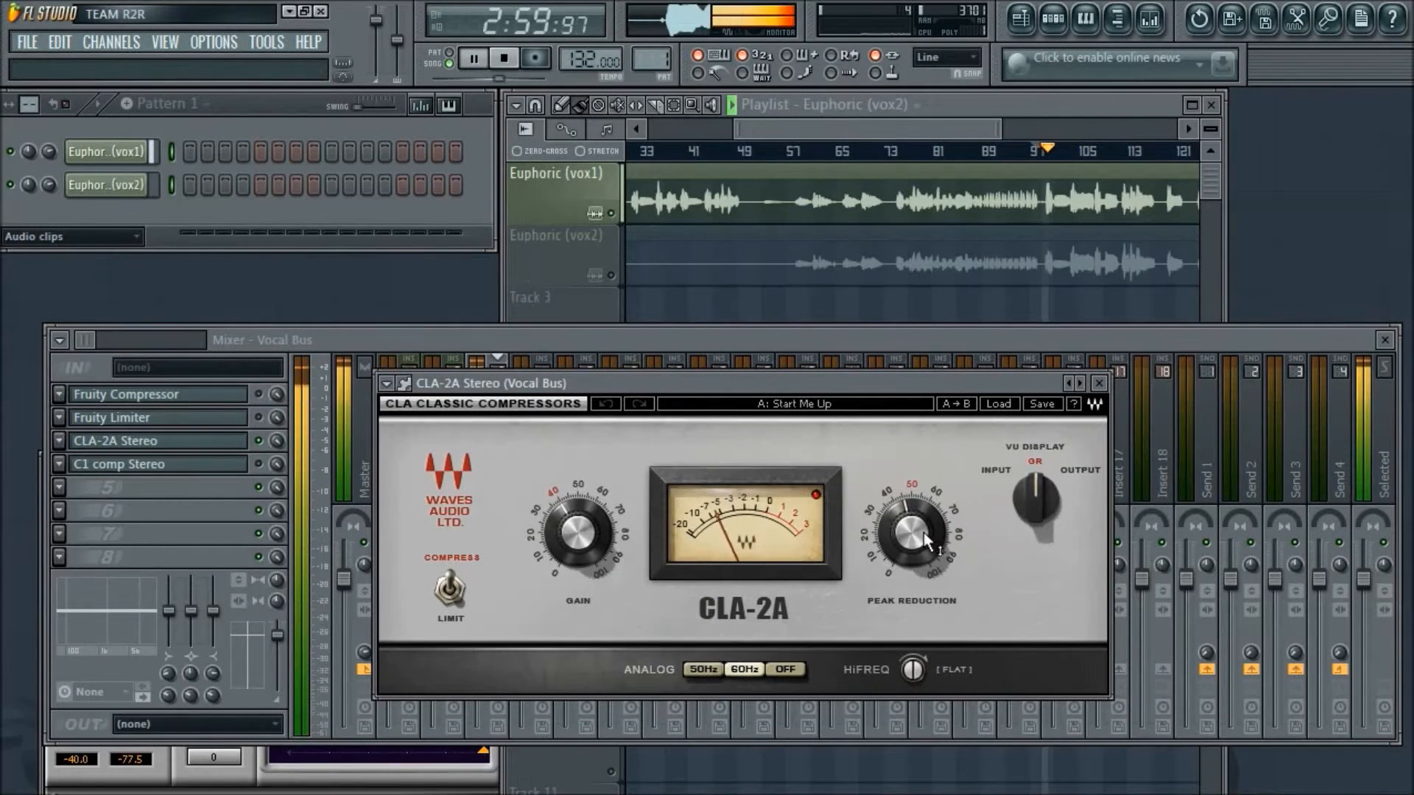
- Set the CLA-2A's peak reduction to 48.80 and adjust its output gain while the vocal plays
mouse_move(924, 532)
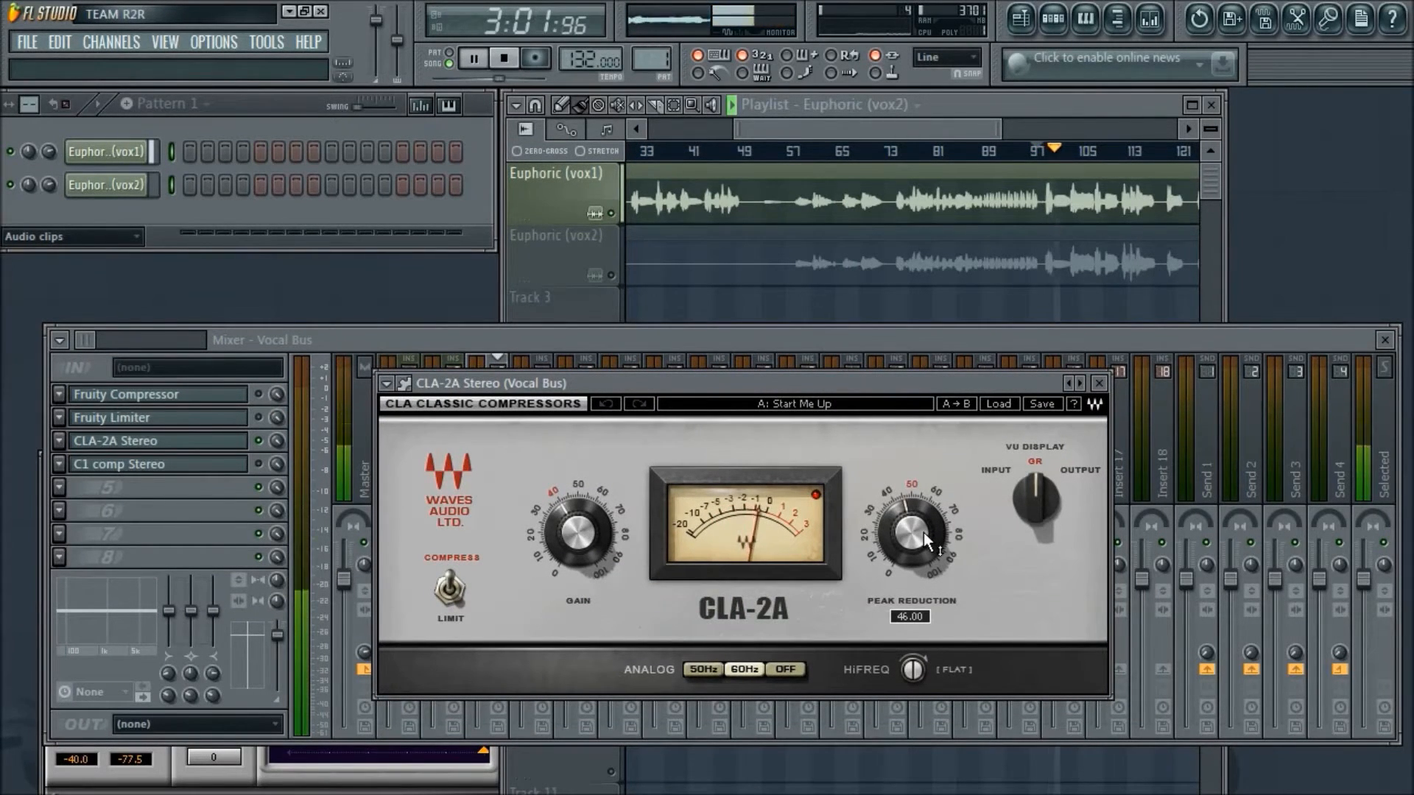
left_click_drag(918, 535, 920, 546)
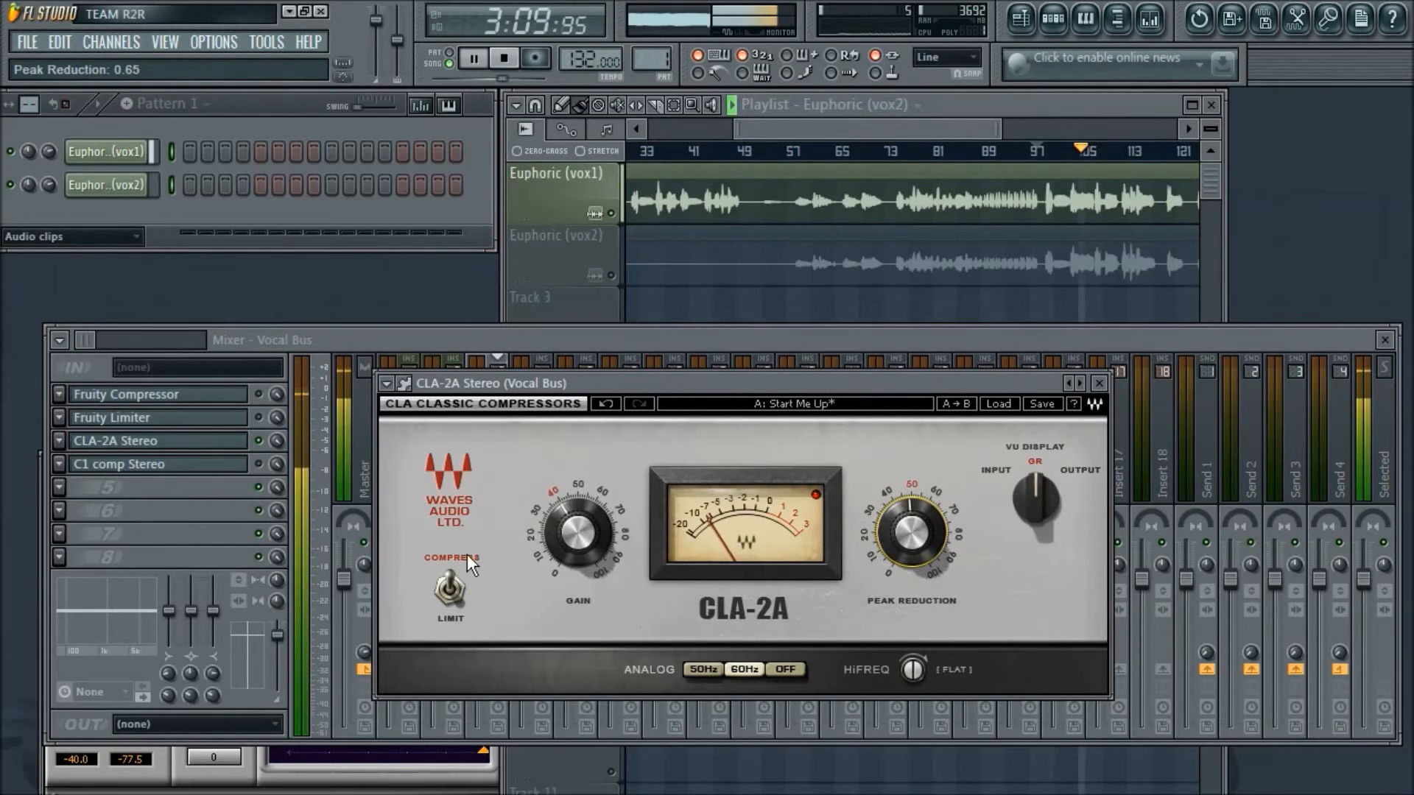
left_click(578, 532)
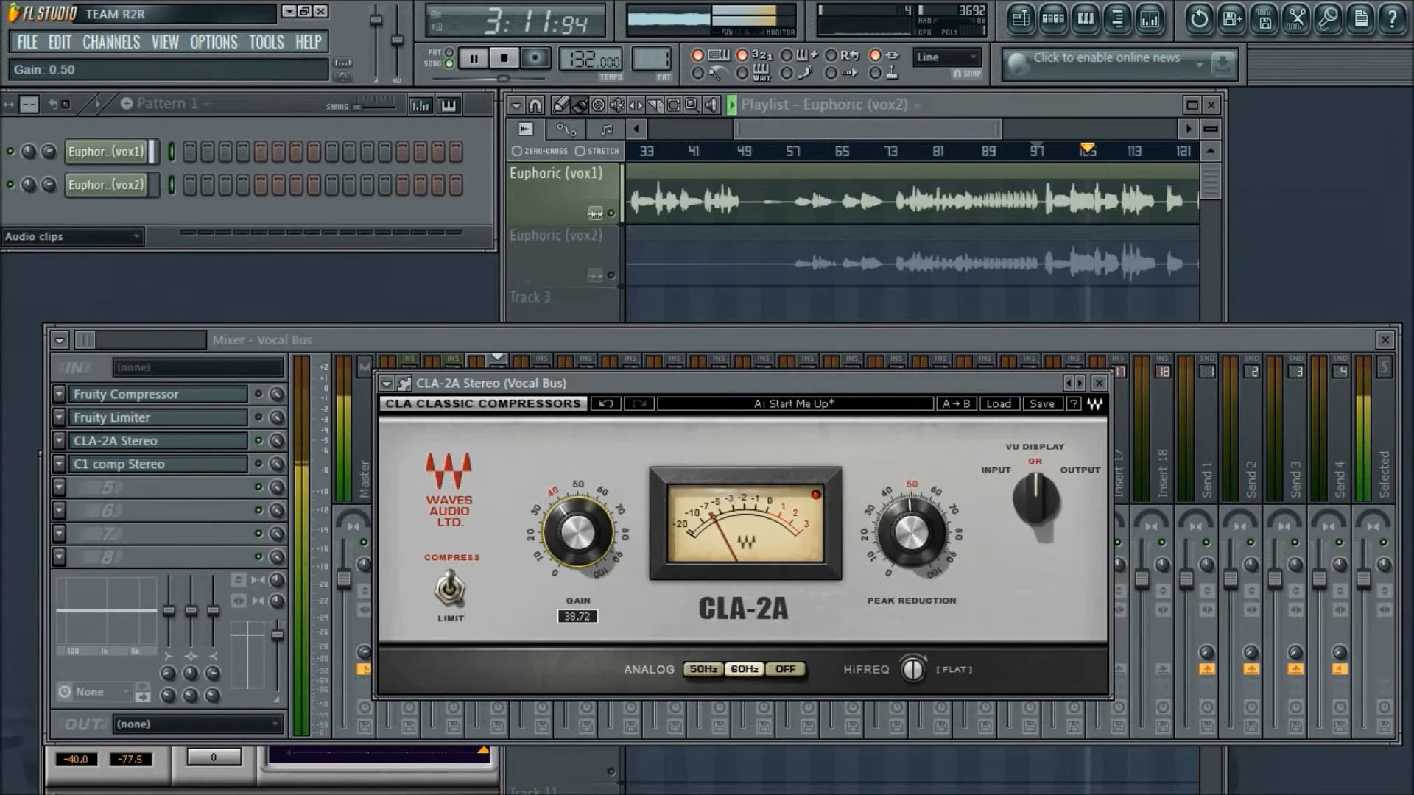
left_click_drag(579, 531, 578, 534)
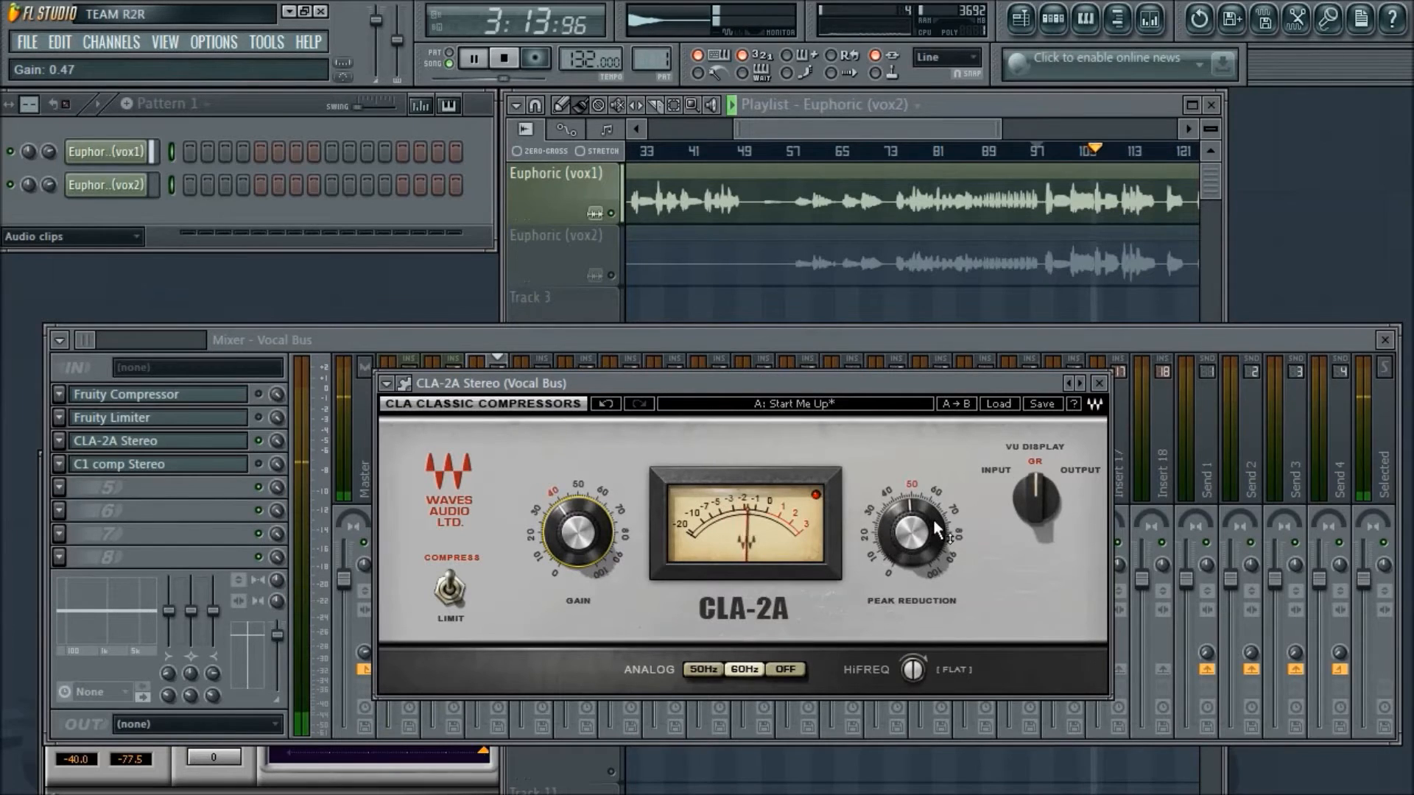
- Try stronger CLA-2A peak reduction up to 49.44 during playback and bring it back to 47.96
mouse_move(917, 530)
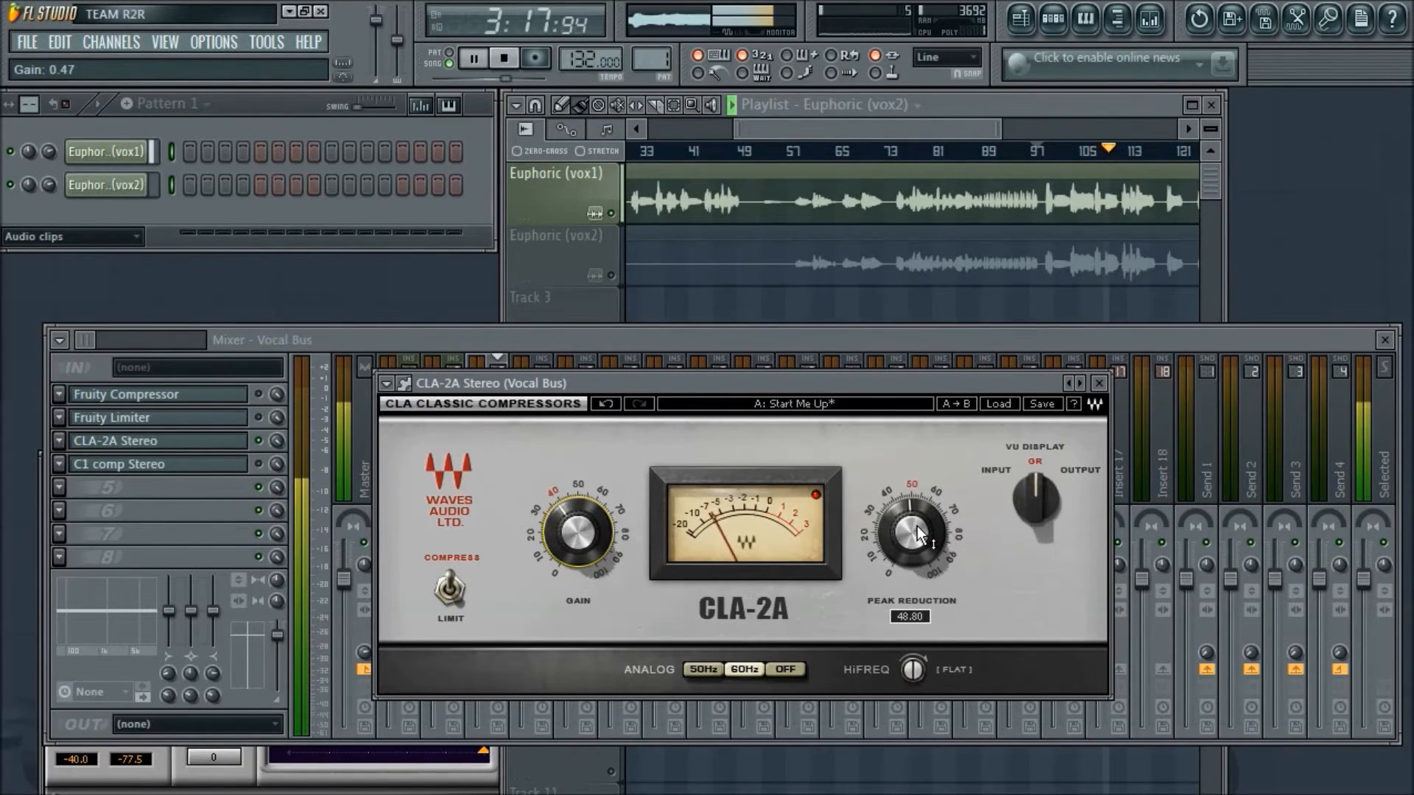
mouse_move(917, 526)
left_mouse_down()
mouse_move(917, 600)
mouse_move(917, 525)
left_mouse_up()
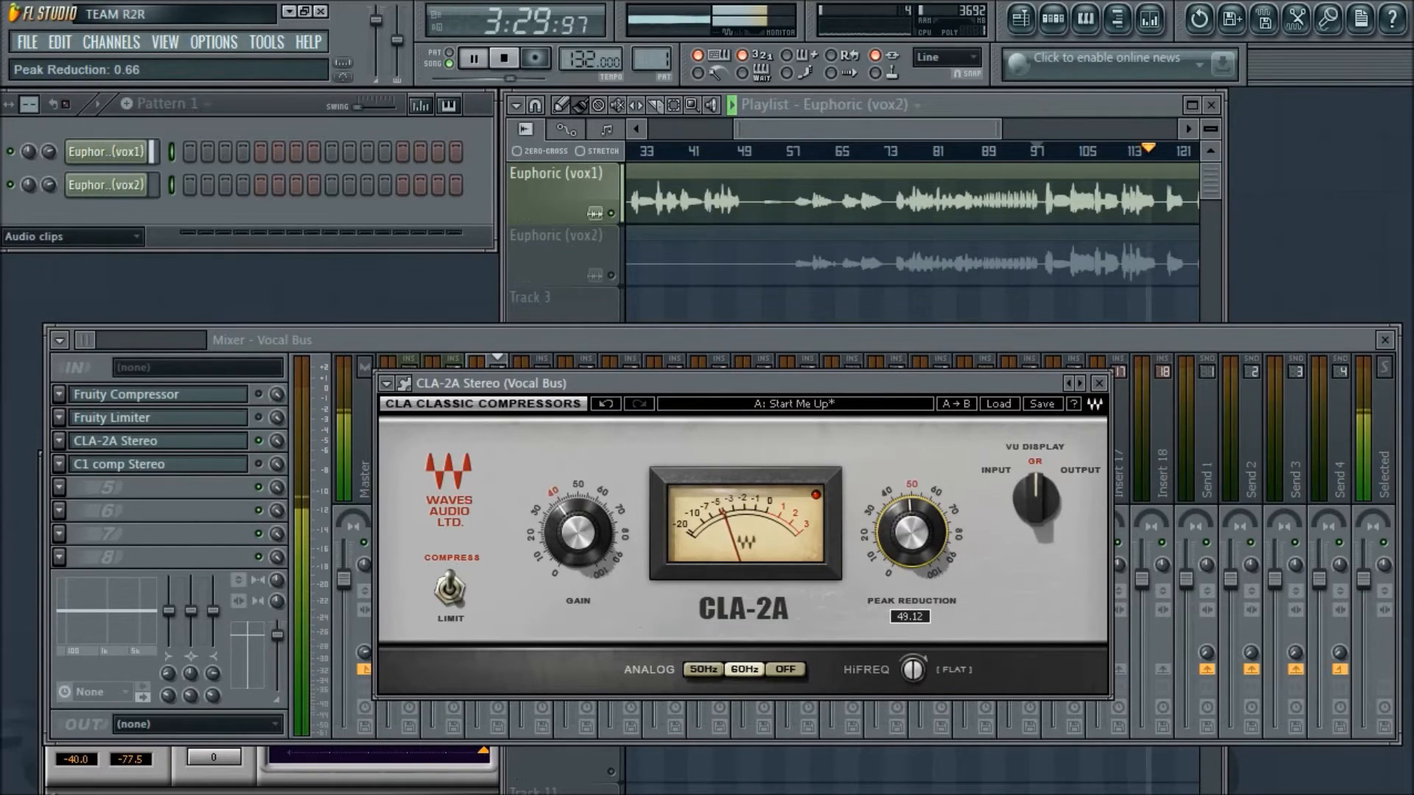
left_click_drag(917, 525, 916, 524)
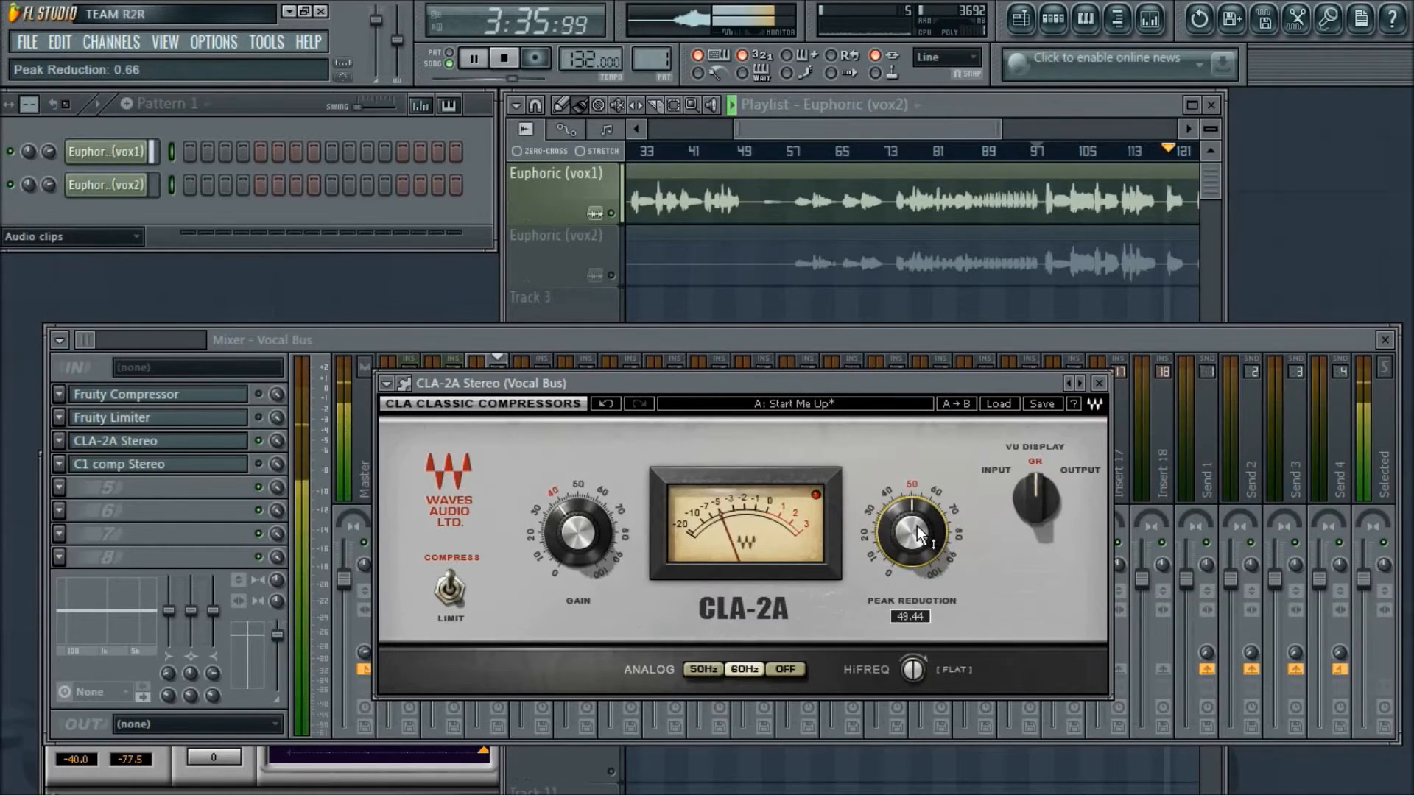
left_click_drag(920, 532, 917, 540)
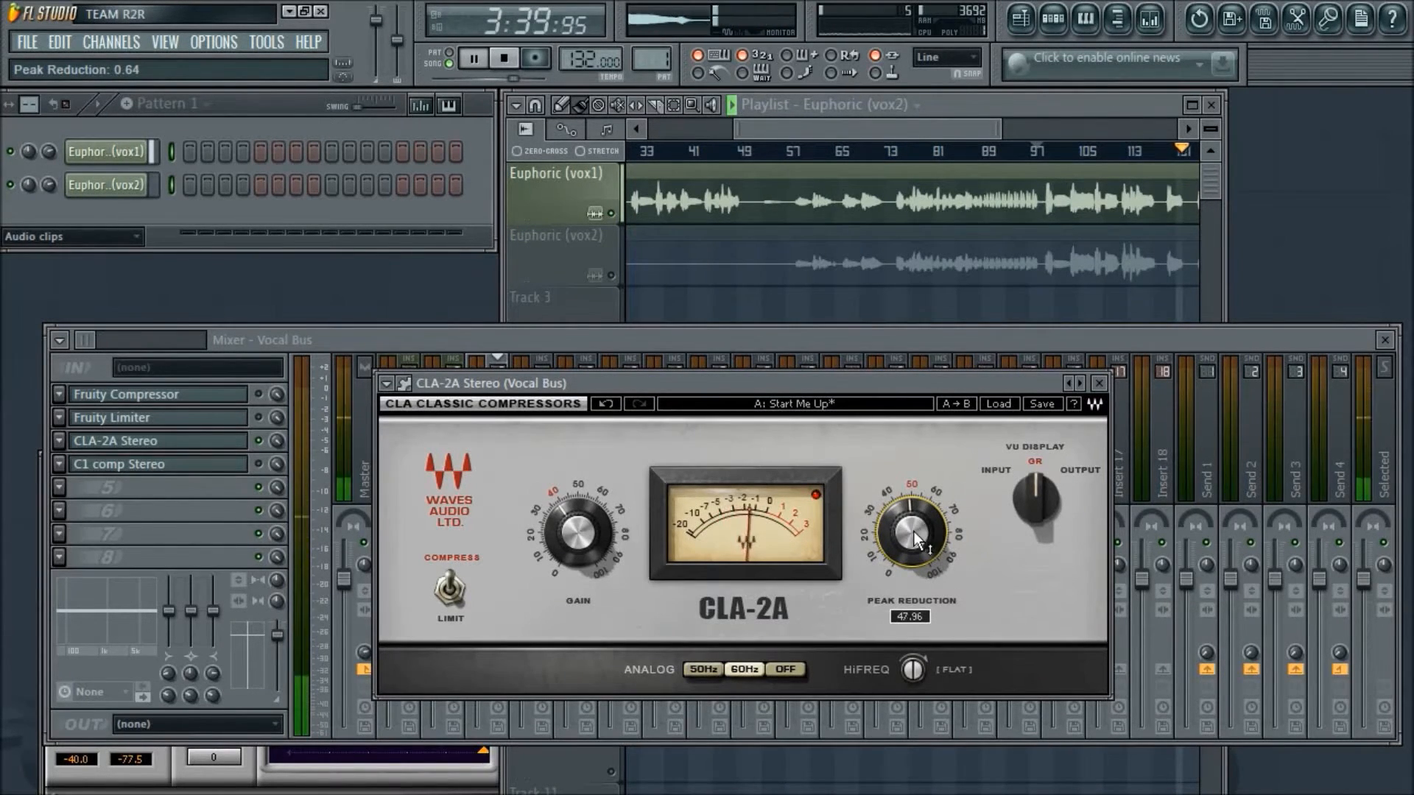
- Set the CLA-2A's HiFreq to 53.2 and its peak reduction to 47.52 during playback, ending with playback stopped
left_click_drag(917, 671, 917, 670)
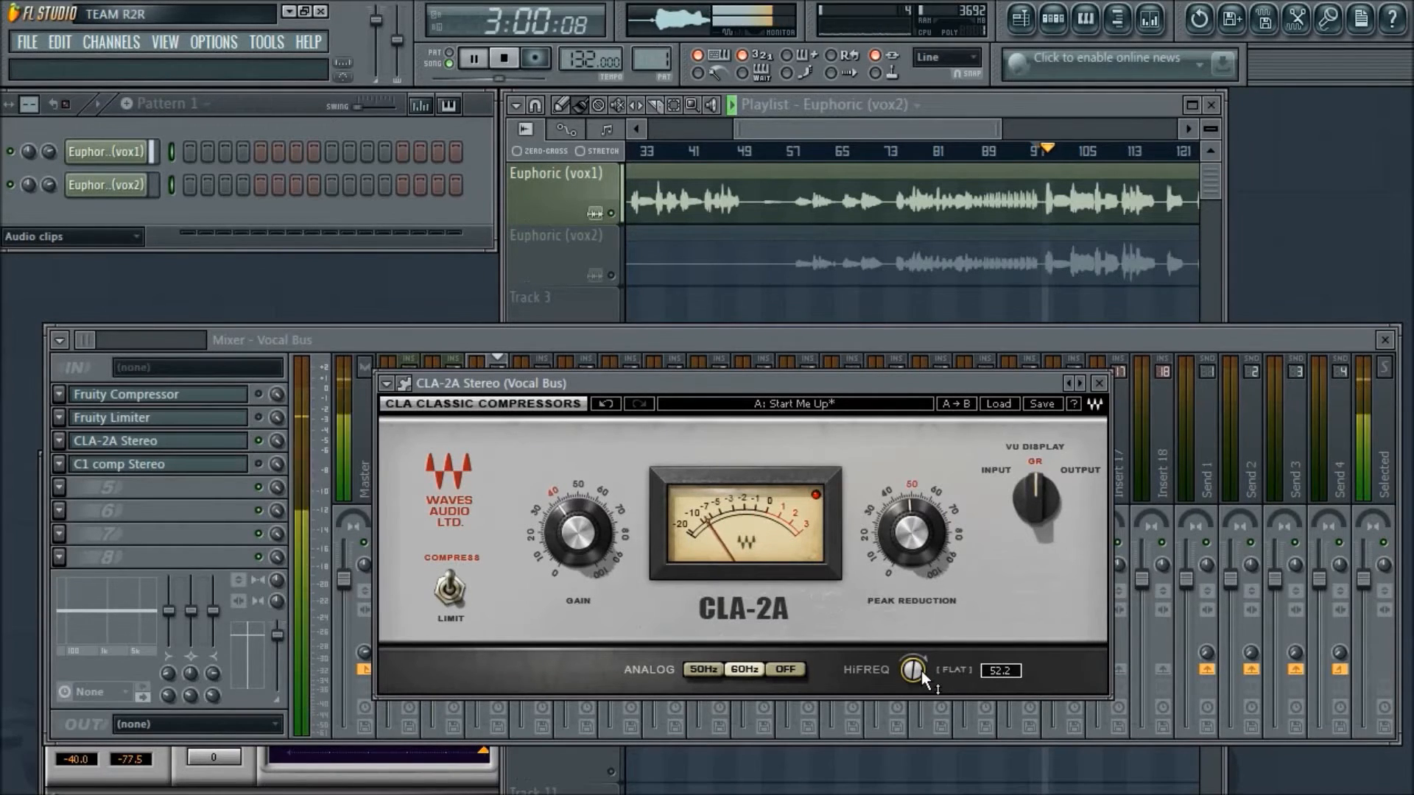
left_click_drag(921, 671, 921, 670)
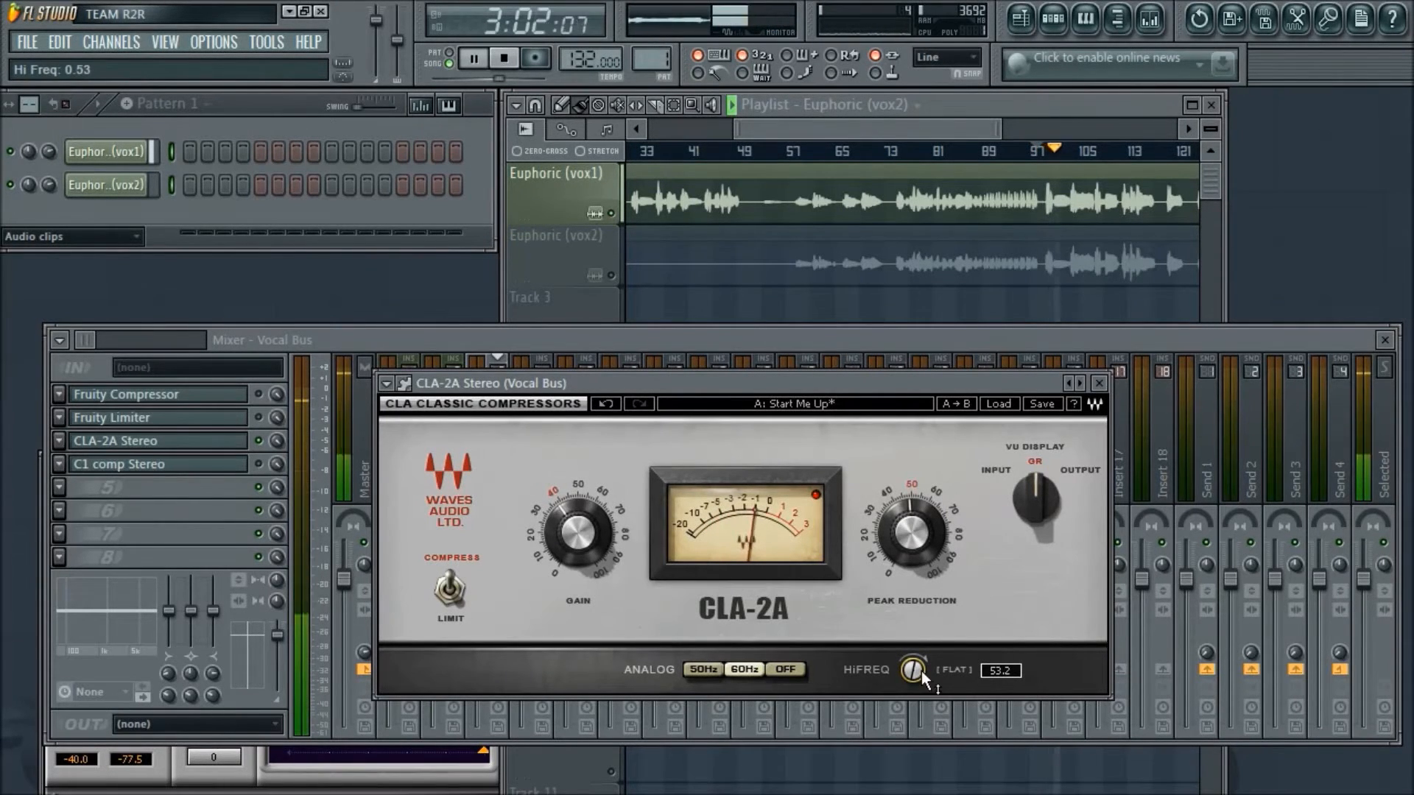
left_click_drag(914, 531, 914, 531)
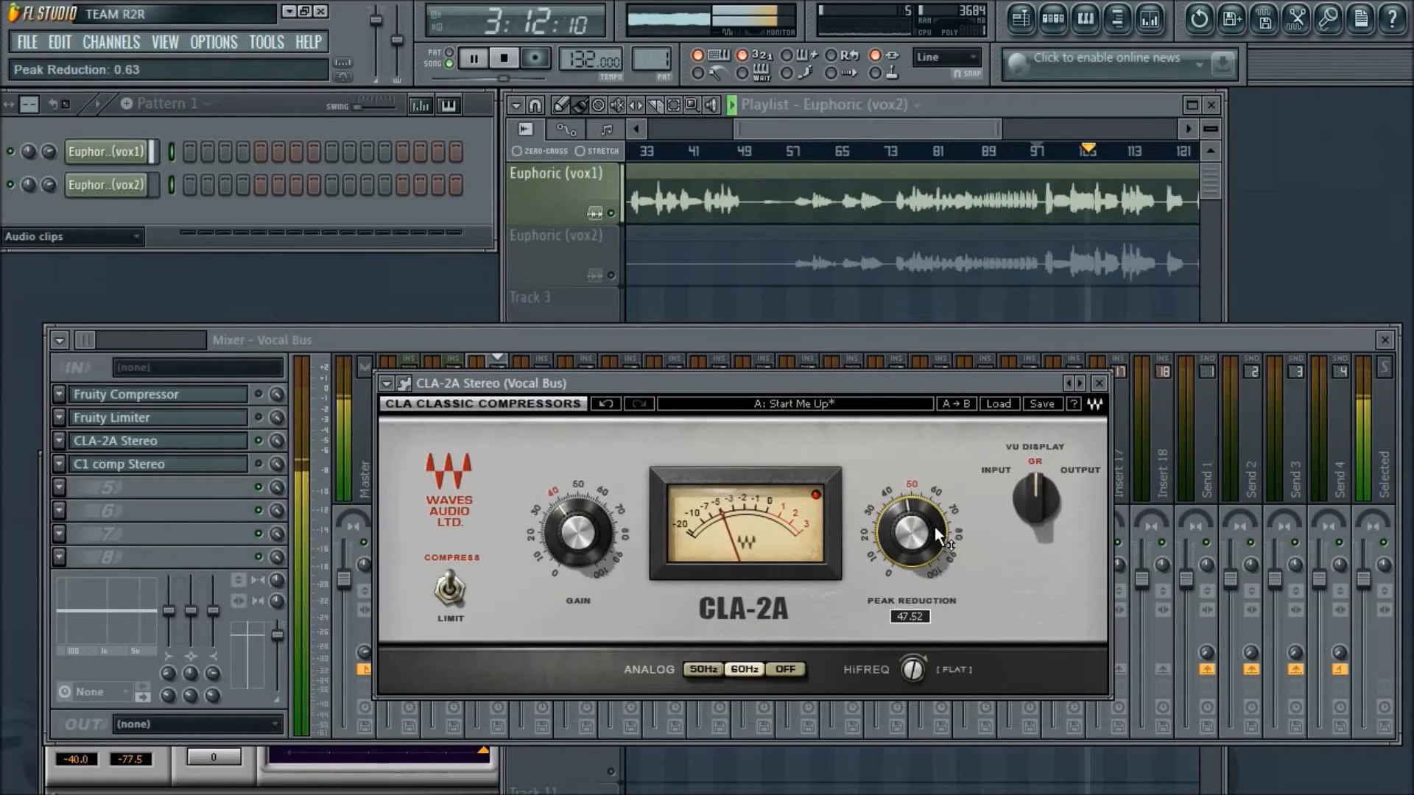
key("space")
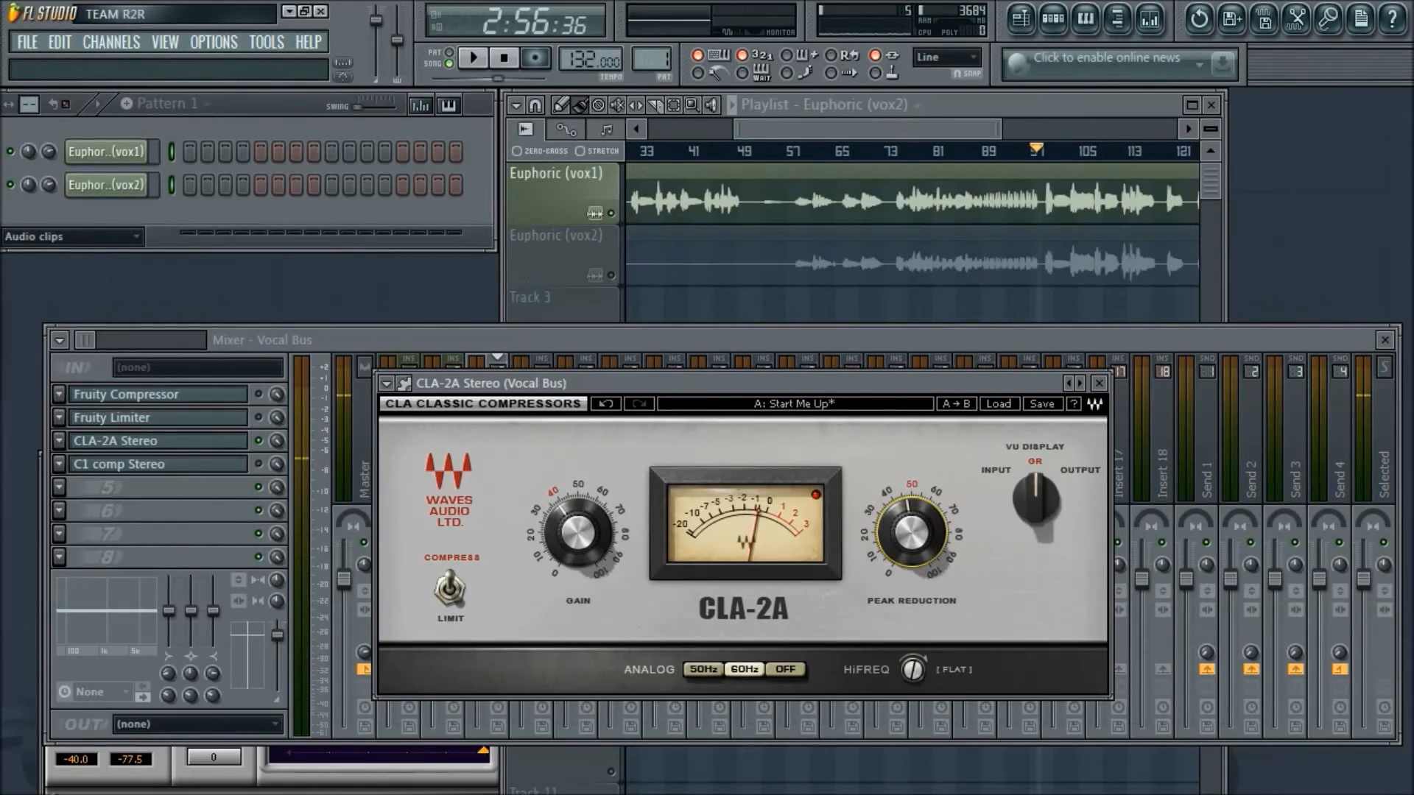
- Switch to Open Broadcaster Software and back to FL Studio, then close the Vocal Bus CLA-2A window
key("alt+Tab")
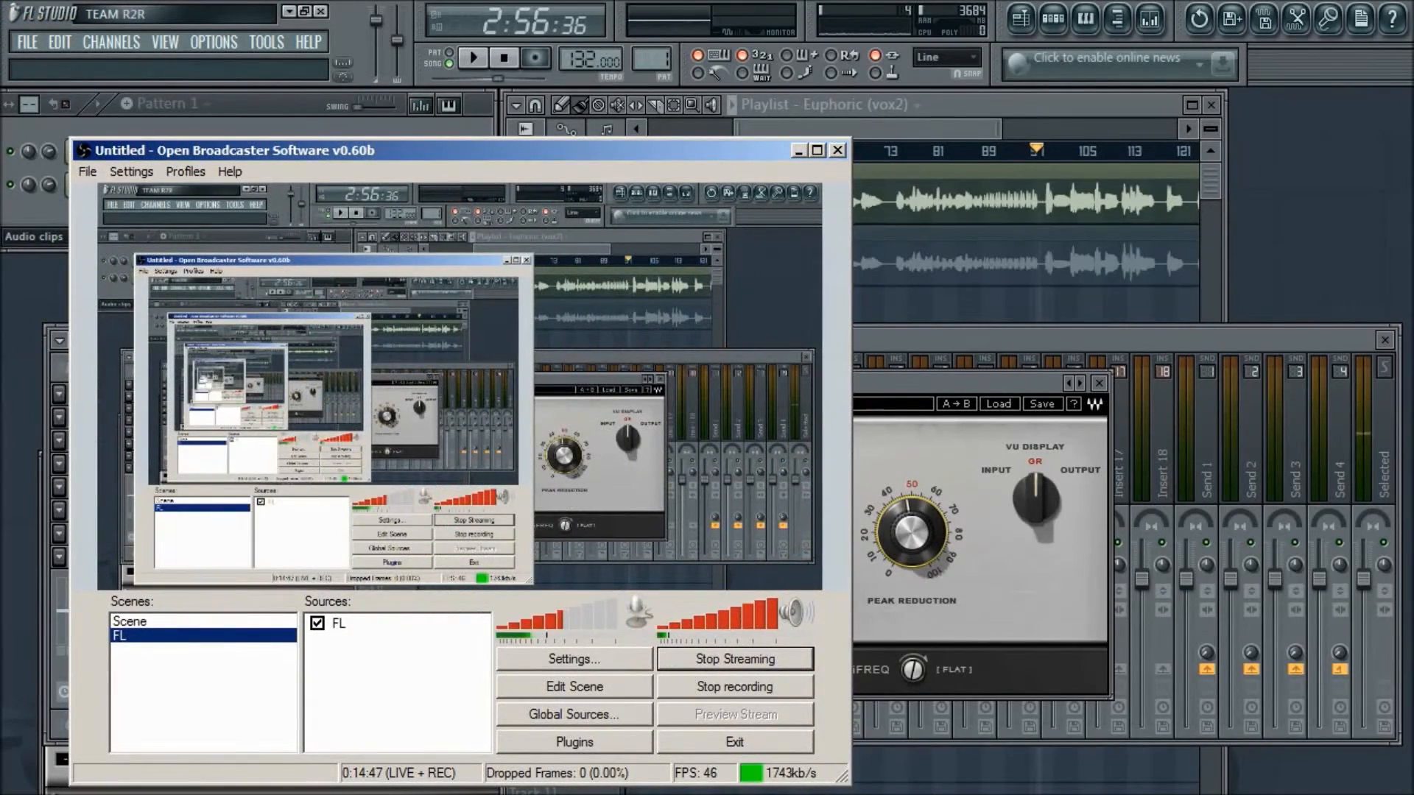
key("alt+Tab")
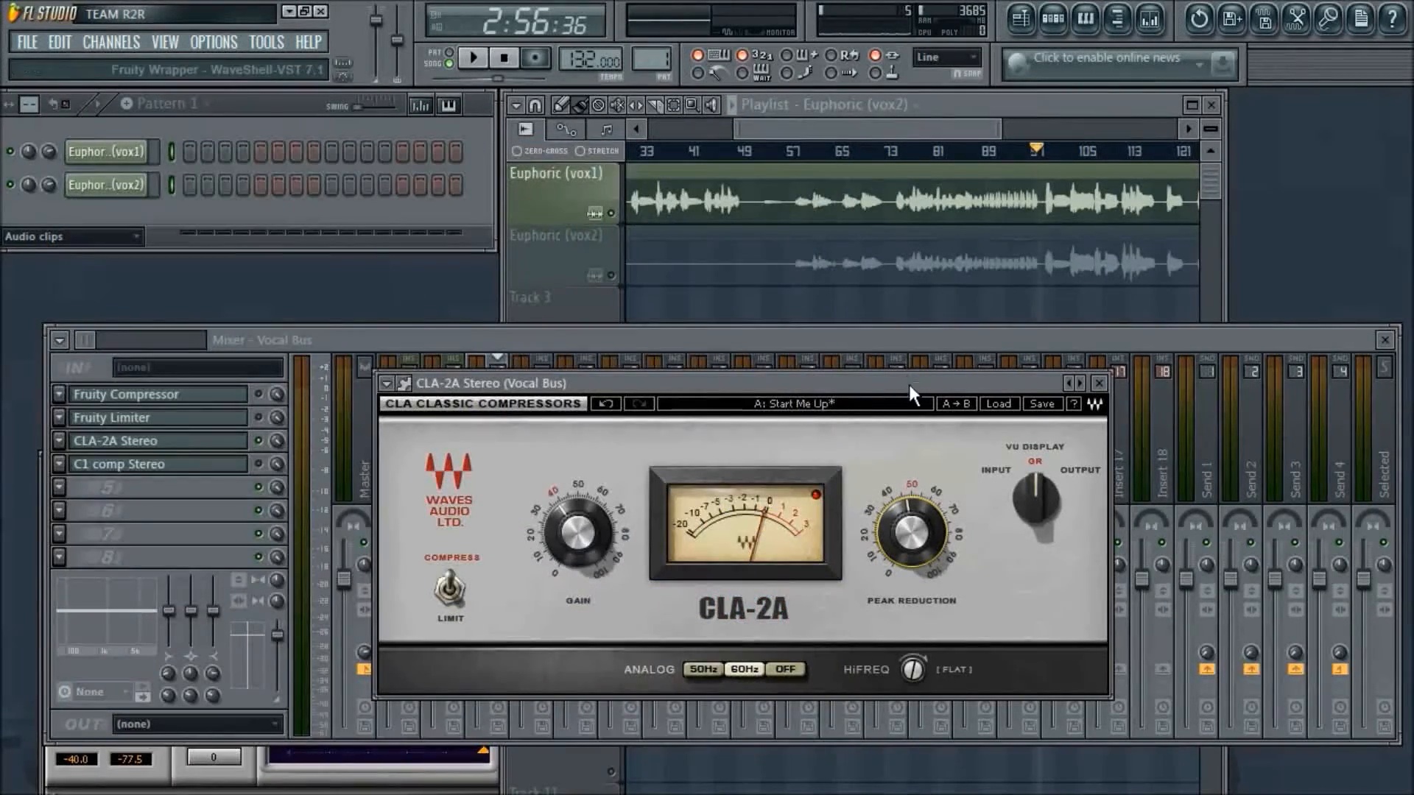
left_click_drag(908, 382, 1046, 309)
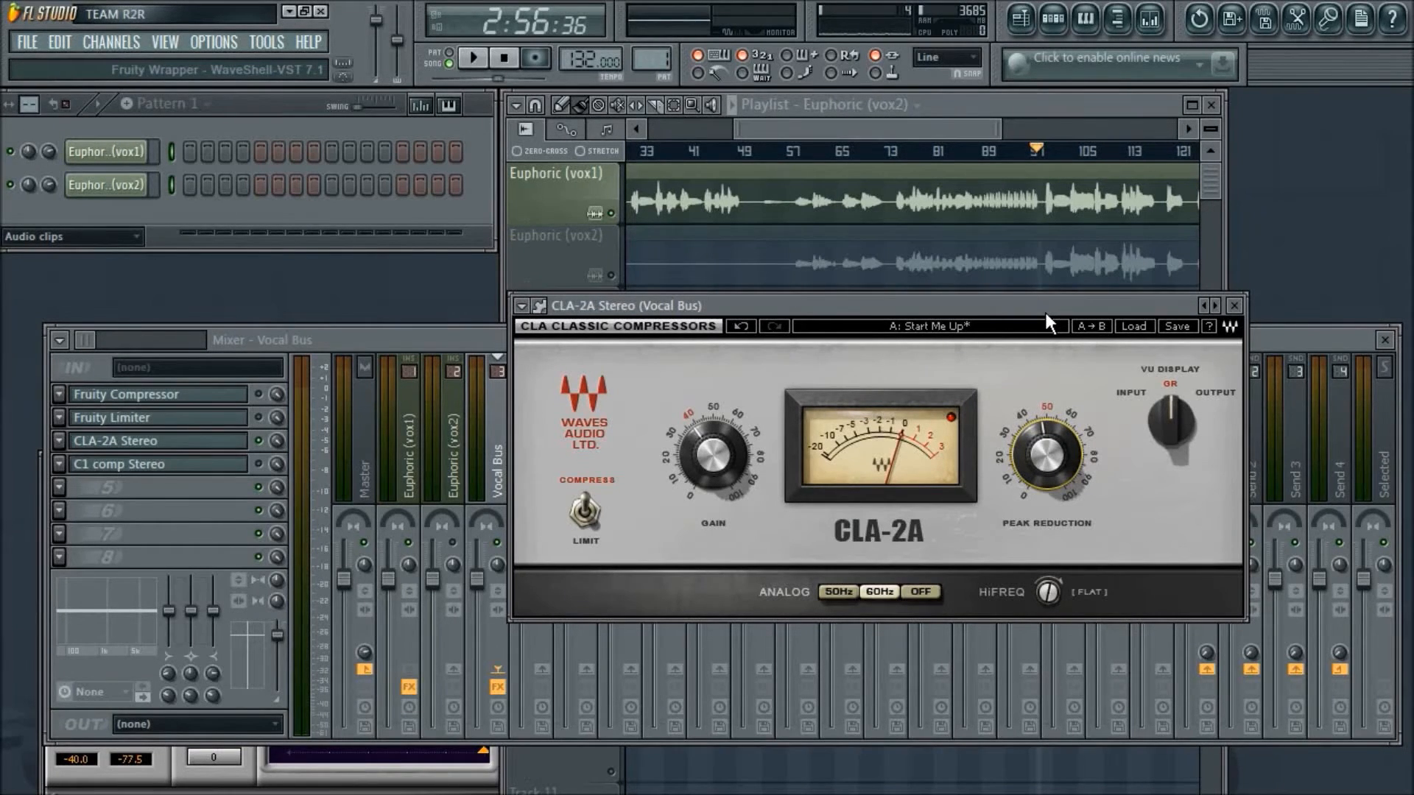
left_click_drag(1046, 314, 1096, 383)
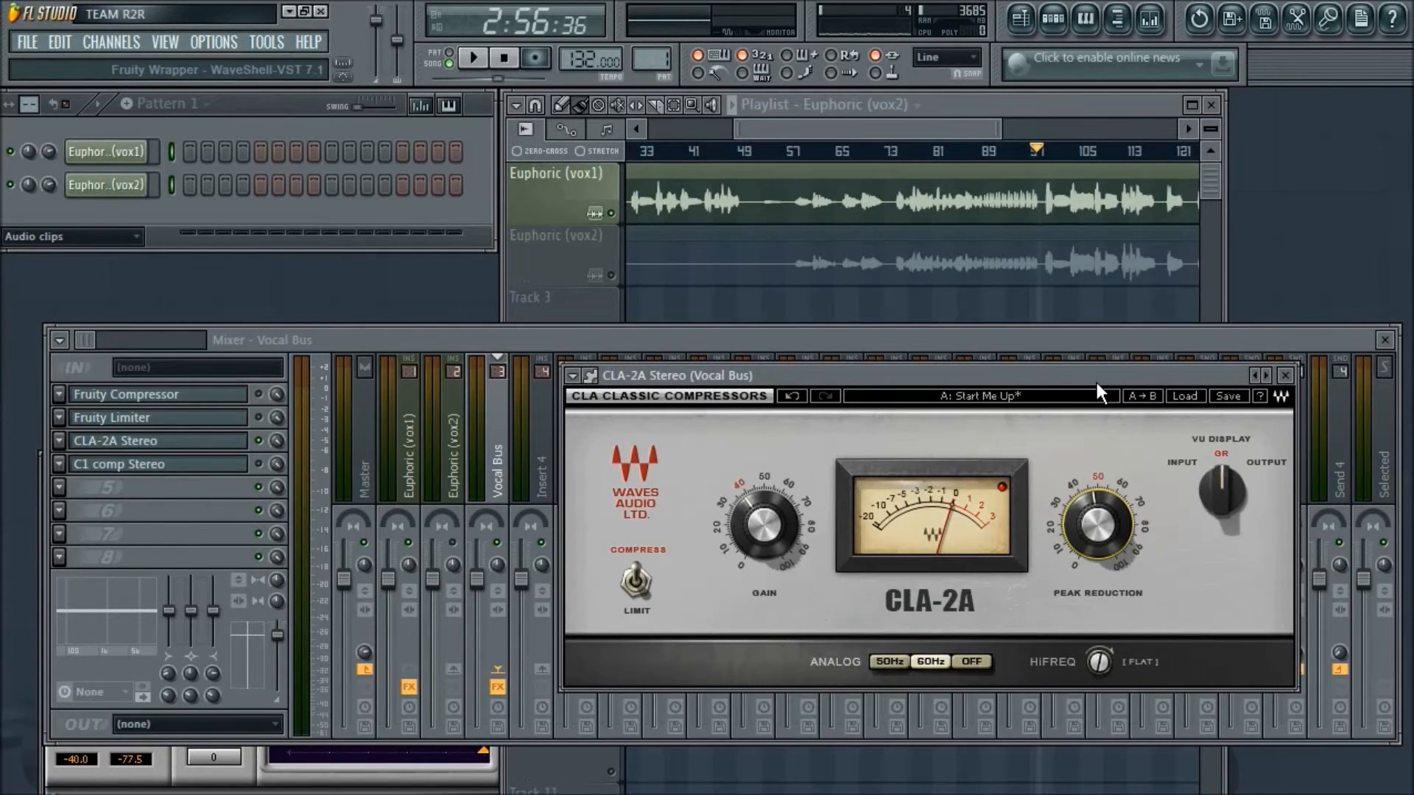
left_click_drag(1094, 379, 1108, 358)
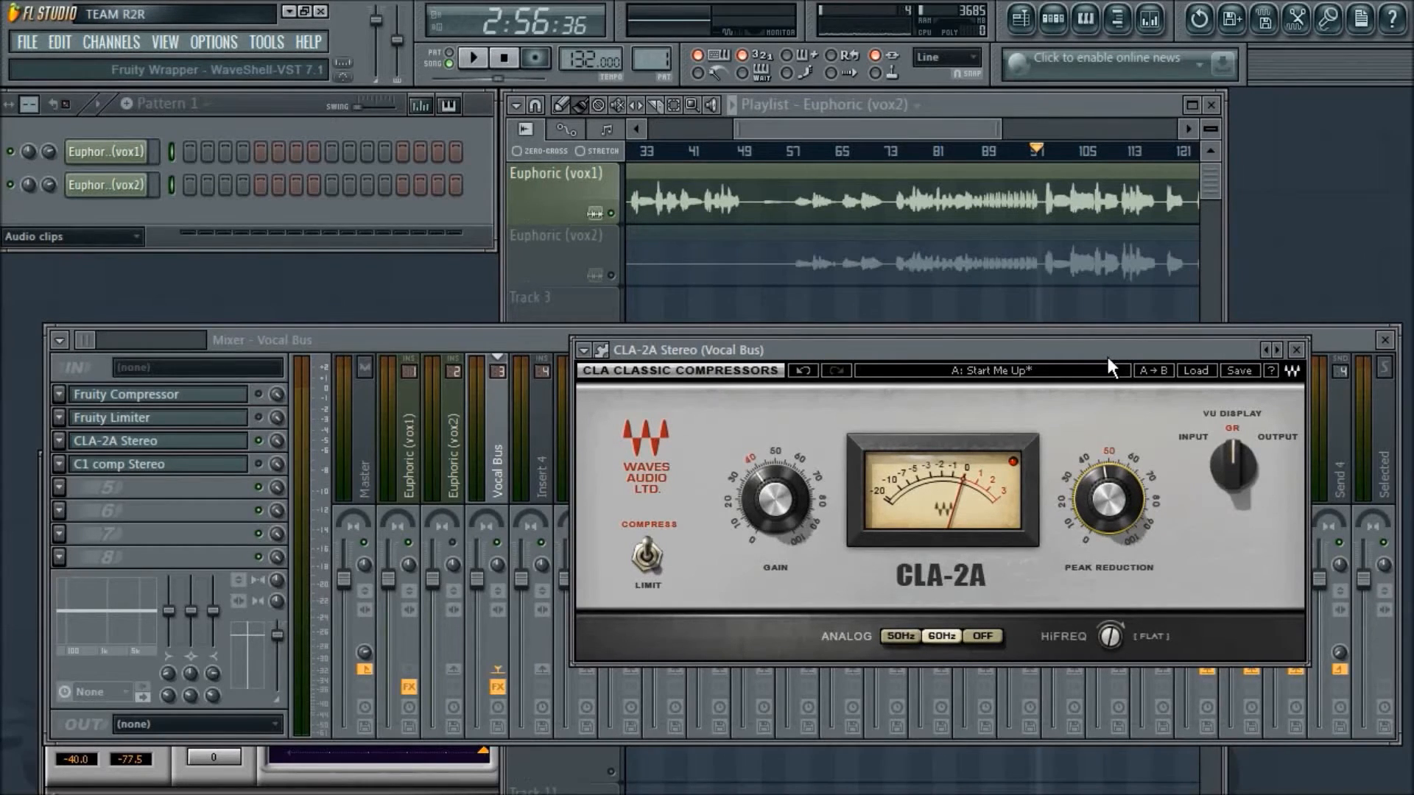
left_click_drag(1107, 358, 1121, 355)
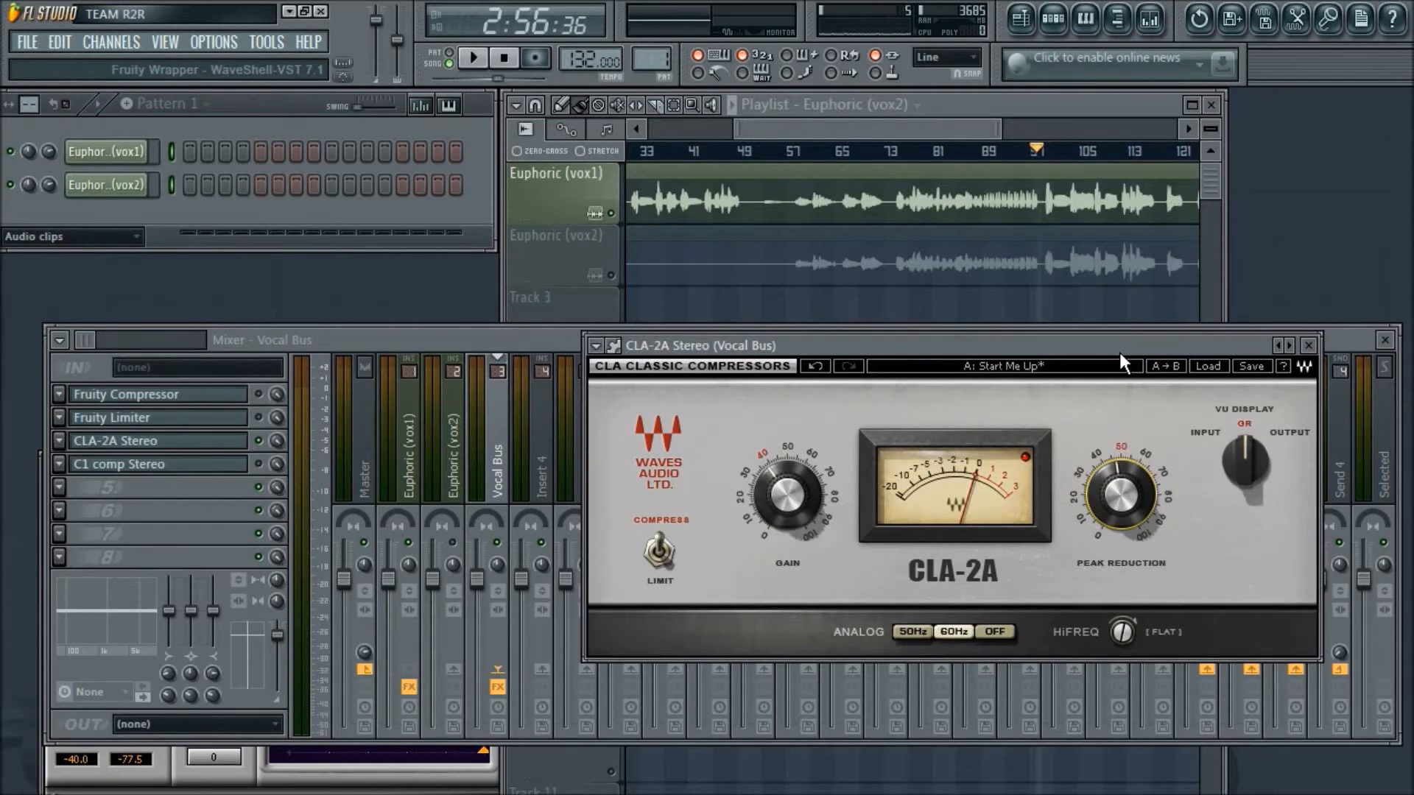
left_click(1307, 344)
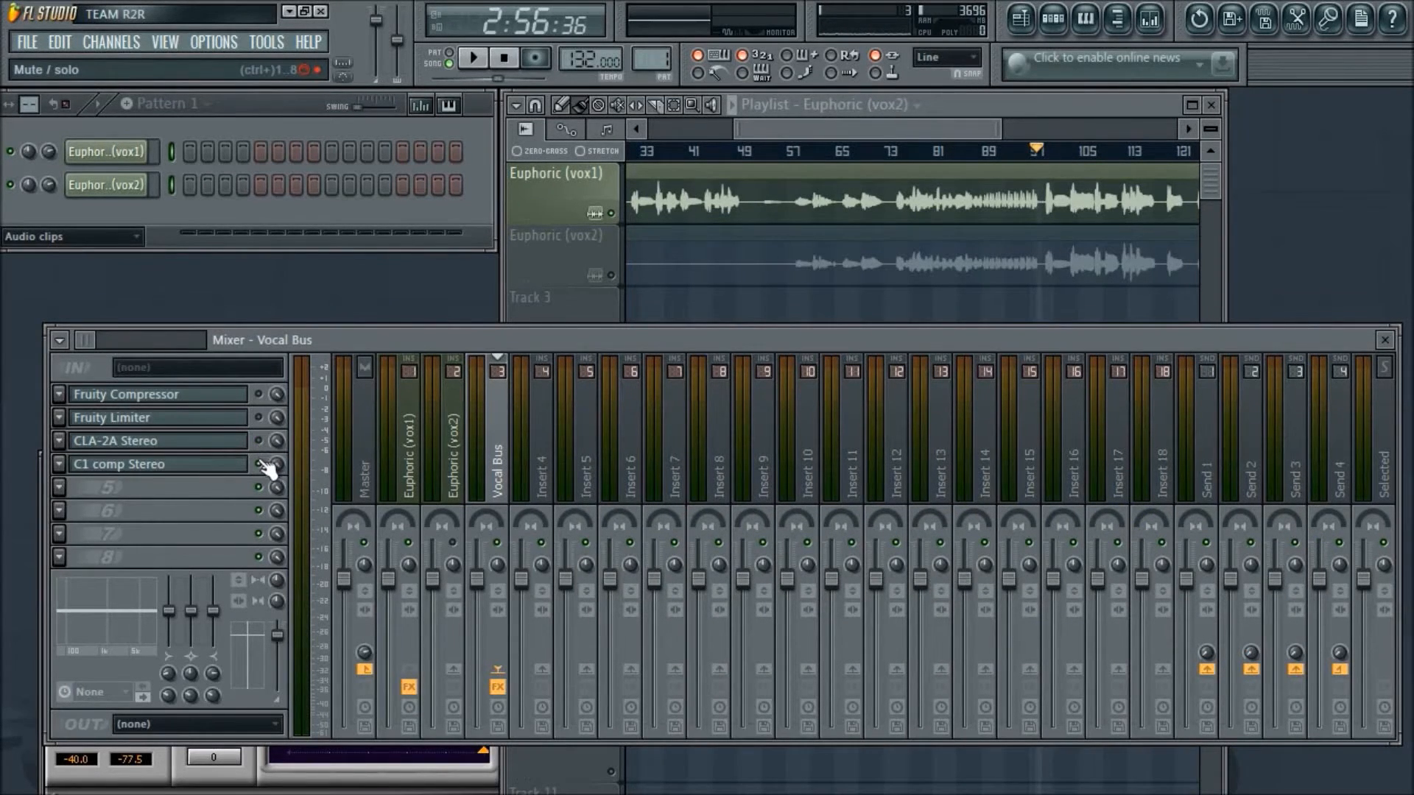
- Bring the Vocal Bus C1 comp Stereo window to the front and place it fully visible over the mixer
left_click(309, 772)
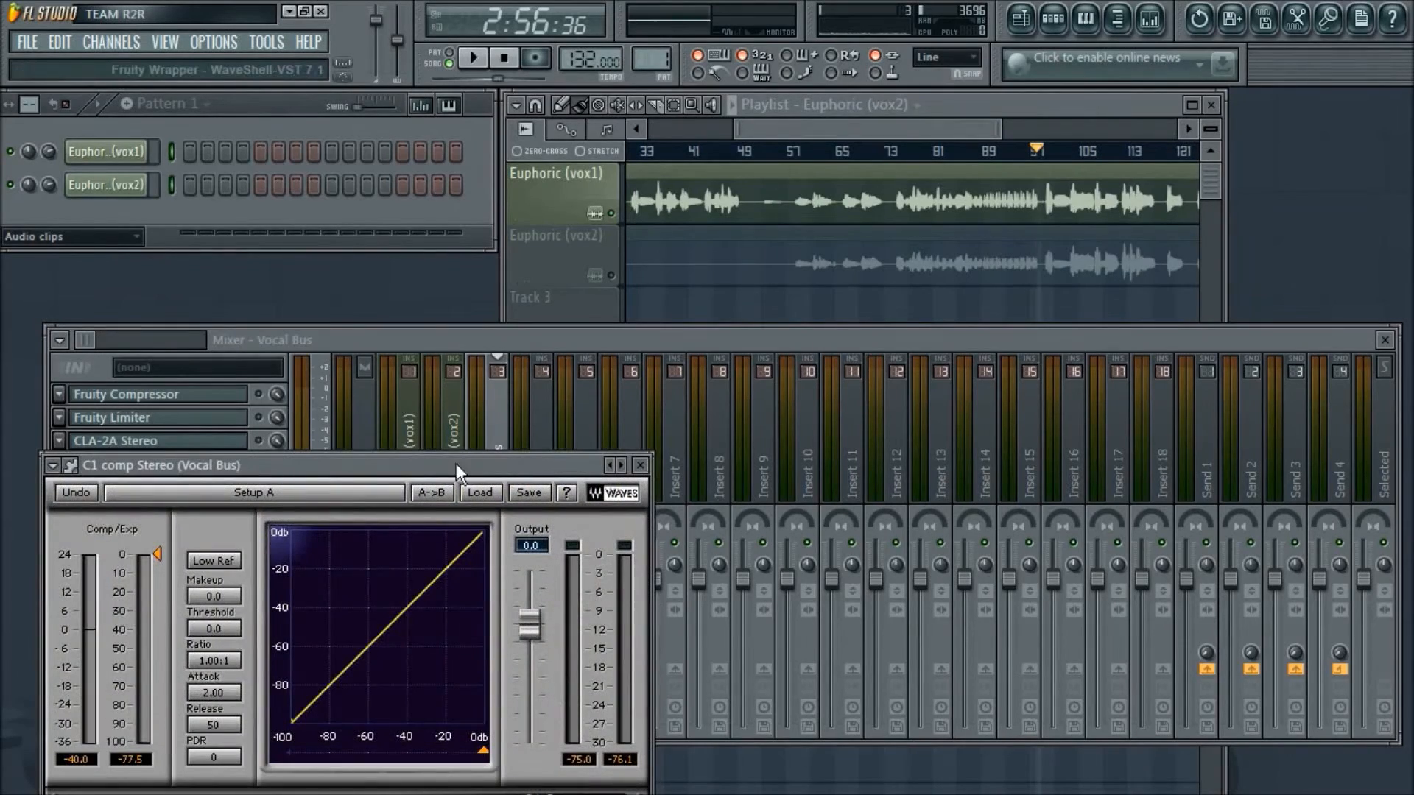
left_click_drag(458, 467, 1066, 344)
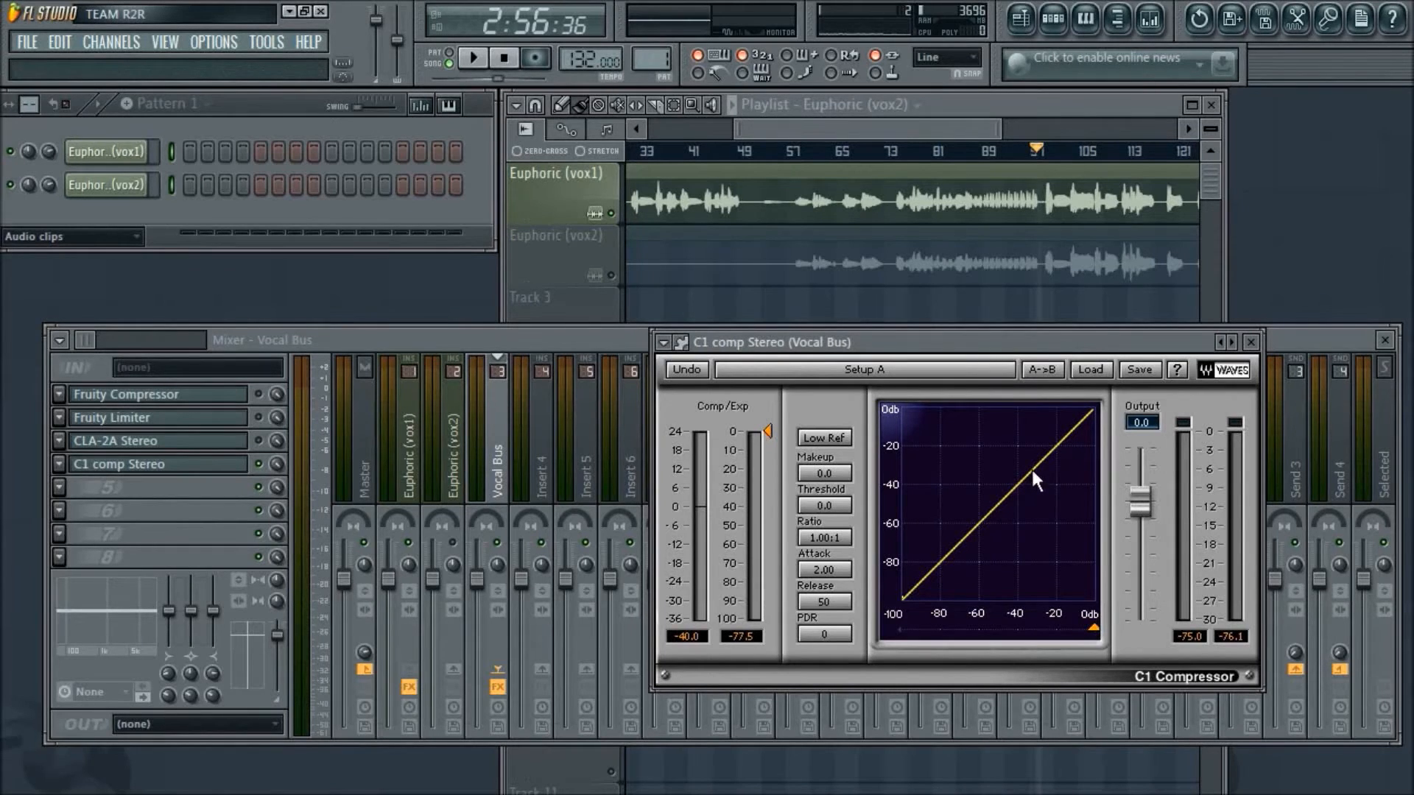
left_click_drag(912, 344, 873, 383)
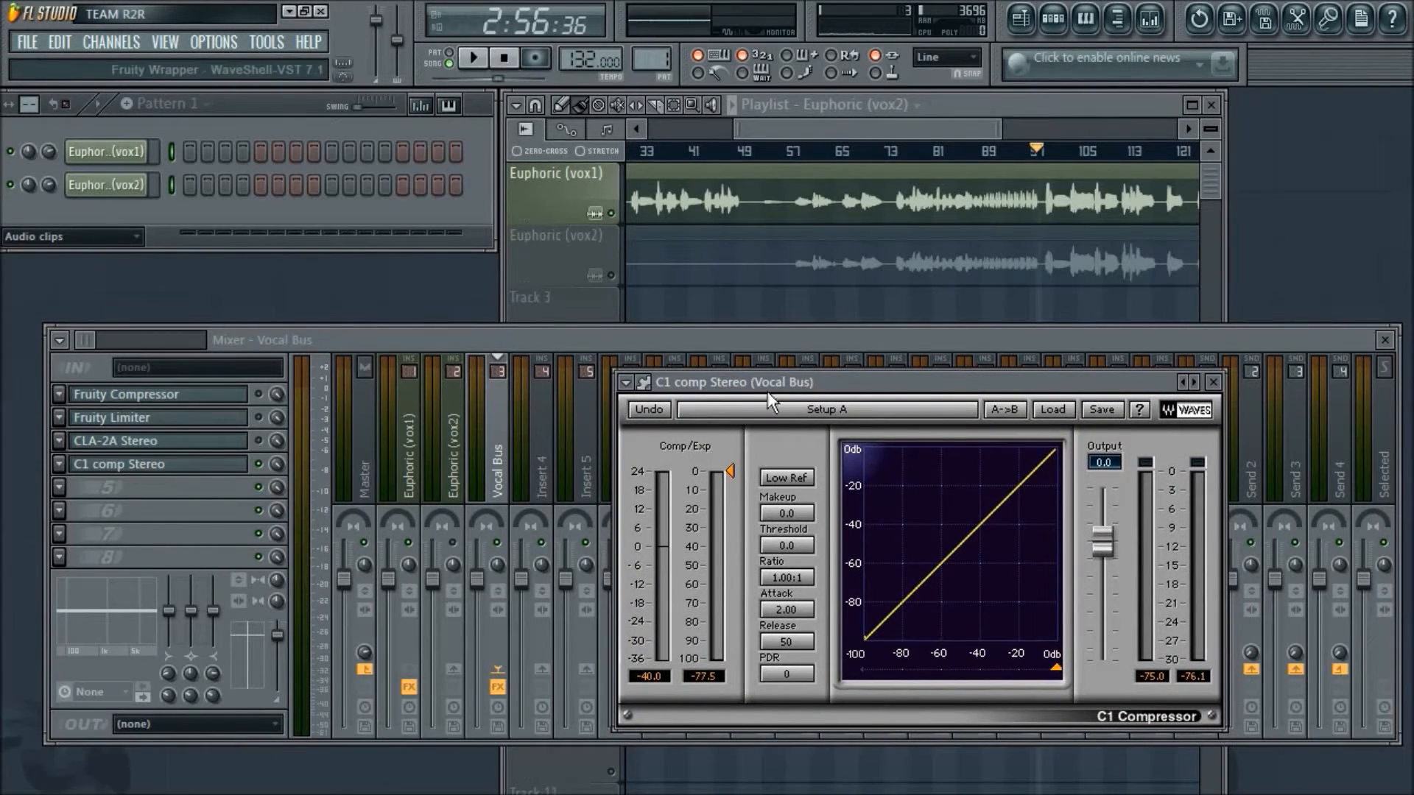
- Mute the microphone in Open Broadcaster Software, return to FL Studio, start vocal playback and shift the C1 compressor window
key("alt+Tab")
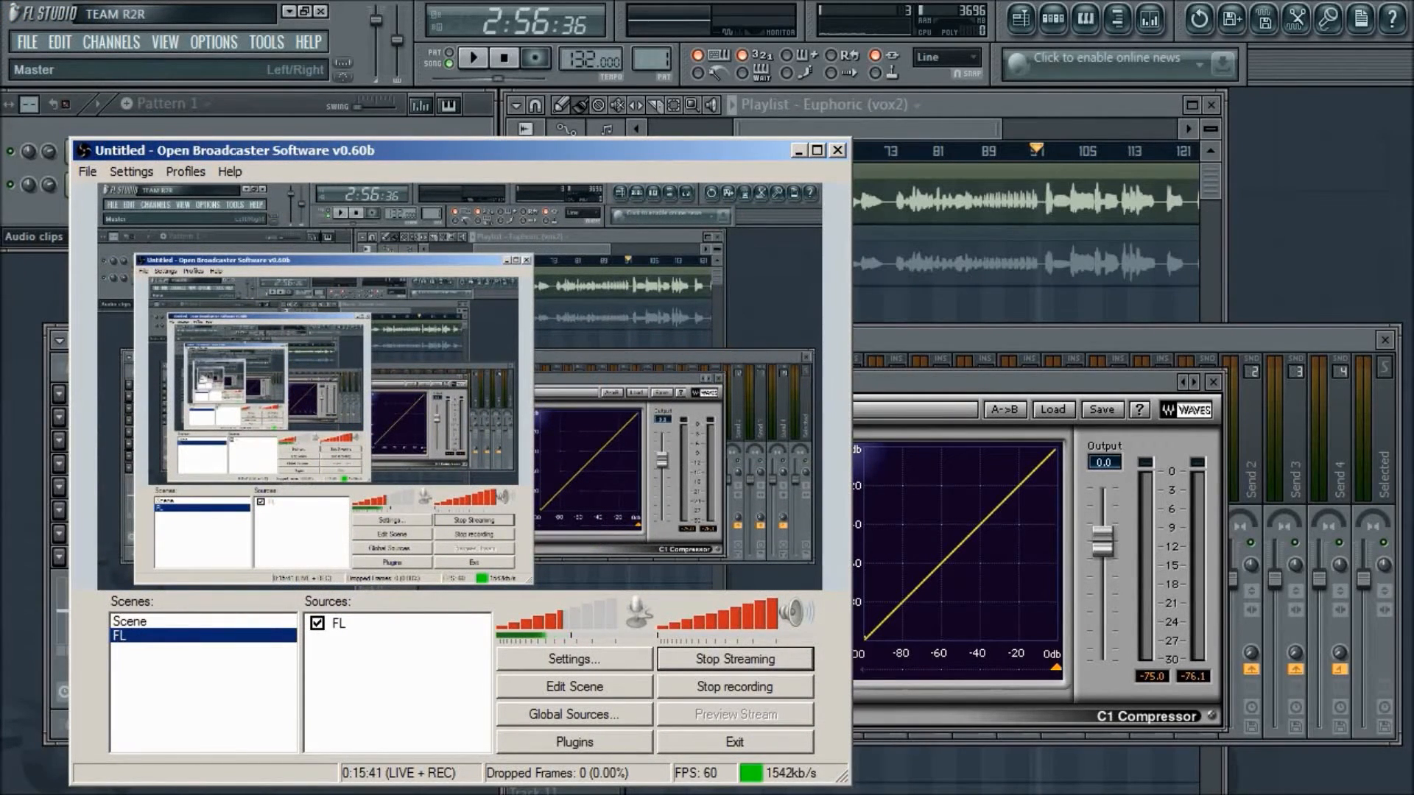
key("m")
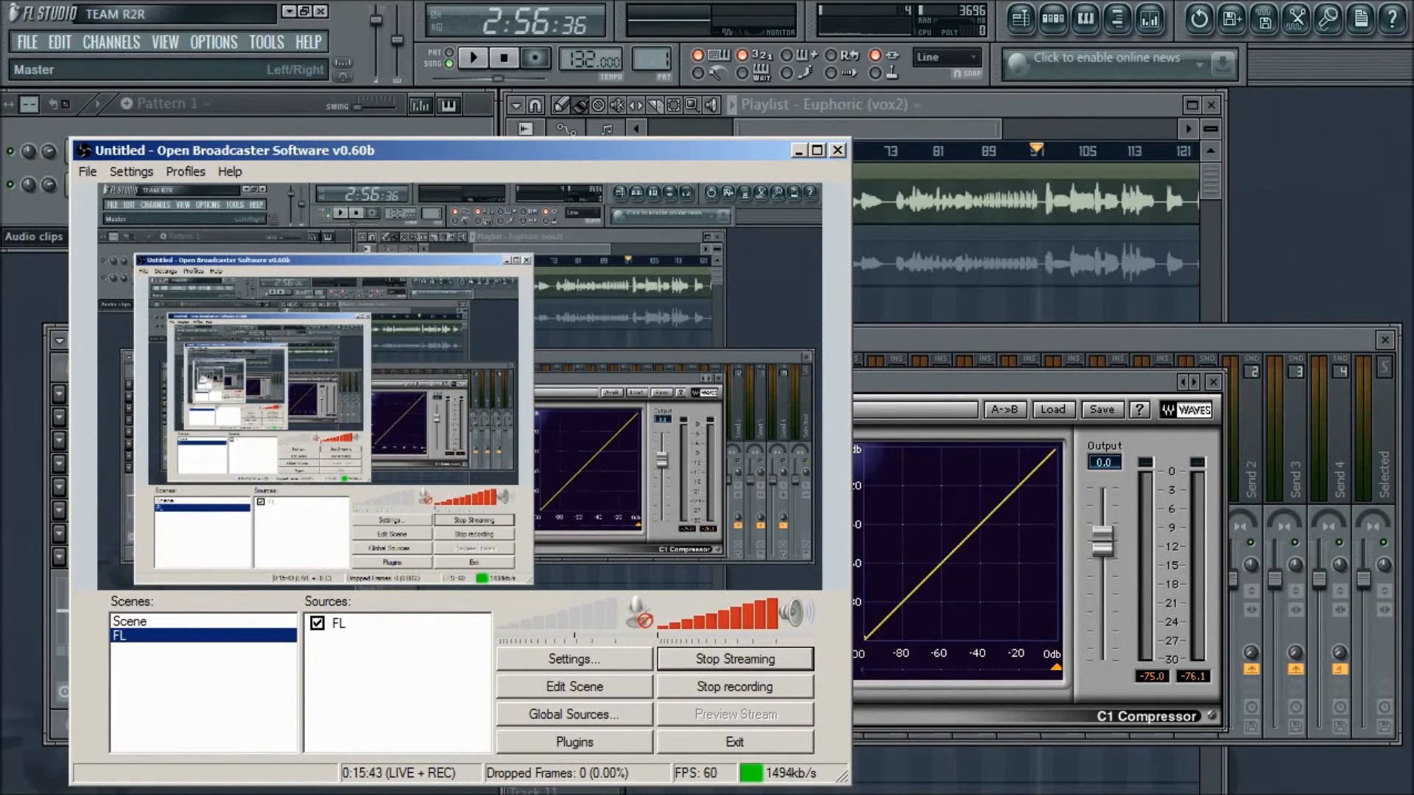
key("alt+Tab")
key("space")
left_click_drag(895, 372, 792, 338)
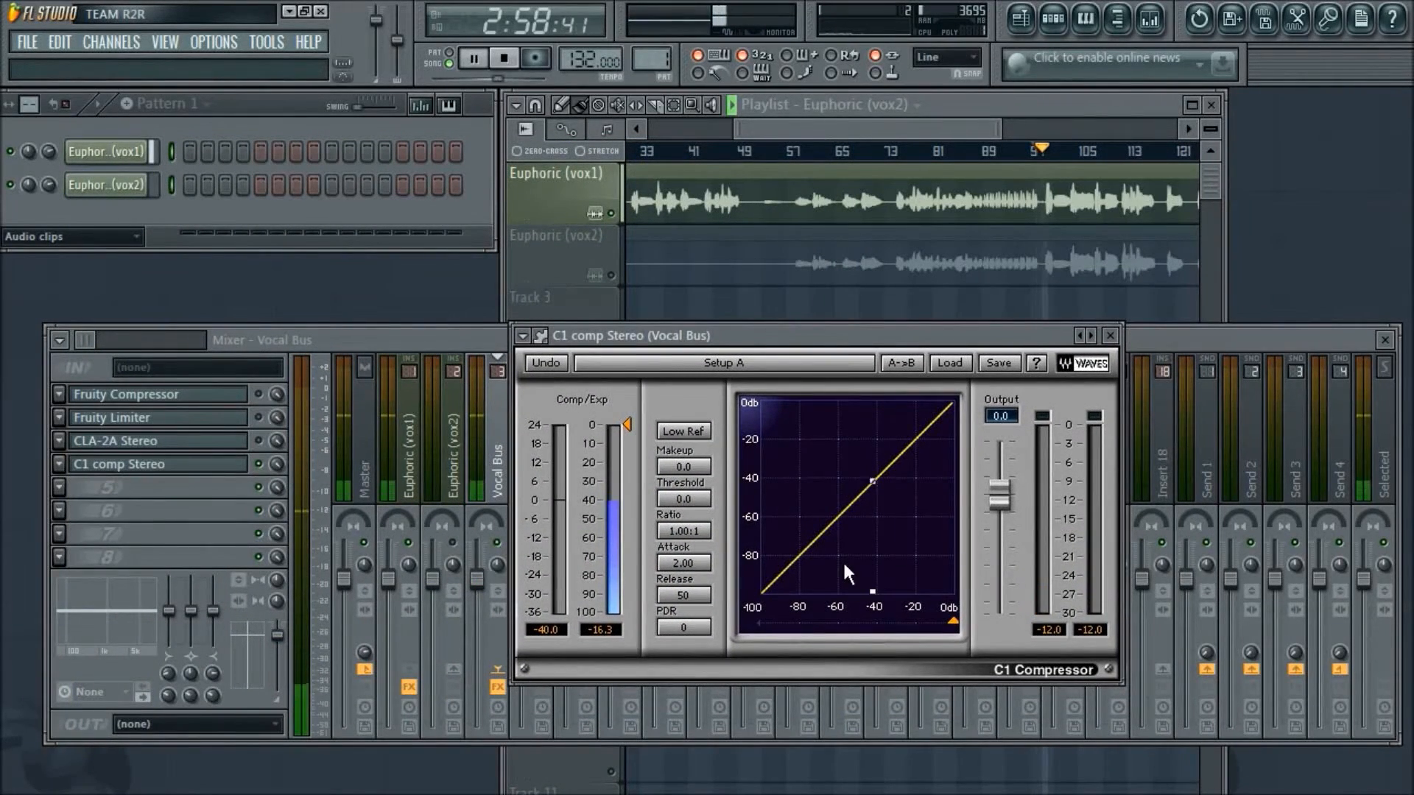
- Set the C1 compressor's threshold to -18.4, ratio to 4.46:1, attack to 9.89, release to 44 and PDR to 1 during playback
left_click_drag(626, 426, 626, 458)
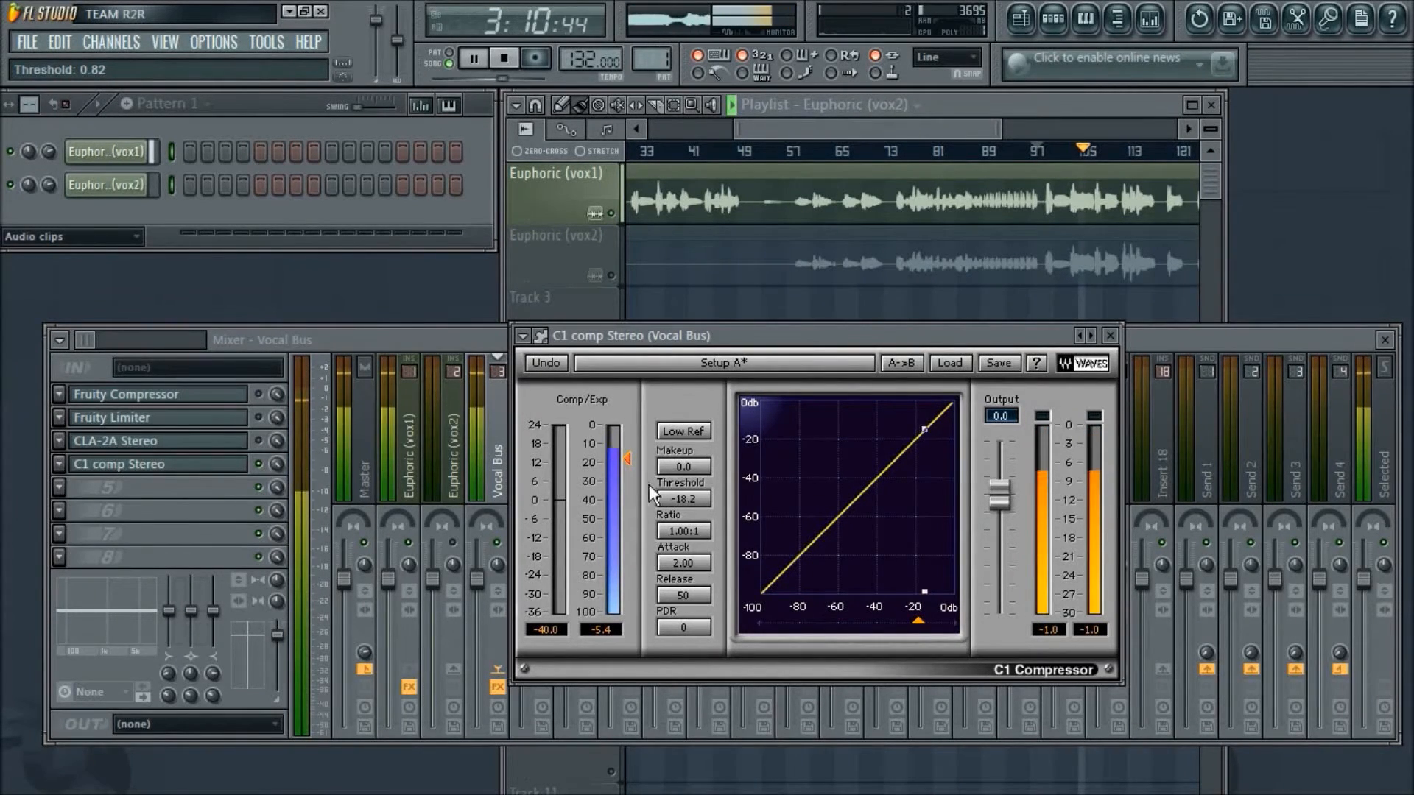
mouse_move(667, 529)
left_mouse_down()
mouse_move(666, 512)
mouse_move(672, 528)
left_mouse_up()
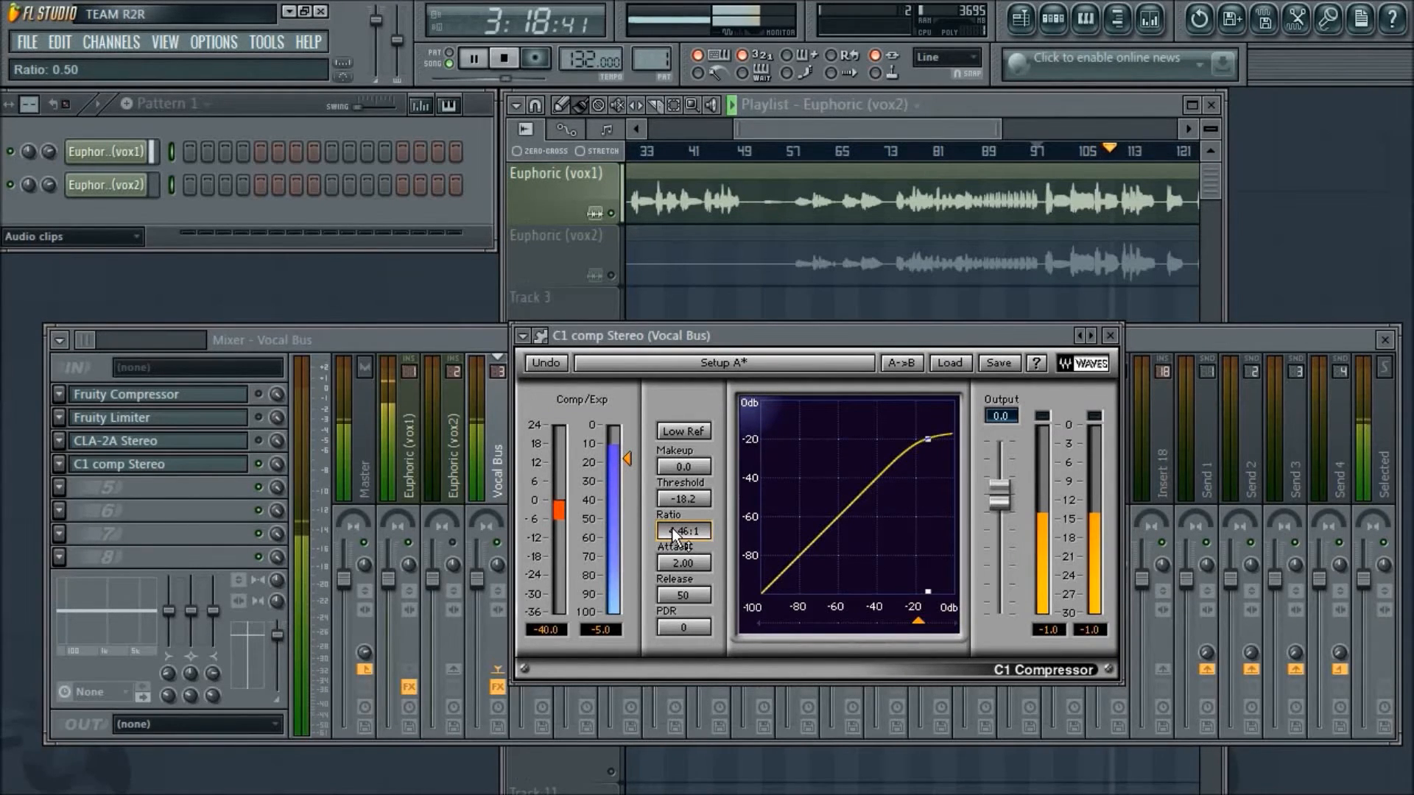
mouse_move(700, 562)
left_mouse_down()
mouse_move(700, 547)
mouse_move(698, 590)
left_mouse_up()
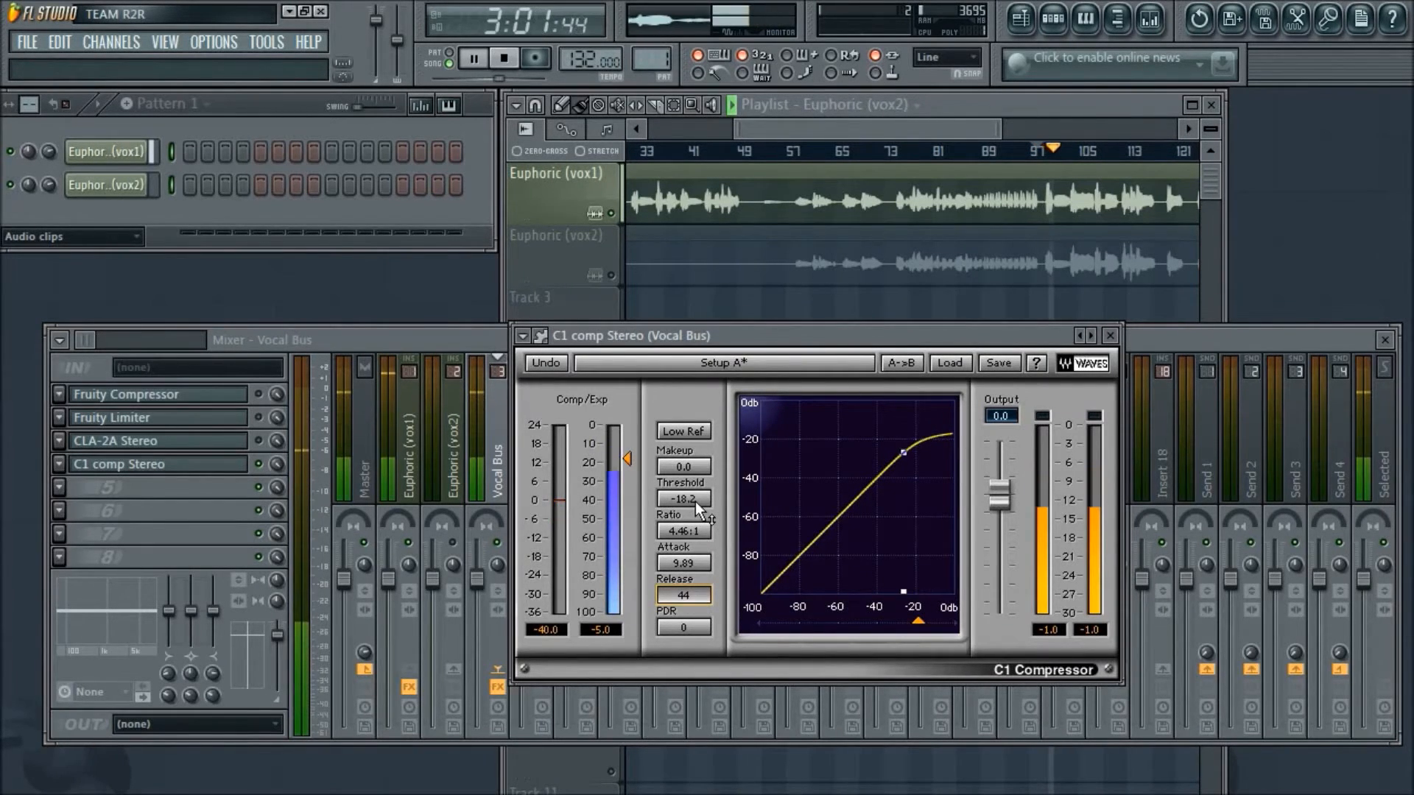
left_click_drag(695, 501, 695, 505)
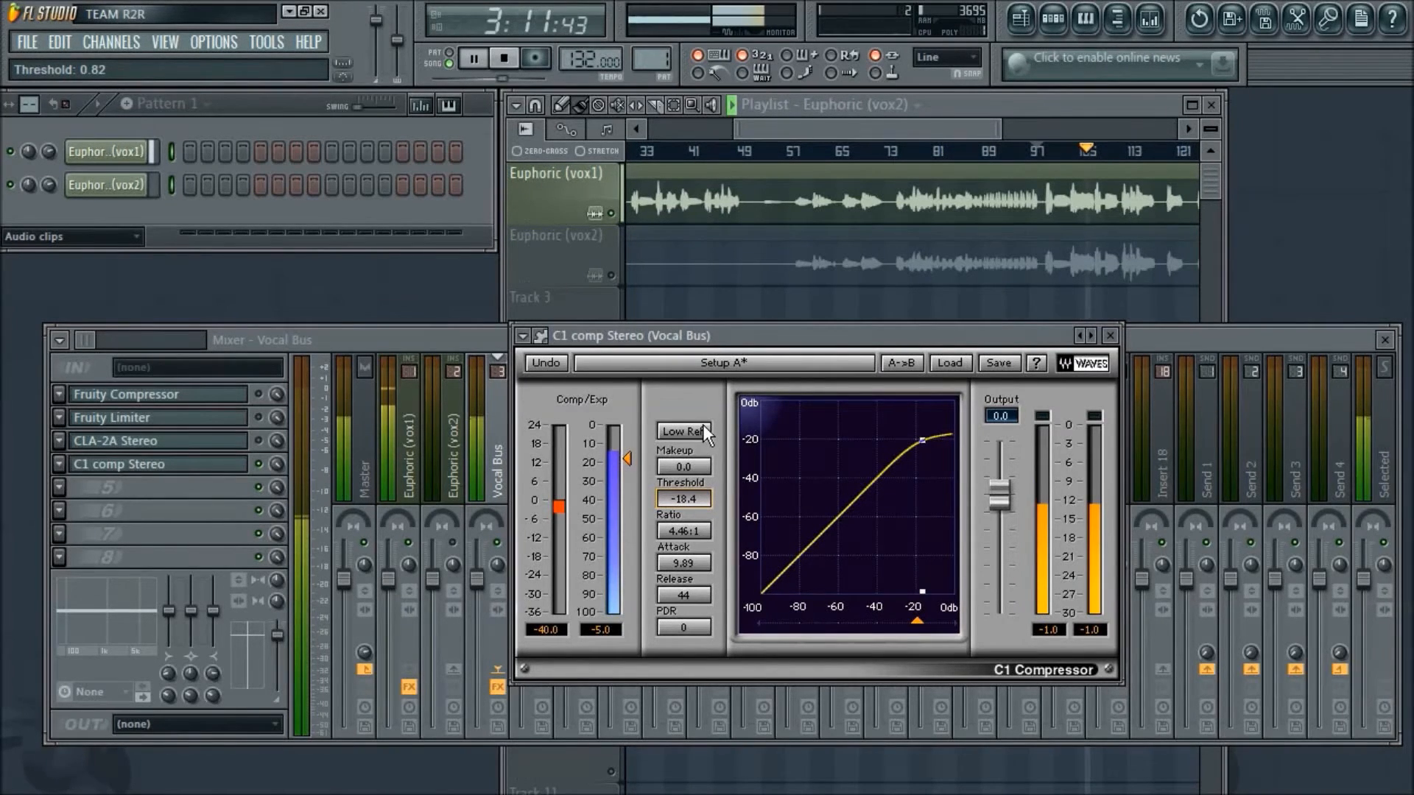
left_click_drag(689, 634, 689, 624)
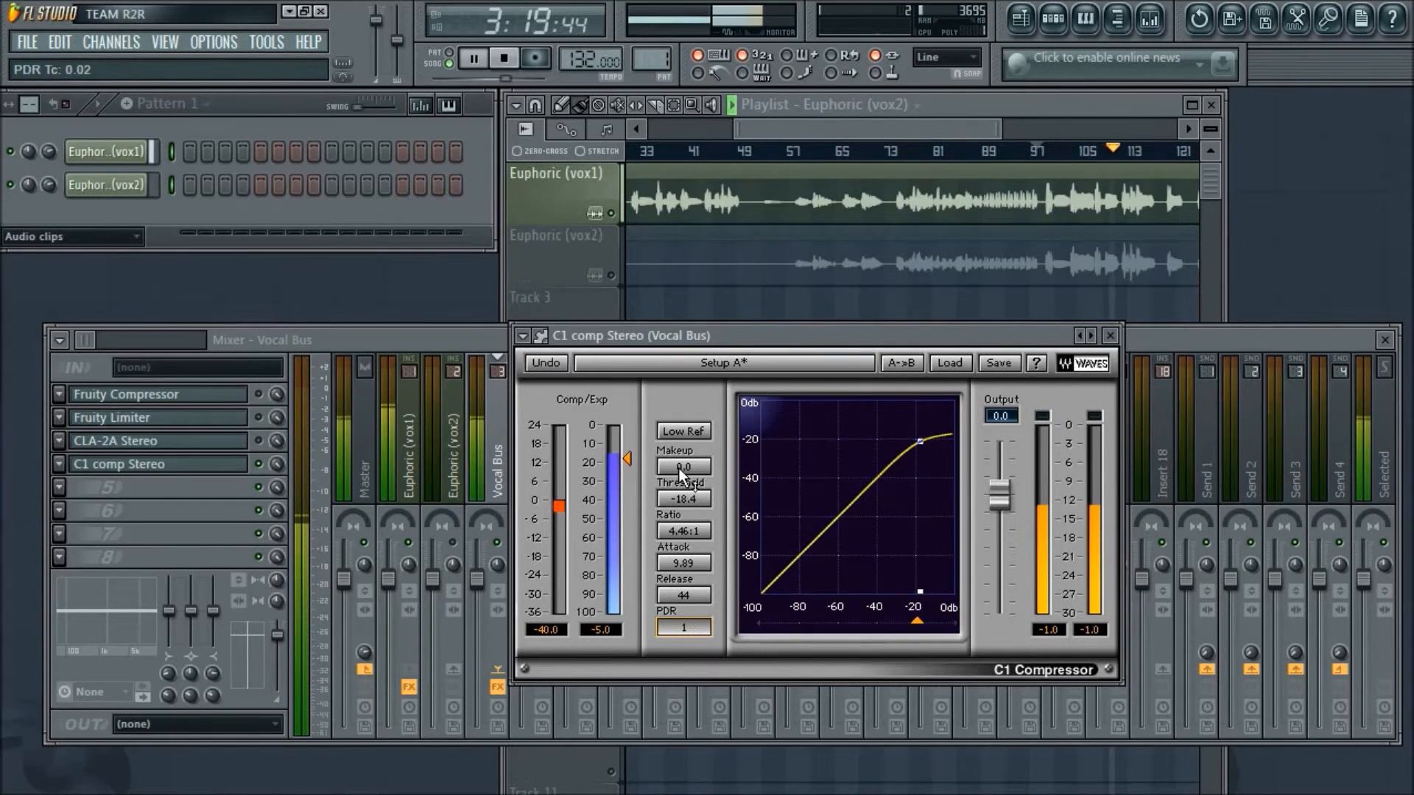
- Raise the C1 compressor's makeup gain to 5.2, restarting playback to check the level, and stop playback
left_click_drag(696, 471, 697, 426)
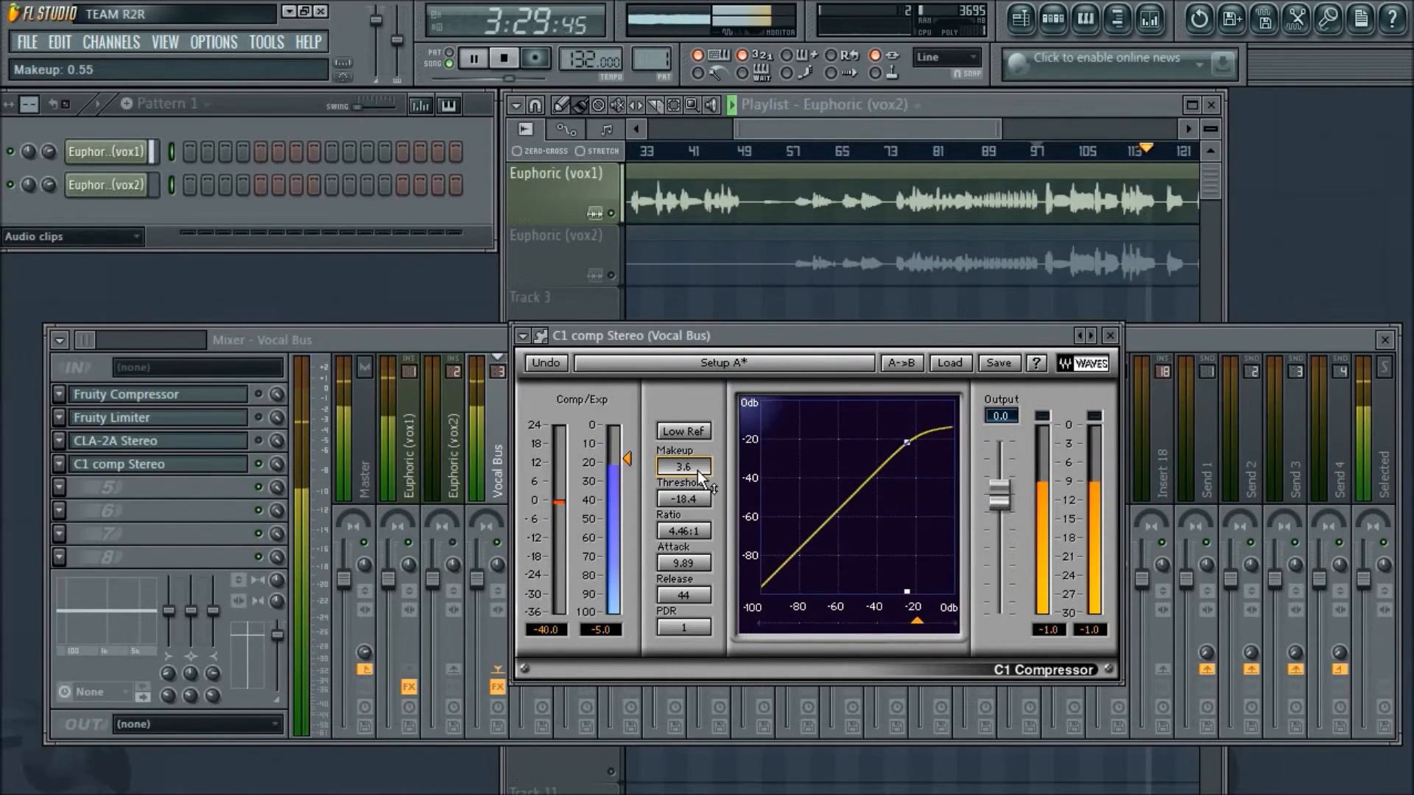
key("space")
key("space")
left_click_drag(696, 470, 697, 464)
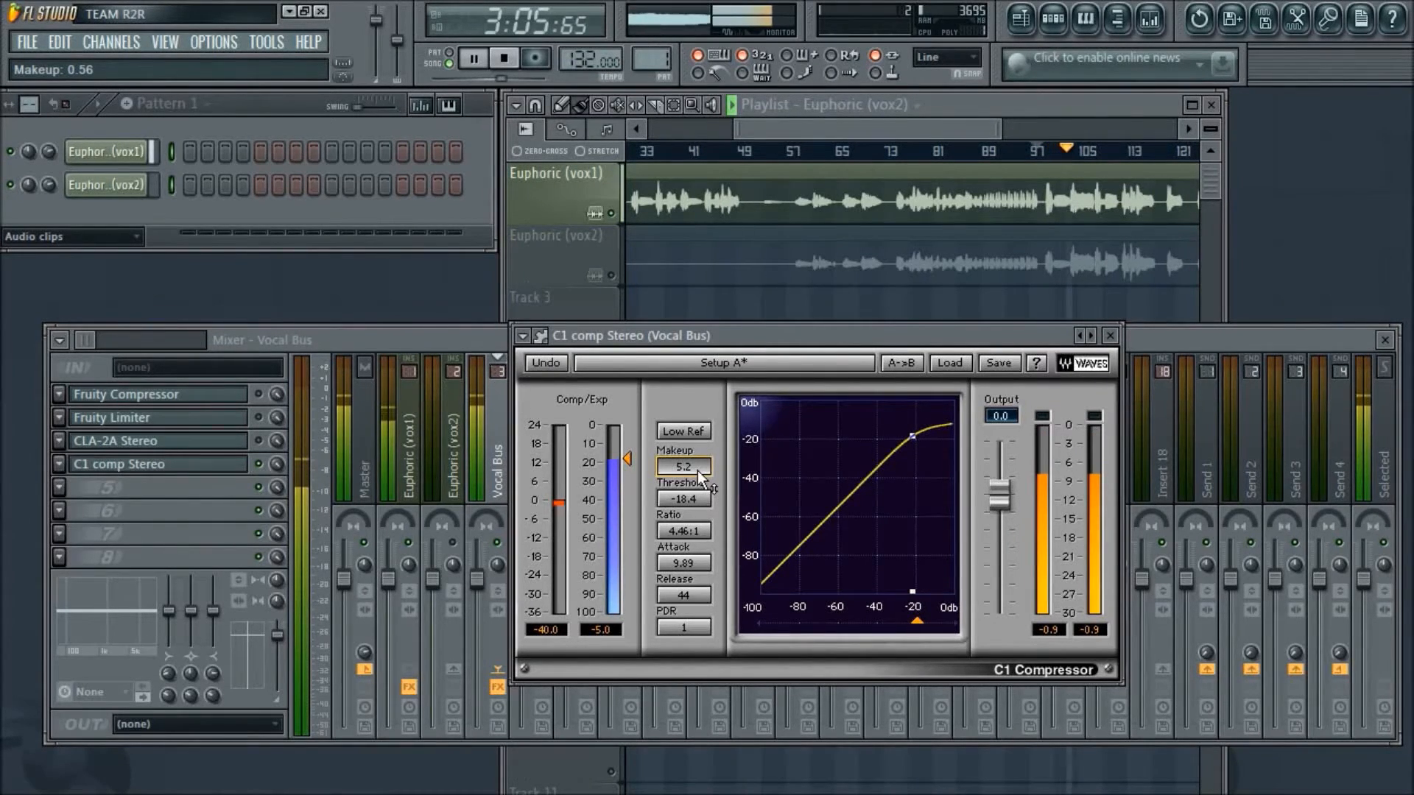
key("space")
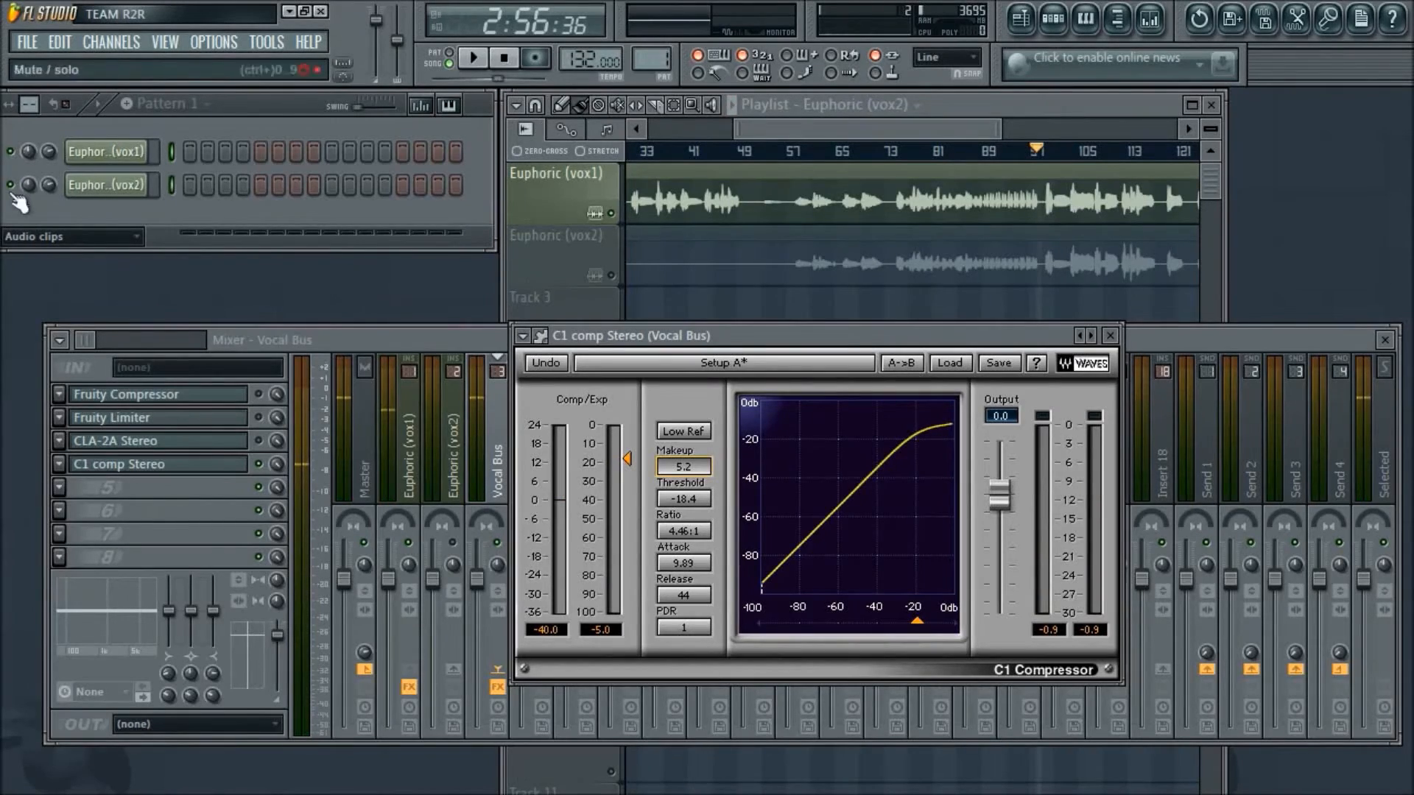
- Switch to Open Broadcaster Software and back to FL Studio, and reposition the C1 compressor window over the mixer
key("alt+Tab")
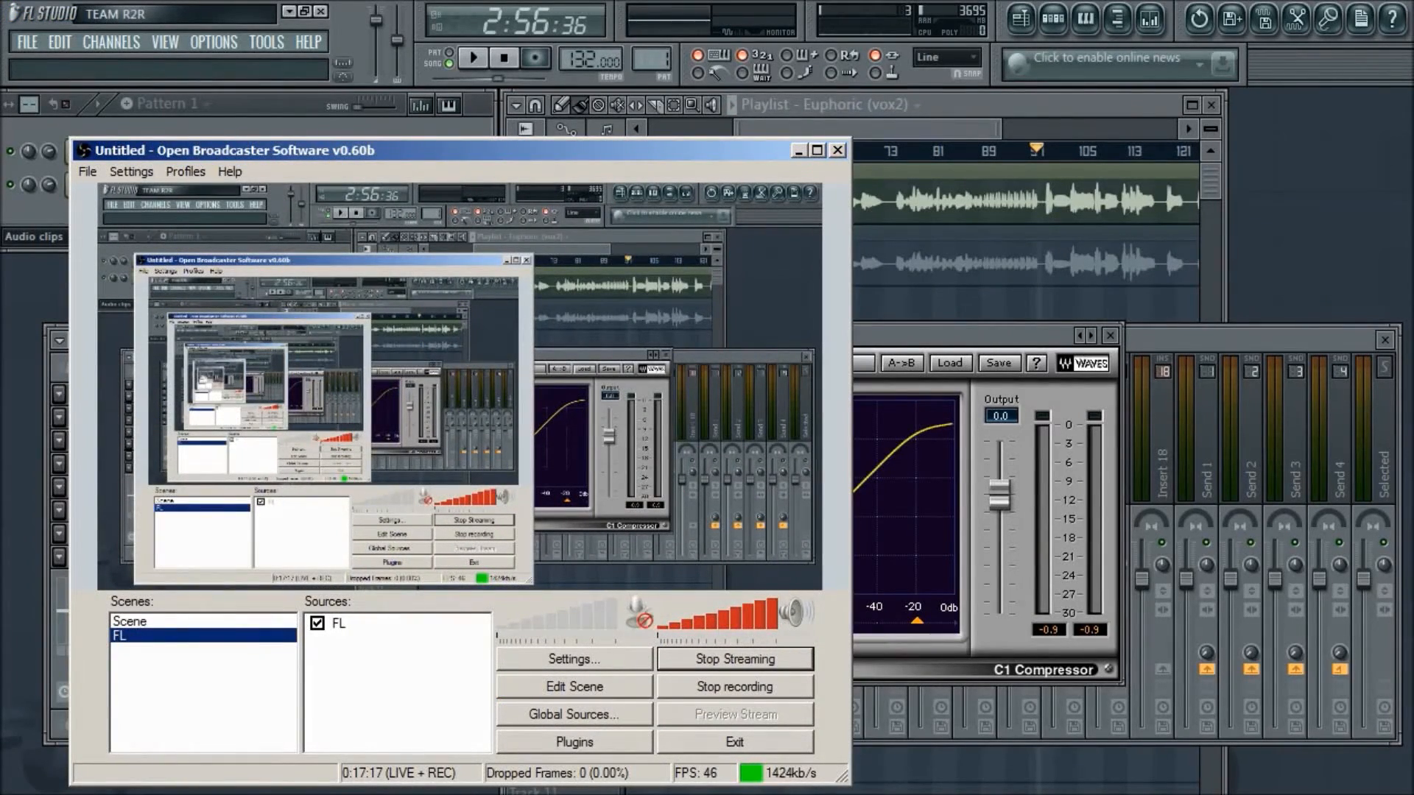
key("alt+Tab")
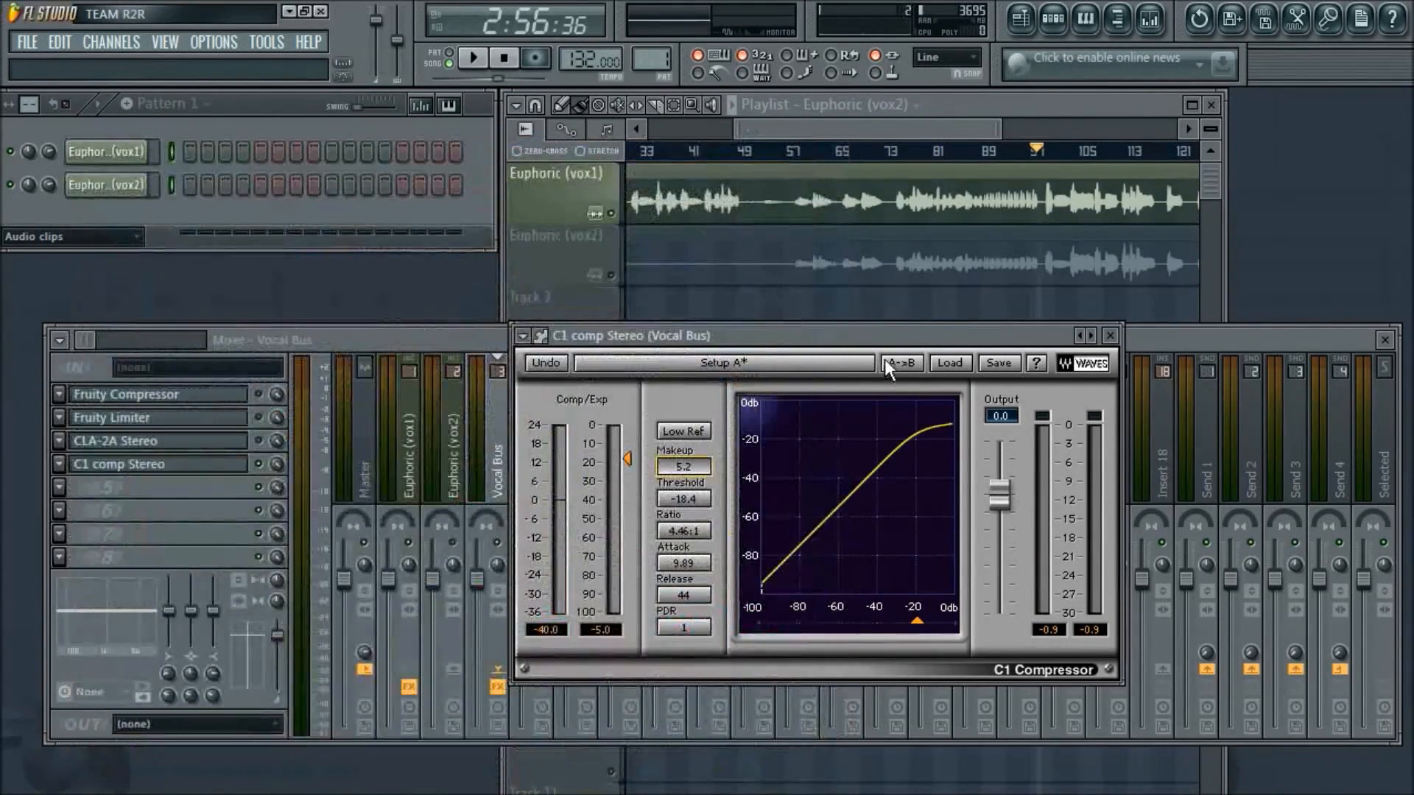
left_click_drag(906, 338, 838, 371)
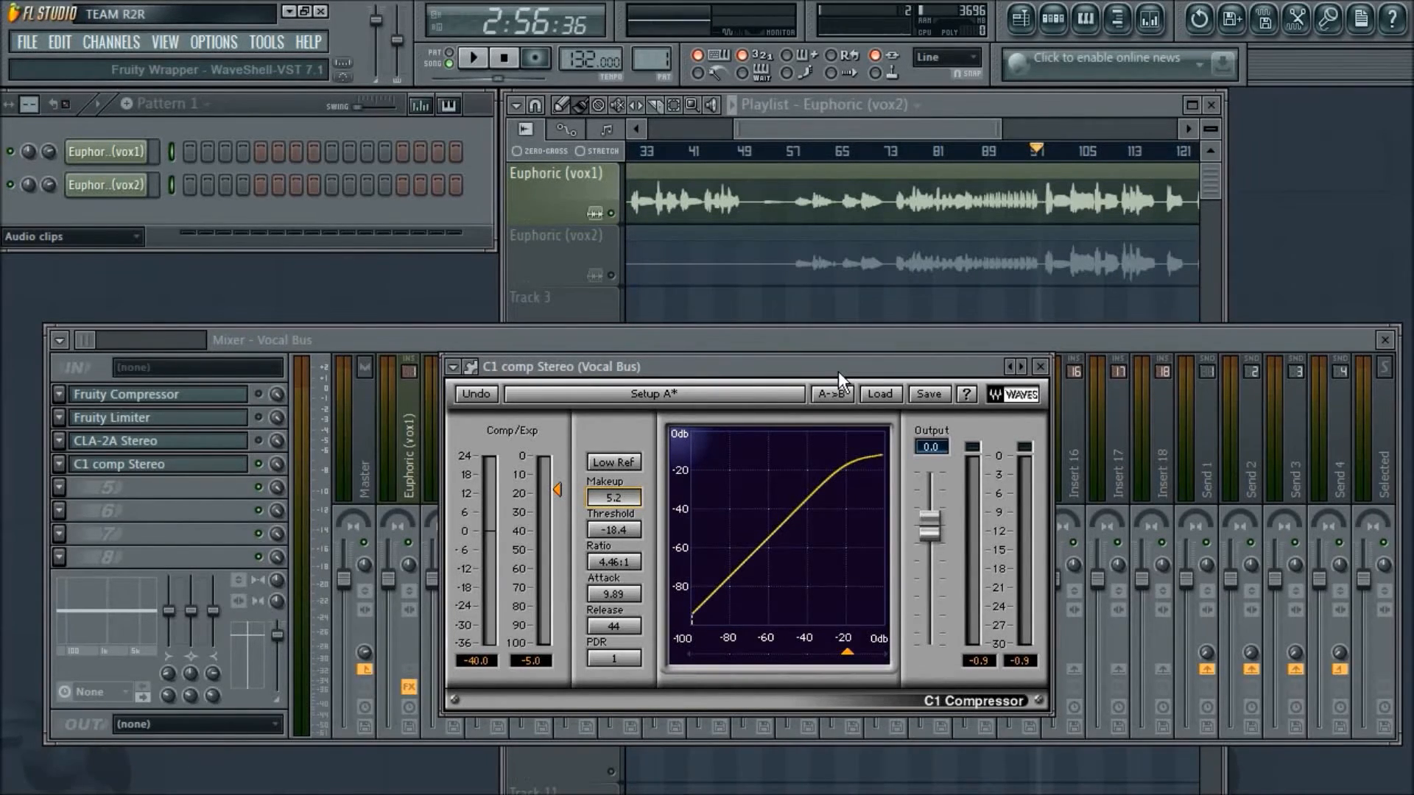
left_click_drag(838, 371, 823, 362)
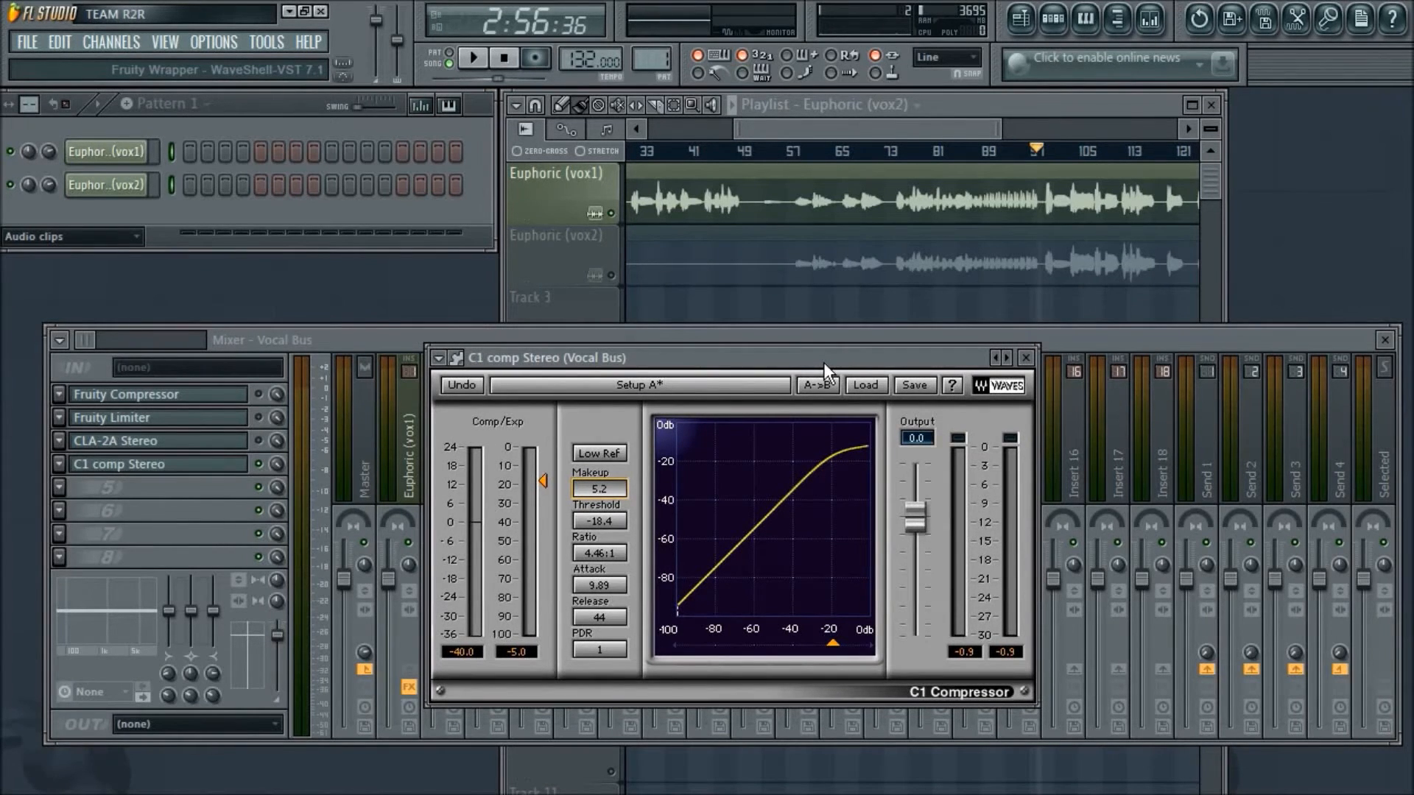
left_click_drag(838, 359, 950, 354)
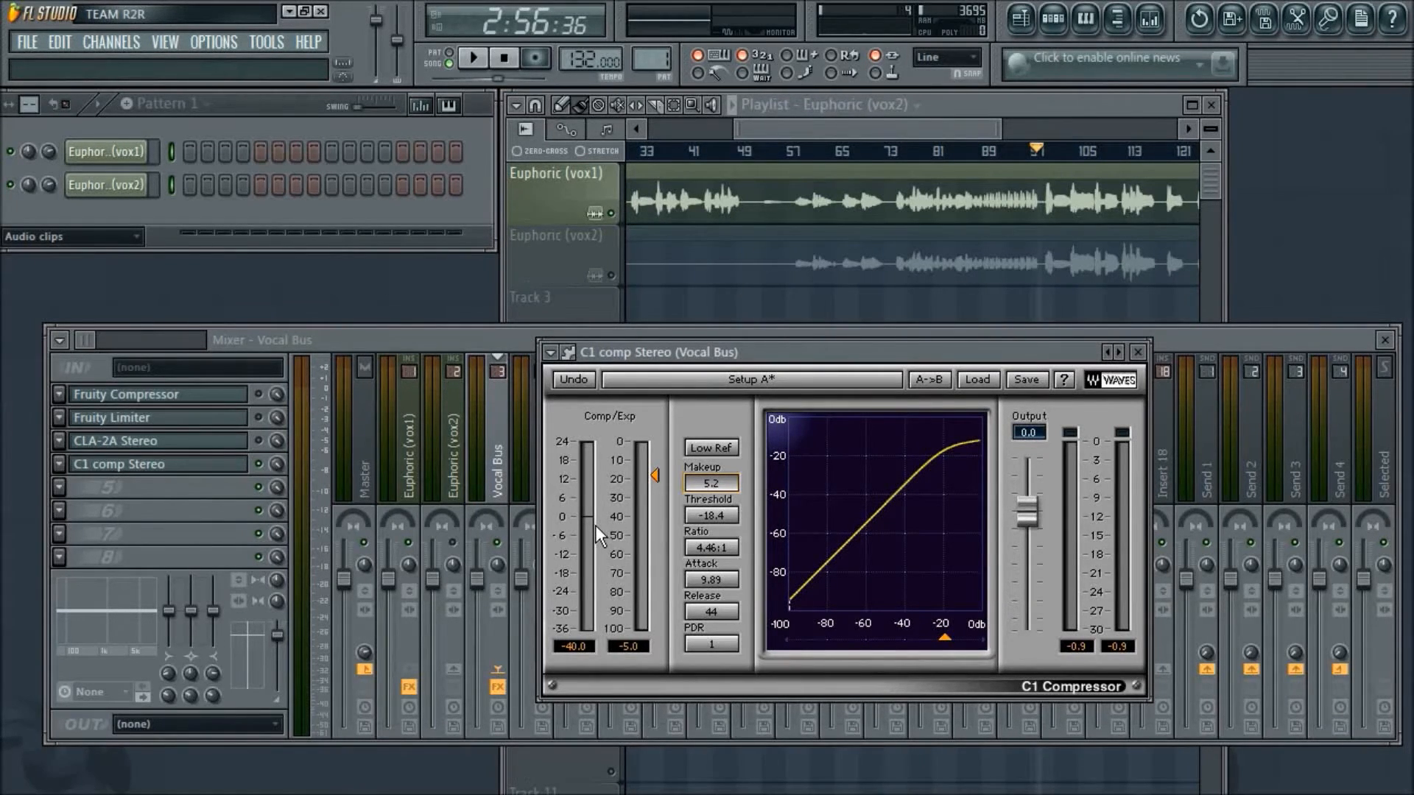
left_click_drag(1044, 344, 1121, 378)
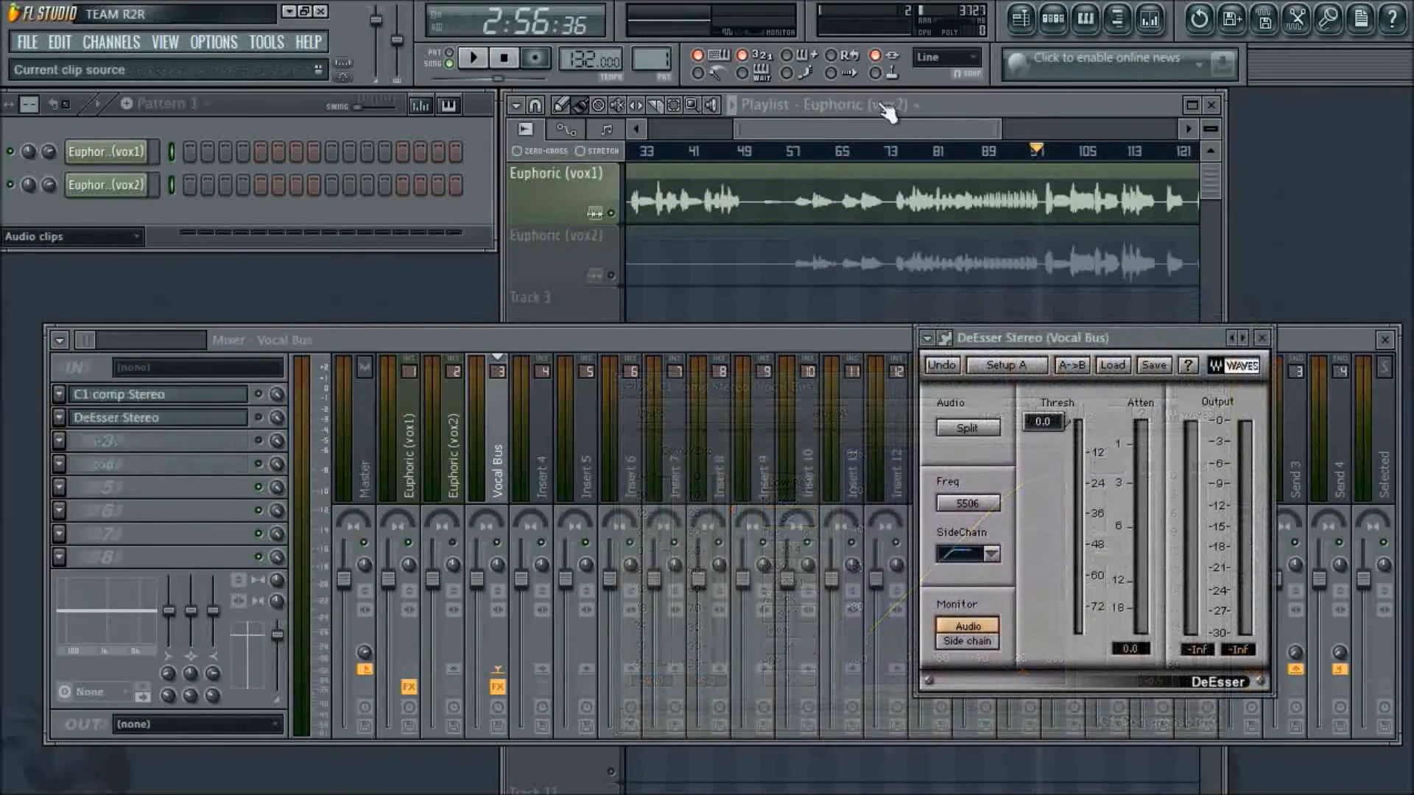
- Zoom in on the vocal clips in the playlist and start playback from about bar 63
left_click_drag(900, 129, 920, 137)
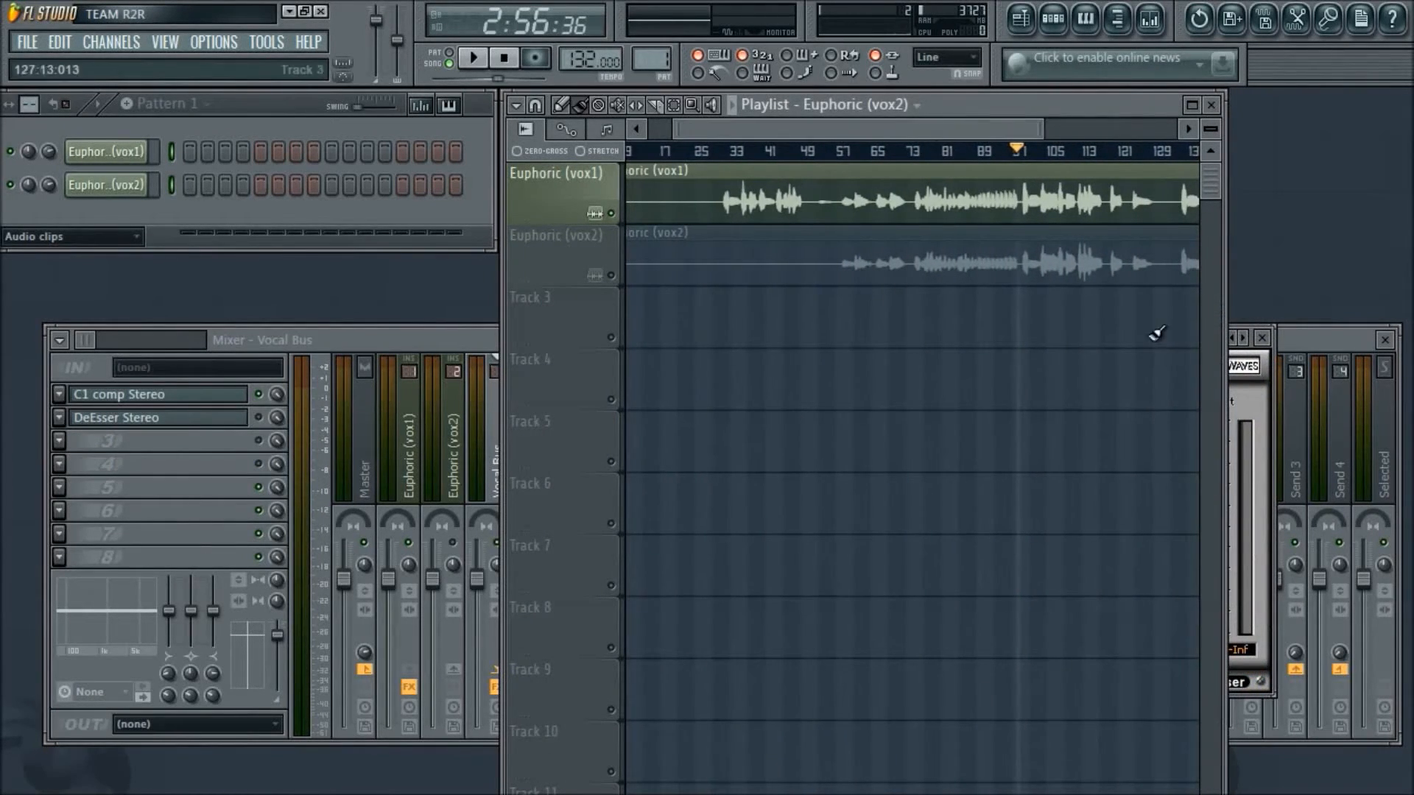
left_click(1267, 401)
left_click_drag(1187, 345, 1244, 383)
left_click(988, 221)
left_click_drag(860, 129, 966, 134)
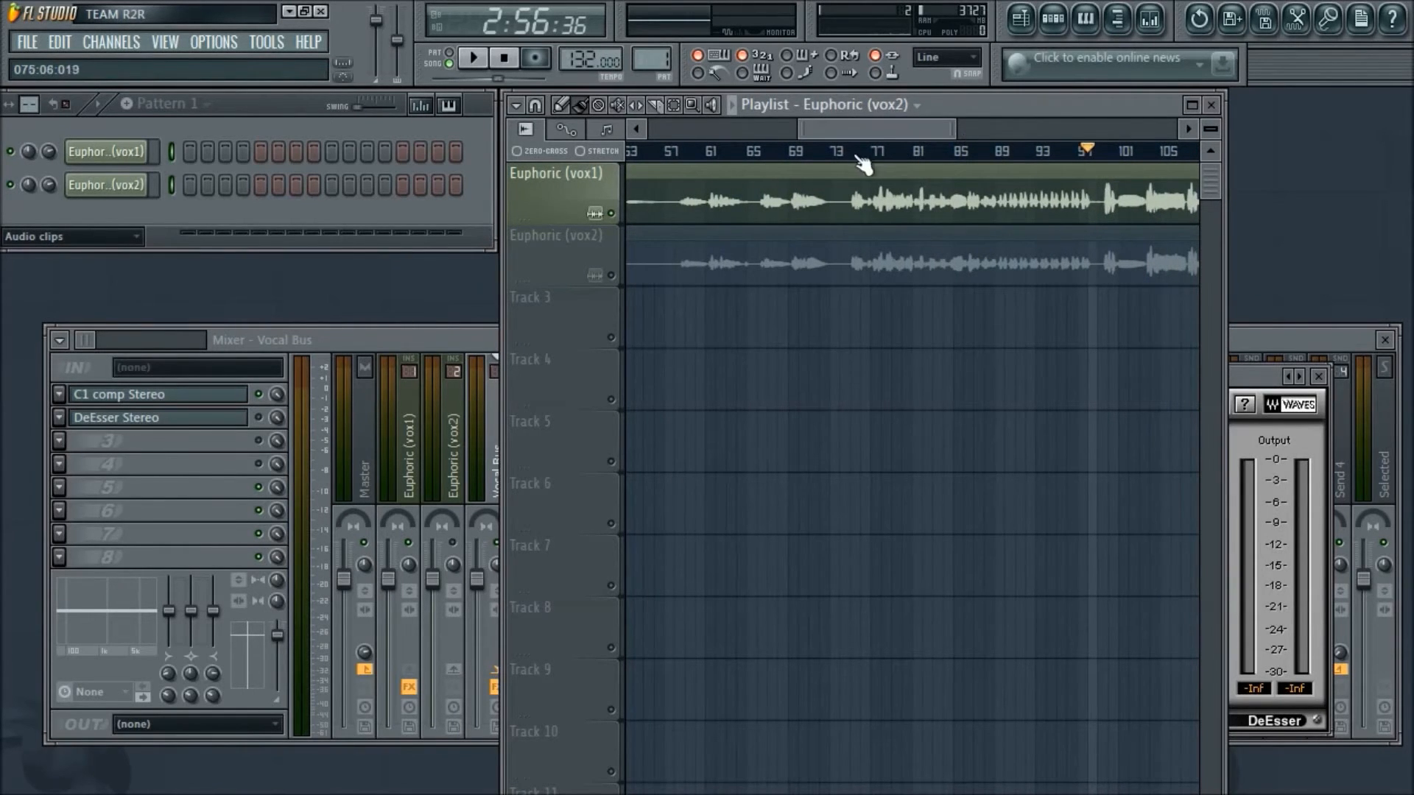
left_click(741, 154)
key("space")
- Open the Vocal Bus DeEsser and set its threshold to -38.3 and frequency to 9553 while the vocal plays
key("F9")
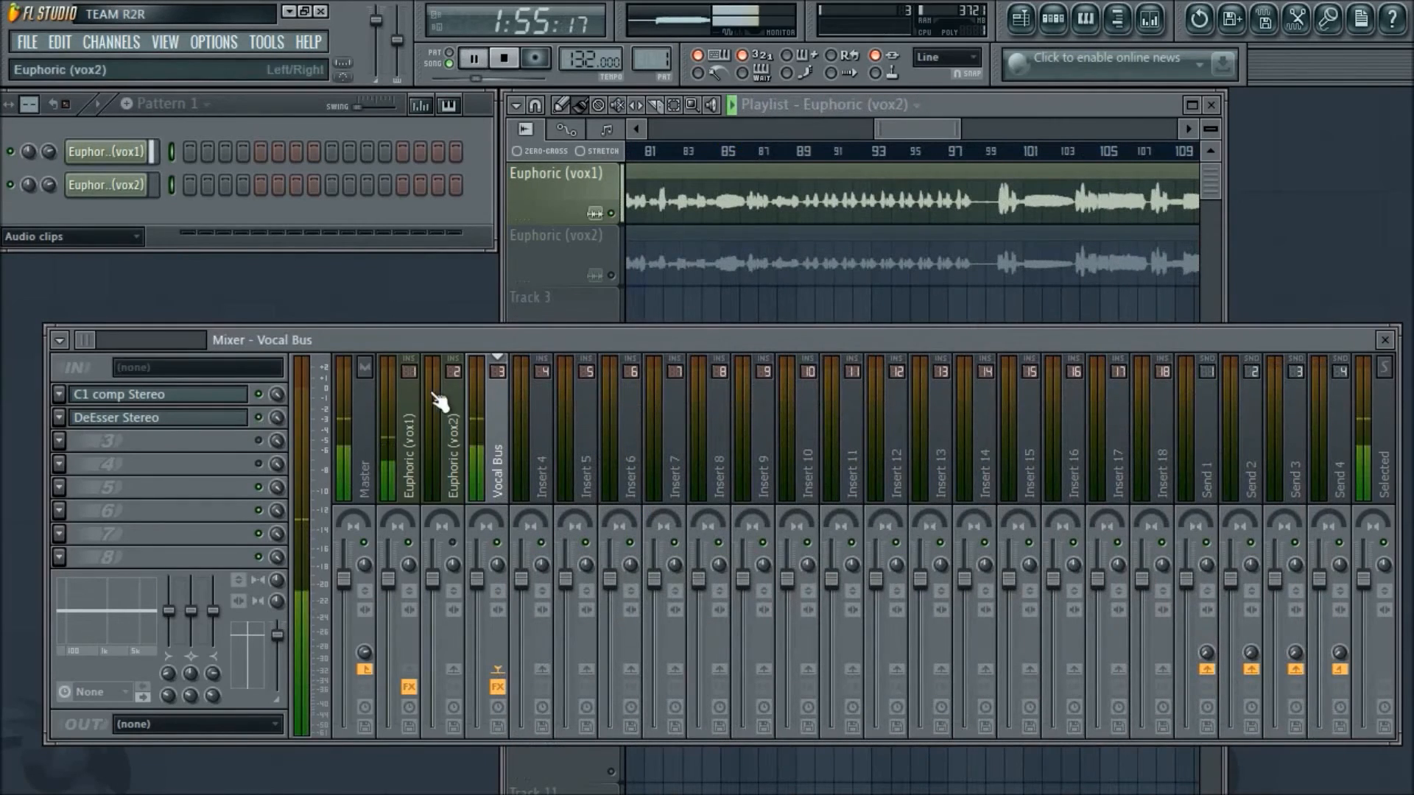
left_click(243, 419)
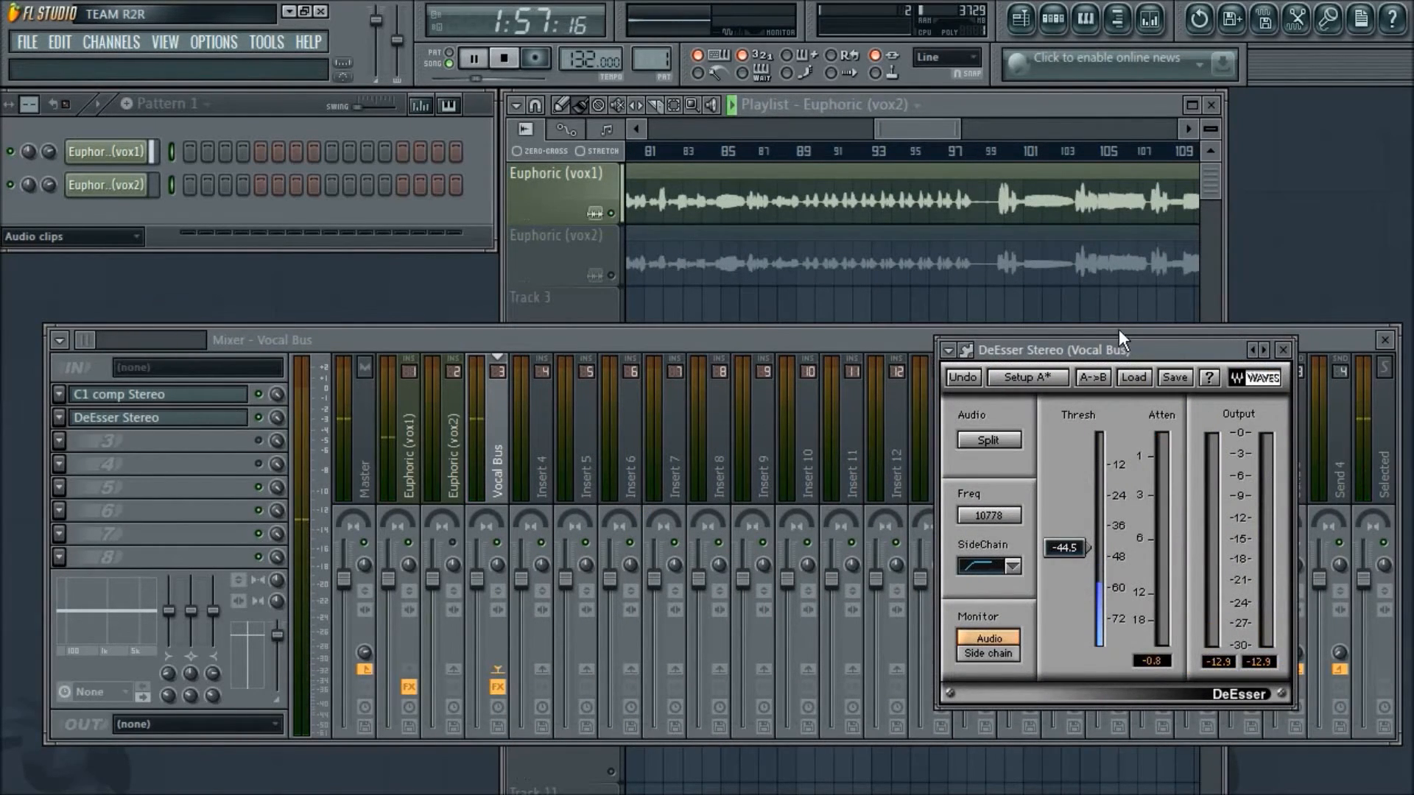
left_click_drag(1124, 345, 1080, 311)
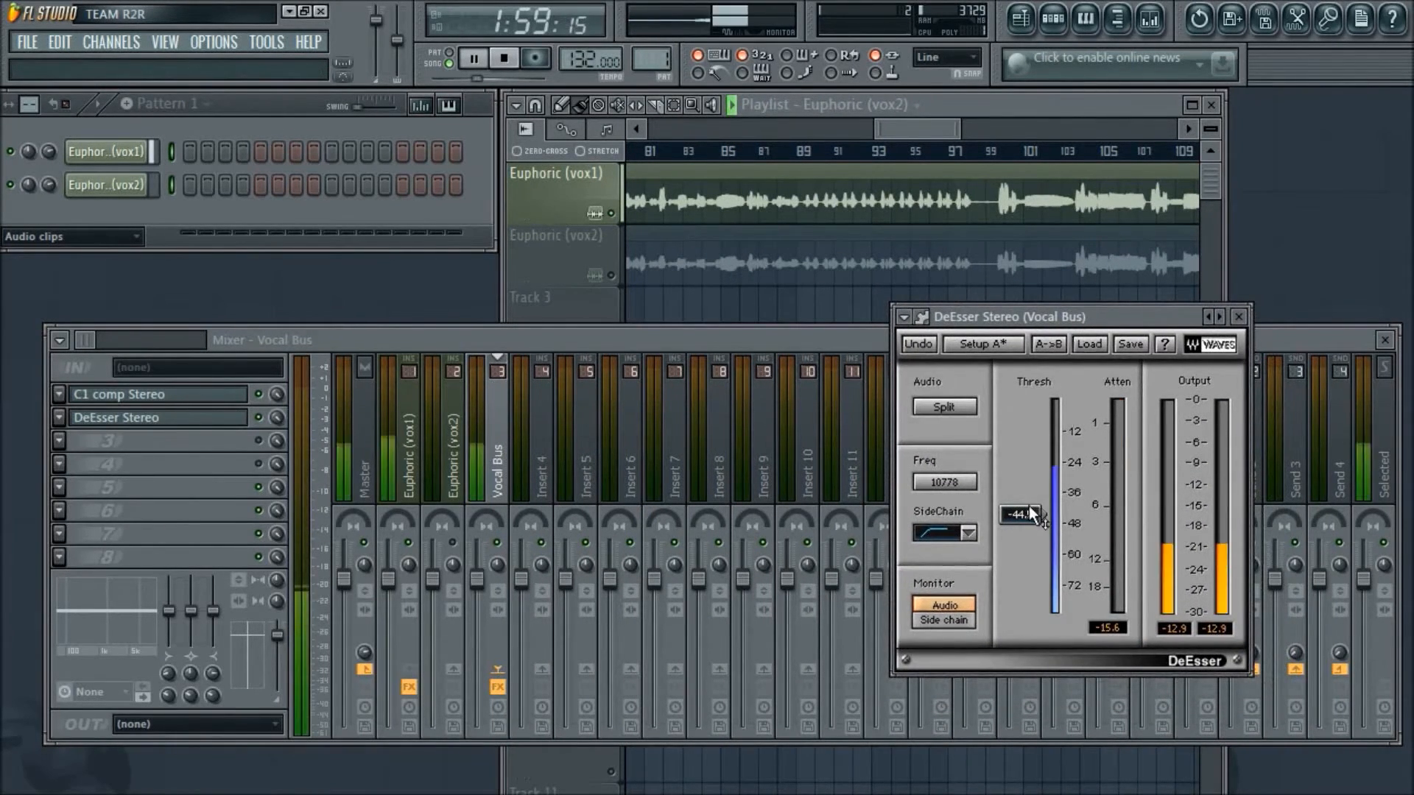
left_click_drag(1026, 512, 954, 484)
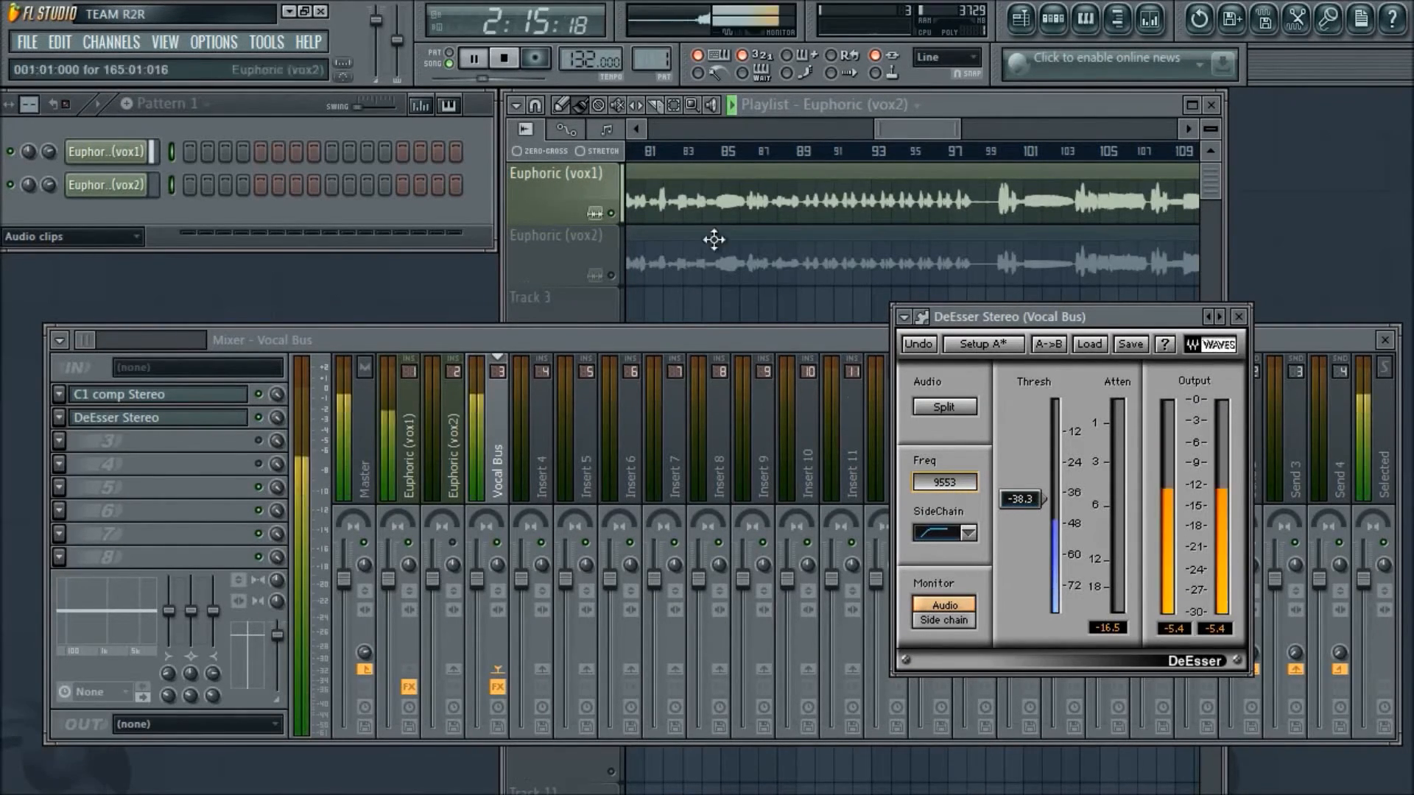
left_click_drag(931, 132, 893, 136)
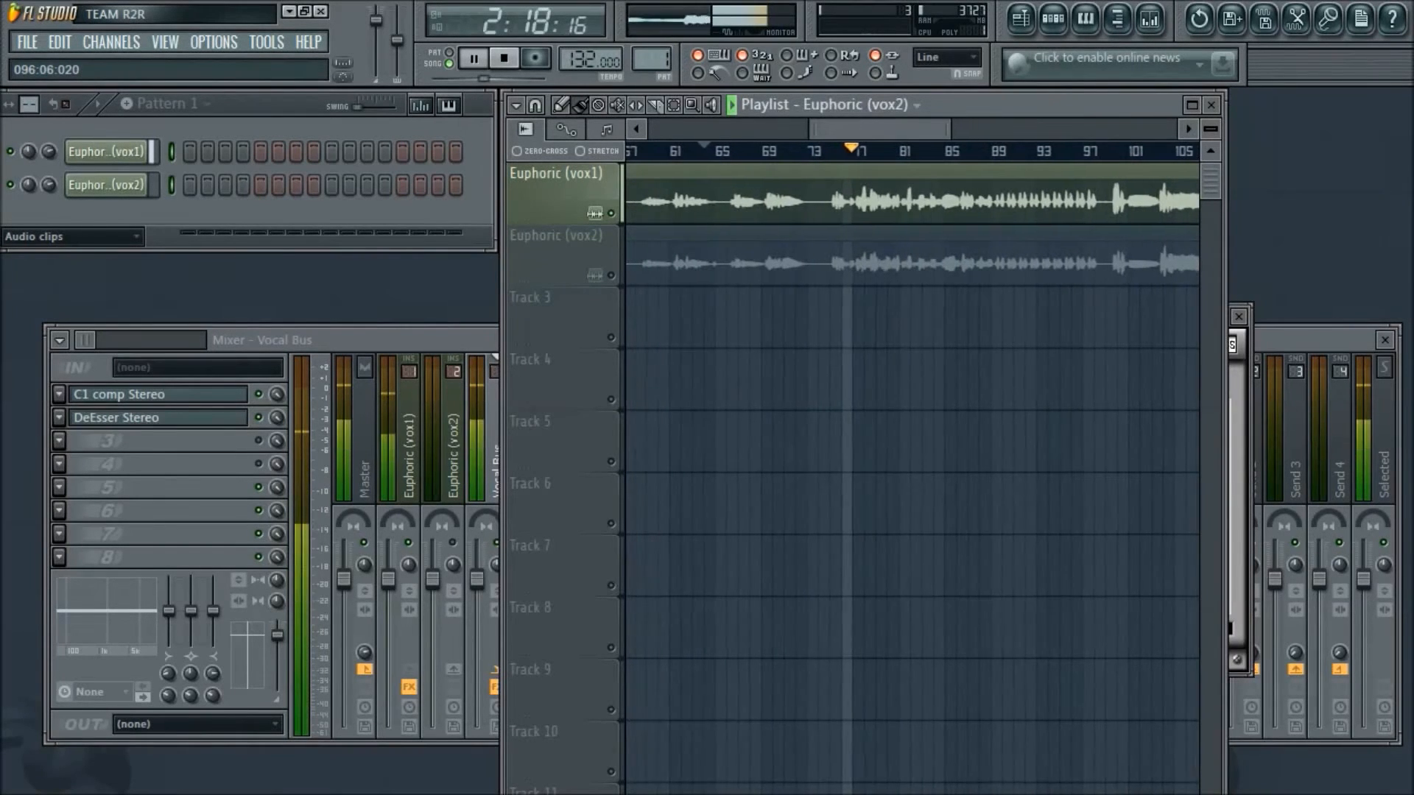
left_click(1239, 398)
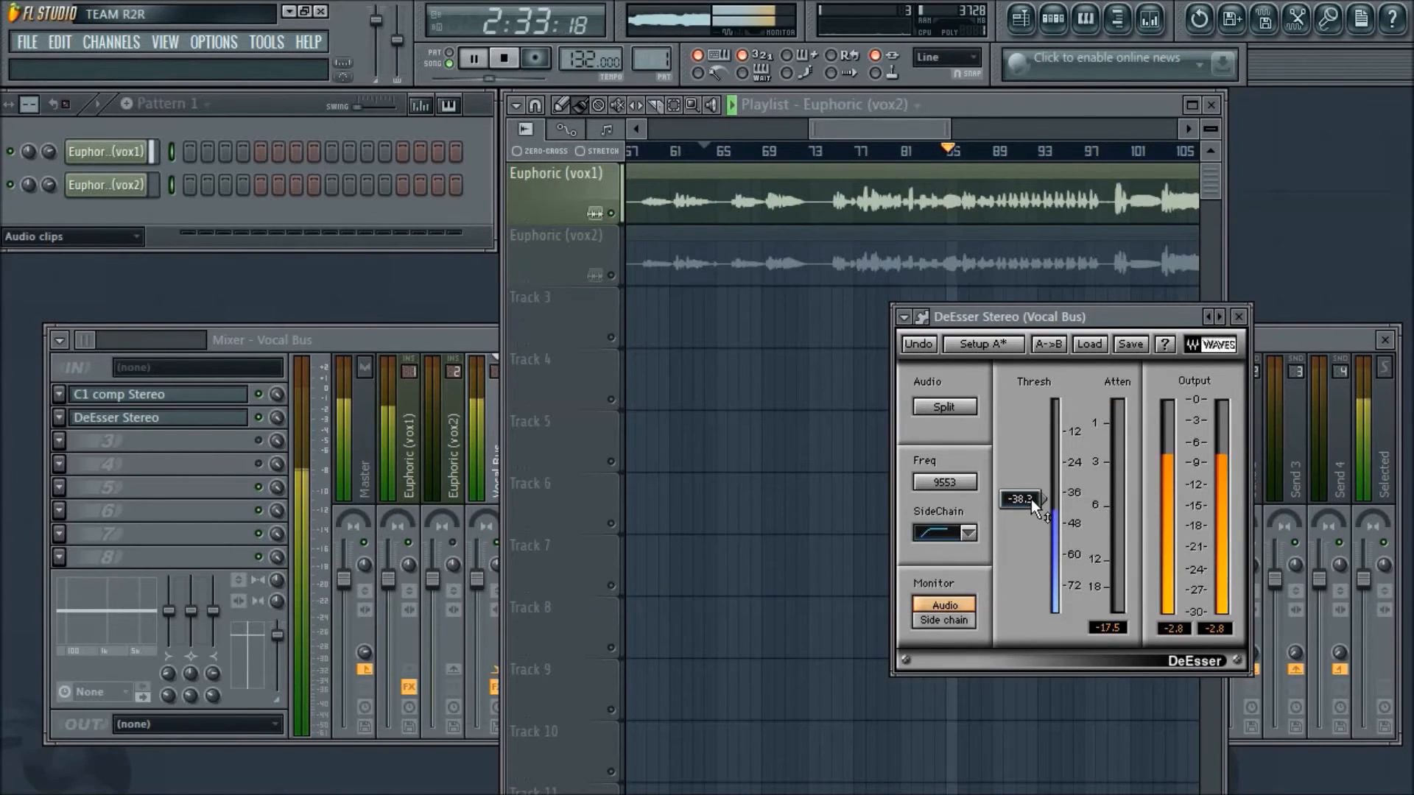
- Restart playback from about bar 63, raise the DeEsser's frequency to 9918 while listening, and stop playback
left_click(704, 151)
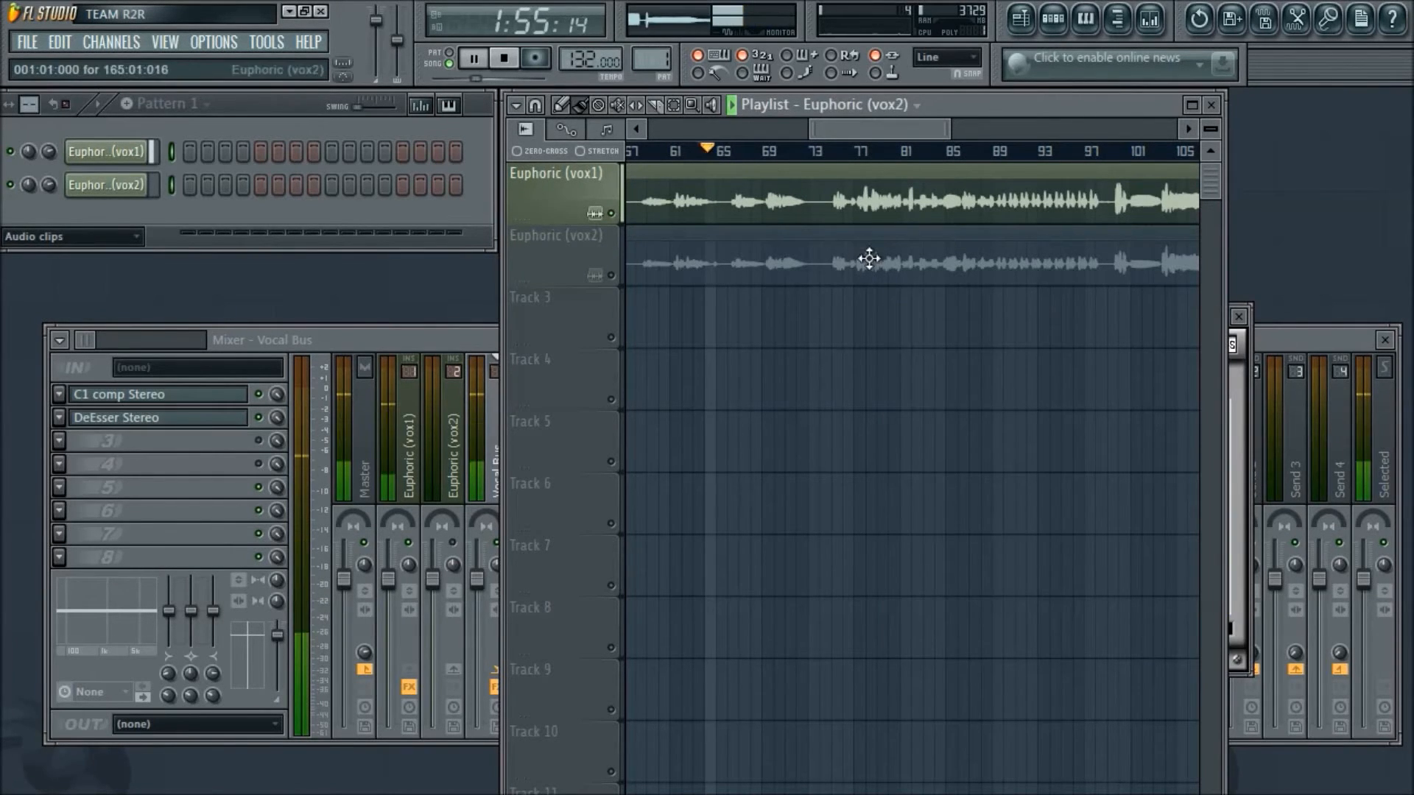
left_click(1236, 422)
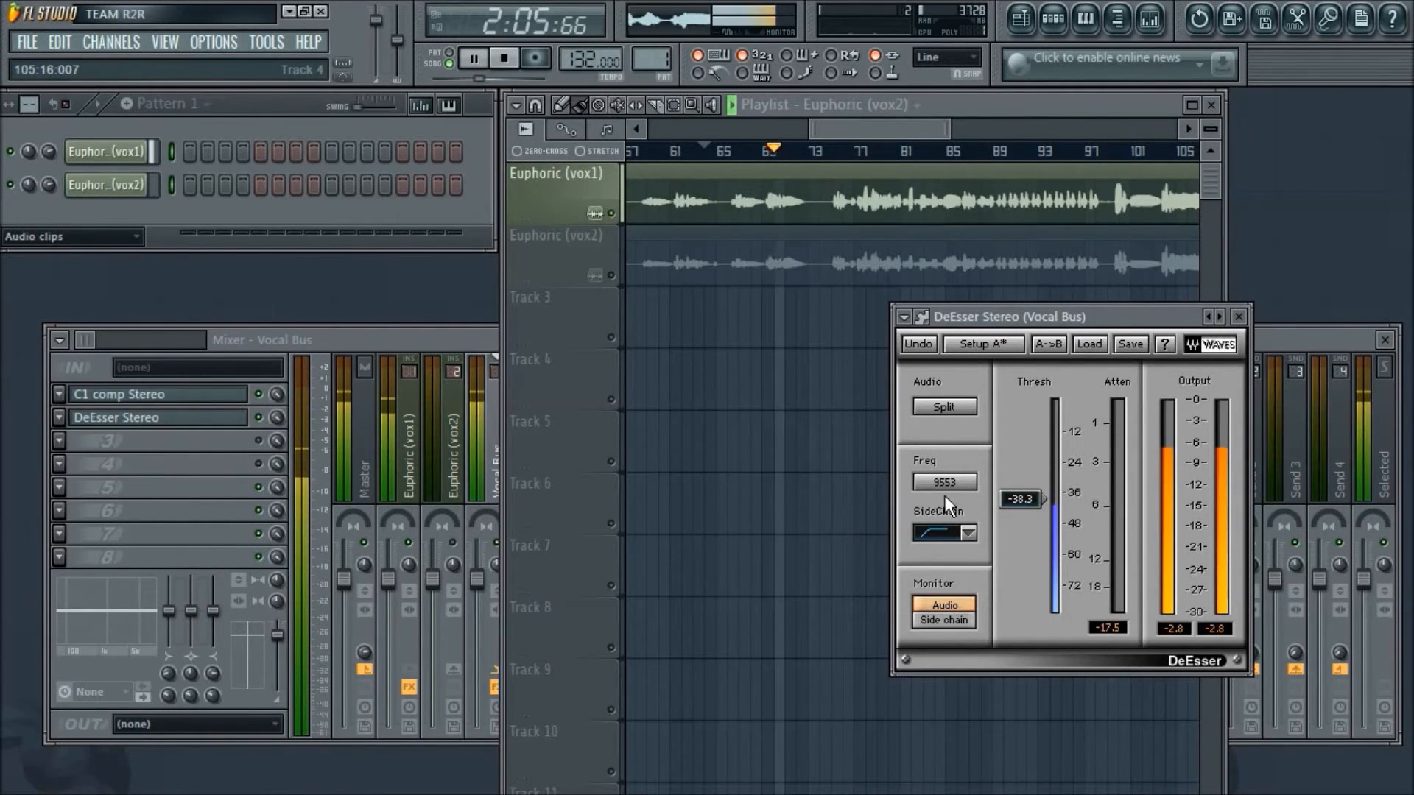
left_click_drag(944, 483, 944, 472)
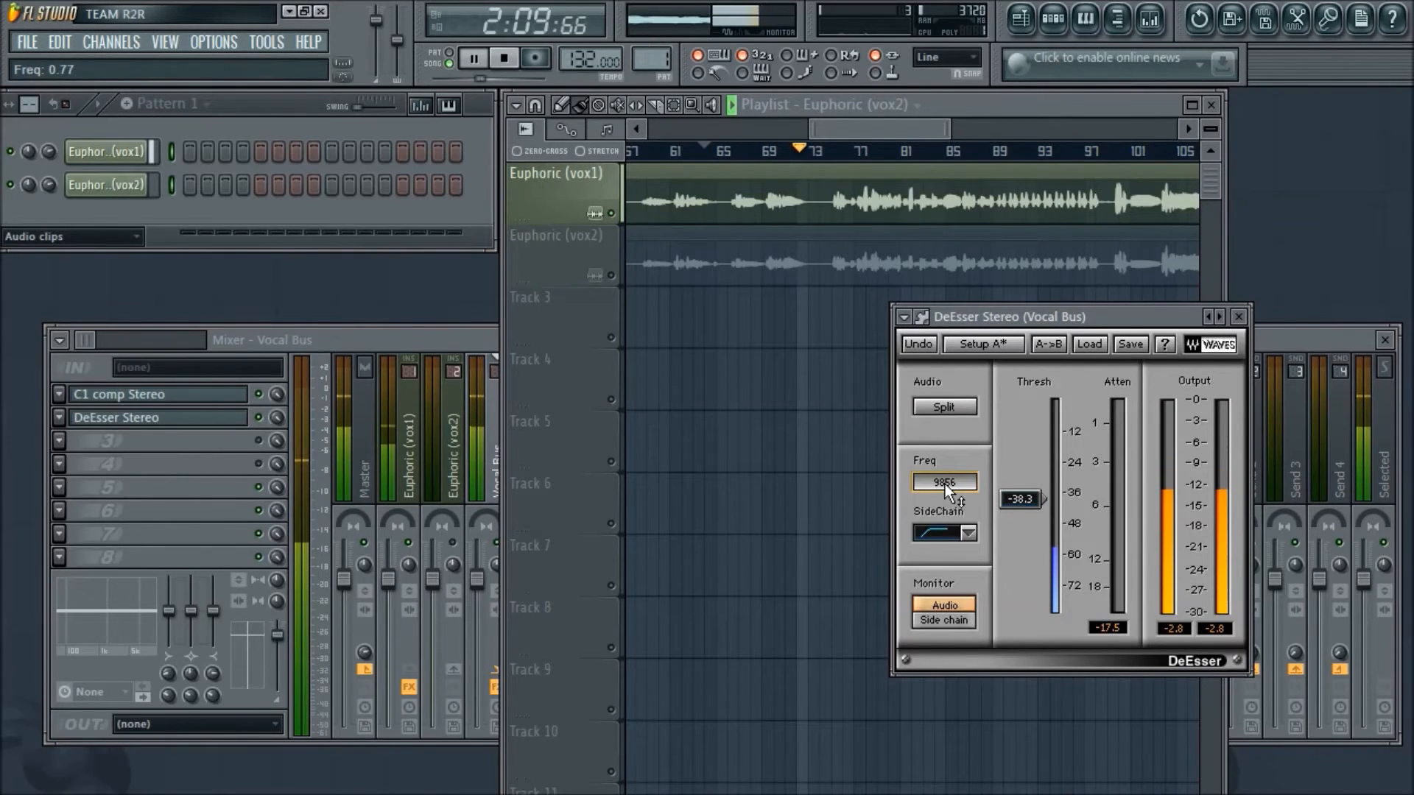
left_click_drag(944, 484, 944, 481)
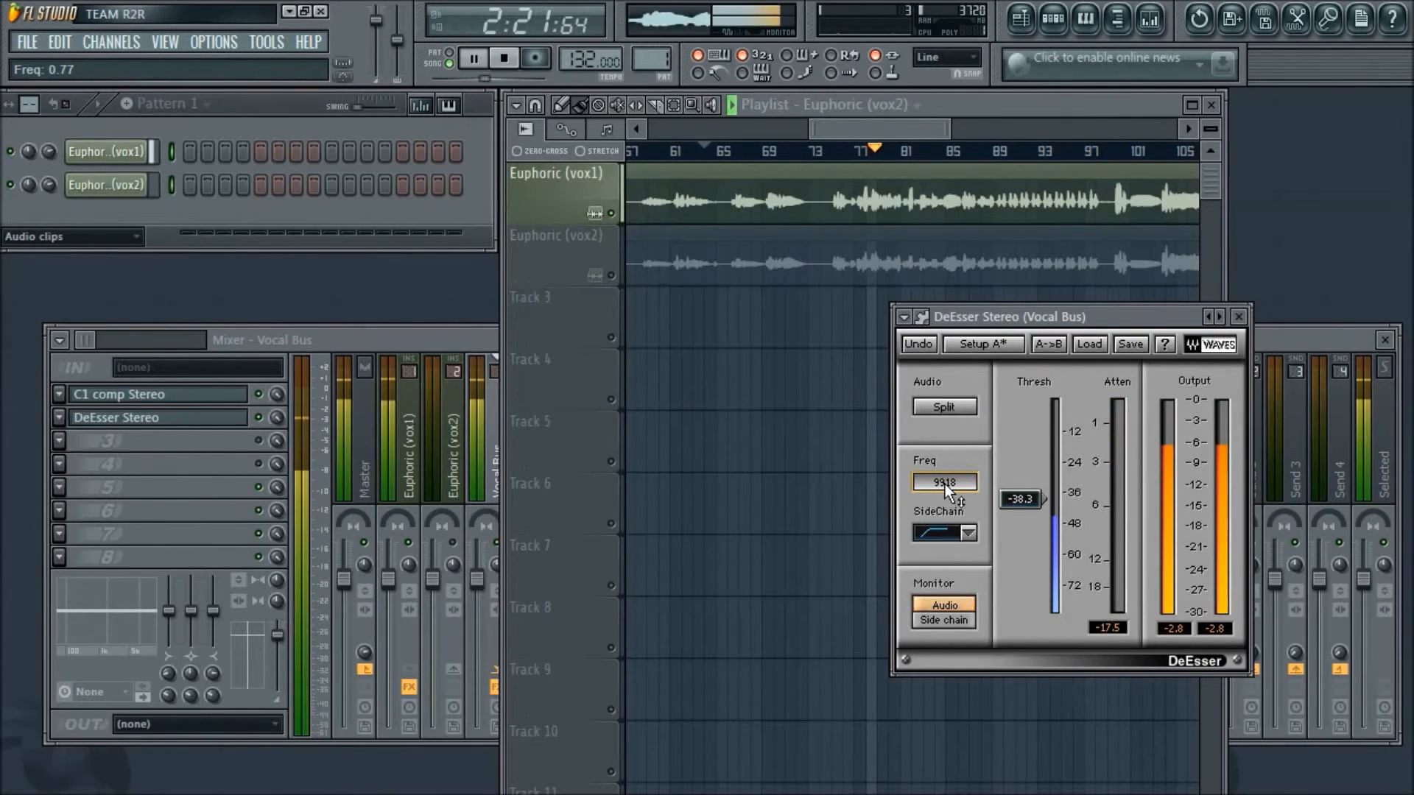
key("space")
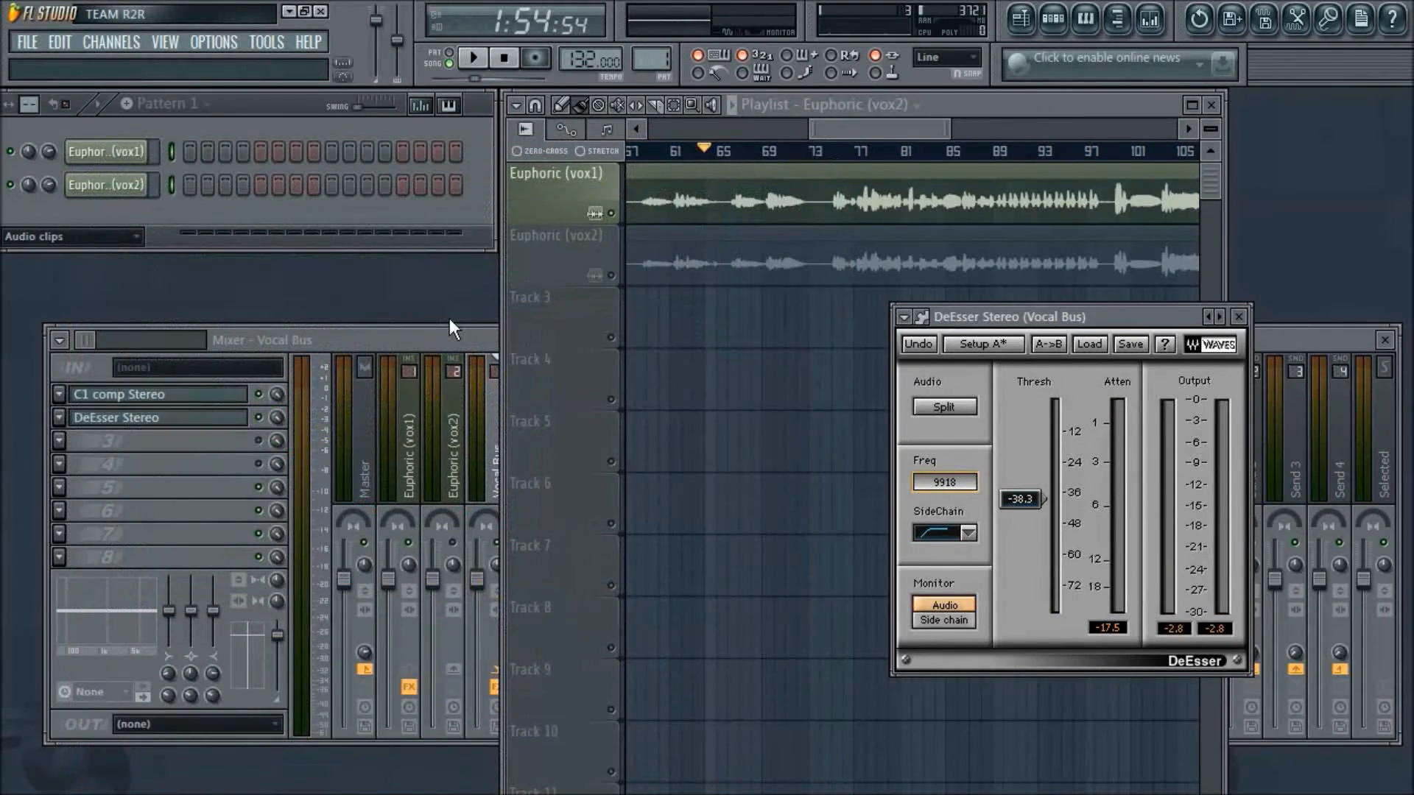
- Reposition the DeEsser window over the playlist and close it
left_click_drag(1133, 316, 1072, 325)
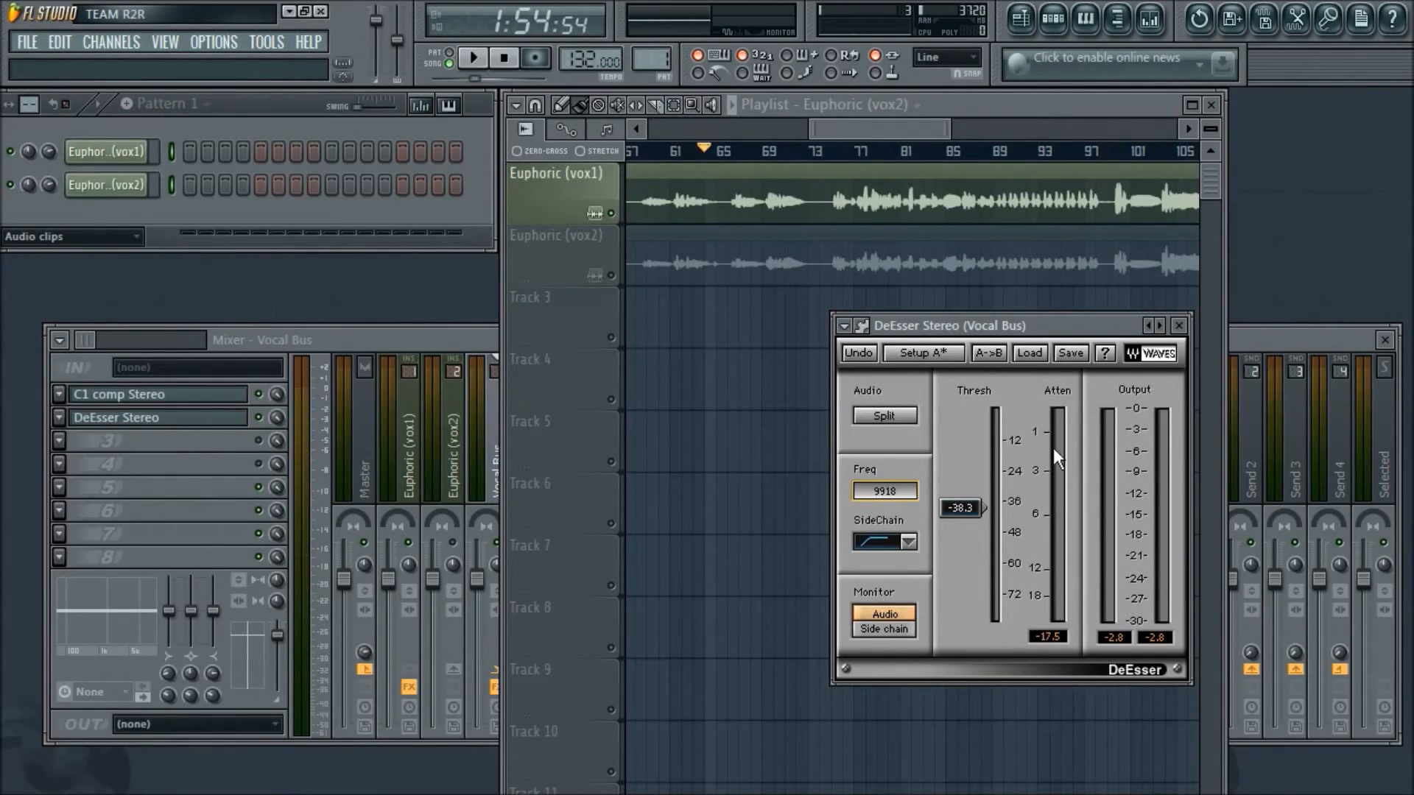
left_click_drag(1066, 321, 1038, 351)
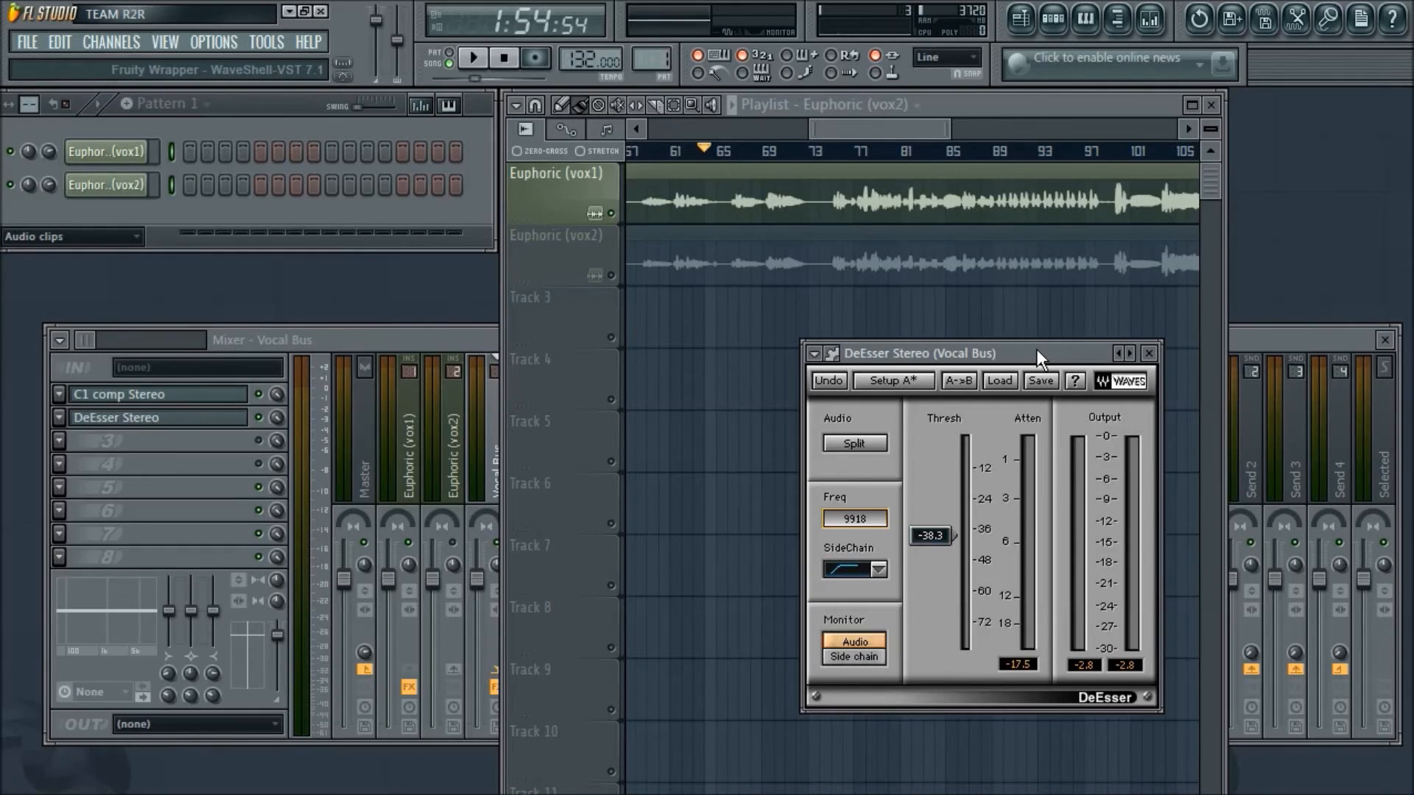
left_click(1149, 353)
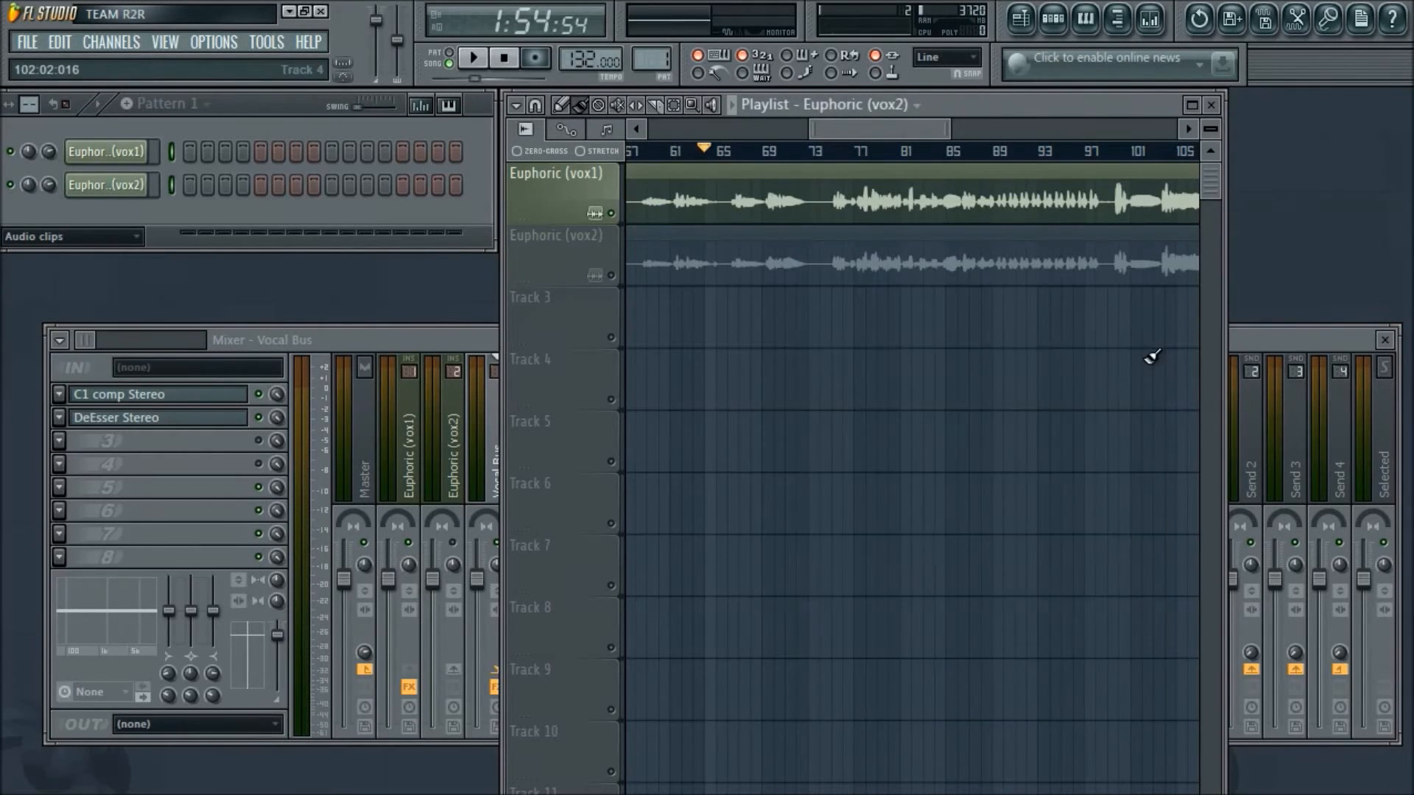
- Load Waves TrueVerb Stereo into the Vocal Bus's third effect slot and position its window beside the slot list
left_click(60, 441)
mouse_move(63, 439)
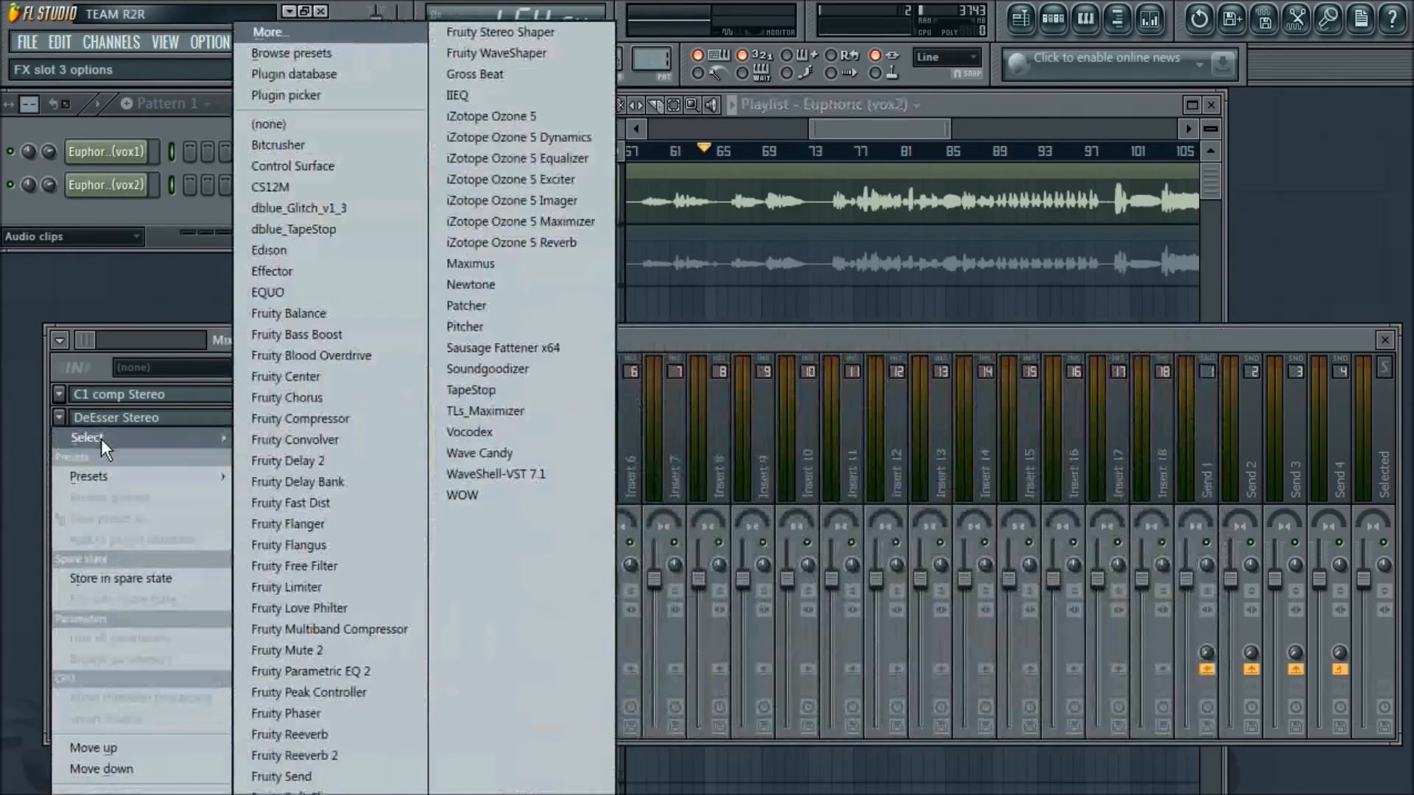
left_click(520, 473)
left_click_drag(847, 309, 721, 269)
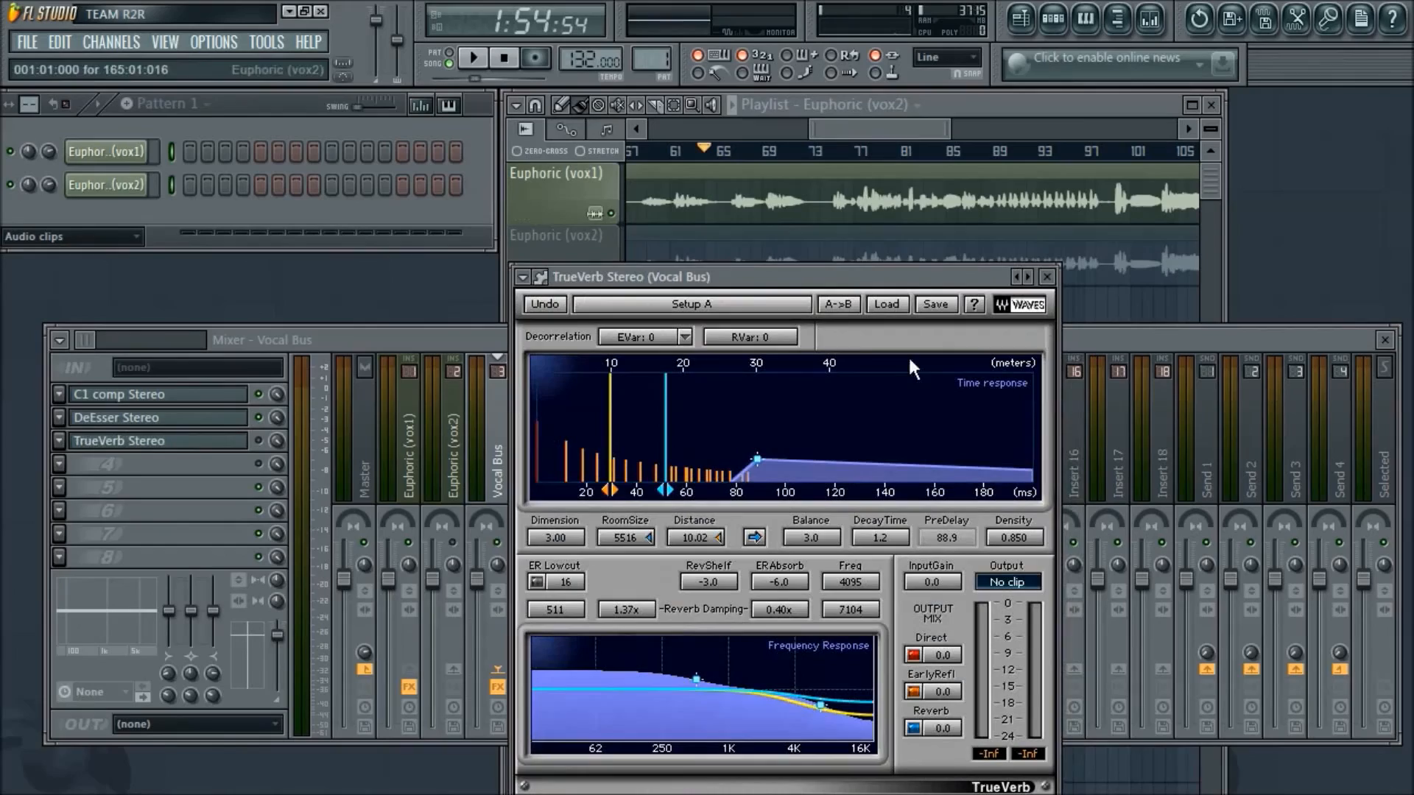
left_click_drag(816, 271, 1112, 233)
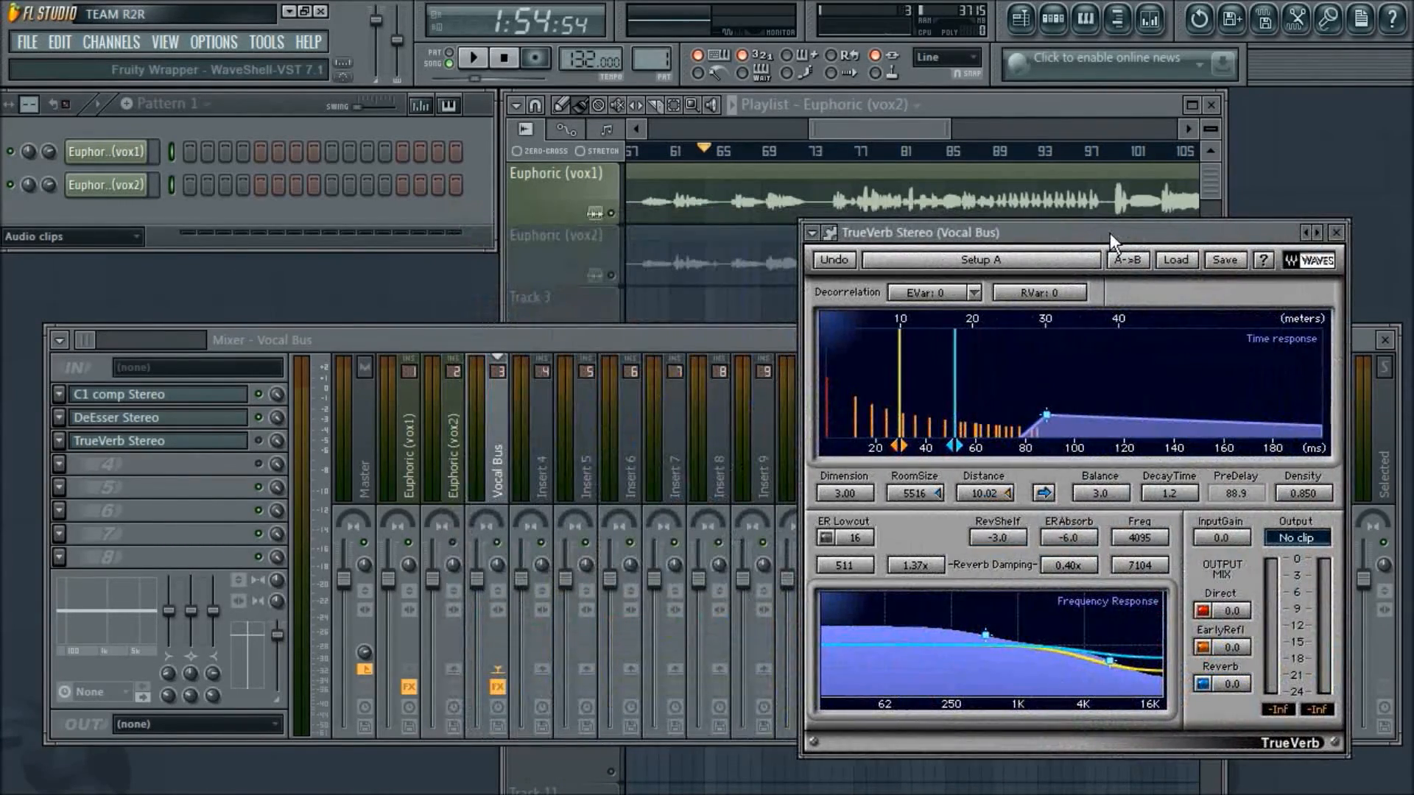
left_click(258, 441)
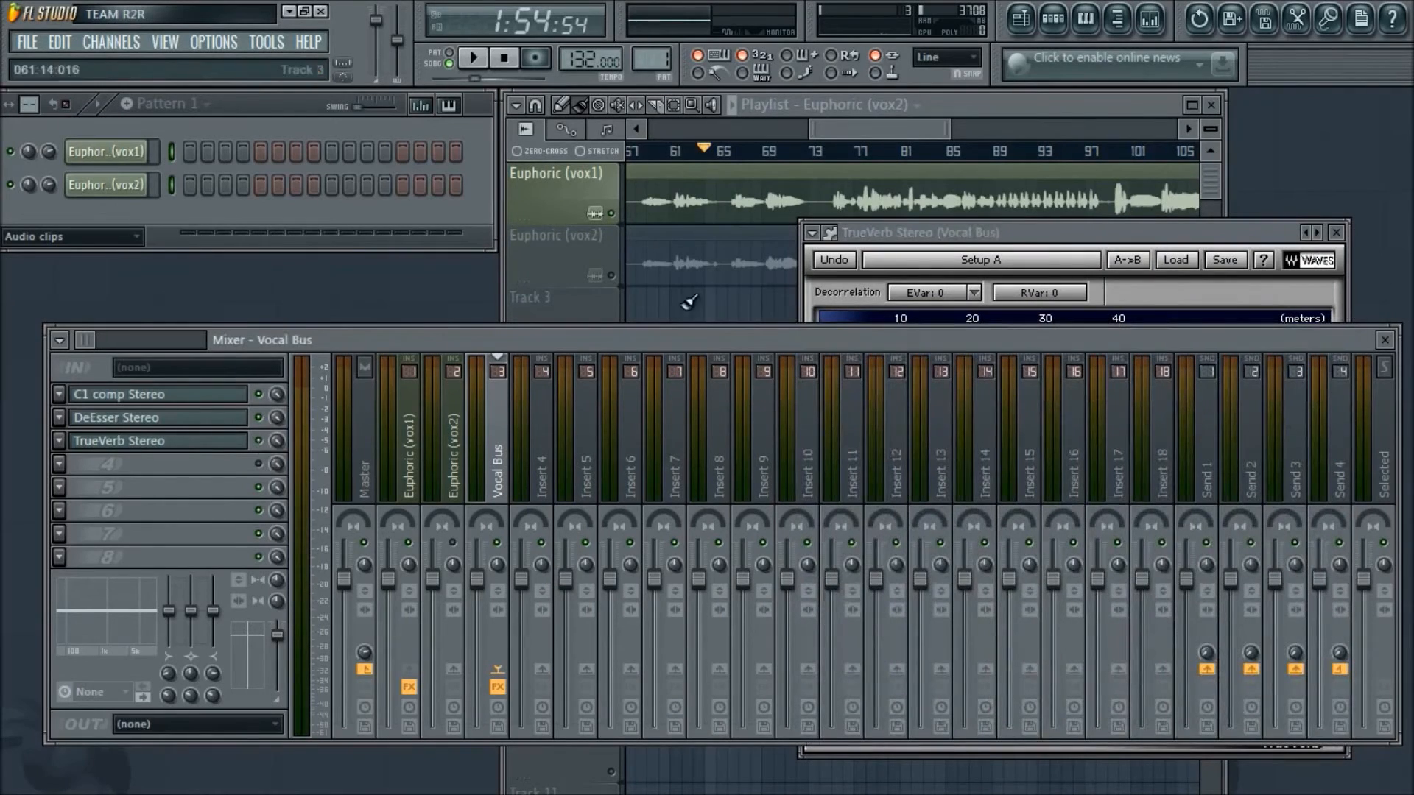
left_click_drag(1061, 230, 907, 192)
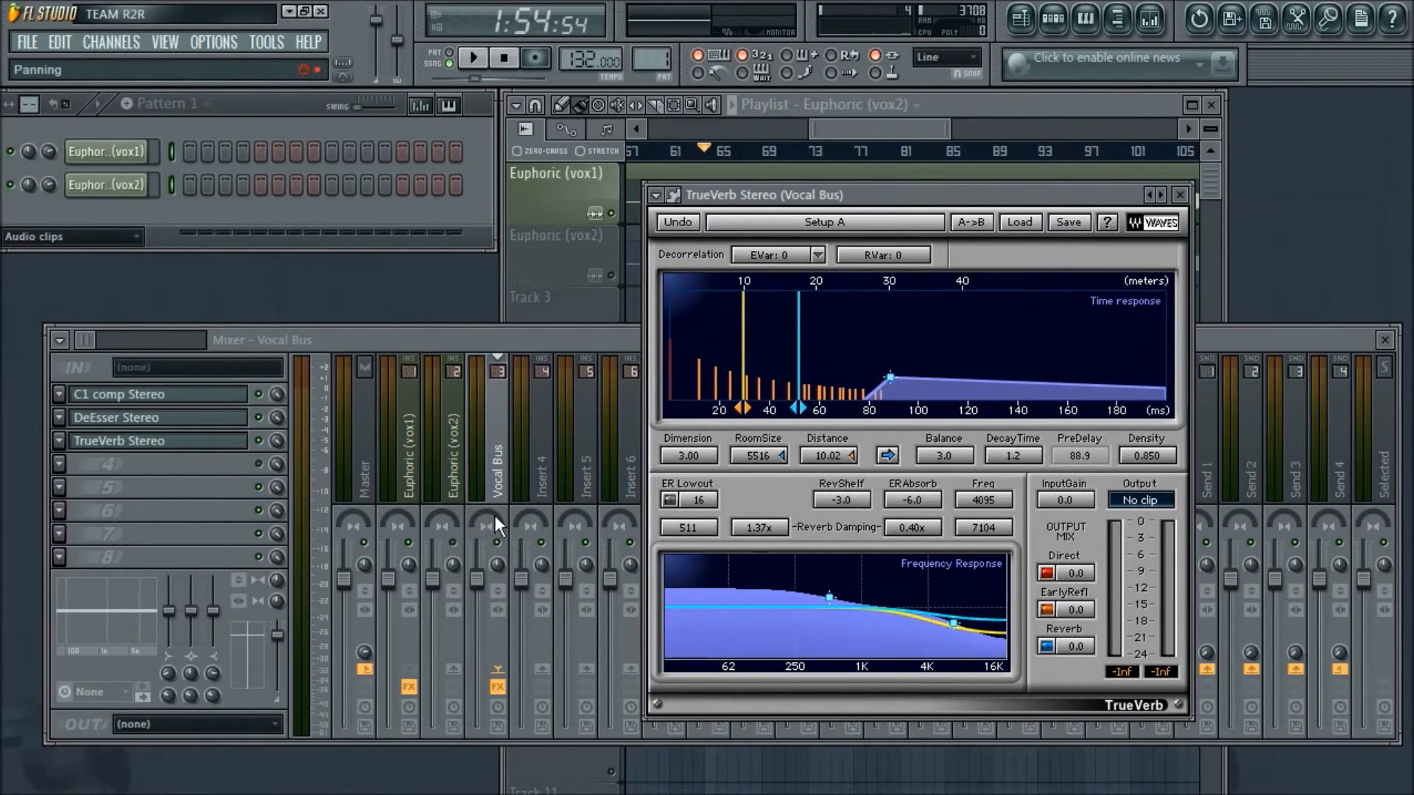
- Start playback and set TrueVerb's room size to 295 and dimension to 3.99 after trying a 20000 room size
key("space")
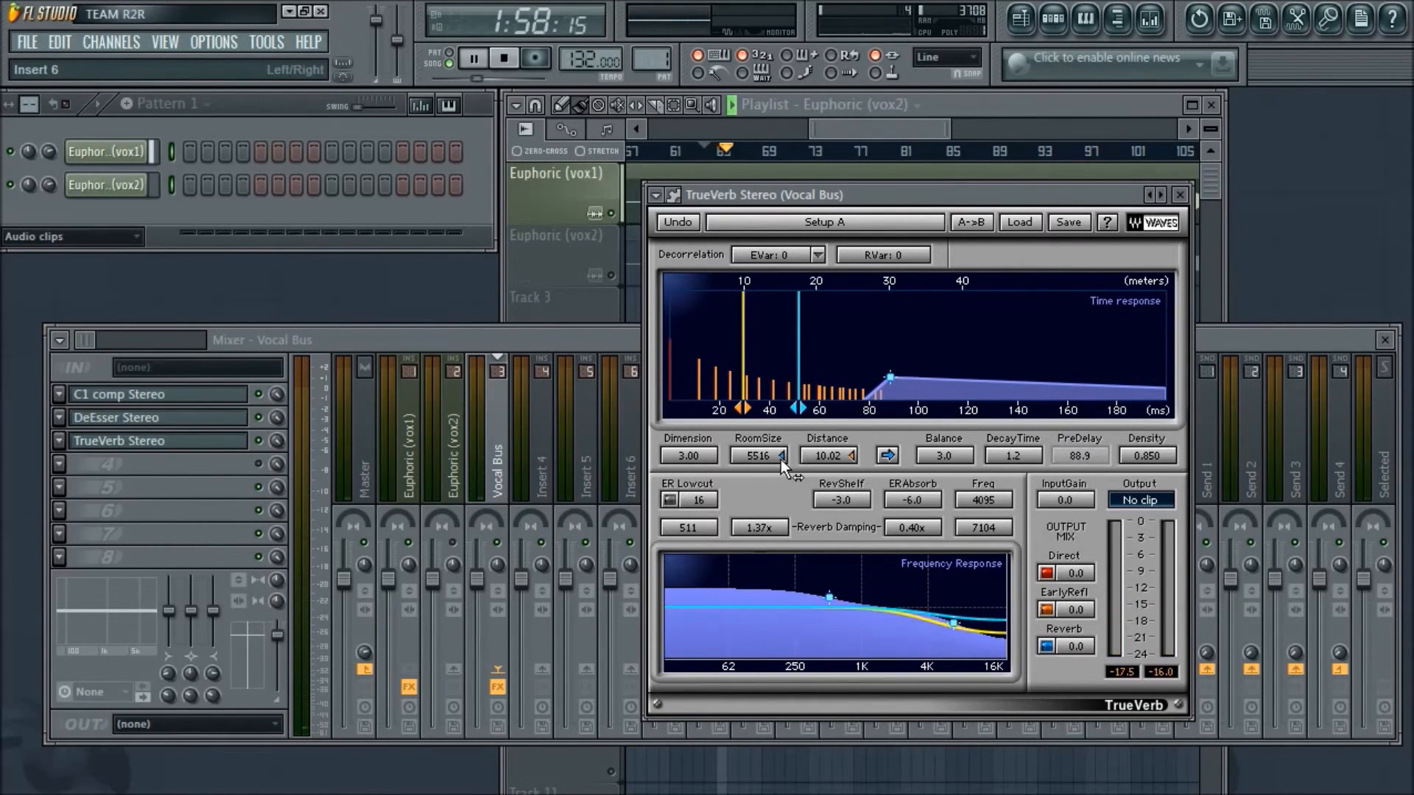
left_click_drag(775, 459, 774, 412)
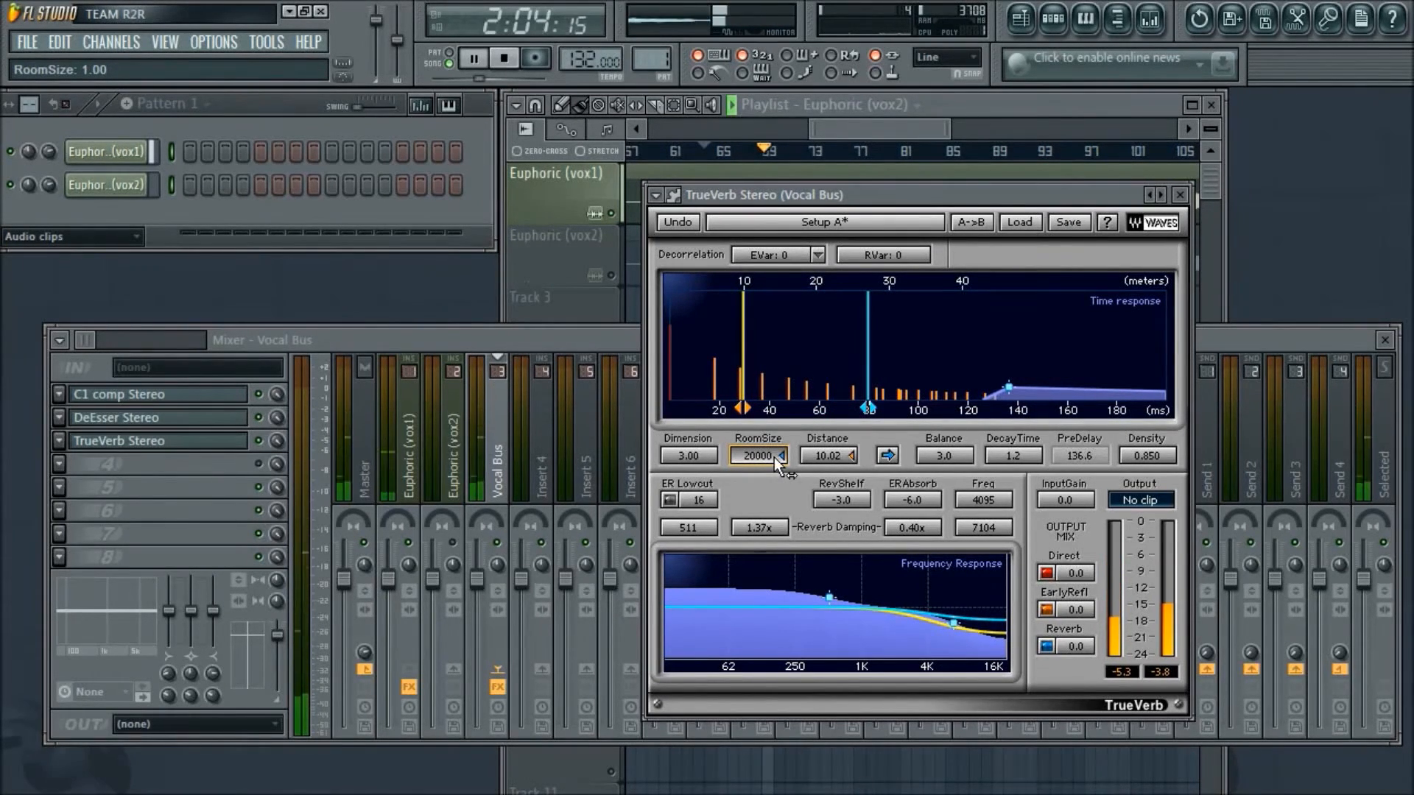
left_click_drag(777, 464, 758, 512)
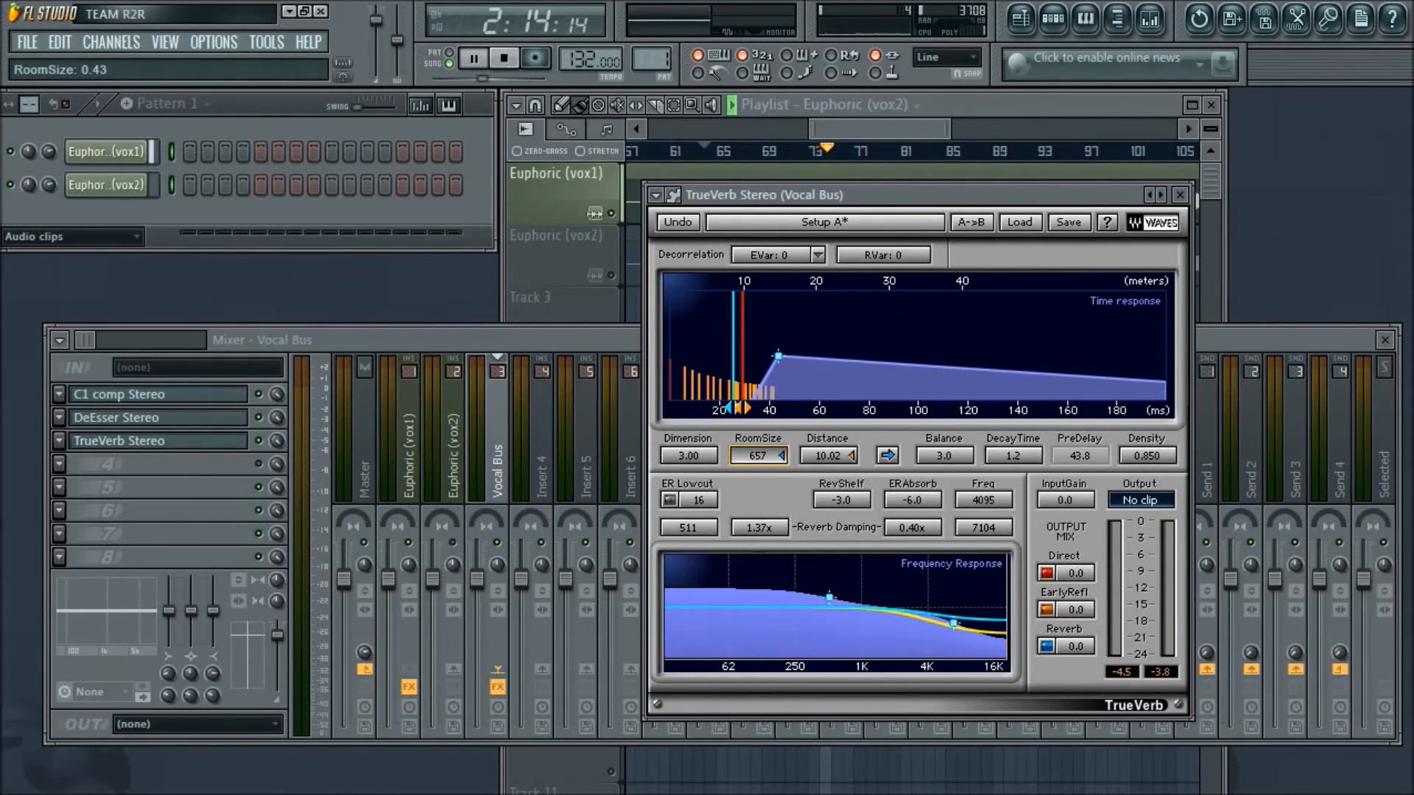
left_click_drag(757, 459, 757, 480)
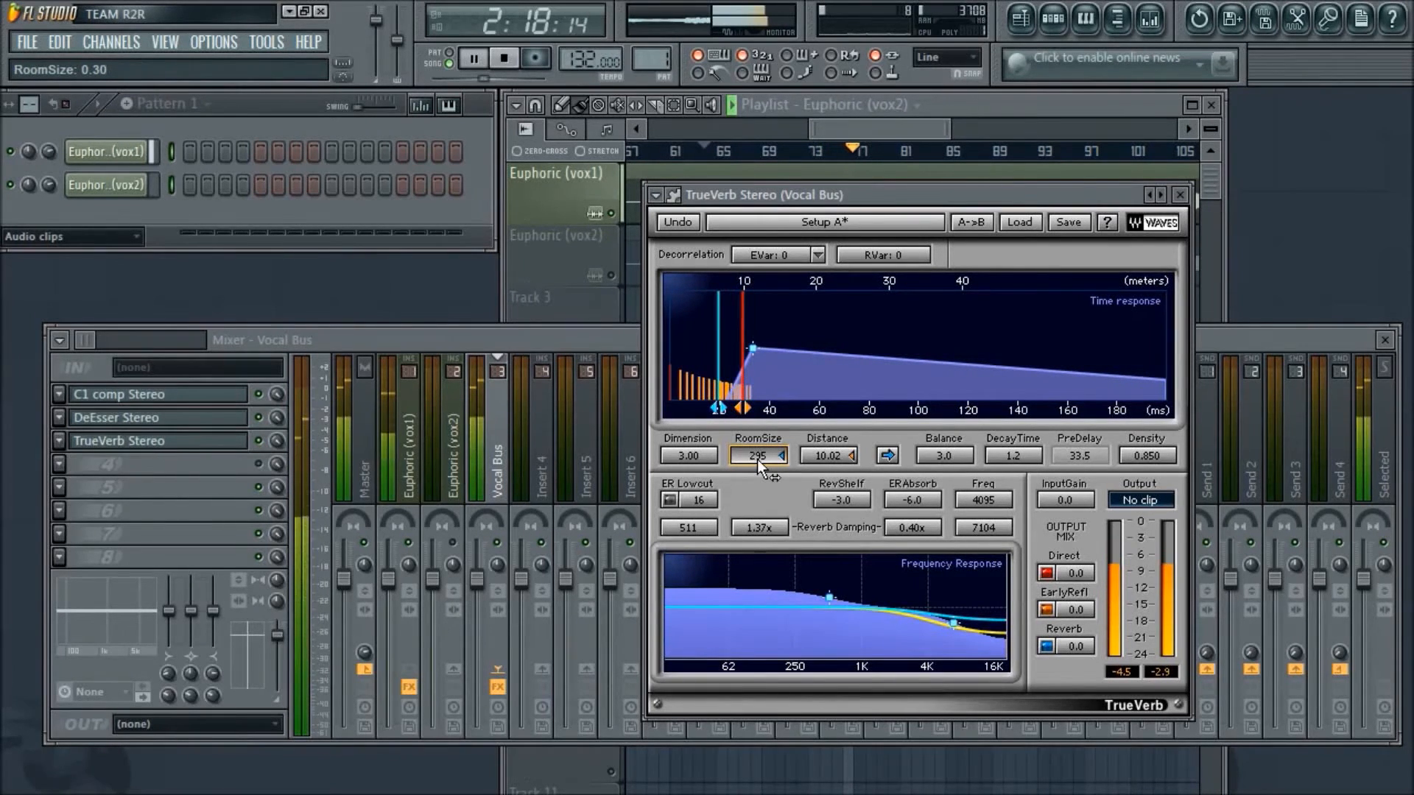
left_click(700, 460)
left_click_drag(700, 460, 699, 447)
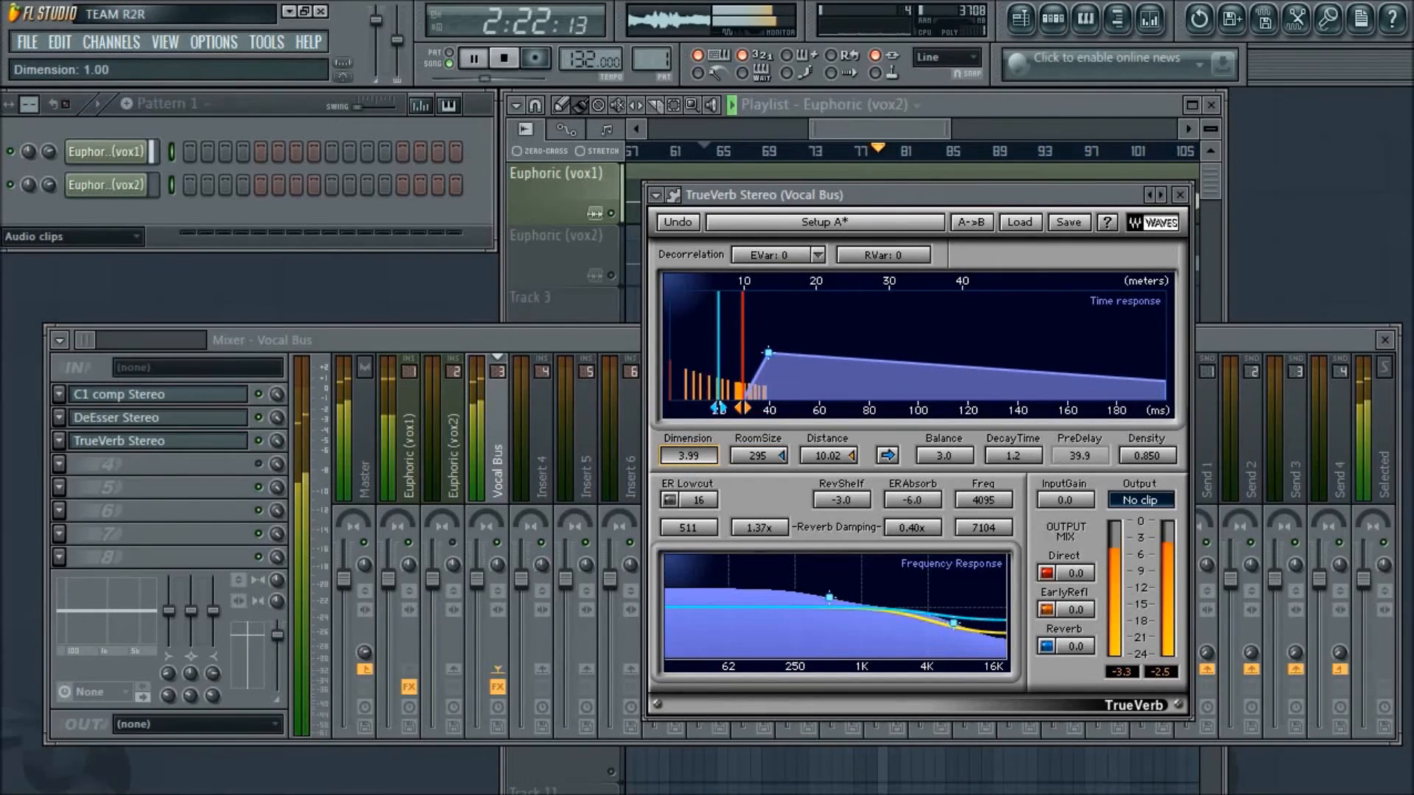
- Set TrueVerb's low-frequency reverb damping to 0.10x at 109 and its decay time to 5.4
left_click_drag(829, 596, 787, 597)
left_click_drag(670, 602, 761, 629)
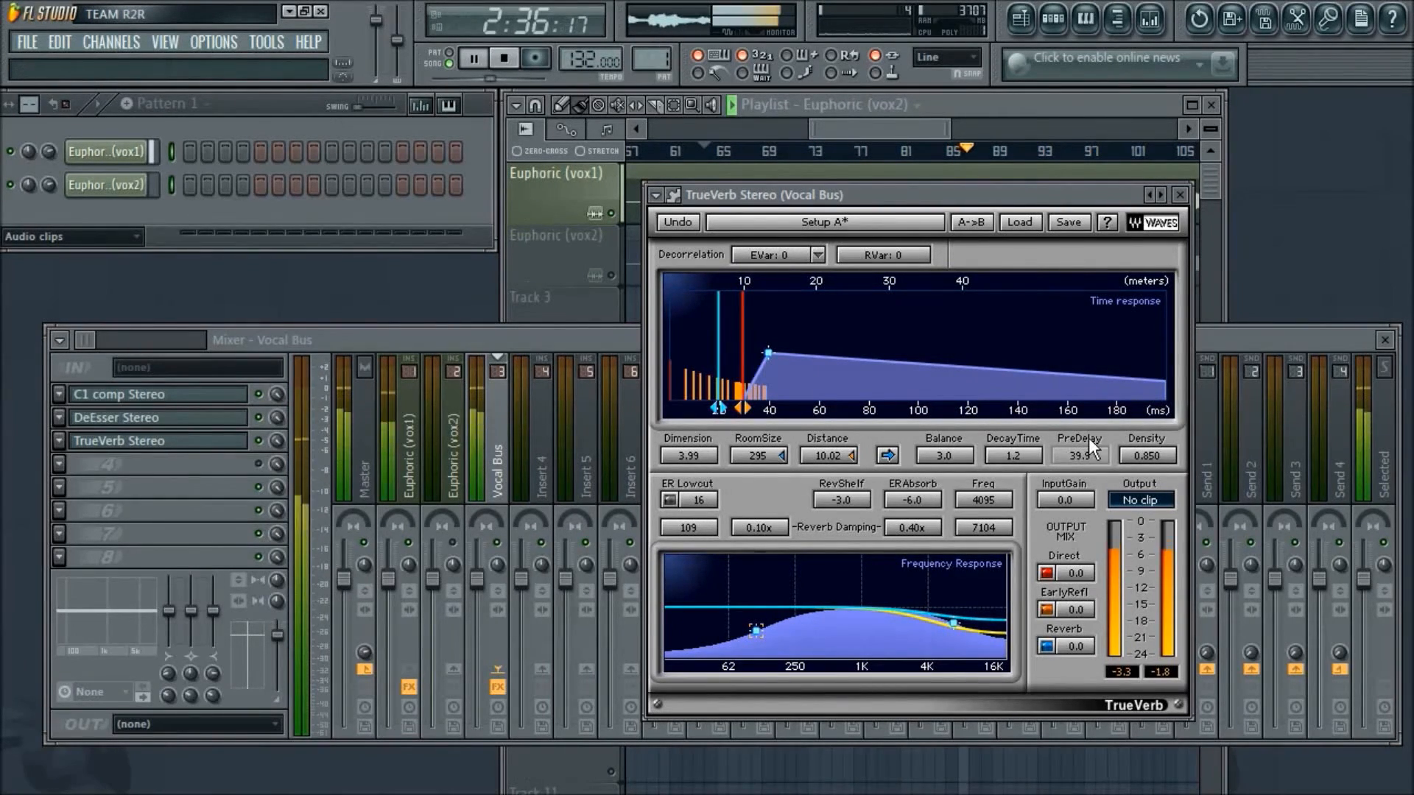
left_click_drag(1022, 458, 1022, 368)
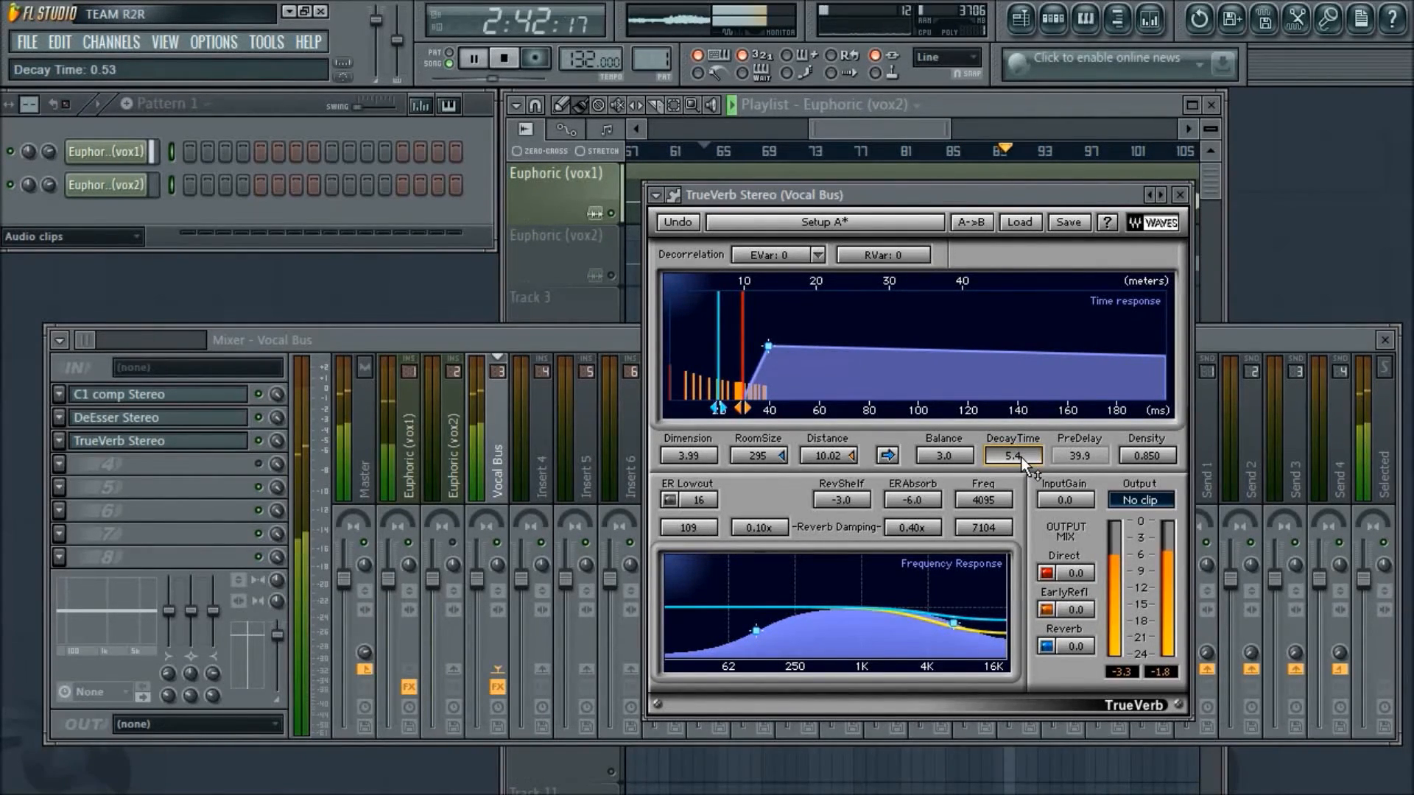
- Enable TrueVerb's early-reflection low cut at 53 and adjust the high-frequency reverb damping to 0.38x at 6995
left_click(670, 500)
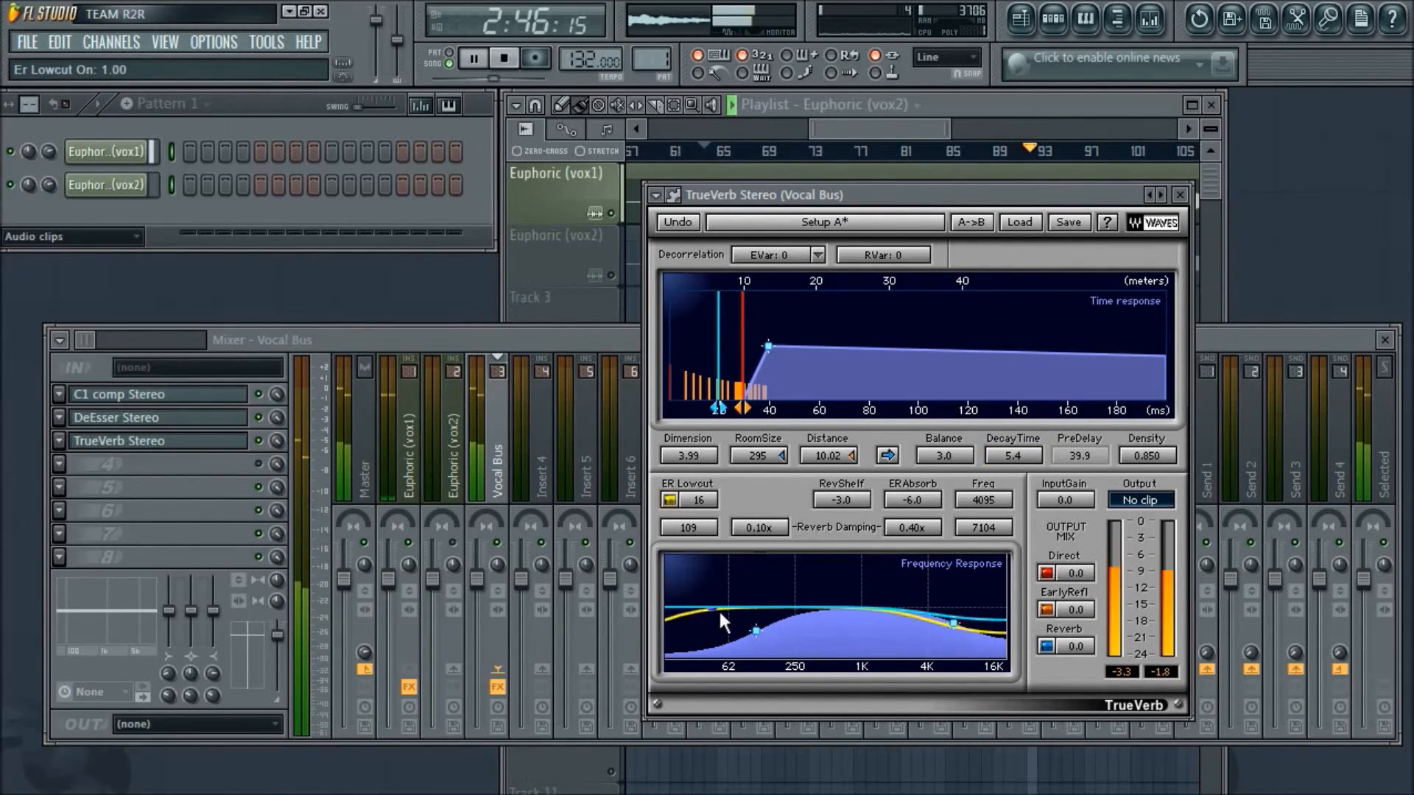
left_click(703, 500)
left_click_drag(704, 501, 703, 456)
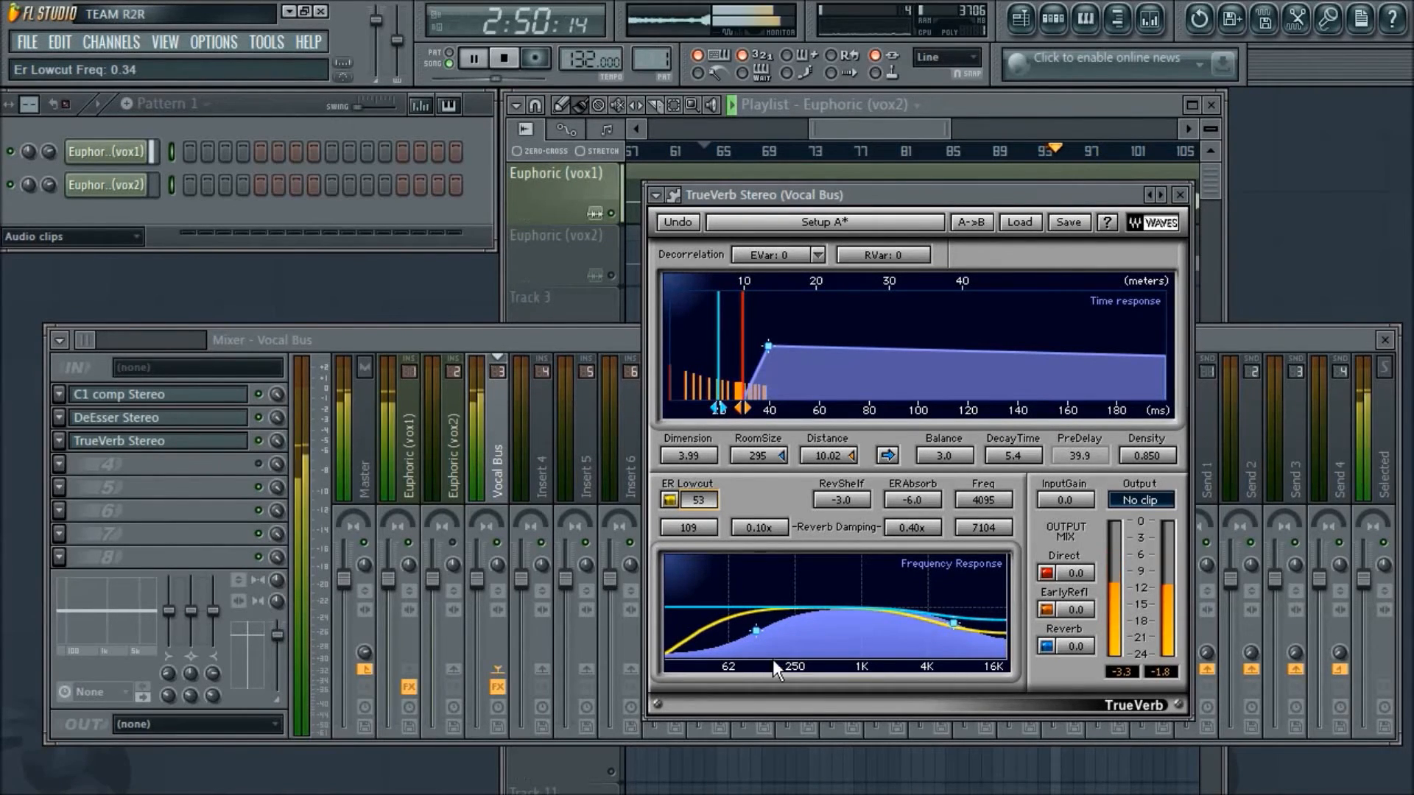
left_click_drag(953, 623, 951, 620)
- Lower TrueVerb's reverb mix to -2.4 and decay time to 4.6, with the high-frequency damping at 7049
left_click_drag(1081, 643, 1081, 656)
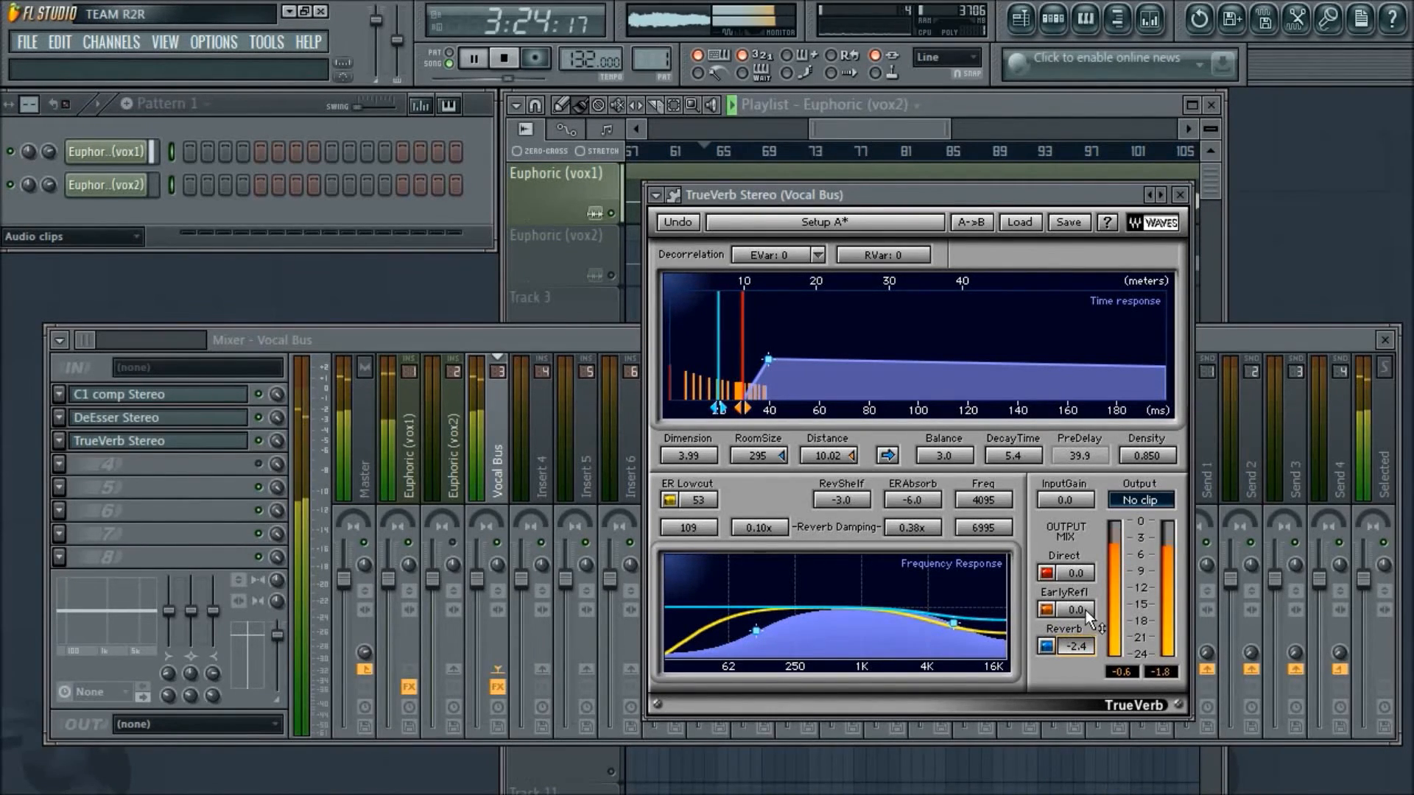
left_click_drag(1013, 455, 1014, 480)
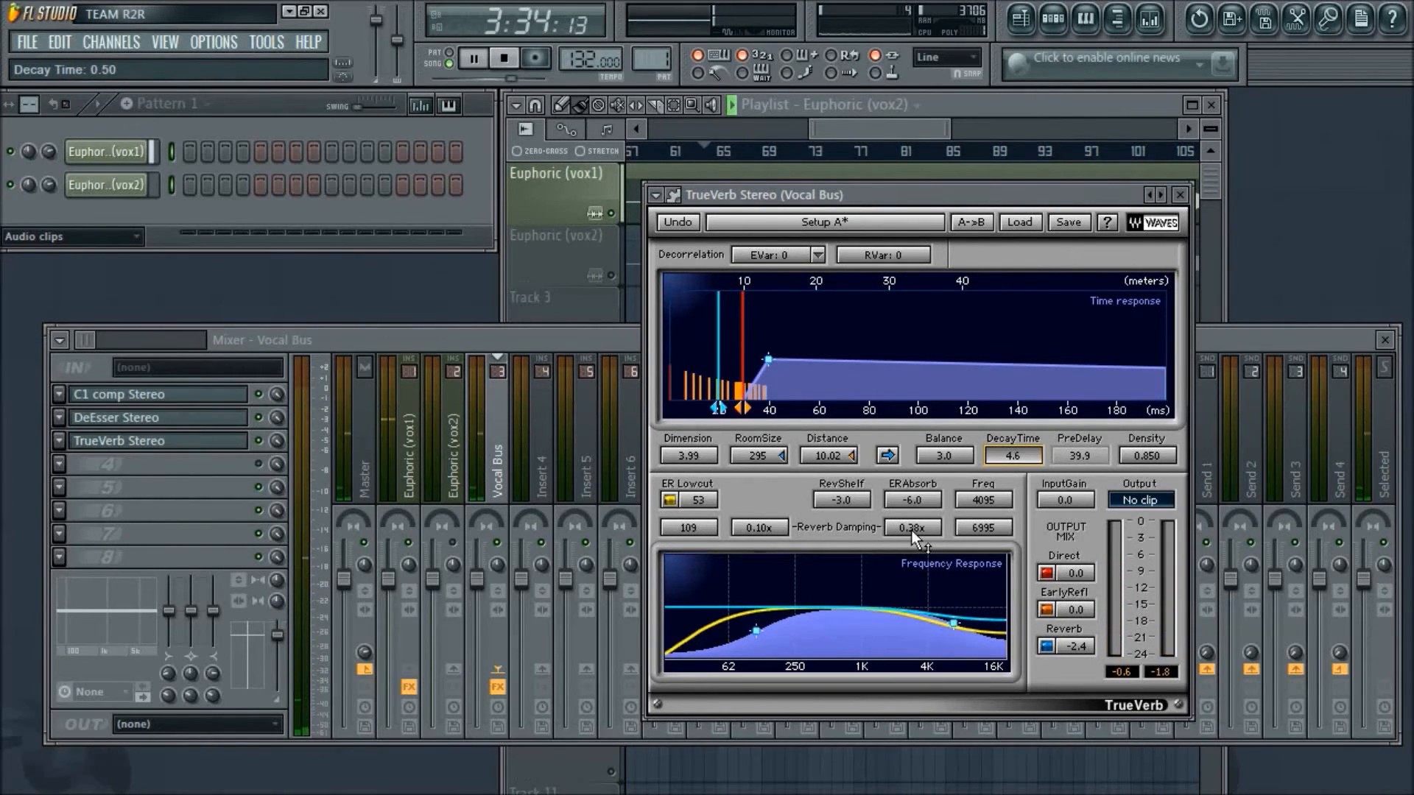
left_click(961, 527)
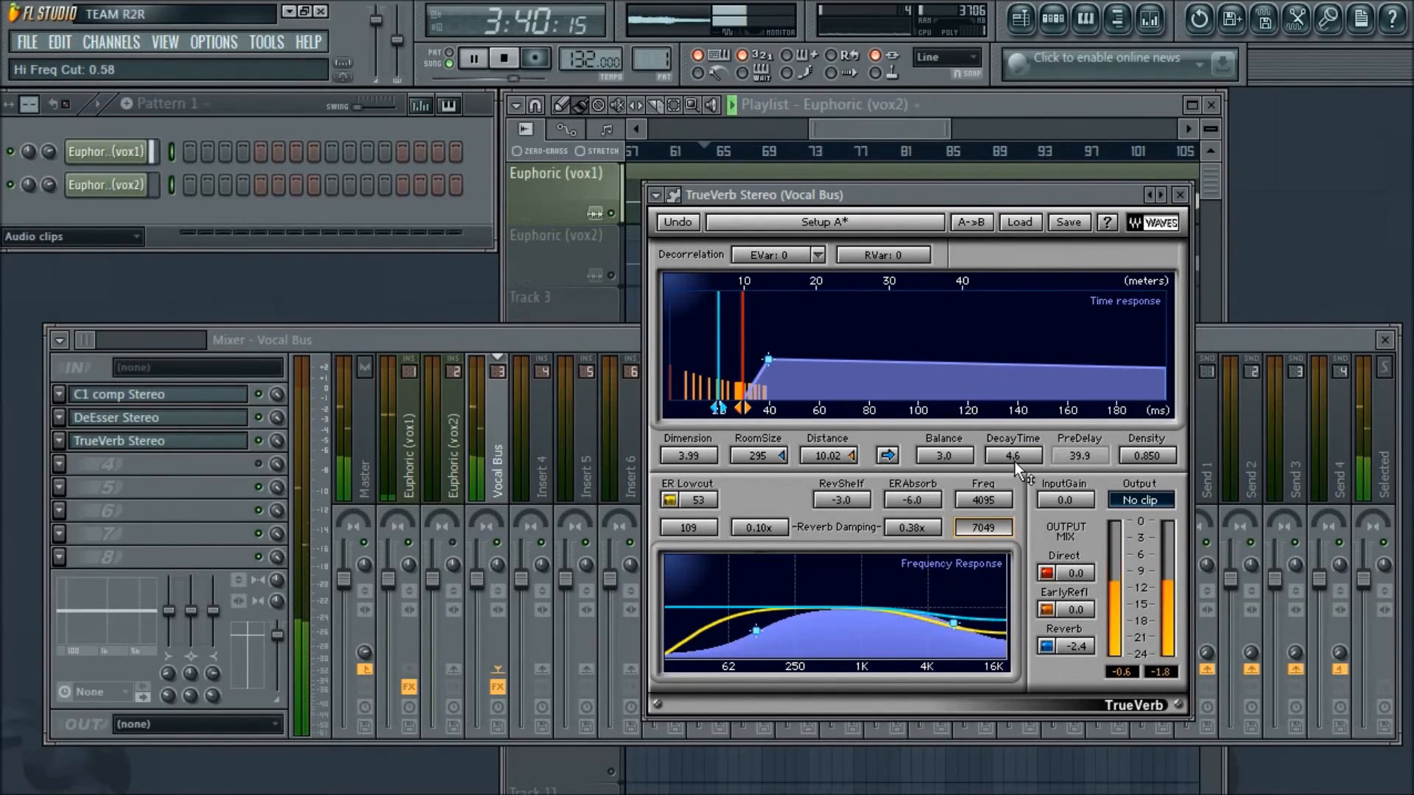
- Set TrueVerb's density to 0.399 and distance to 9.67 while the vocal plays
left_click_drag(1145, 456, 1167, 515)
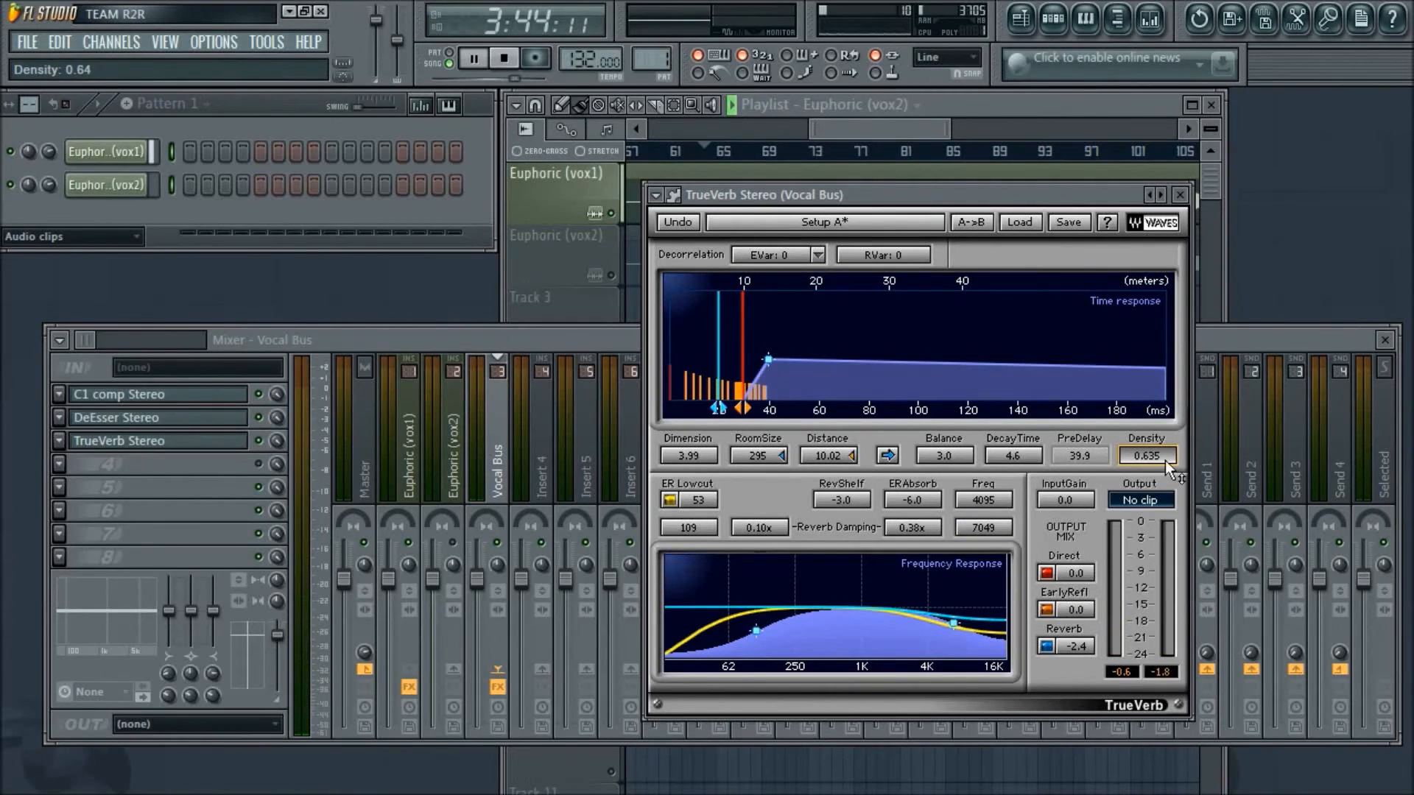
left_click_drag(1165, 461, 1165, 515)
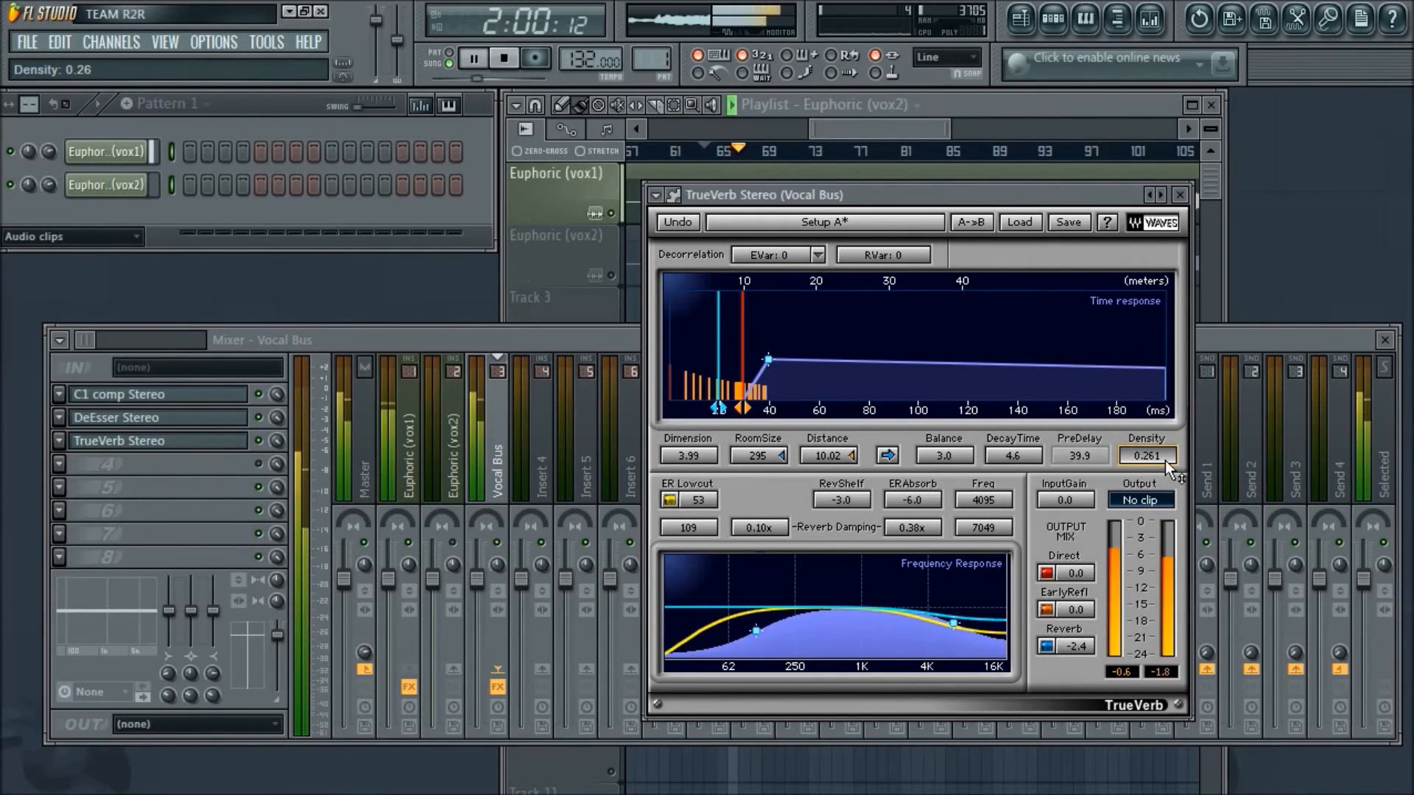
left_click_drag(1148, 456, 1147, 438)
left_click_drag(828, 456, 841, 458)
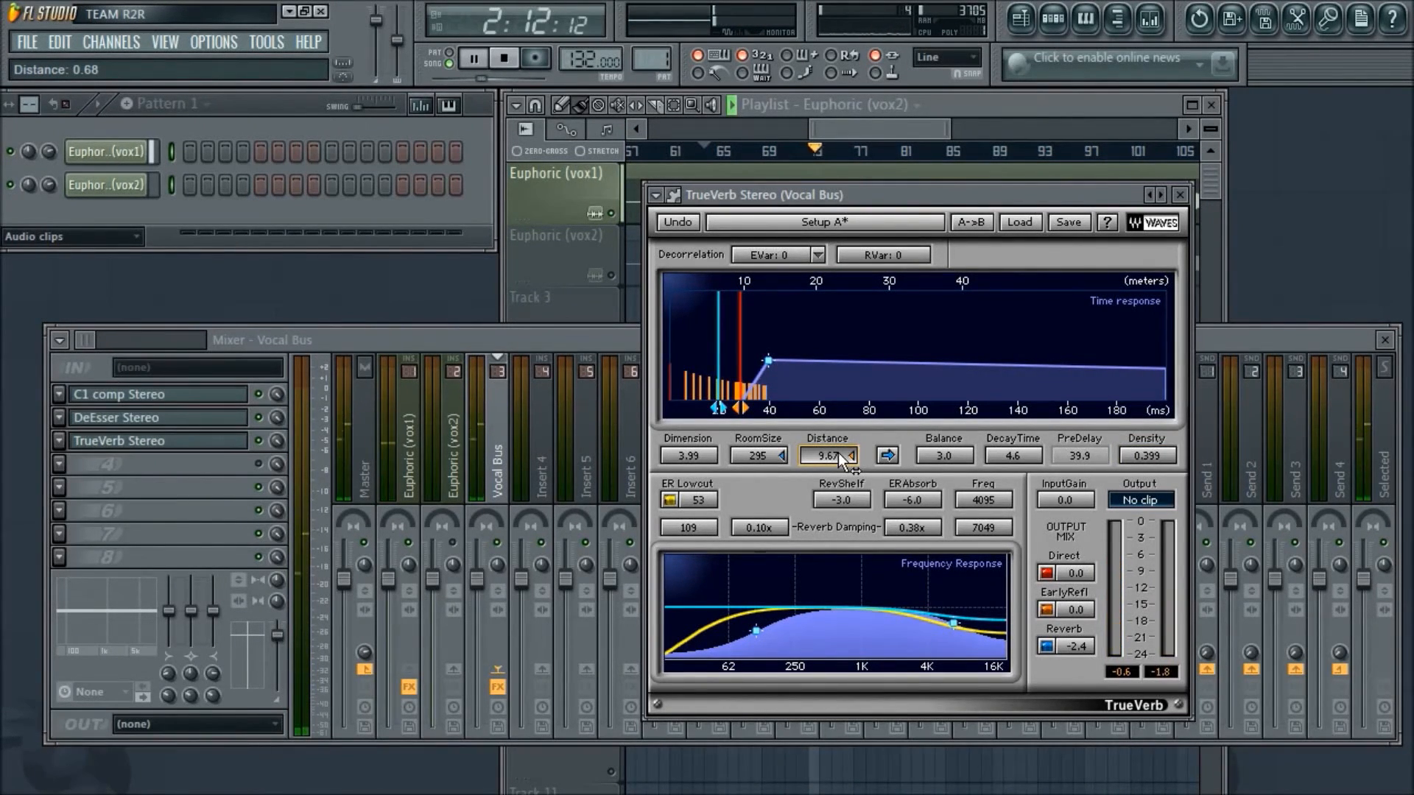
- Reduce the TrueVerb slot's mix level on the Vocal Bus to 27%
left_click(277, 444)
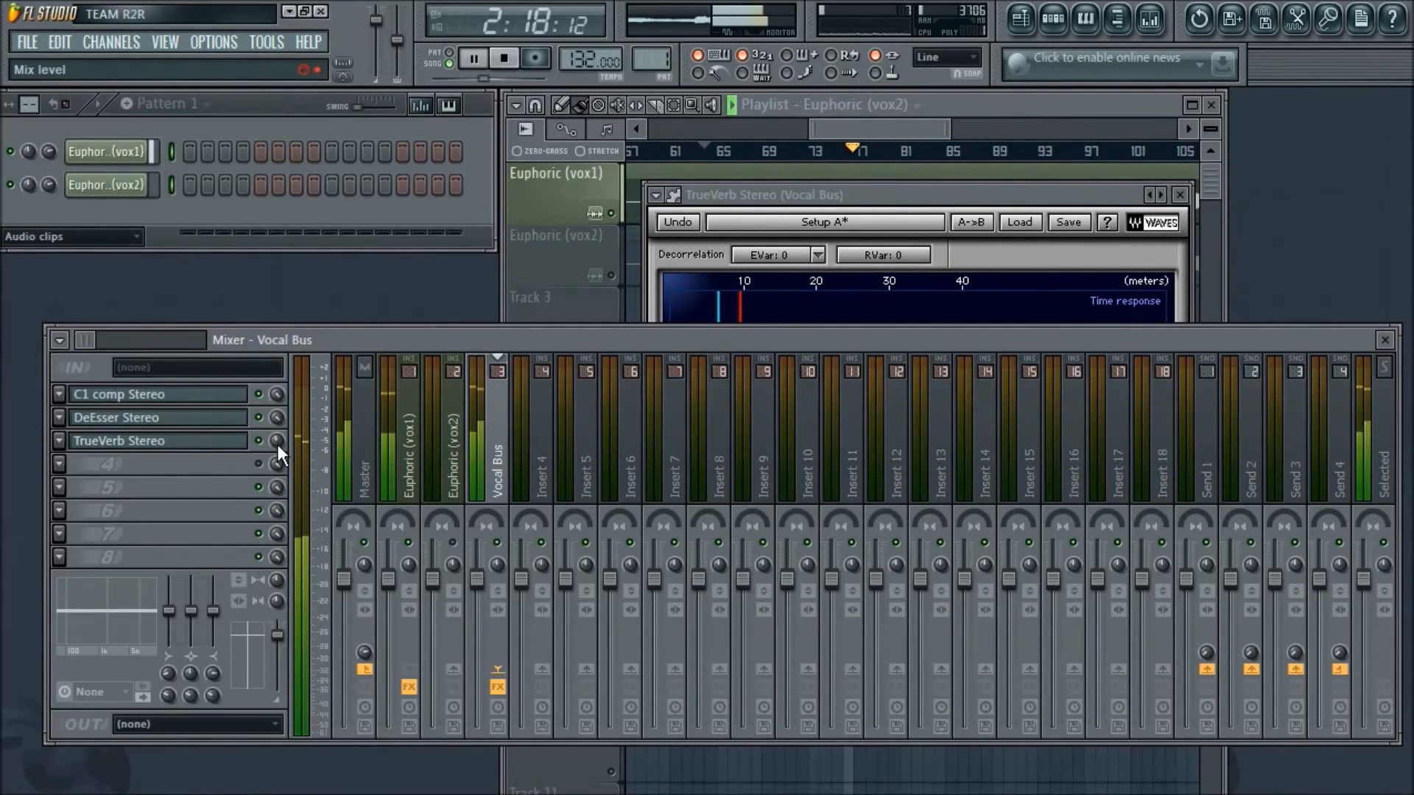
left_click_drag(277, 442, 278, 448)
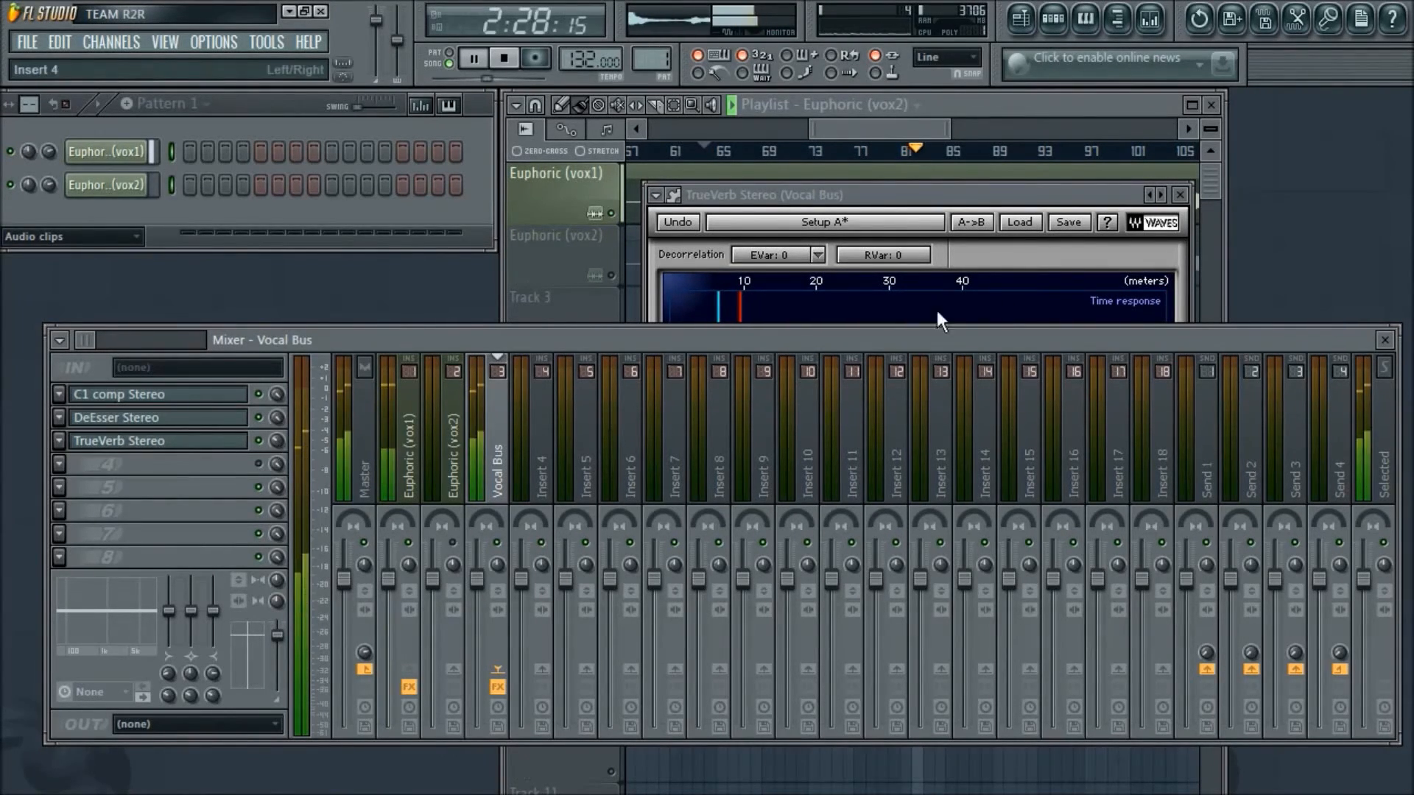
left_click_drag(931, 192, 836, 199)
left_click_drag(277, 444, 277, 449)
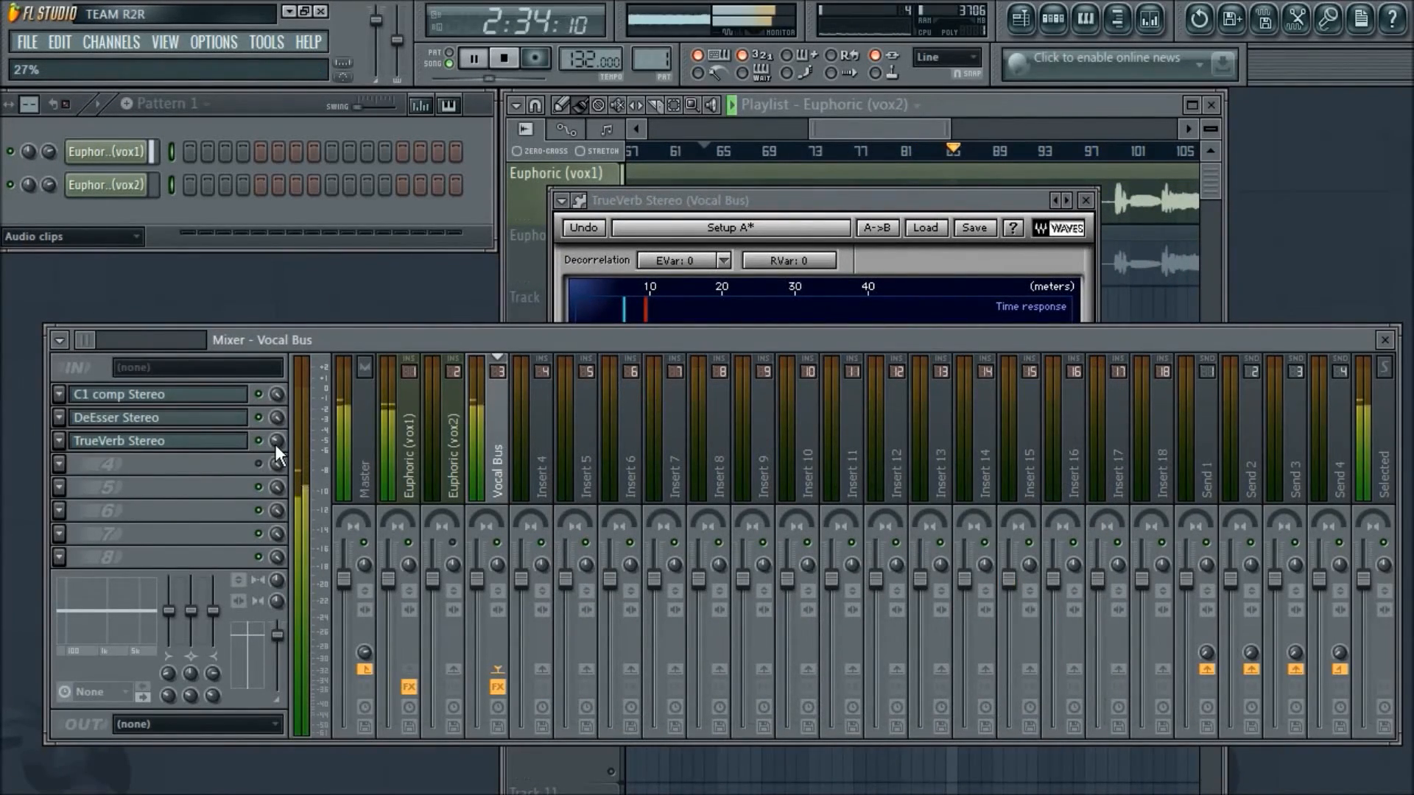
- Bring the TrueVerb window back over the mixer, stop playback, and switch to Open Broadcaster Software
left_click(922, 198)
left_click_drag(922, 196, 912, 189)
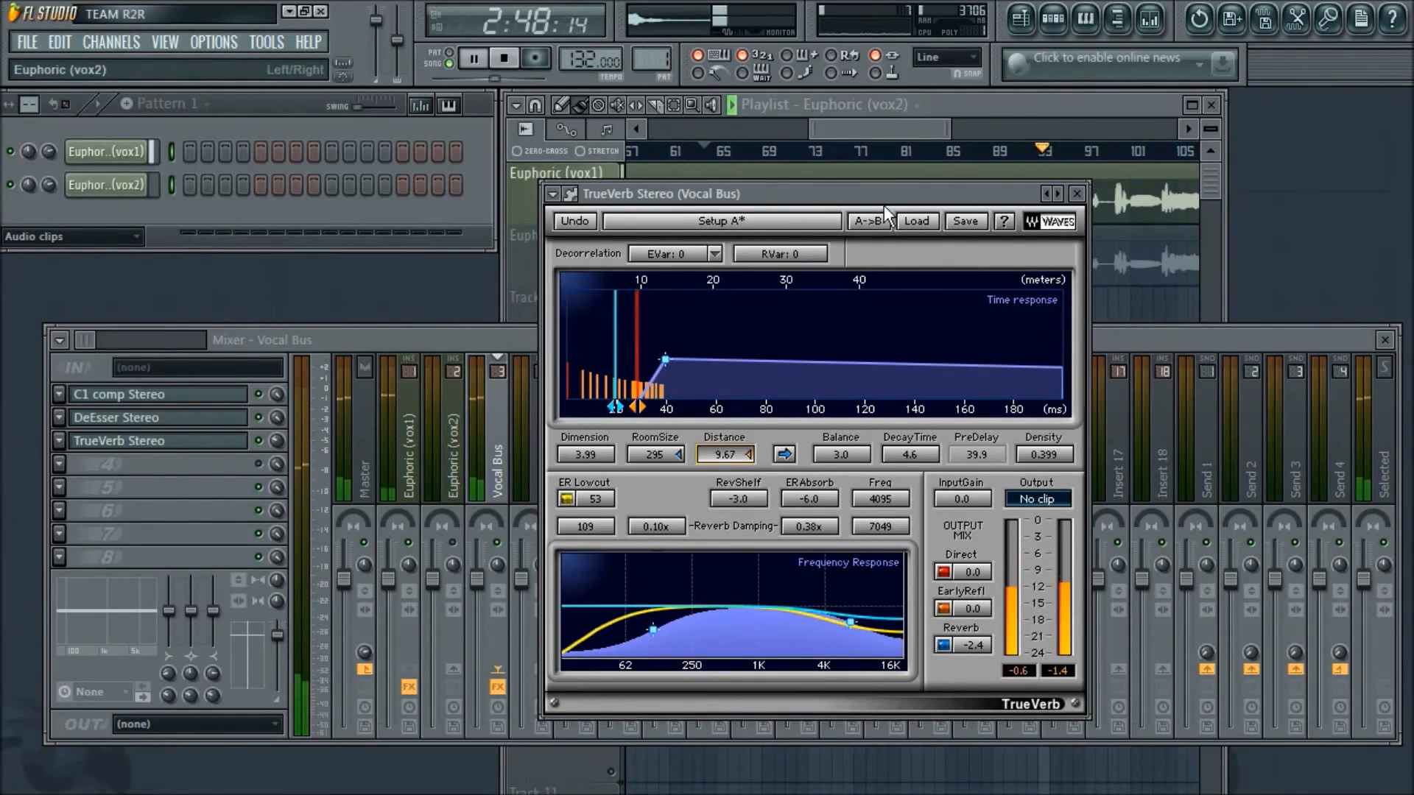
left_click_drag(883, 196, 908, 220)
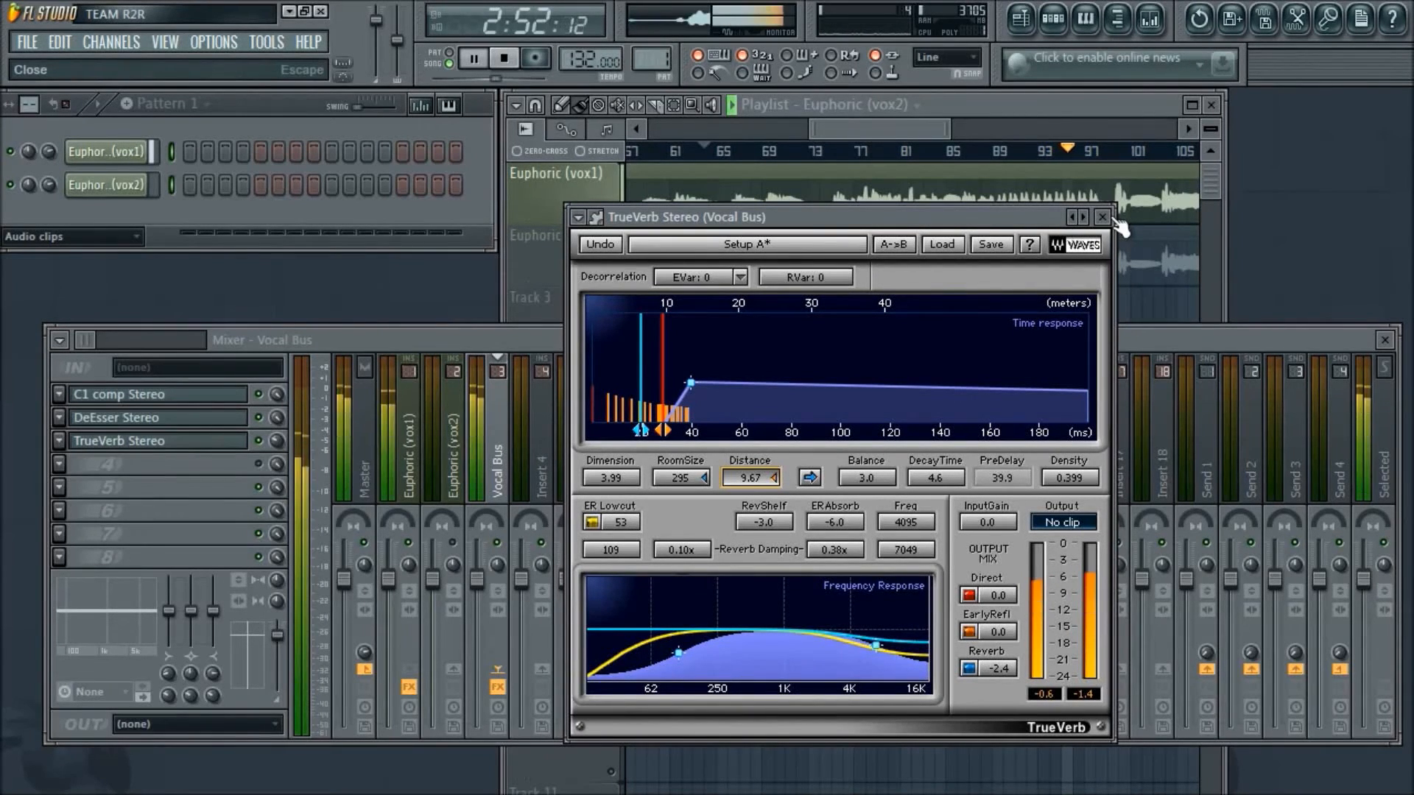
key("space")
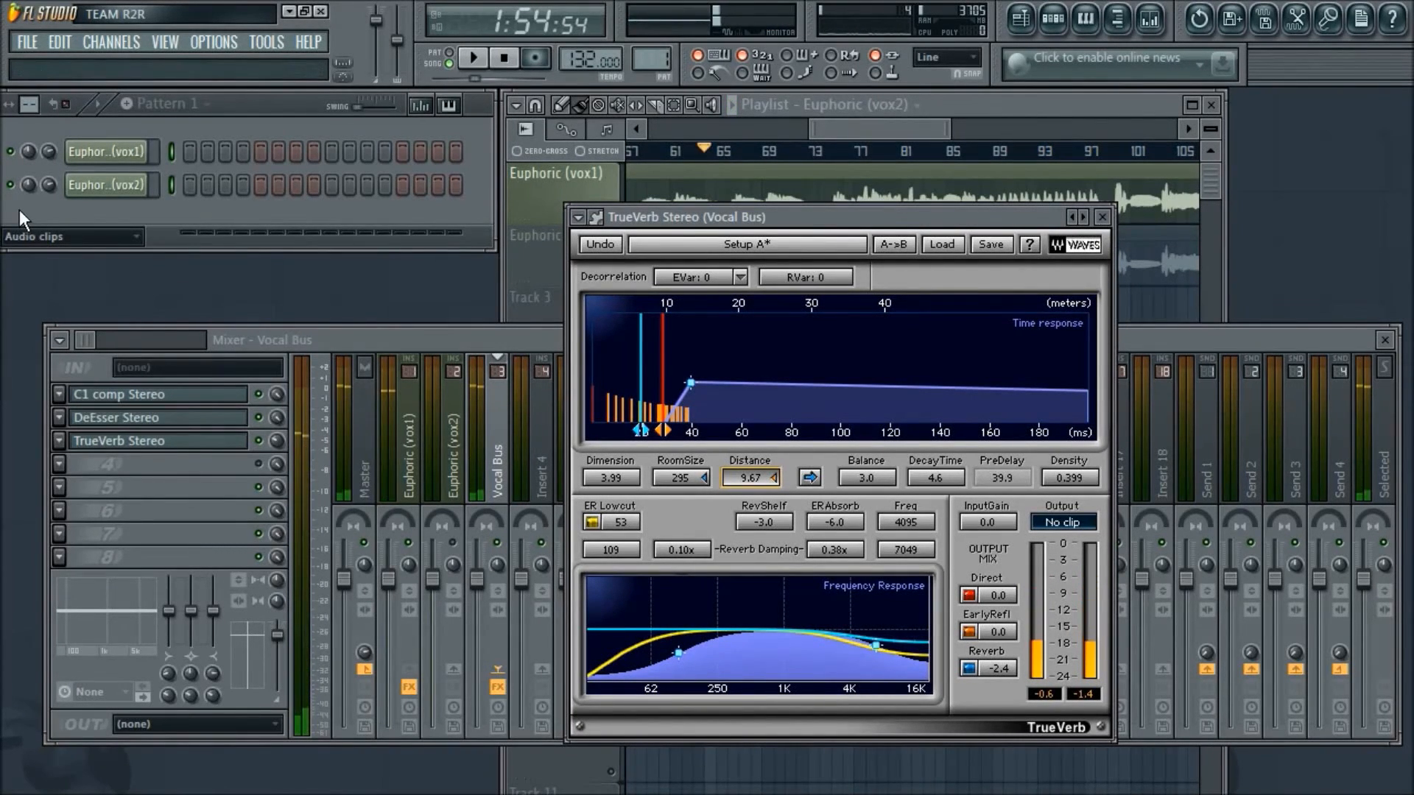
key("alt+Tab")
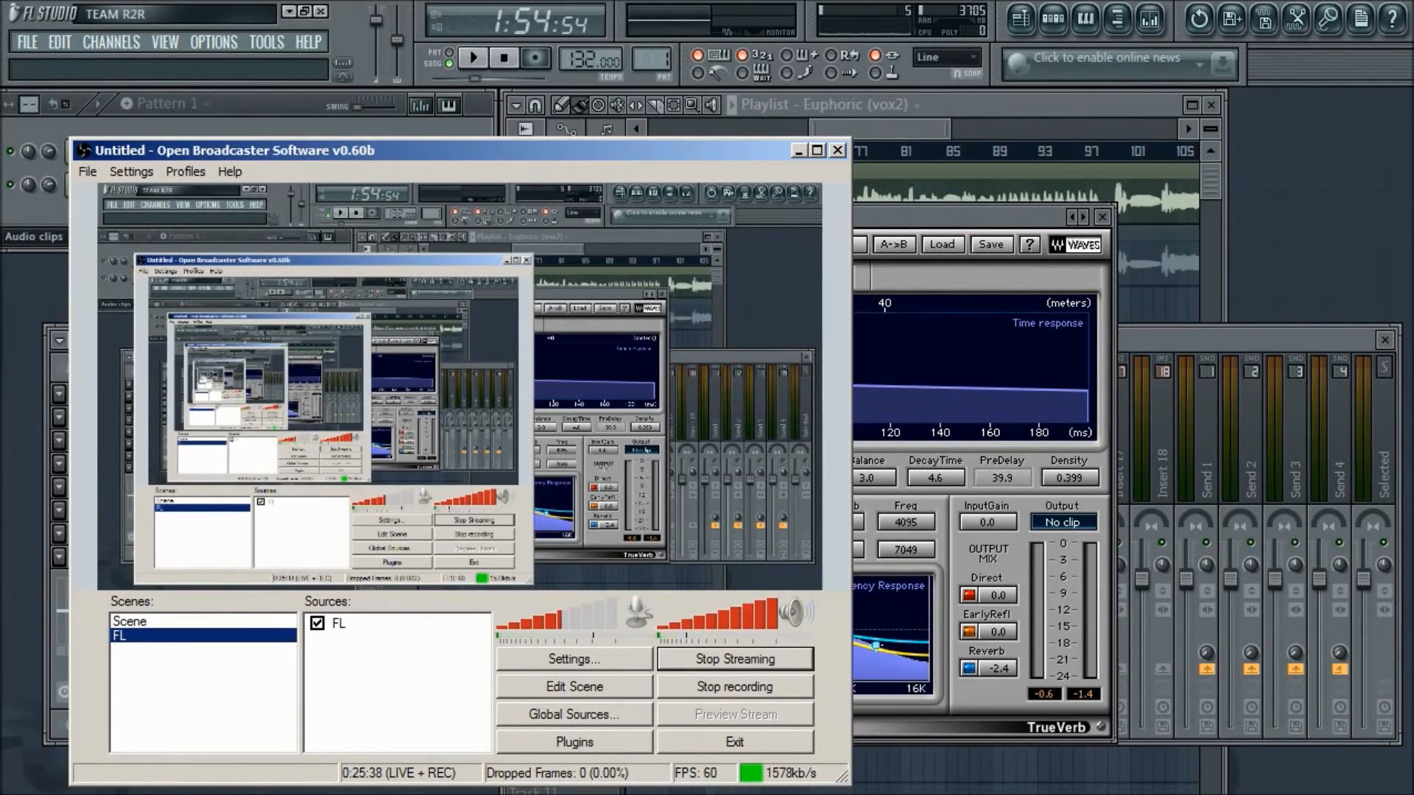
- Switch back to FL Studio, move the TrueVerb window clear of the mixer's effect slots, and close it
key("alt+Tab")
left_click_drag(939, 222, 1089, 311)
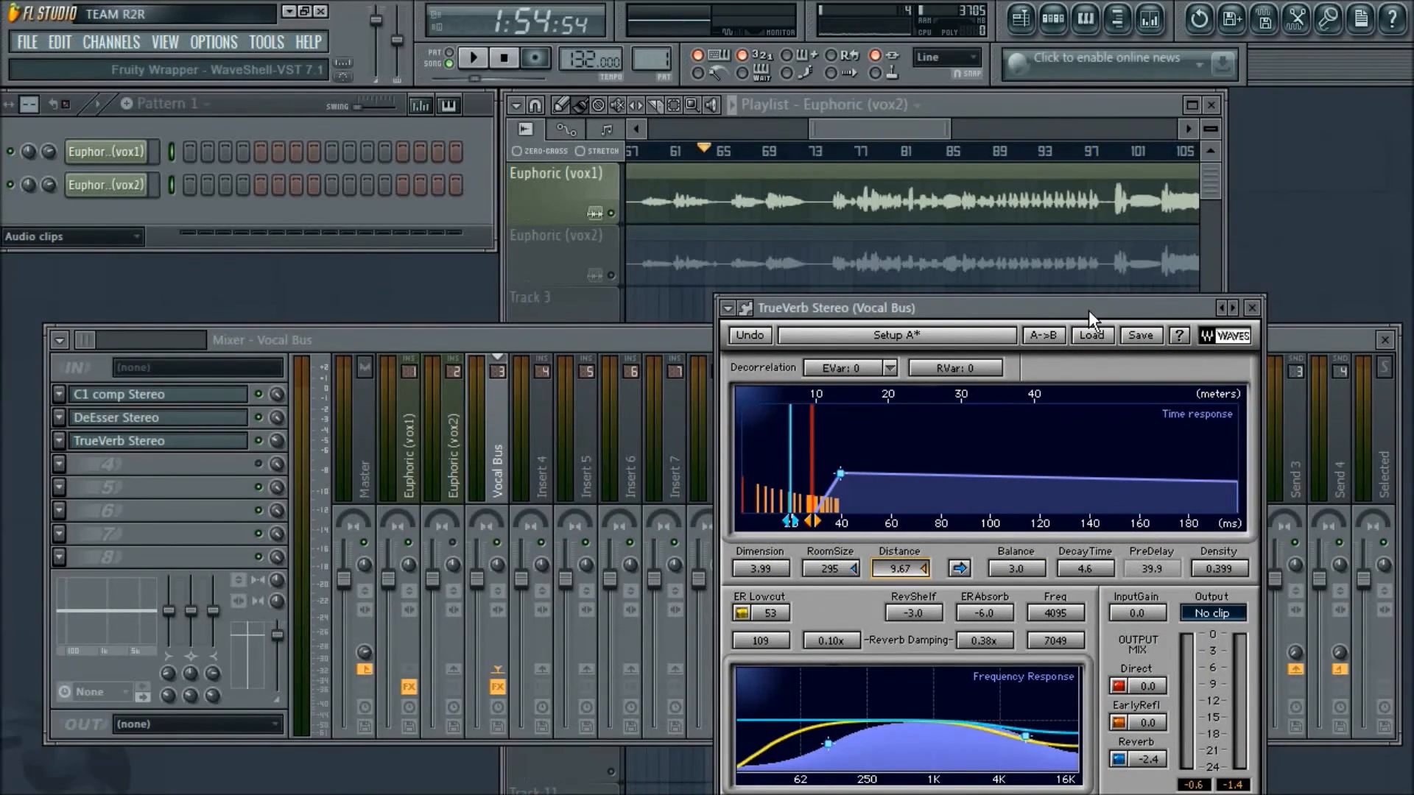
left_click_drag(1106, 308, 985, 302)
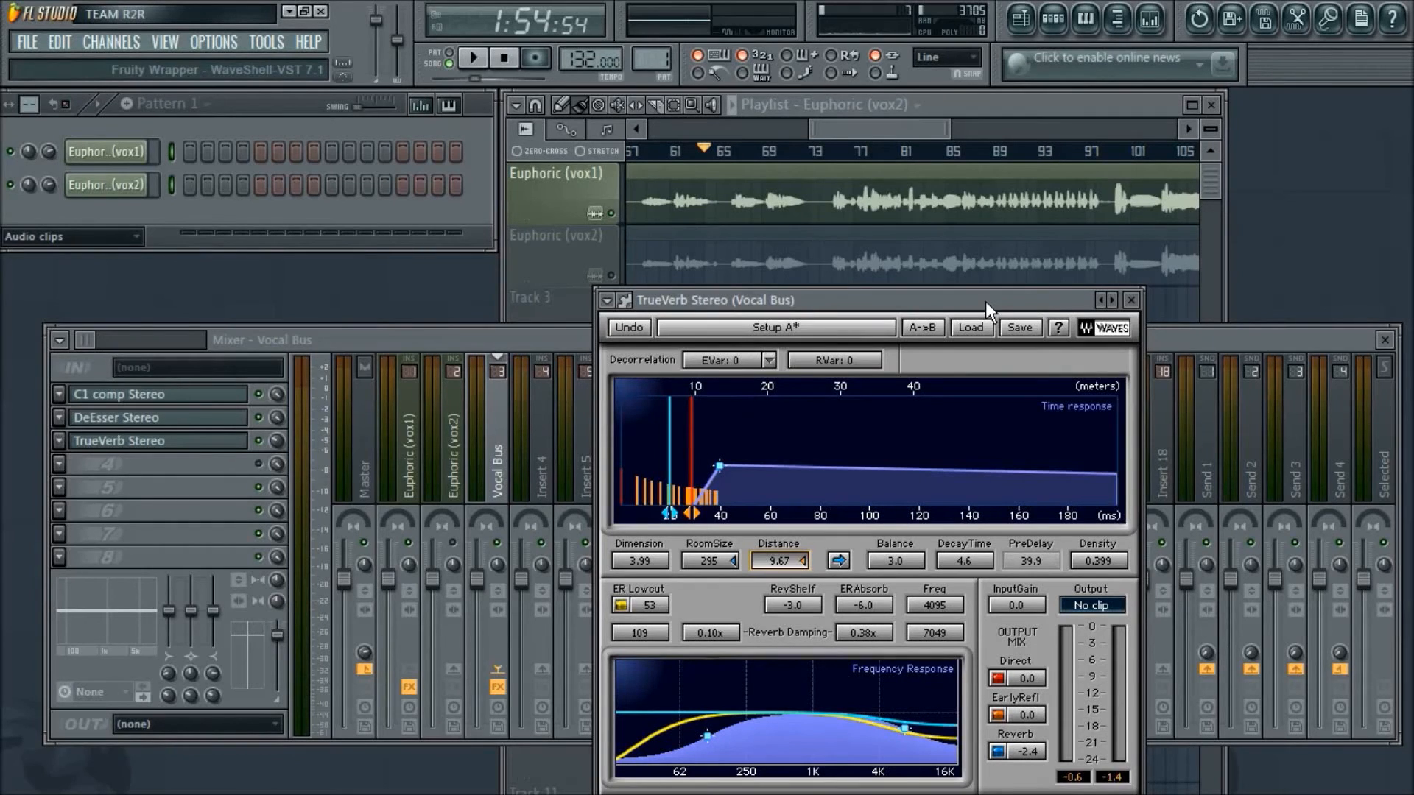
left_click_drag(985, 302, 983, 315)
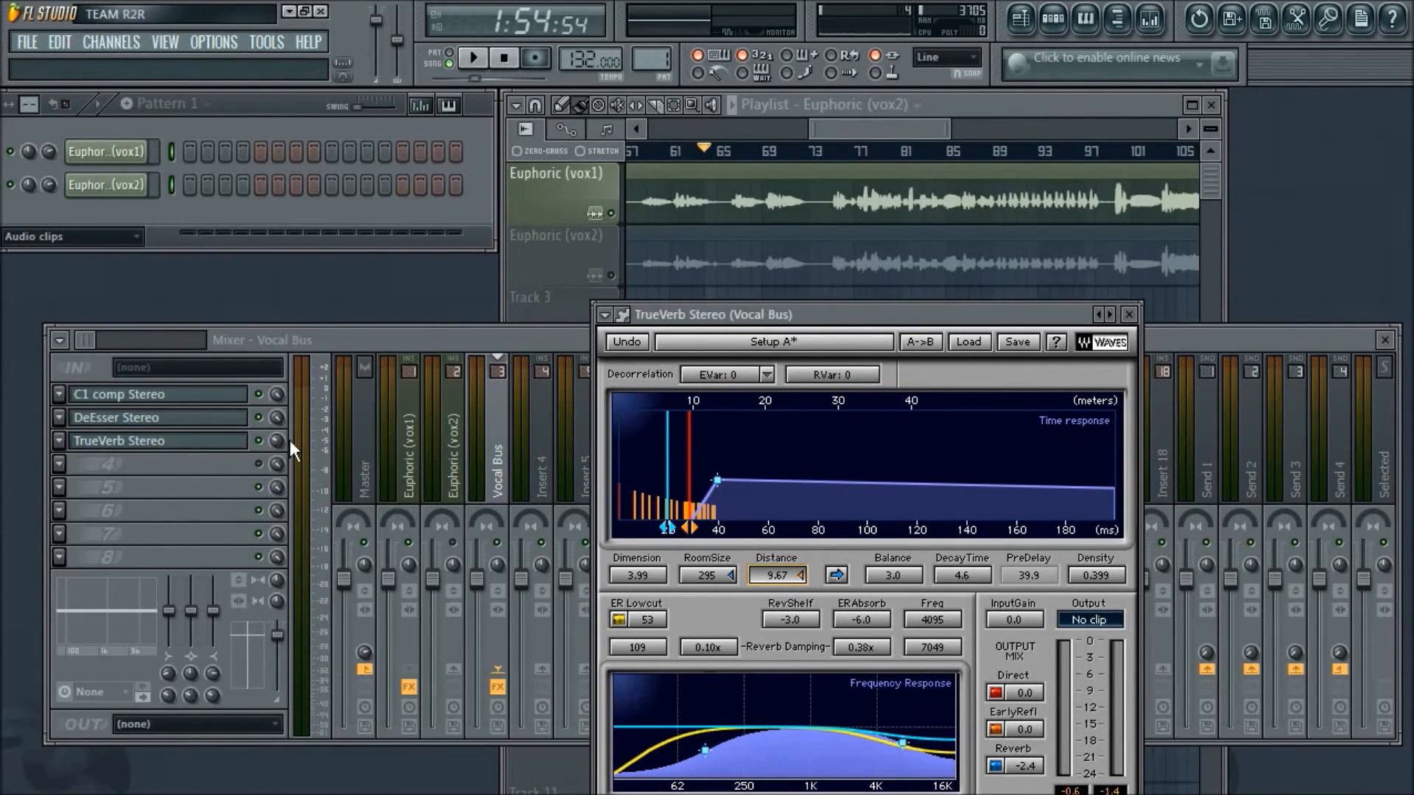
left_click(1131, 315)
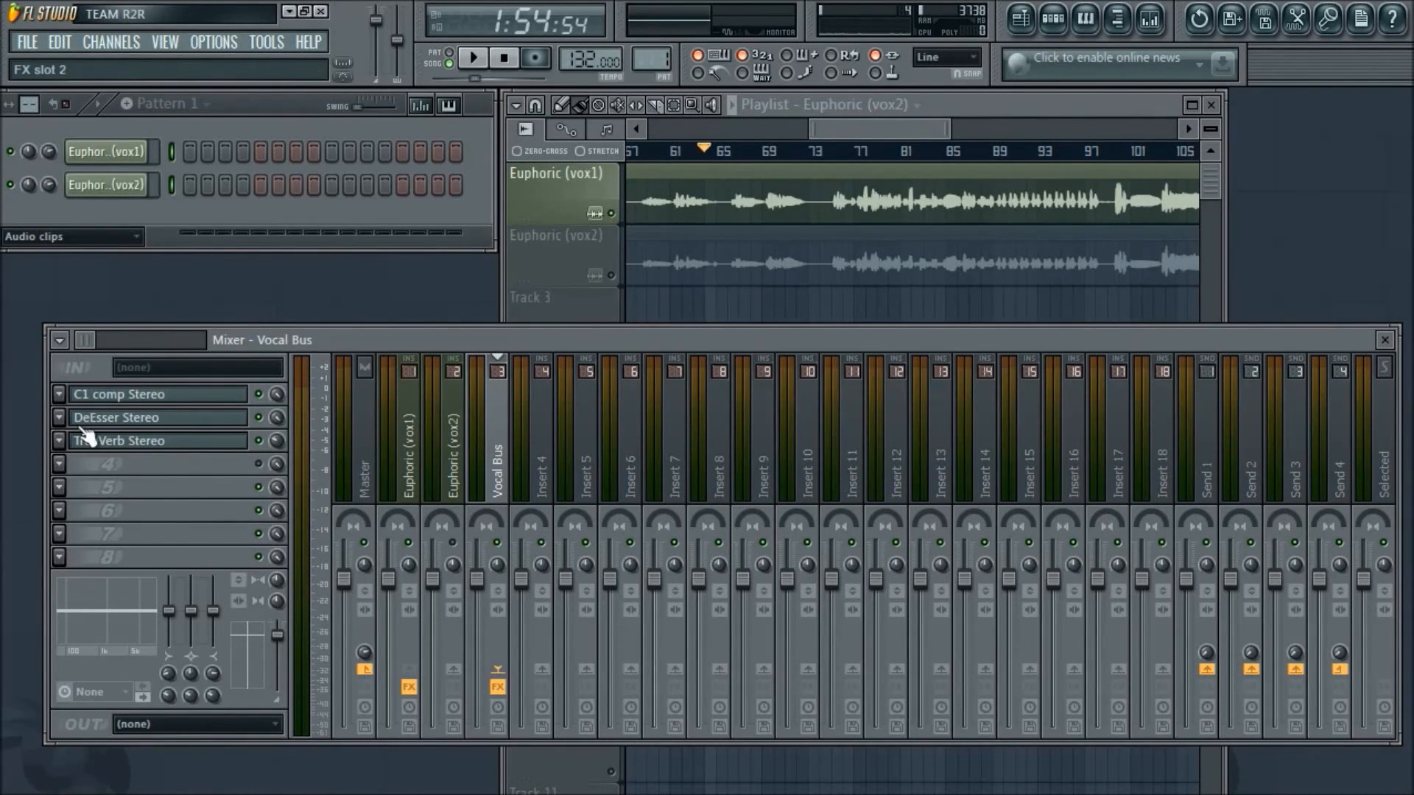
- Copy the Vocal Bus TrueVerb with its current settings onto the Send 1 mixer track as a preset
left_click(58, 441)
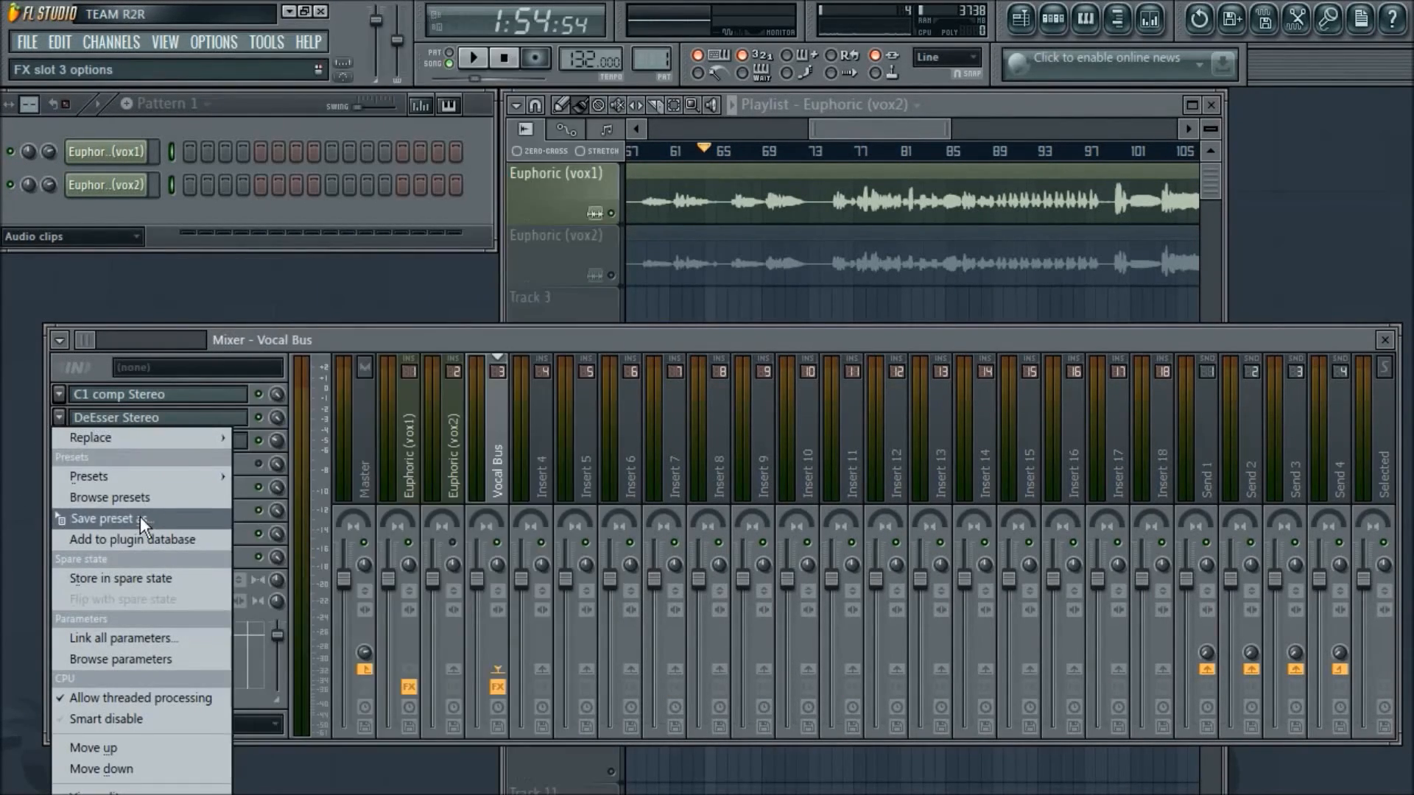
left_click_drag(140, 519, 1332, 452)
left_click_drag(1214, 449, 1215, 451)
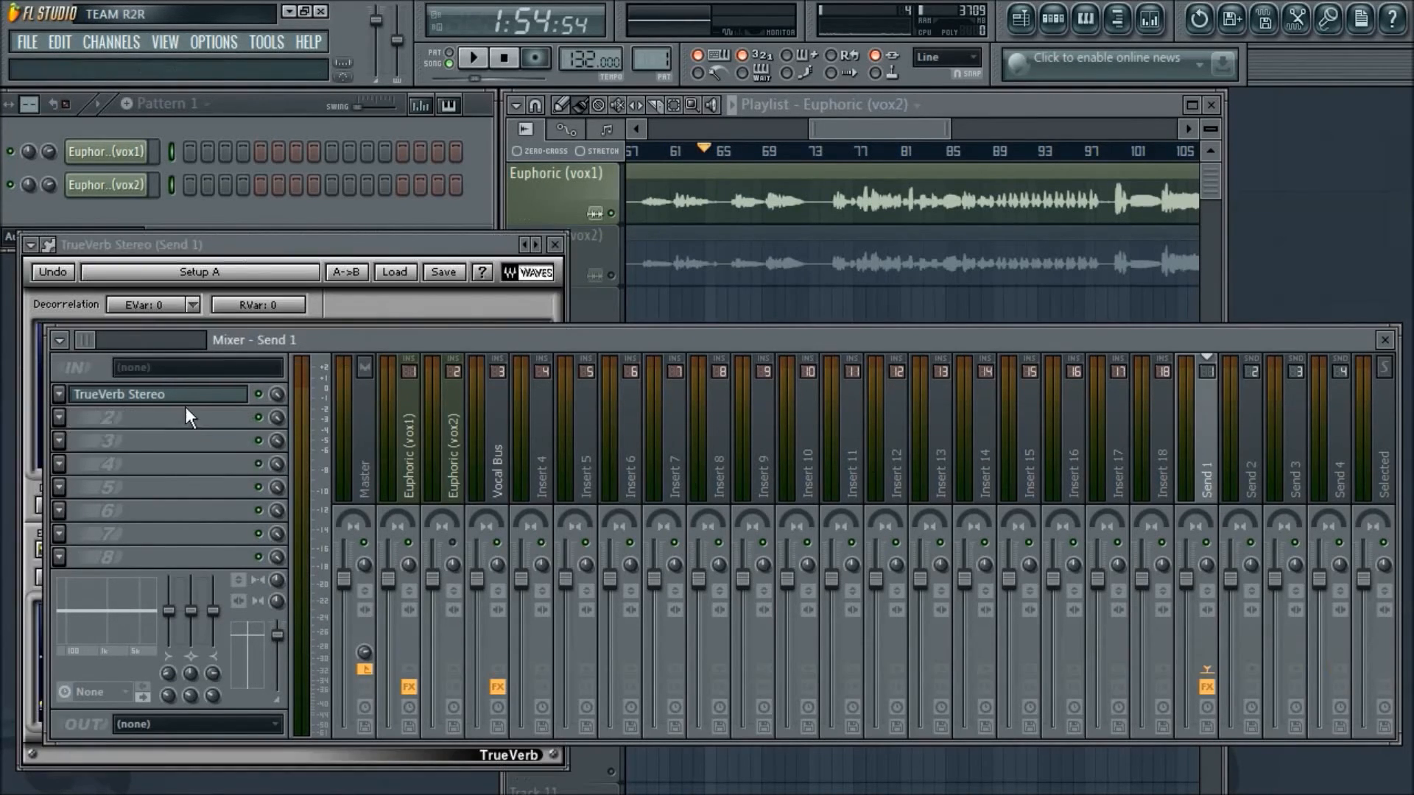
- Remove TrueVerb from the third effect slot of the Vocal Bus by replacing it with (none)
left_click(499, 467)
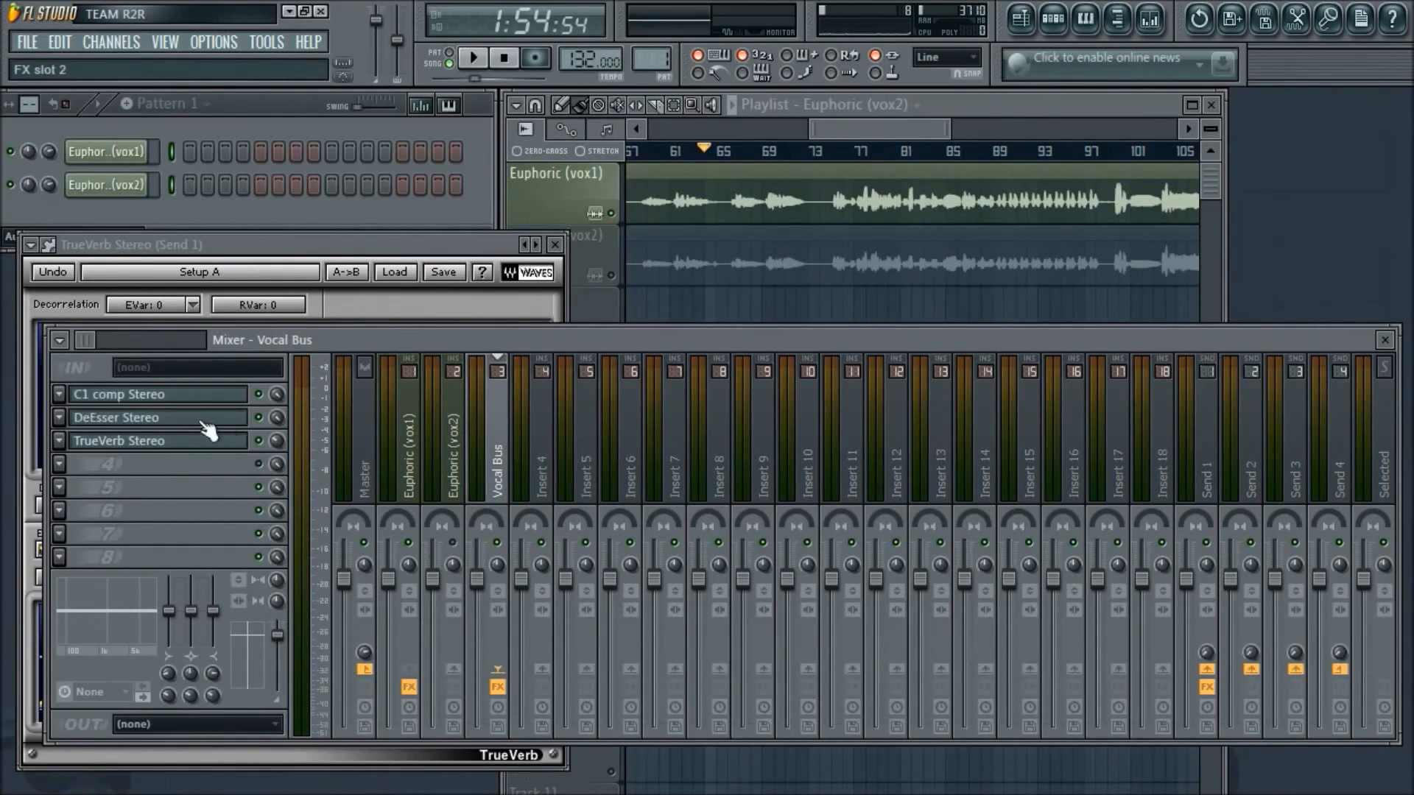
left_click(58, 439)
mouse_move(134, 439)
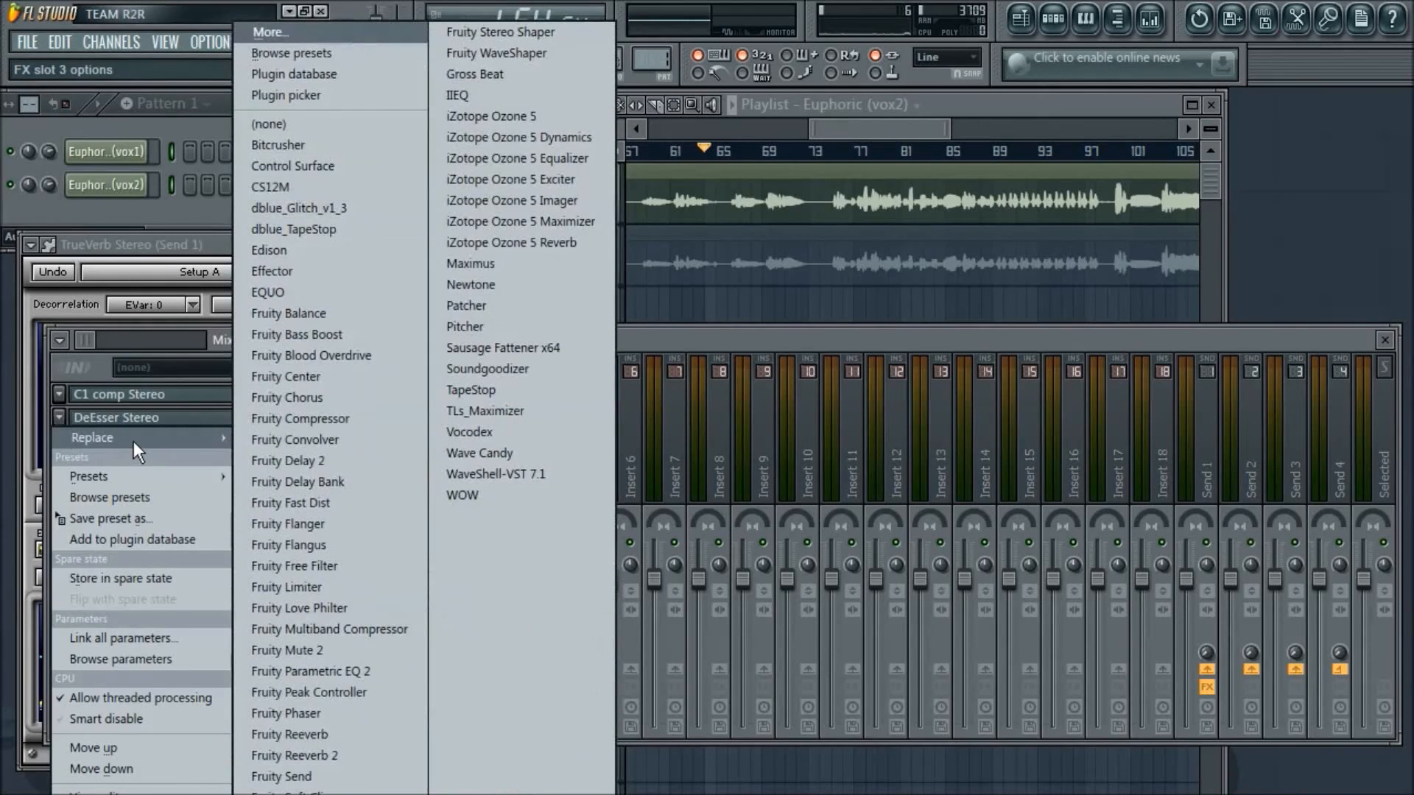
left_click(302, 126)
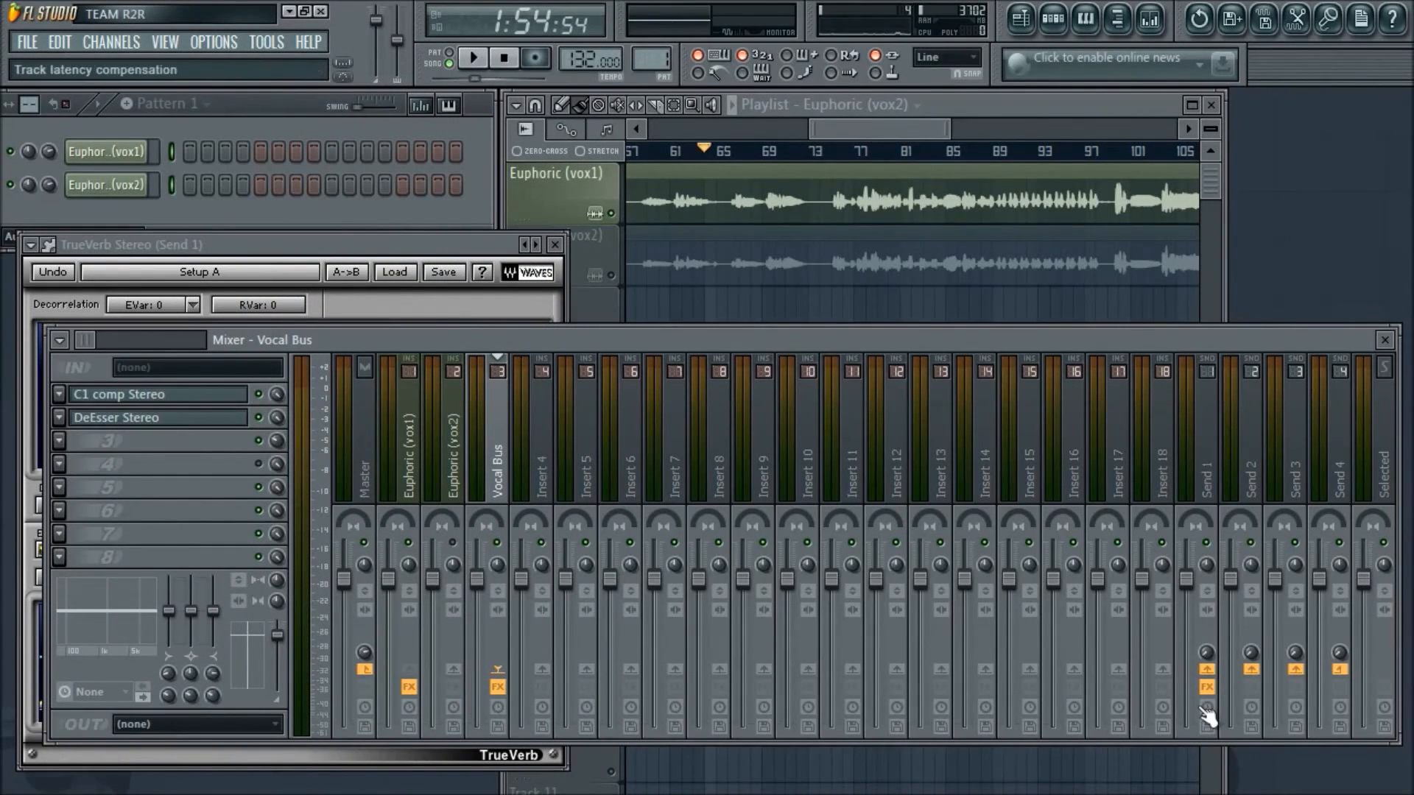
- Bring the Send 1 TrueVerb window in front of the mixer to view its settings, and close it
left_click(404, 240)
left_click_drag(413, 236, 436, 200)
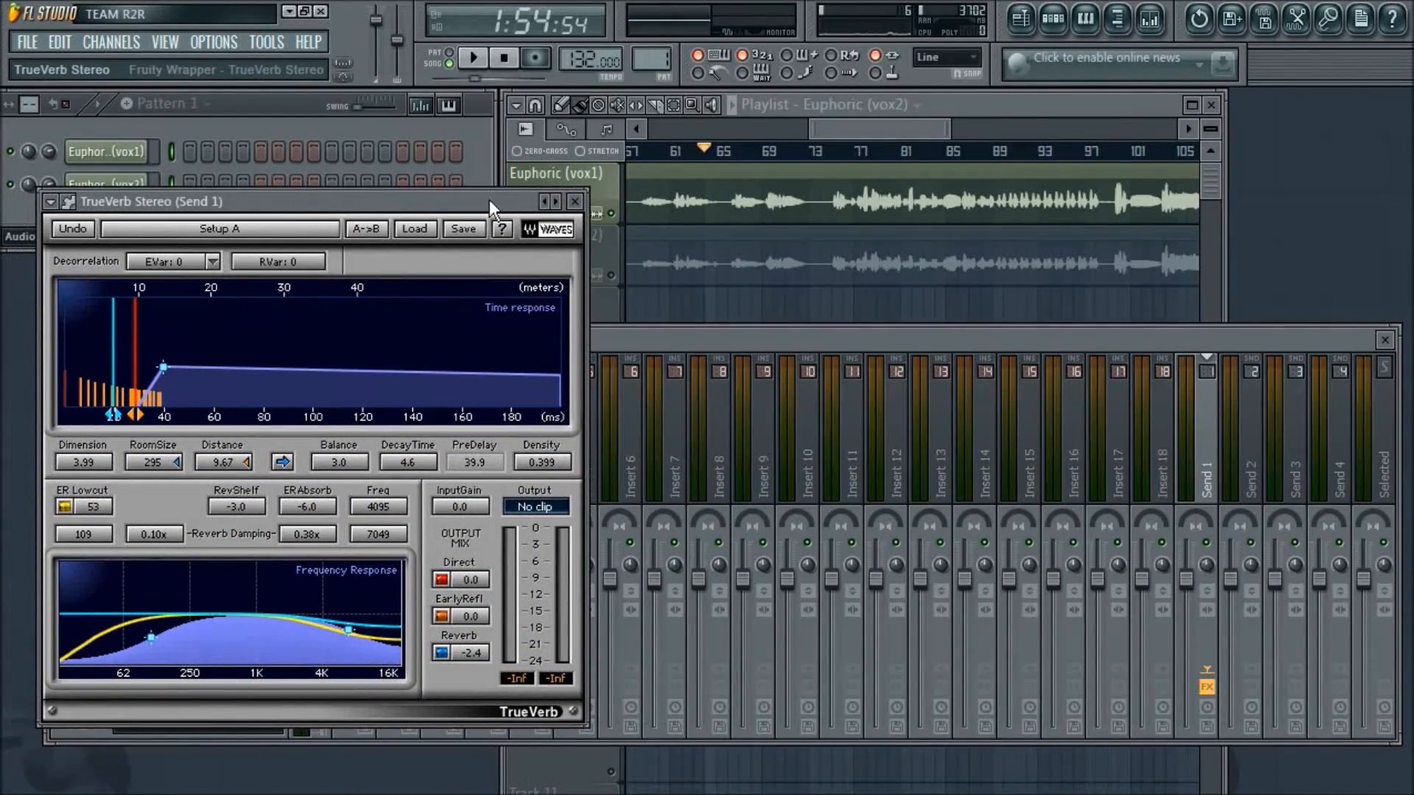
left_click(576, 203)
- Raise the Vocal Bus send level to Send 1 while the vocal plays, and stop playback
key("space")
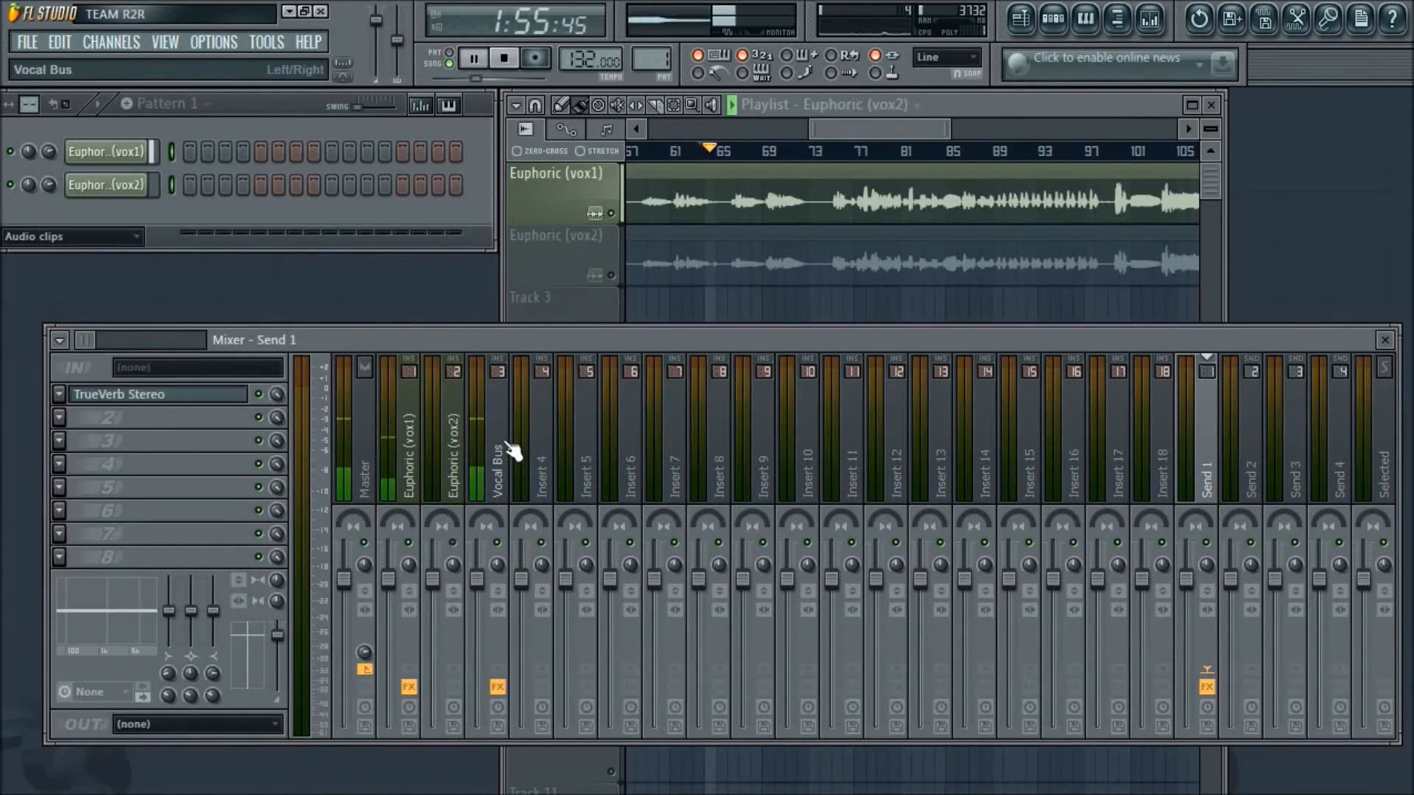
left_click(489, 465)
left_click_drag(1208, 653, 1208, 600)
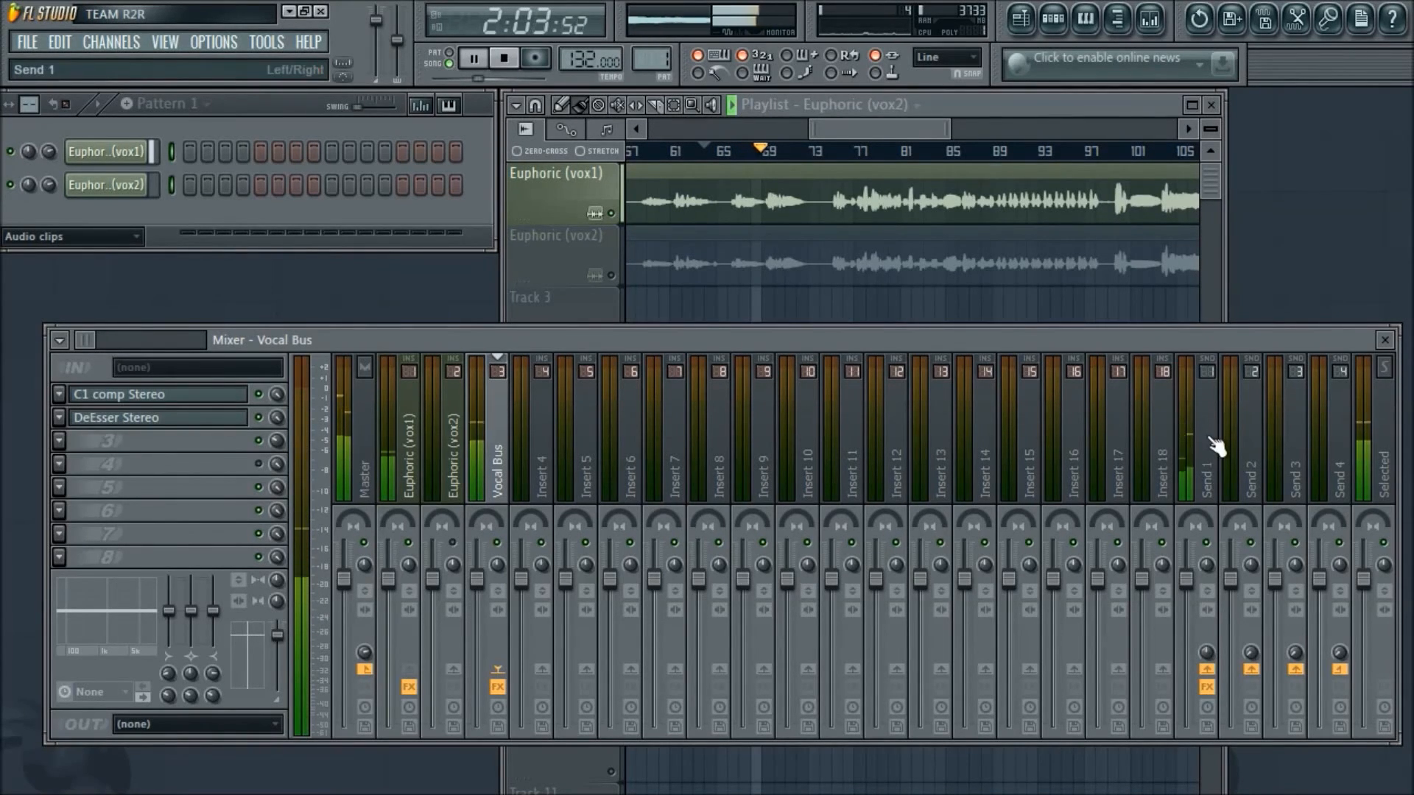
left_click(503, 58)
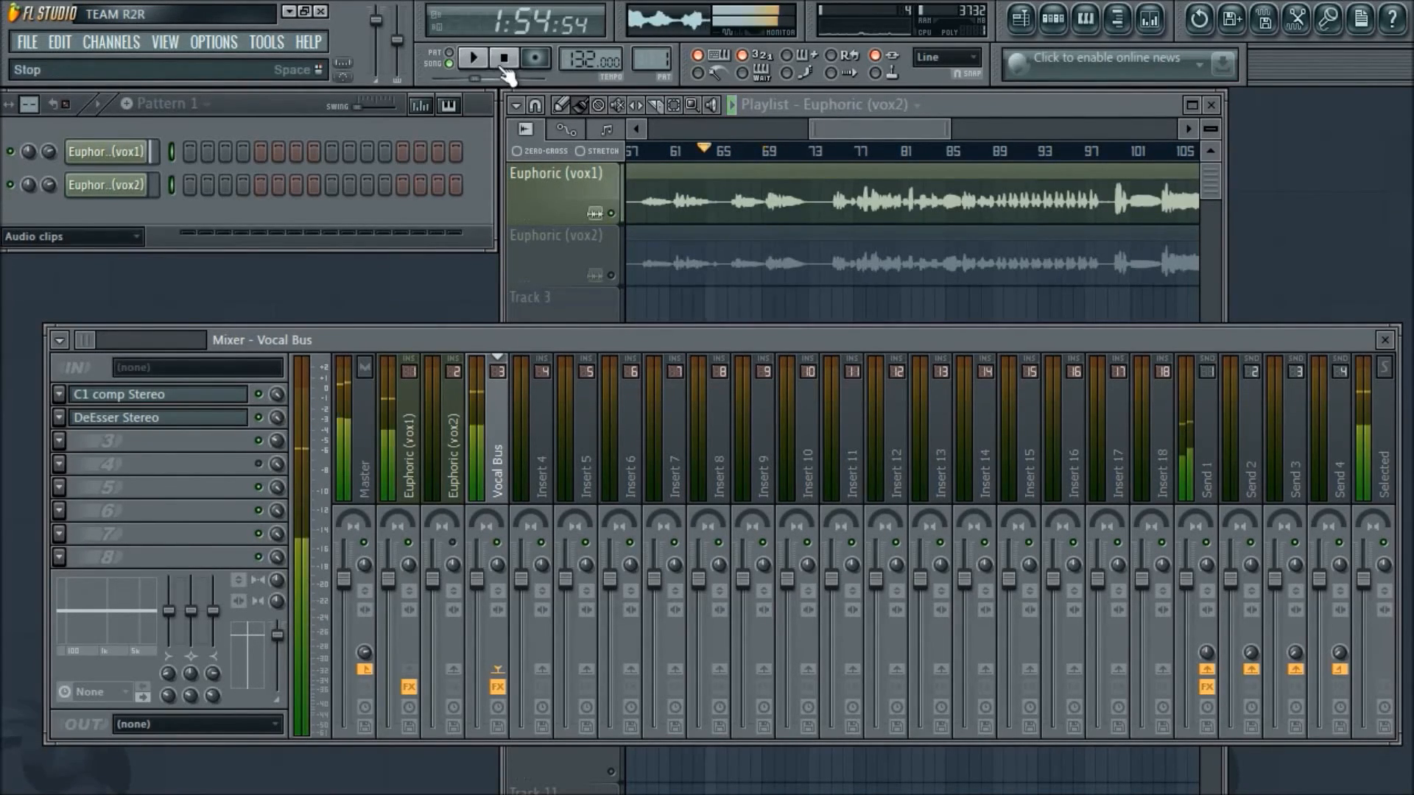
- Load Fruity Parametric EQ 2 into the second effect slot of Send 1, after TrueVerb
left_click(1205, 460)
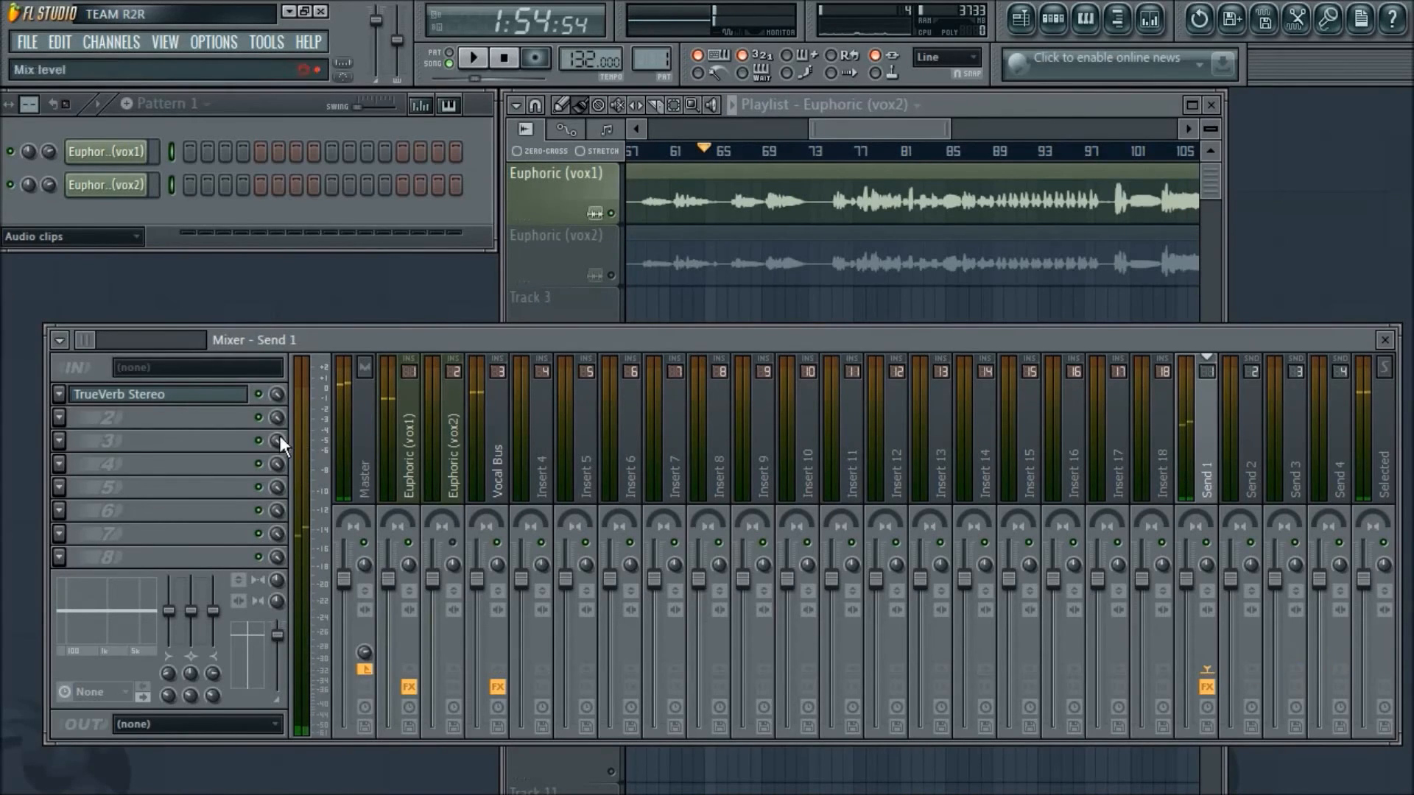
left_click(65, 417)
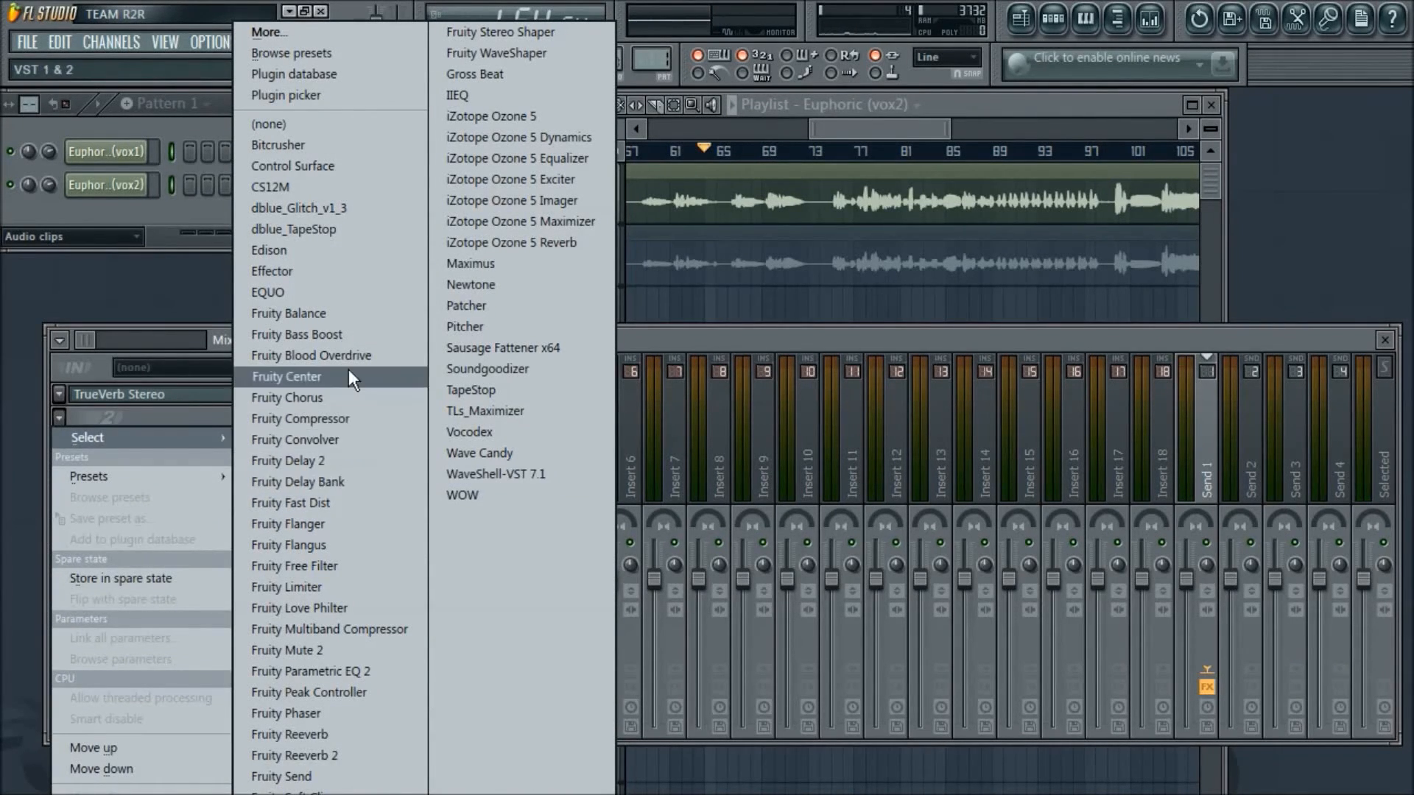
left_click(348, 674)
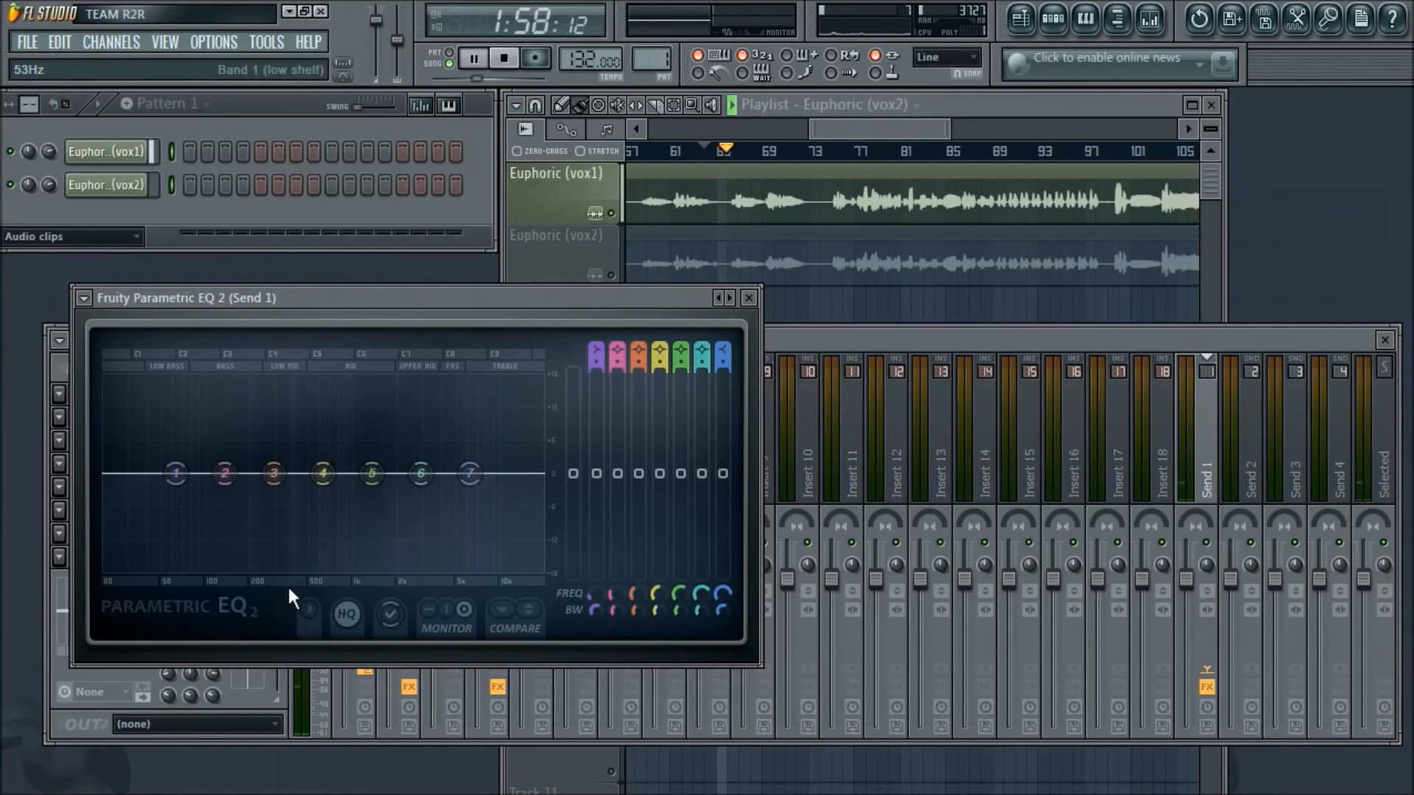
- Roll off the reverb's lows with band 1 as a high pass just above 94 Hz and its highs by lowering band 7 fully
left_click_drag(597, 357, 596, 378)
left_click_drag(598, 594, 598, 576)
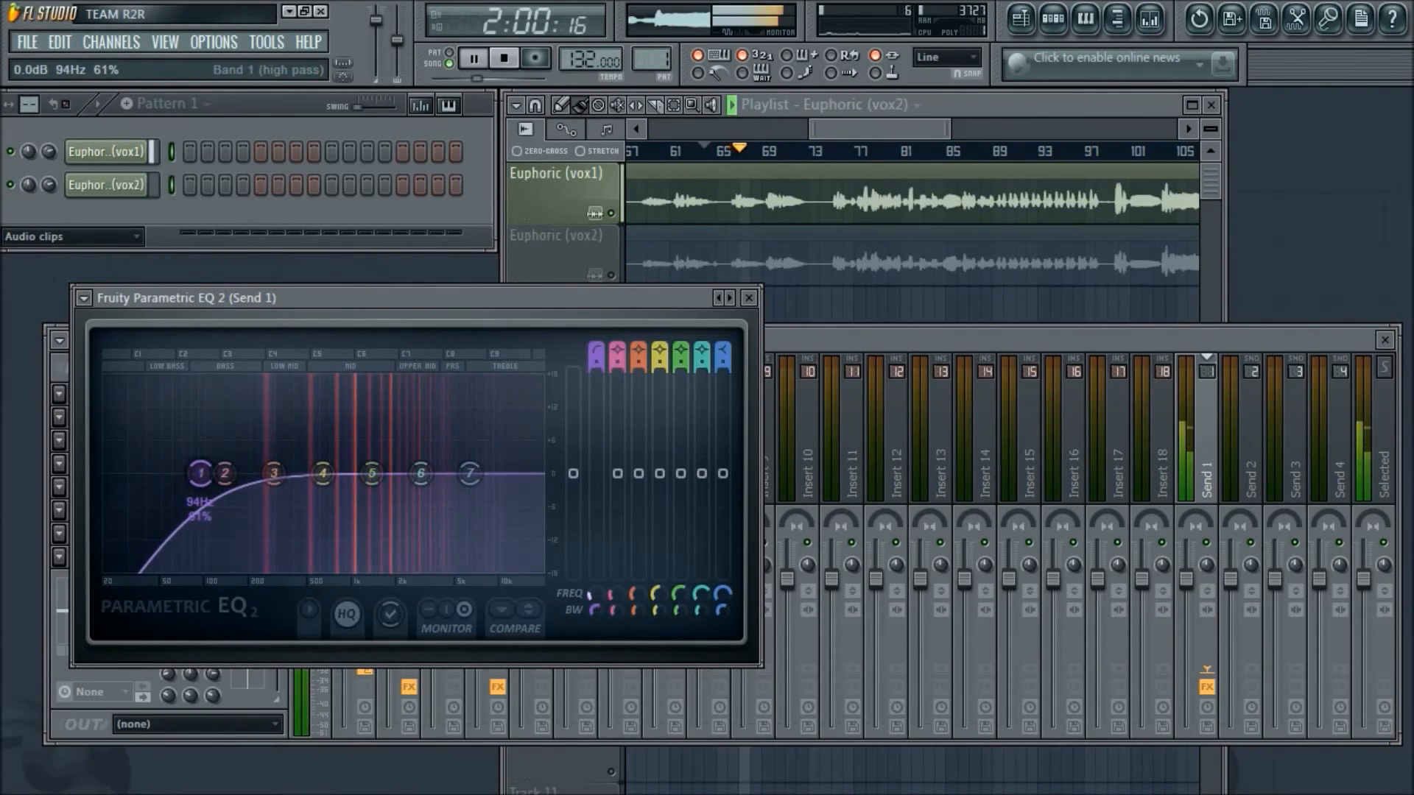
left_click_drag(472, 477, 511, 570)
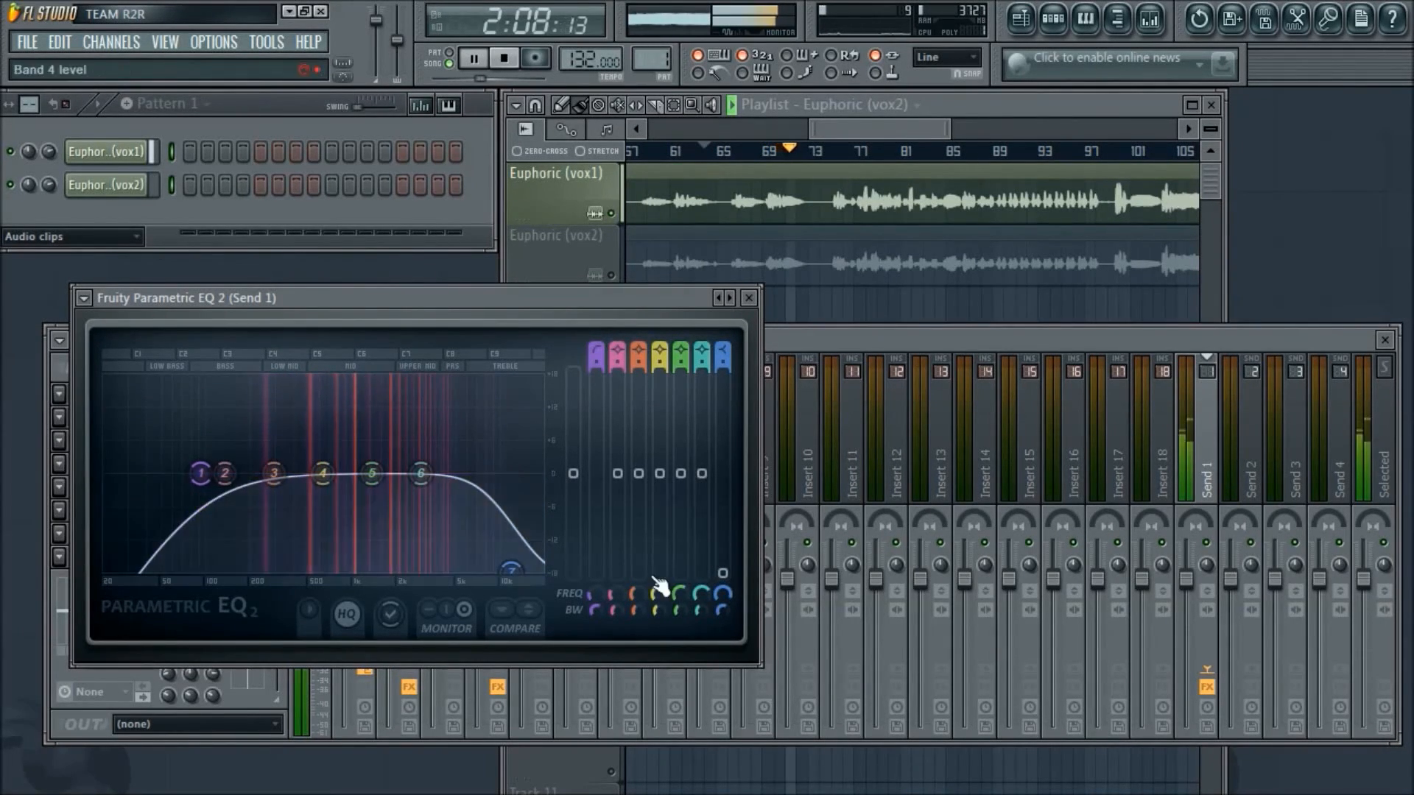
scroll(599, 594, "up", 3)
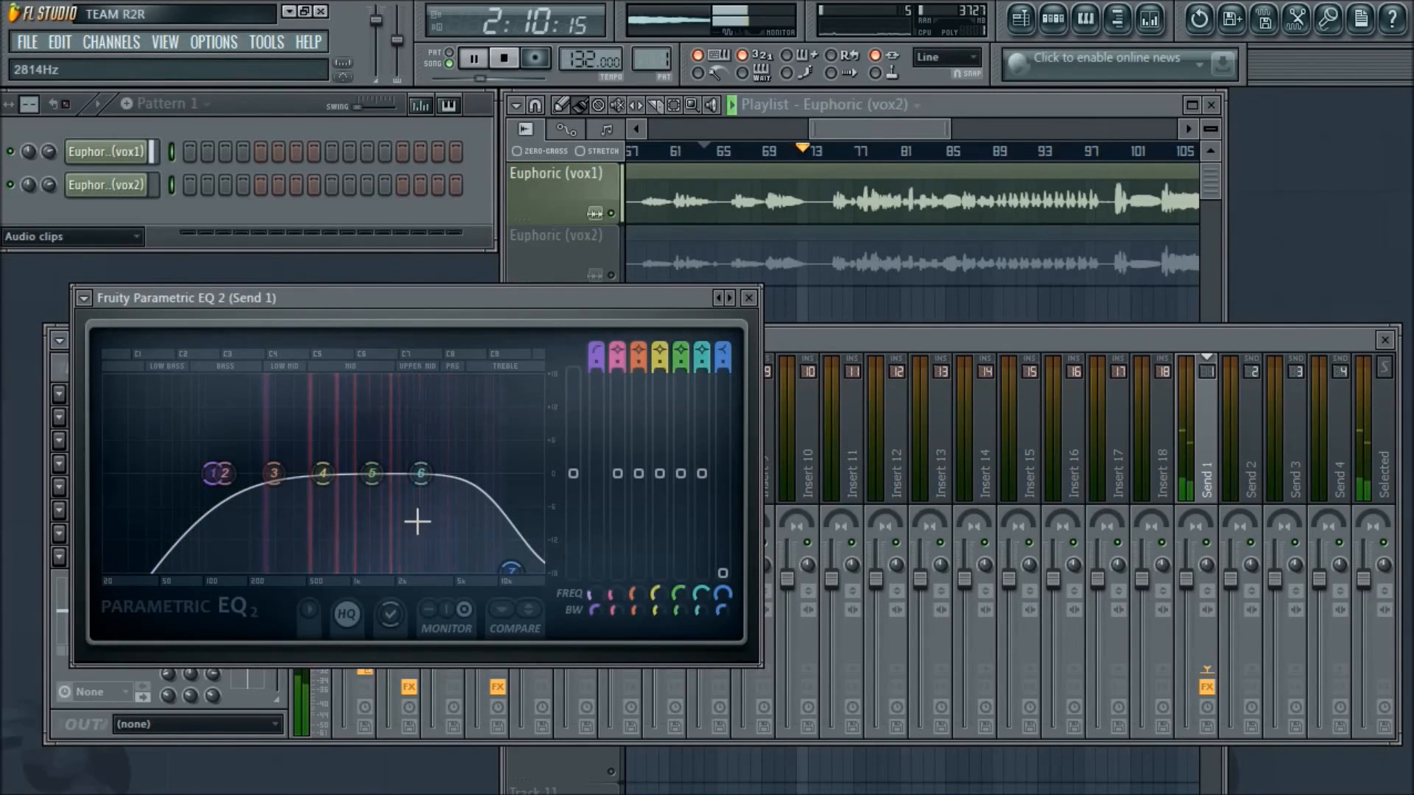
- Boost EQ band 6 slightly at about 3897 Hz, close the equalizer, and stop playback
left_click_drag(421, 473, 439, 464)
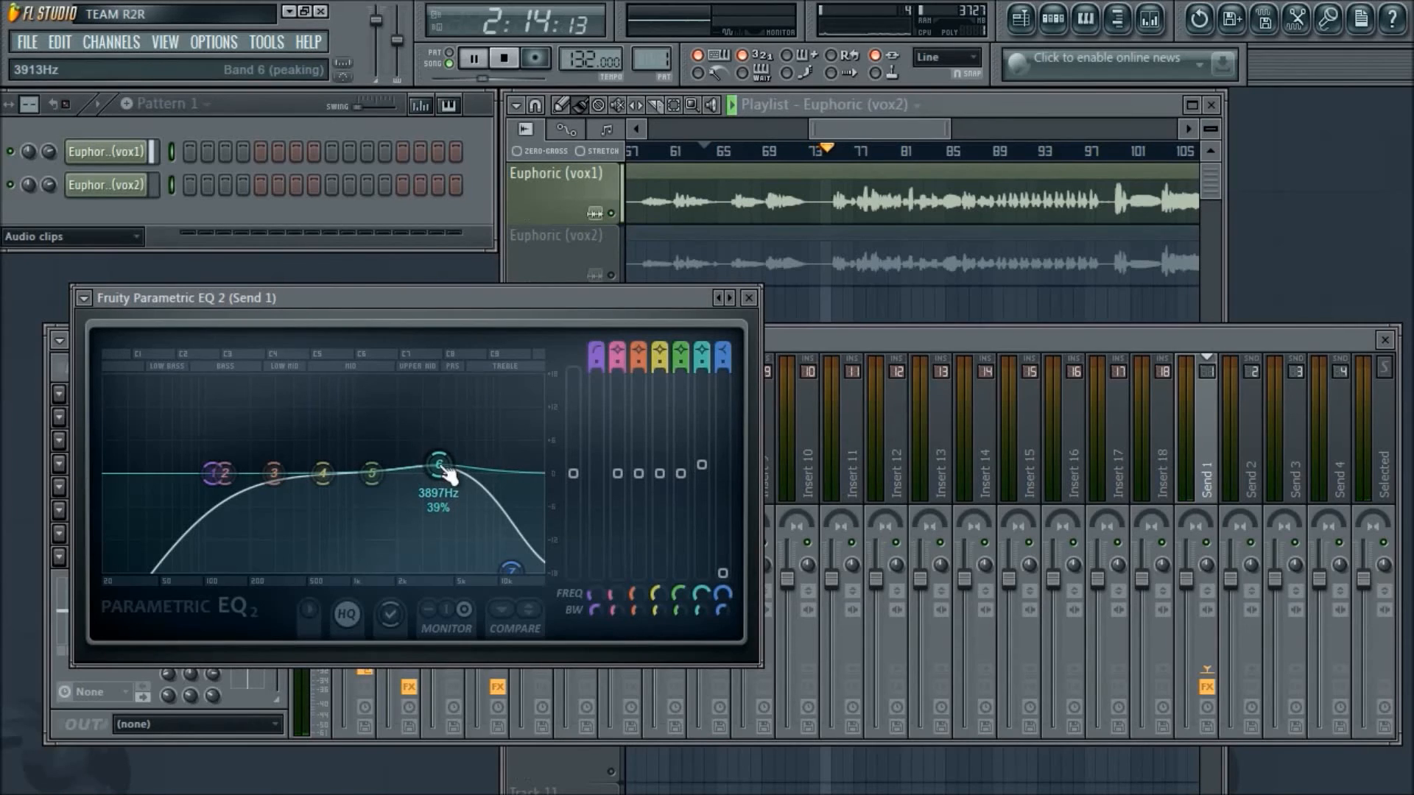
left_click(748, 298)
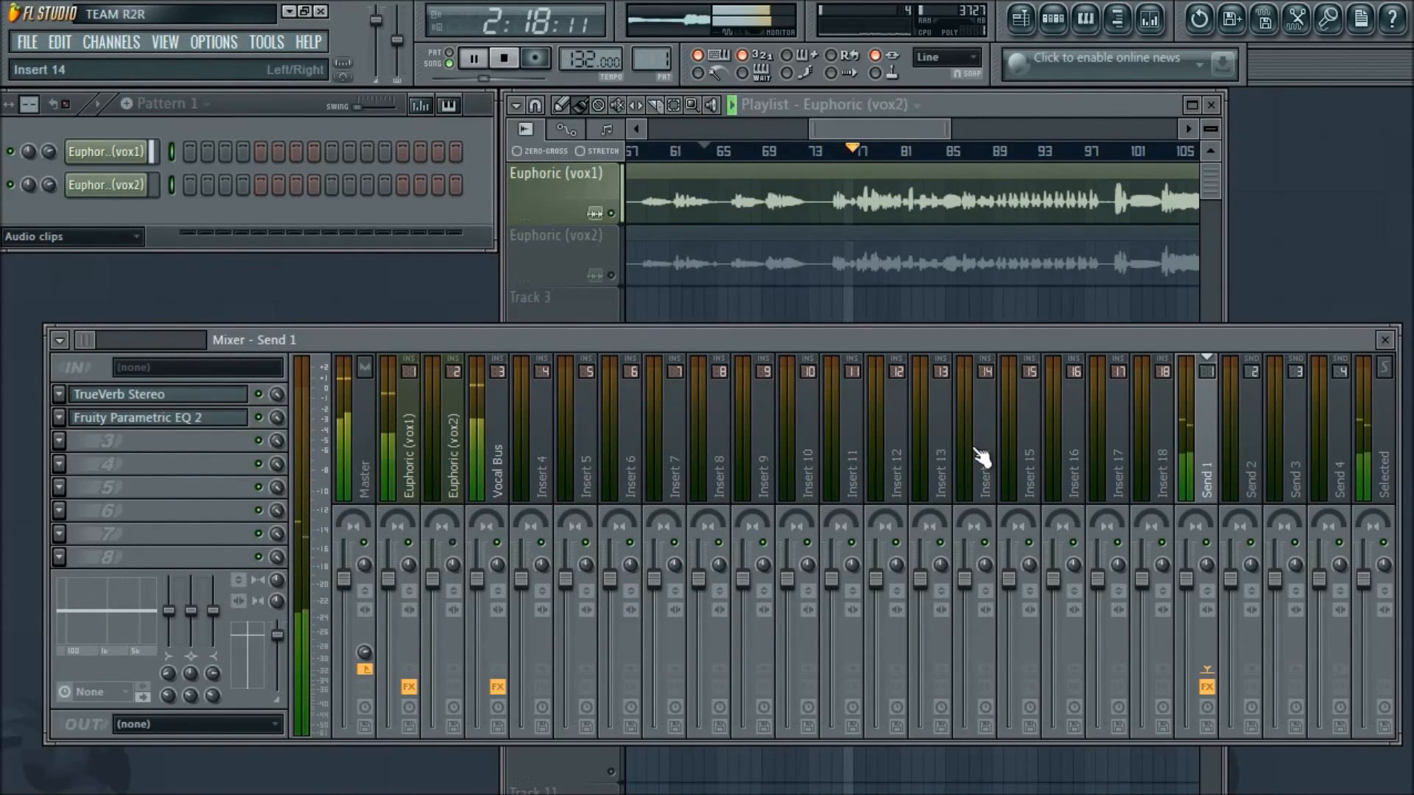
key("space")
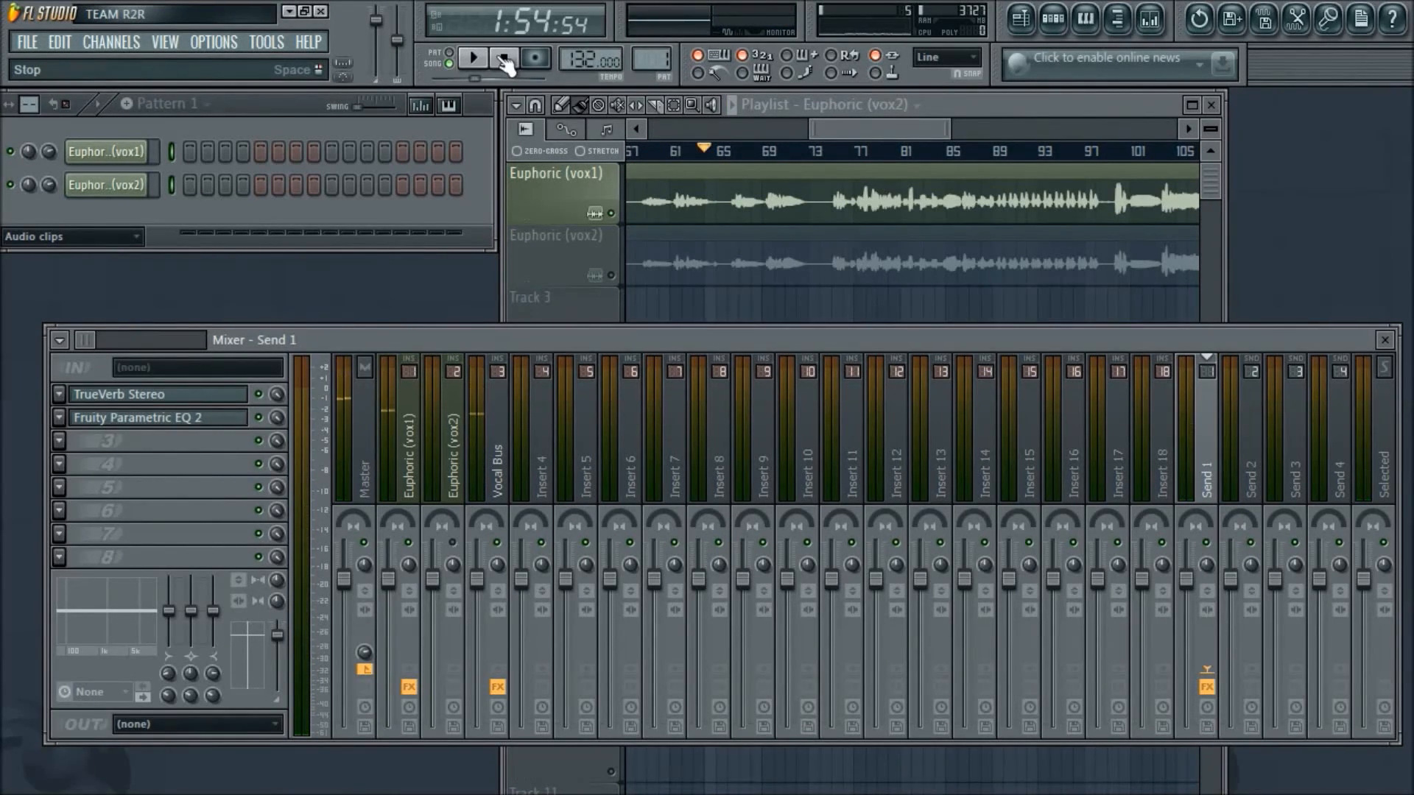
- Bring the playlist in front of the mixer and show a wider range of the Euphoric vocal clips
left_click(913, 130)
scroll(913, 129, "down", 5)
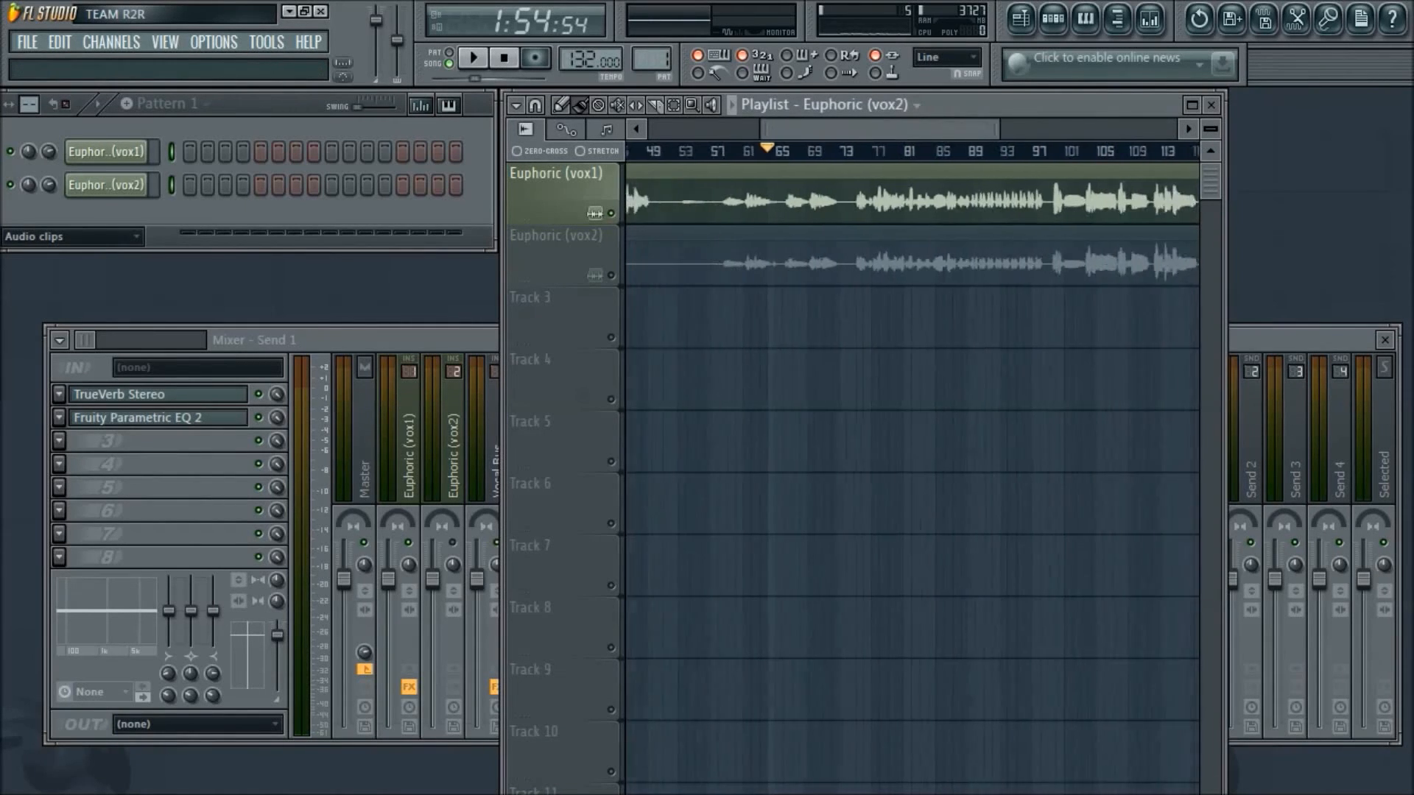